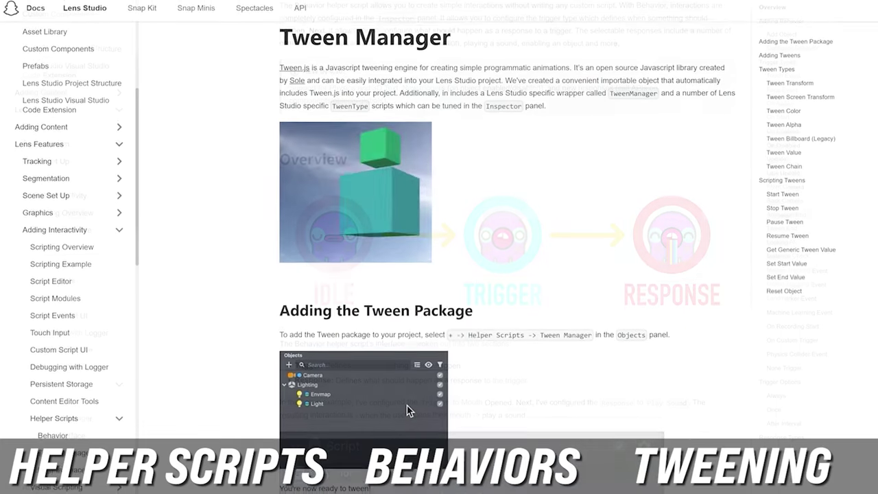
# Scroll down the Tween Manager helper-script documentation page
pyautogui.scroll(-2, 407, 410)
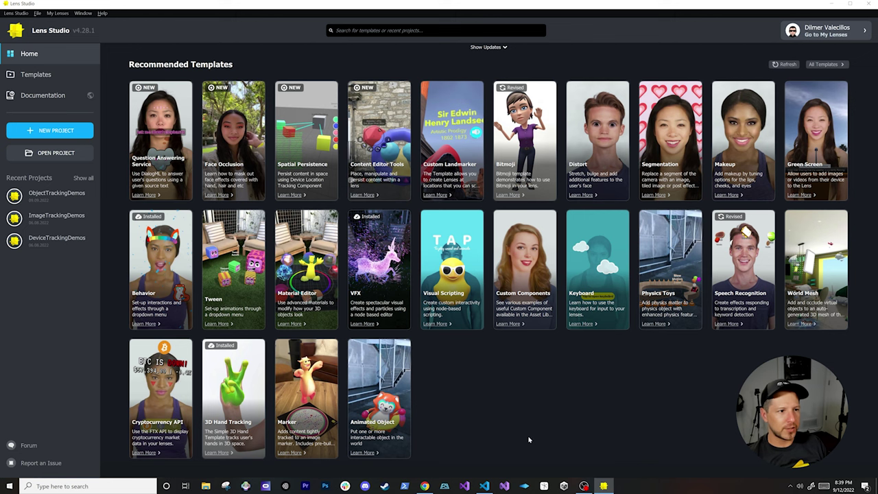
# Start a new project from the Home screen, loading the default camera, lighting and face preview
pyautogui.click(61, 133)
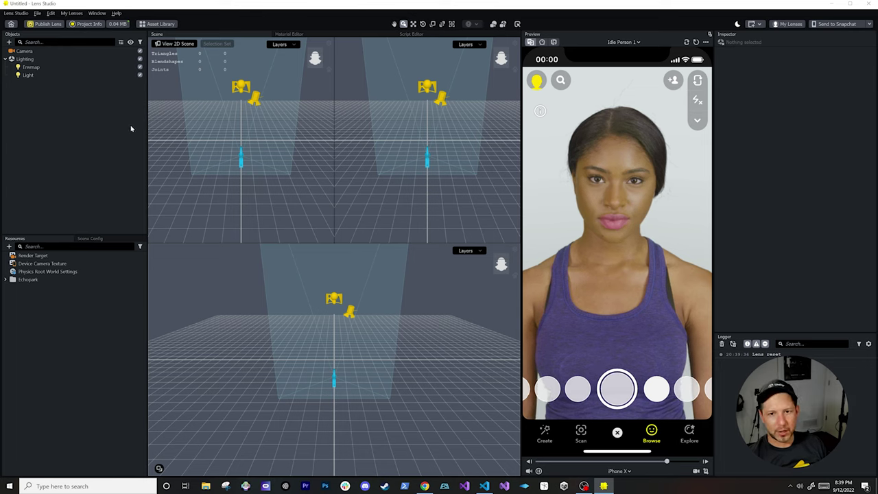
# Preview the Pair Idle Persons 1 and Pair Open Mouth samples, then toggle the live webcam on and off
pyautogui.click(638, 42)
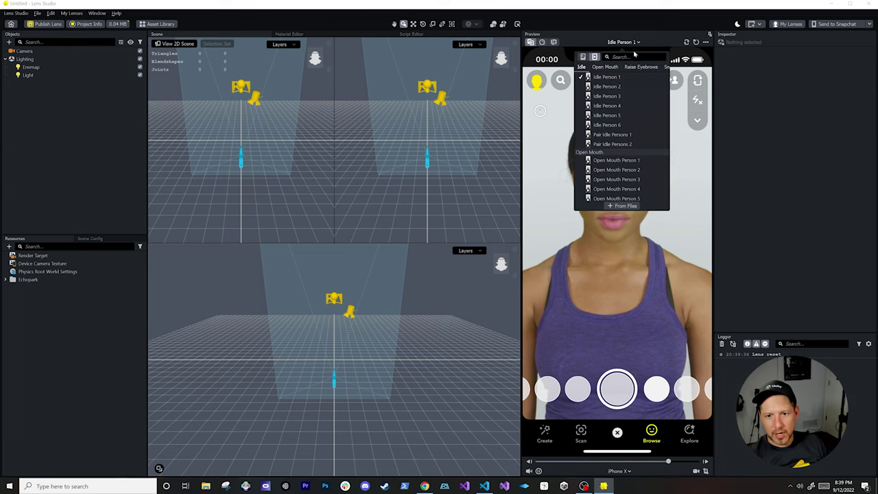
pyautogui.click(635, 135)
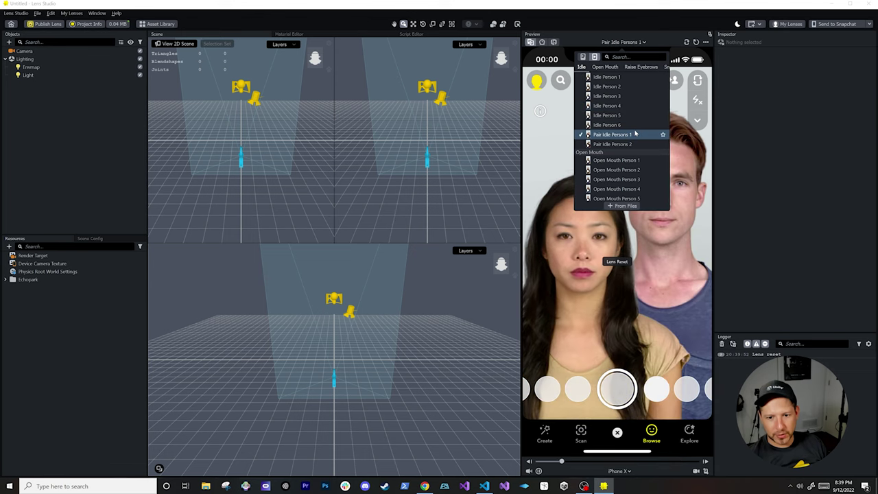
pyautogui.scroll(-3, 634, 141)
pyautogui.scroll(-3, 633, 148)
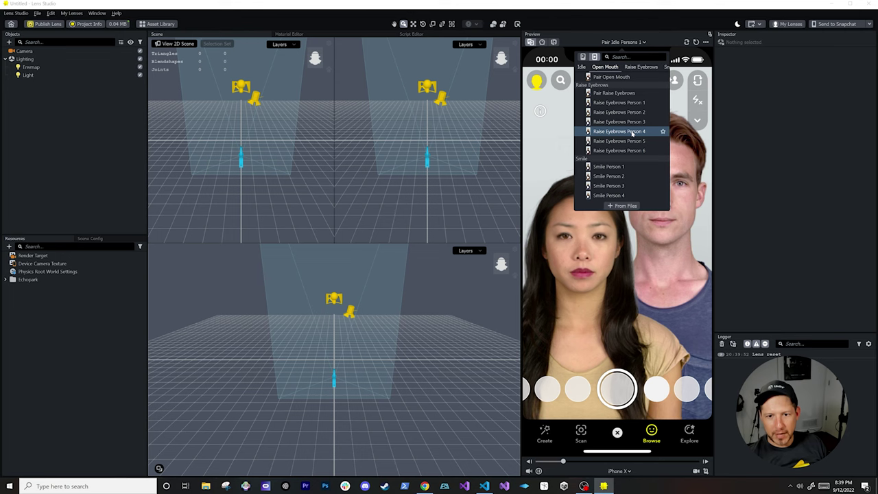
pyautogui.scroll(2, 633, 134)
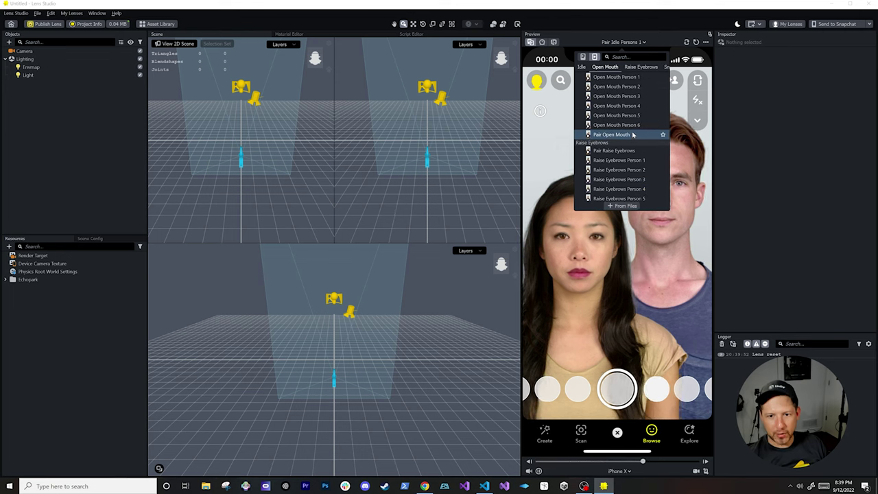
pyautogui.click(632, 135)
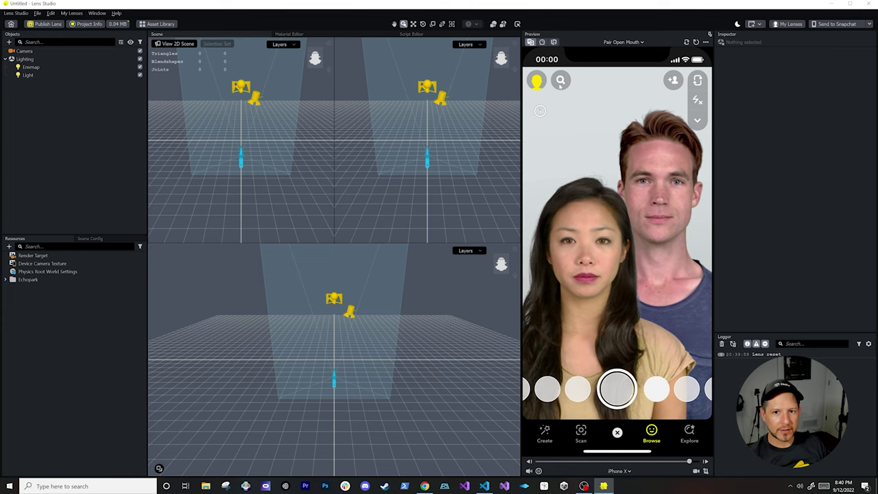
pyautogui.click(542, 42)
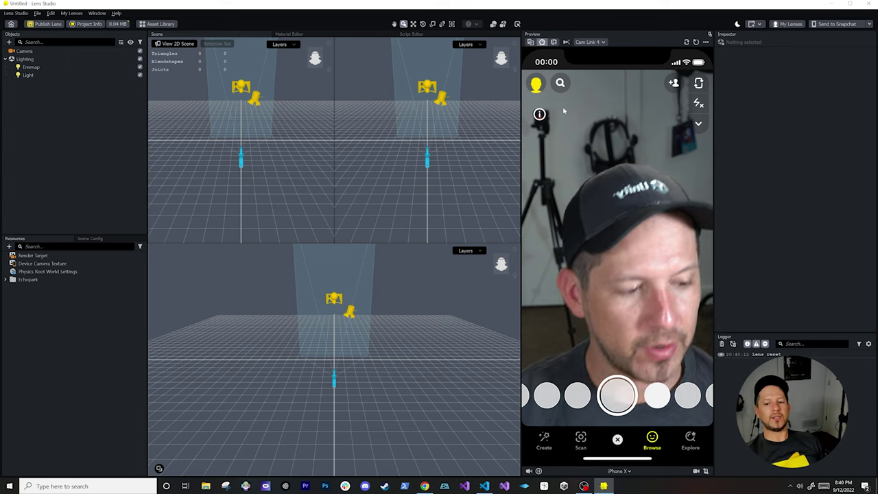
pyautogui.click(542, 42)
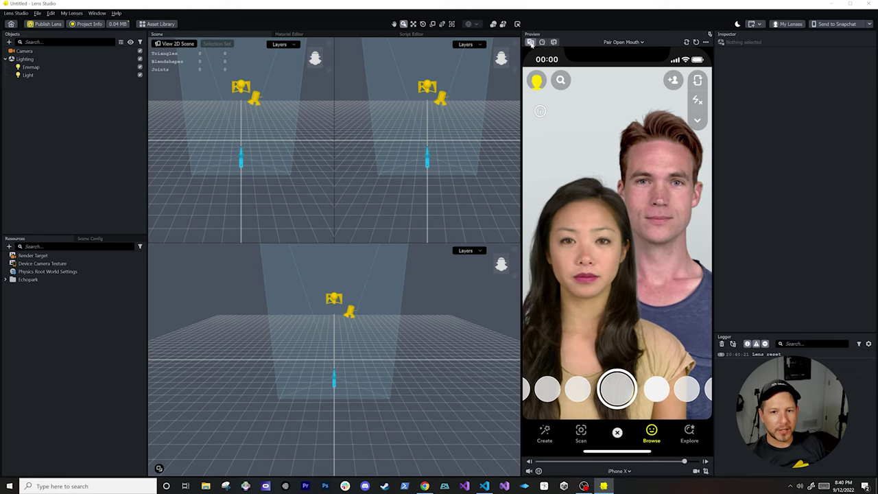
# Switch the preview to Person 3, then settle on the red-haired woman Person 4 sample
pyautogui.click(623, 42)
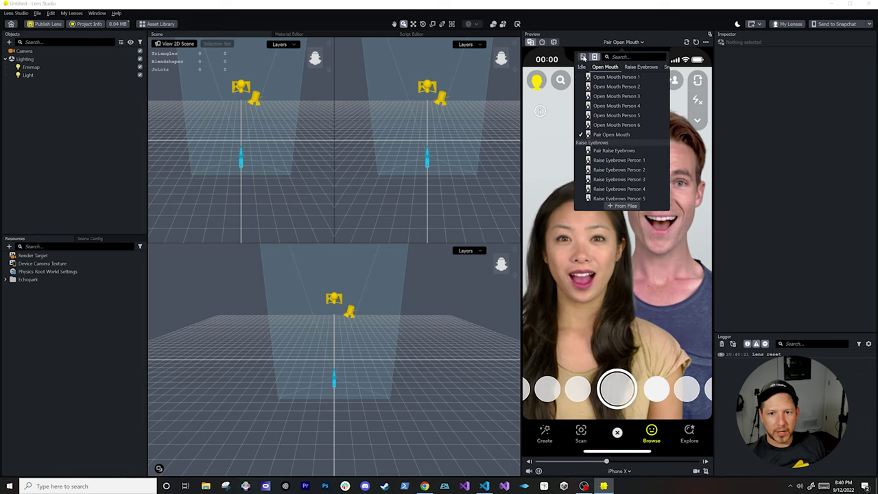
pyautogui.click(581, 66)
pyautogui.click(581, 105)
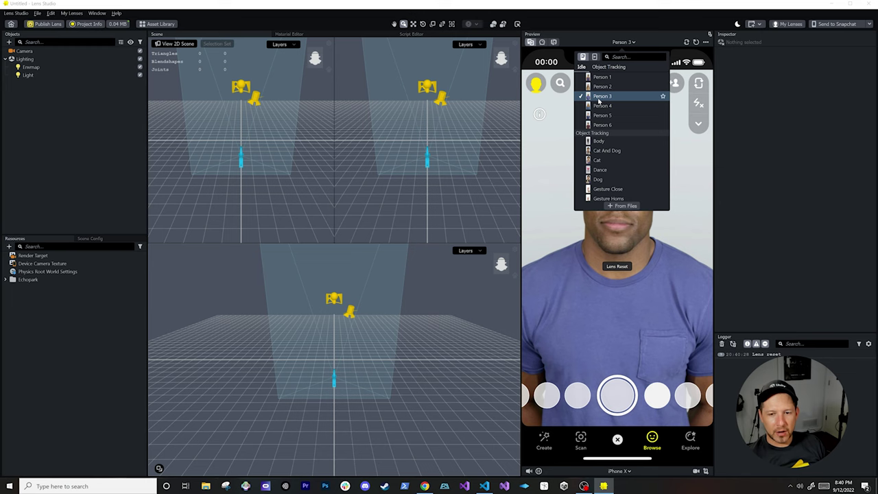
pyautogui.click(600, 115)
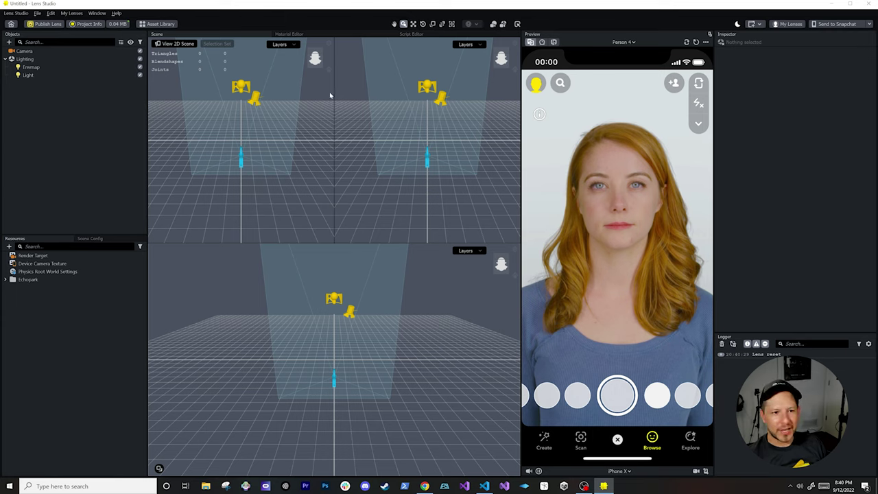
# Add a Face Effects > Head Binding object to the scene
pyautogui.click(22, 51)
pyautogui.click(19, 118)
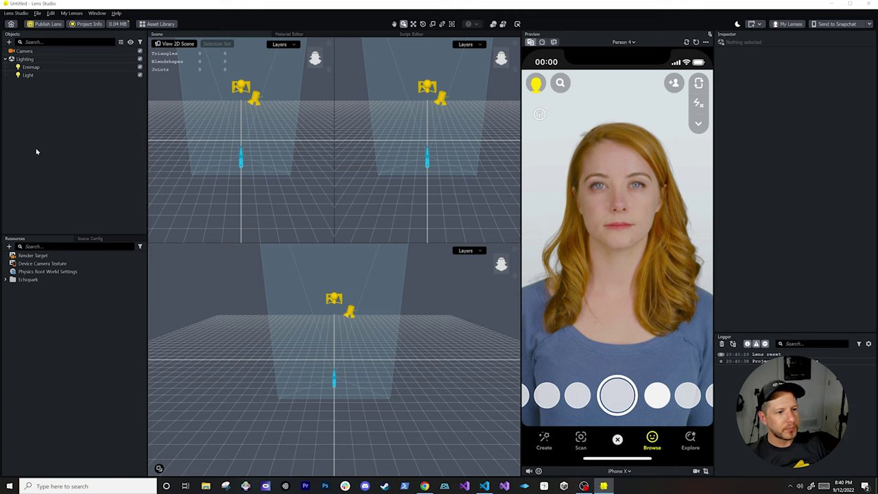
pyautogui.click(10, 42)
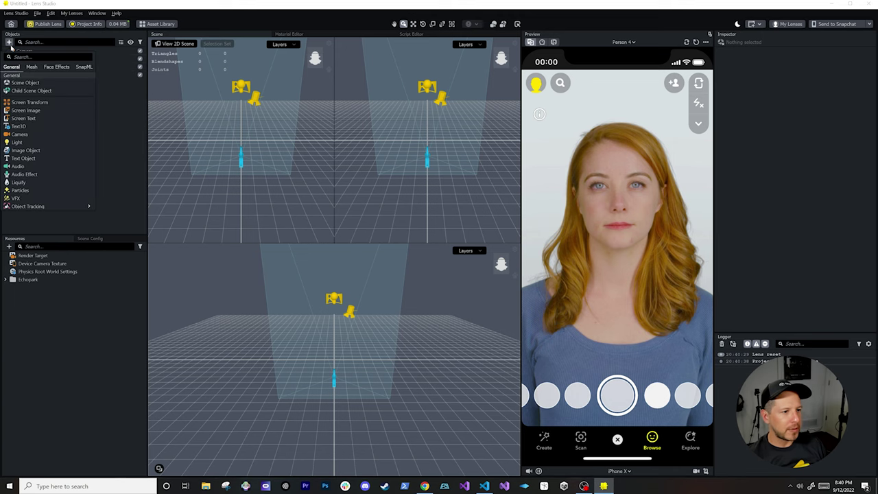
pyautogui.click(55, 67)
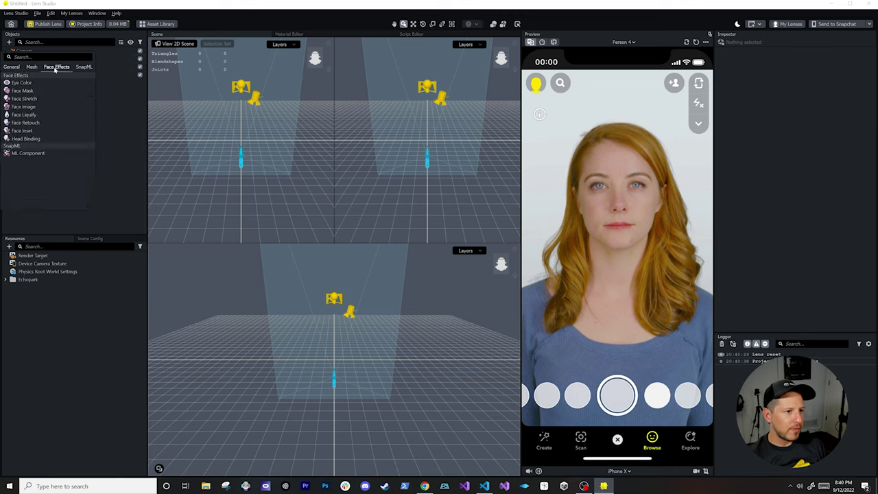
pyautogui.click(44, 140)
# Rename the head binding to Face_1_Glasses and expand its child objects
pyautogui.doubleClick(38, 67)
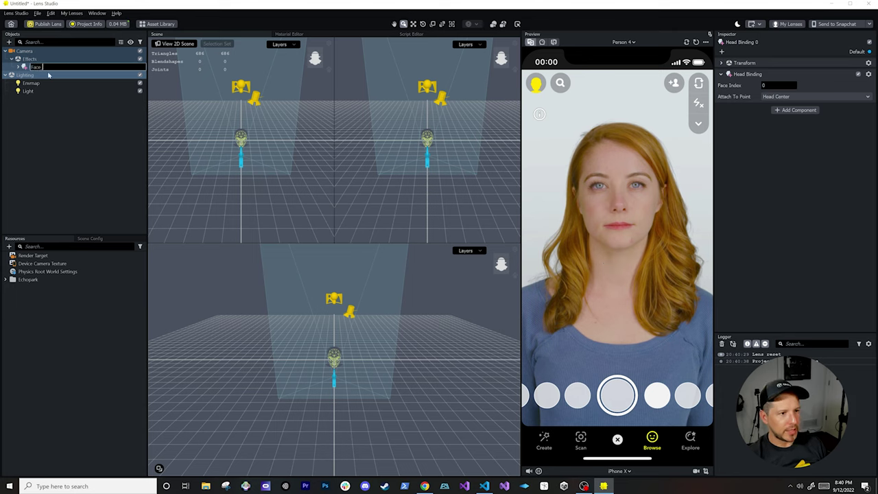
pyautogui.write('Face_1_Glasses')
pyautogui.press('Return')
pyautogui.click(21, 67)
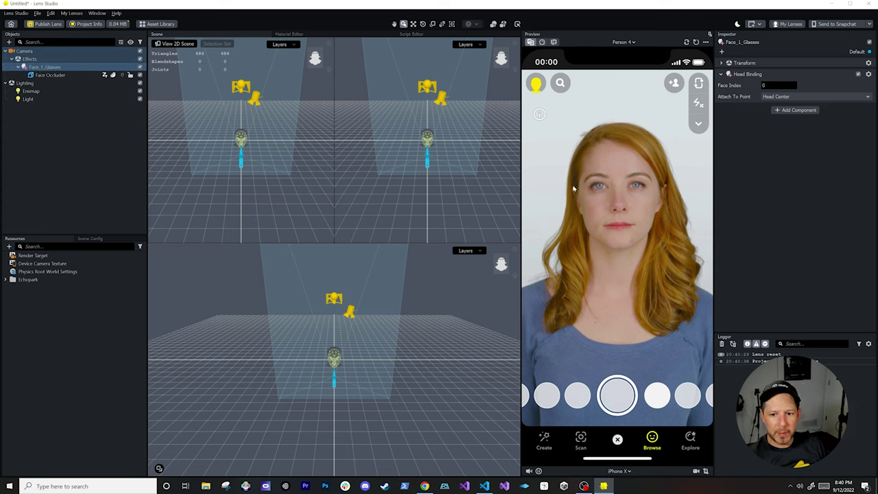
# Frame the head mesh in each scene view and orbit them to see it side-on and frontally
pyautogui.press('f')
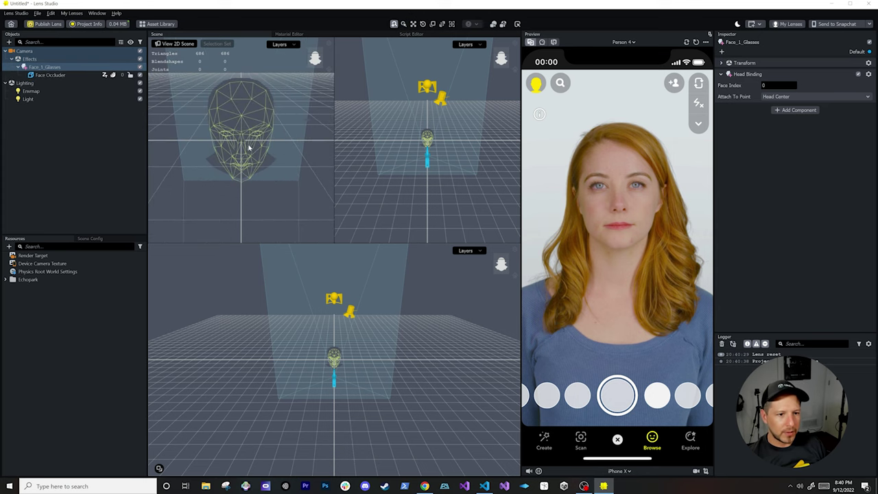
pyautogui.keyDown('alt'); pyautogui.moveTo(219, 142); pyautogui.dragTo(244, 139); pyautogui.keyUp('alt')
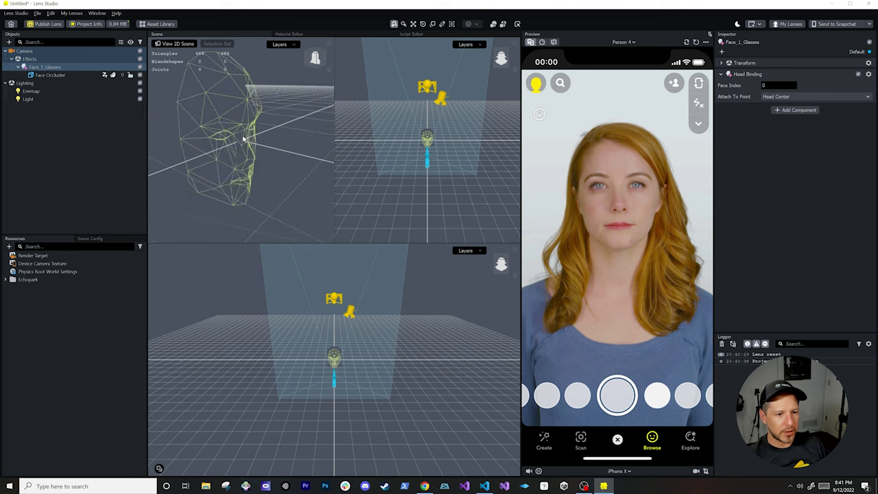
pyautogui.press('f')
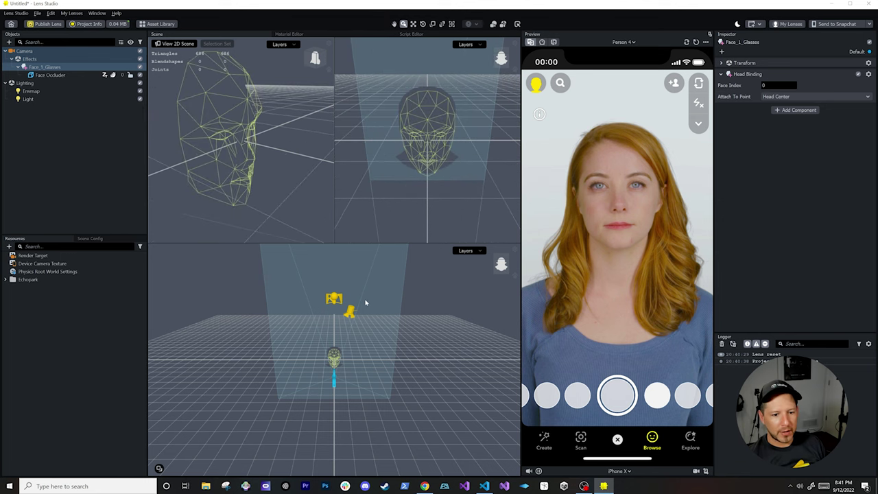
pyautogui.press('f')
pyautogui.keyDown('alt'); pyautogui.moveTo(359, 323); pyautogui.dragTo(396, 296); pyautogui.keyUp('alt')
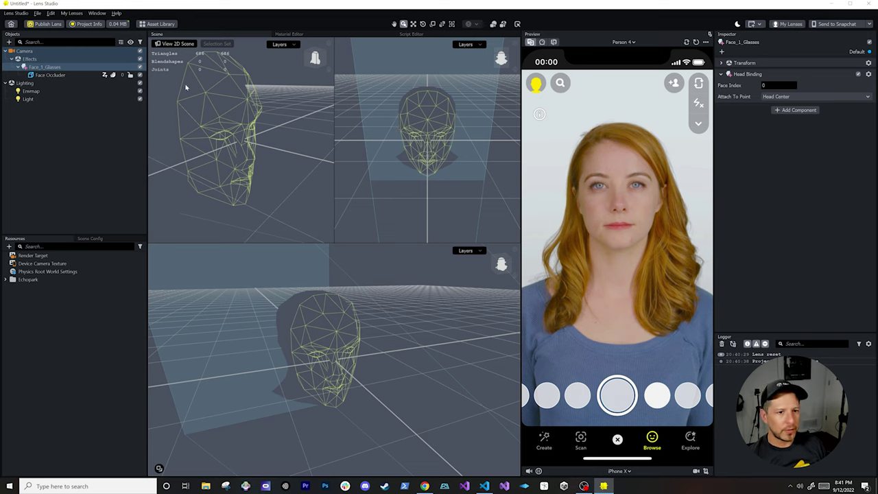
pyautogui.keyDown('alt'); pyautogui.moveTo(299, 348); pyautogui.dragTo(326, 340); pyautogui.keyUp('alt')
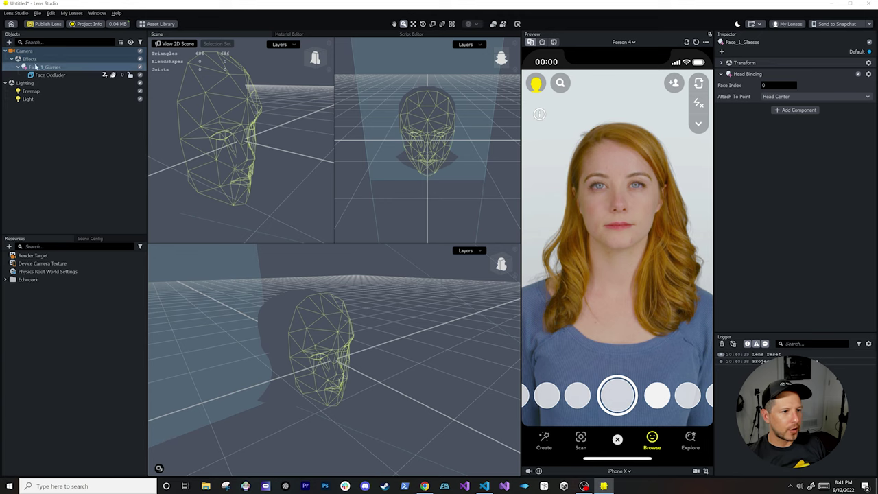
pyautogui.click(9, 42)
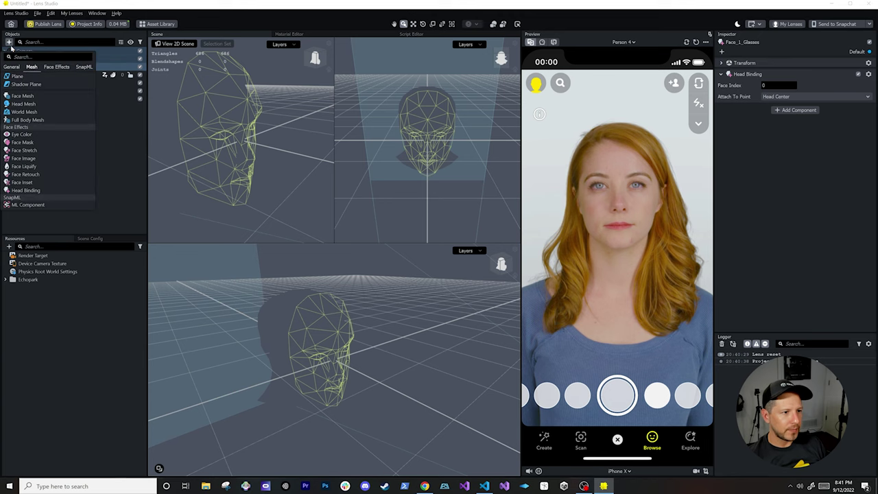
# Add an Image object under Face_1_Glasses, rename it Glasses, and reselect Face_1_Glasses
pyautogui.write('Image')
pyautogui.click(25, 73)
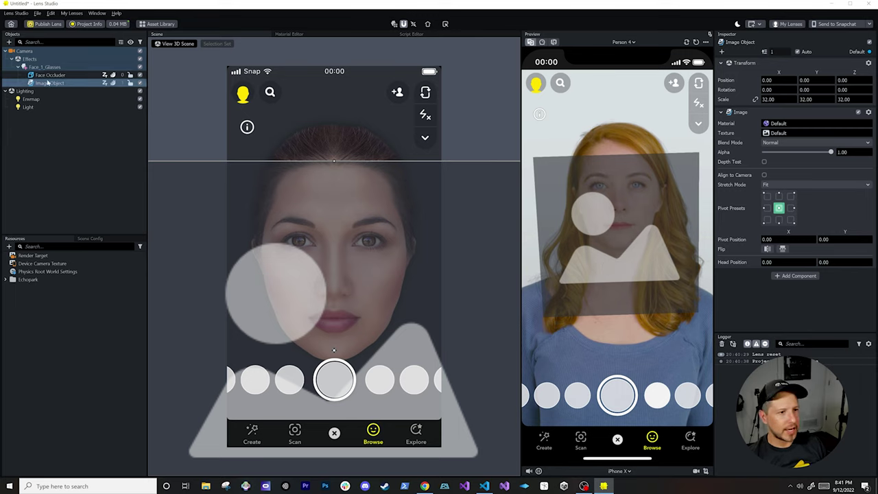
pyautogui.doubleClick(53, 84)
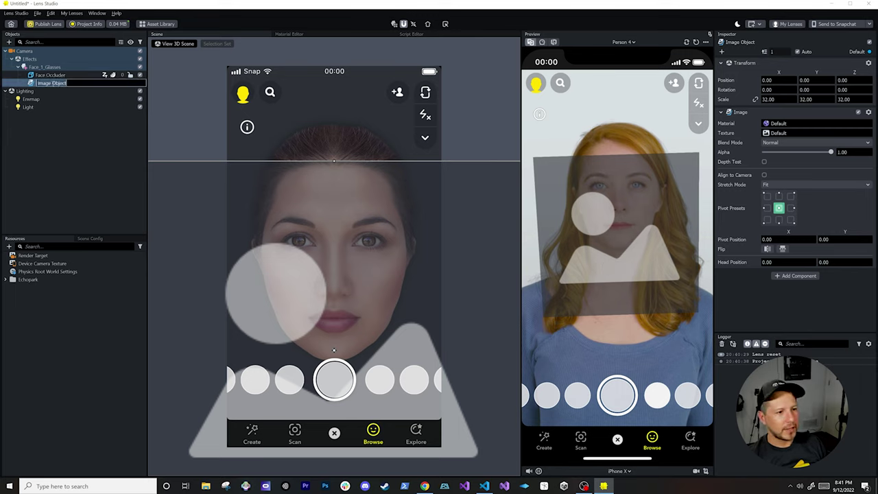
pyautogui.press('Return')
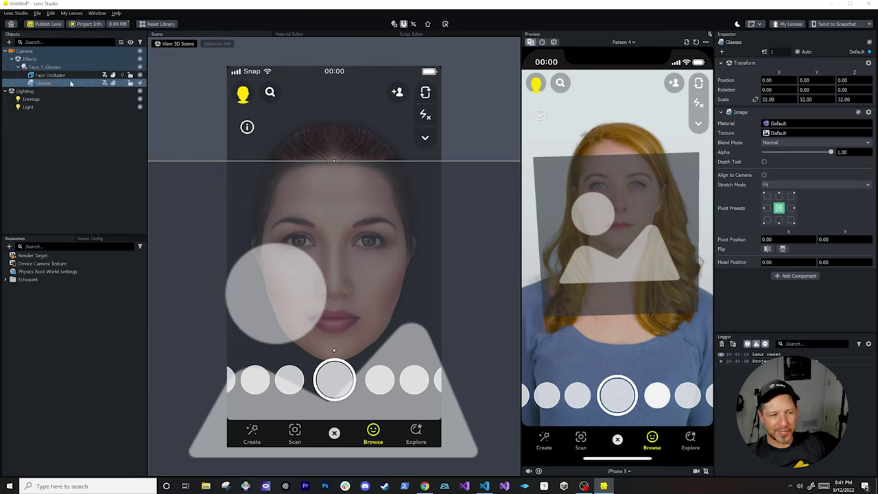
pyautogui.click(55, 67)
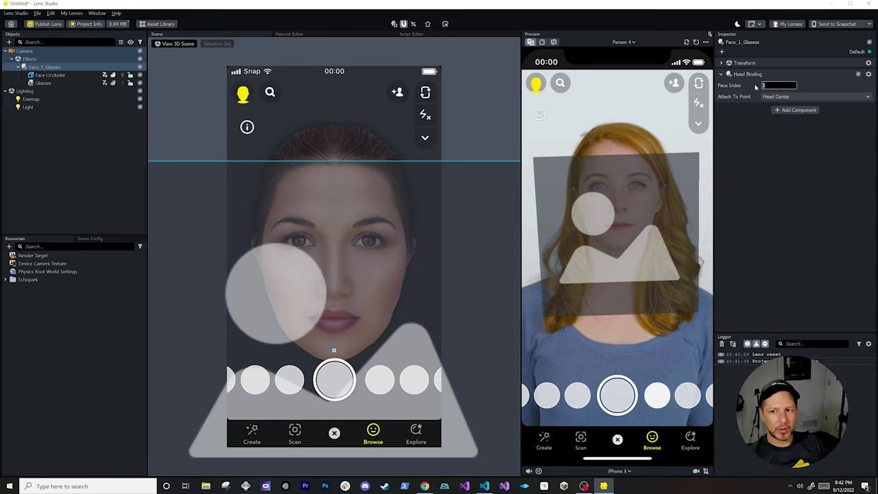
# Set Face_1_Glasses' Attach To Point, trying Chin and Forehead before settling on Mouth Center
pyautogui.click(775, 97)
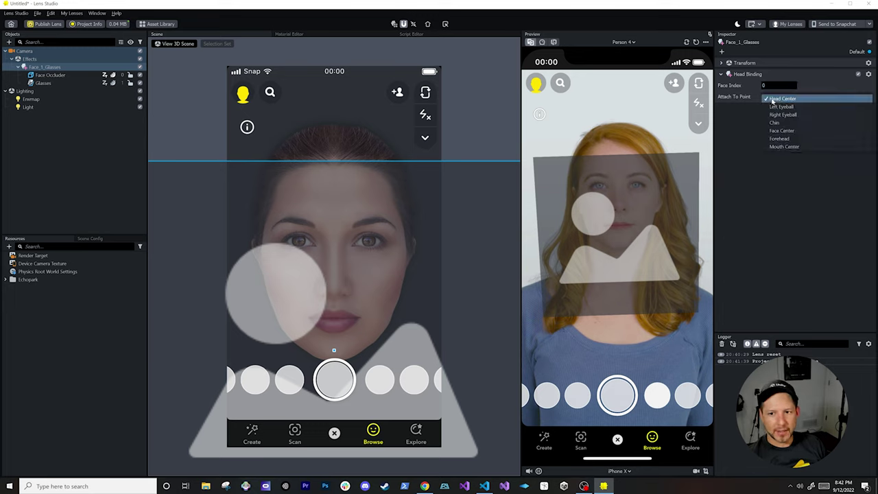
pyautogui.click(775, 123)
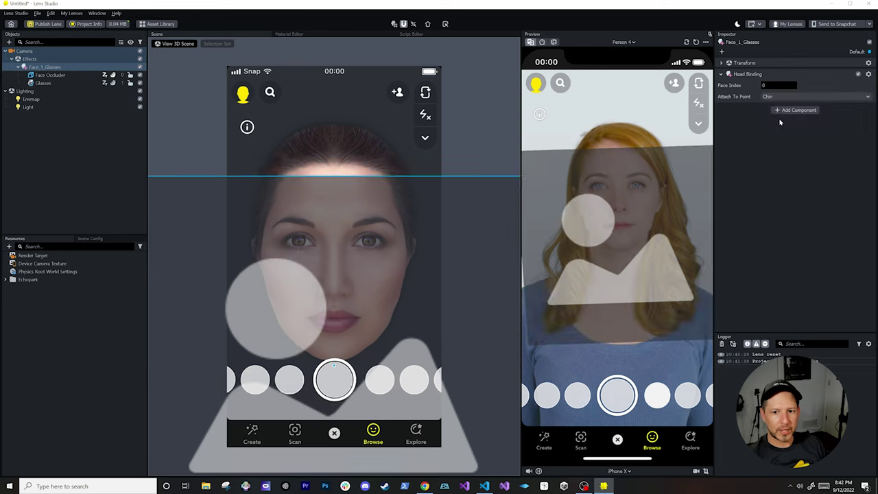
pyautogui.click(774, 99)
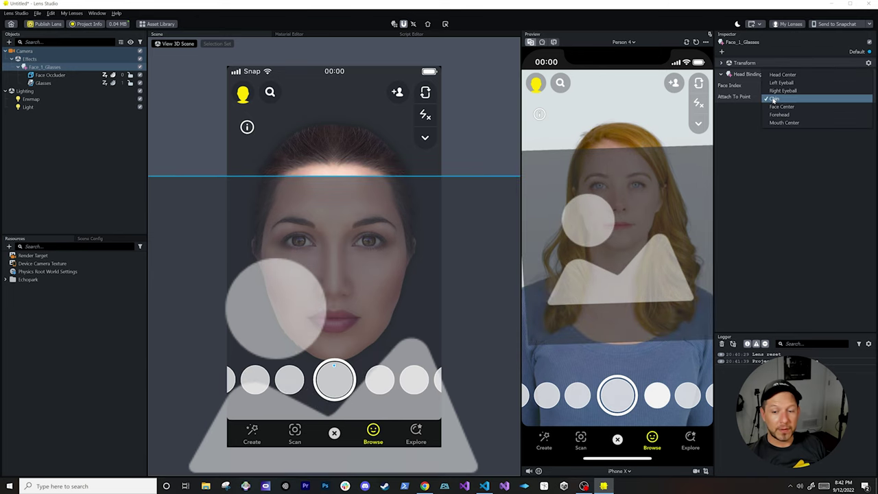
pyautogui.click(779, 114)
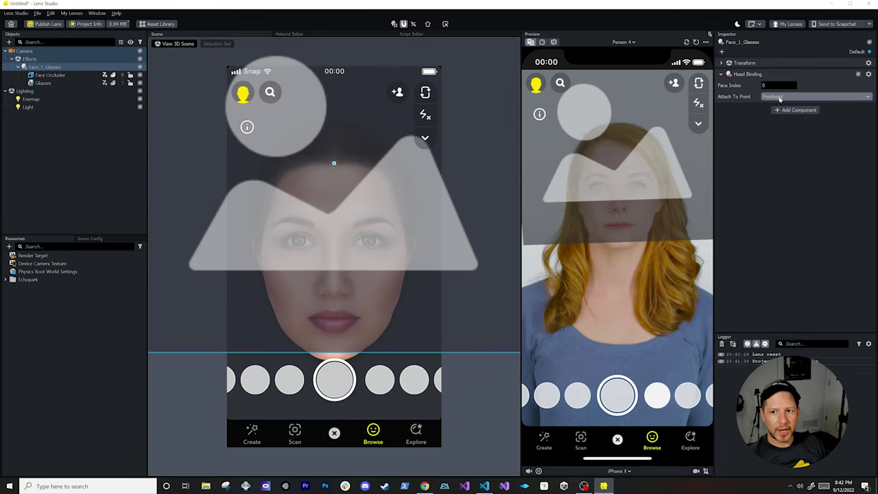
pyautogui.click(780, 98)
pyautogui.click(783, 107)
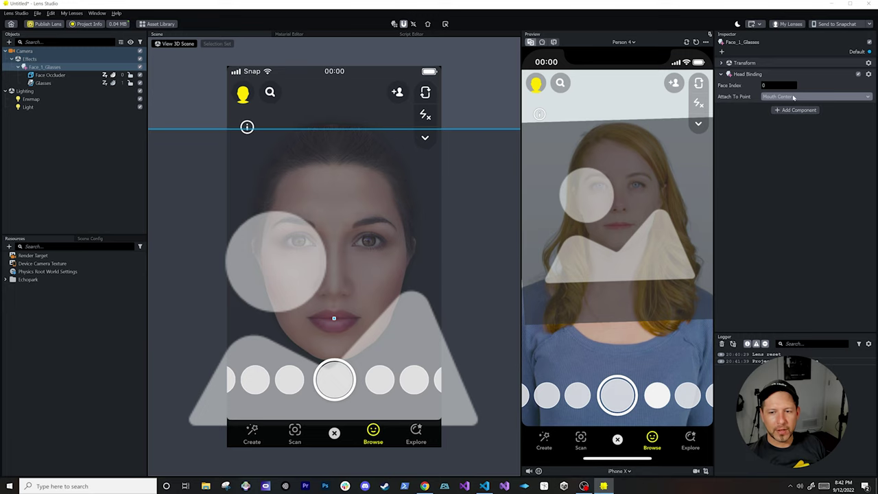
# Scale the Glasses image down from 32 to about 11.86
pyautogui.scroll(-3, 283, 145)
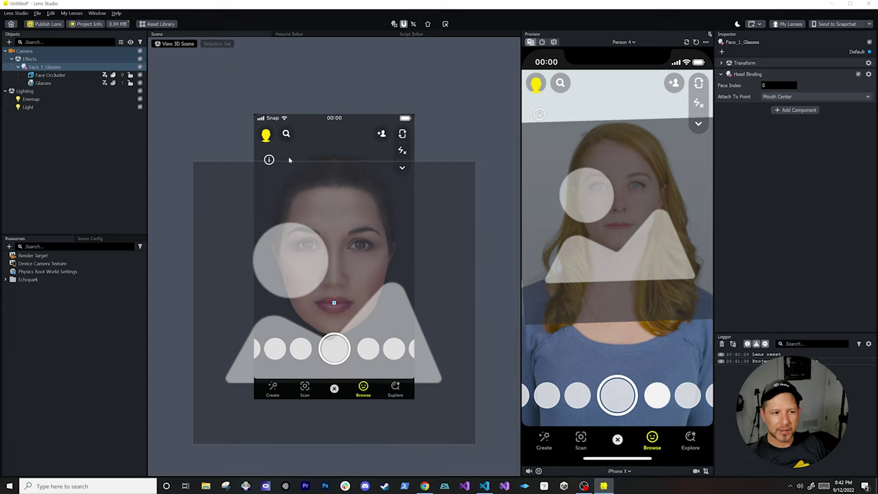
pyautogui.click(62, 85)
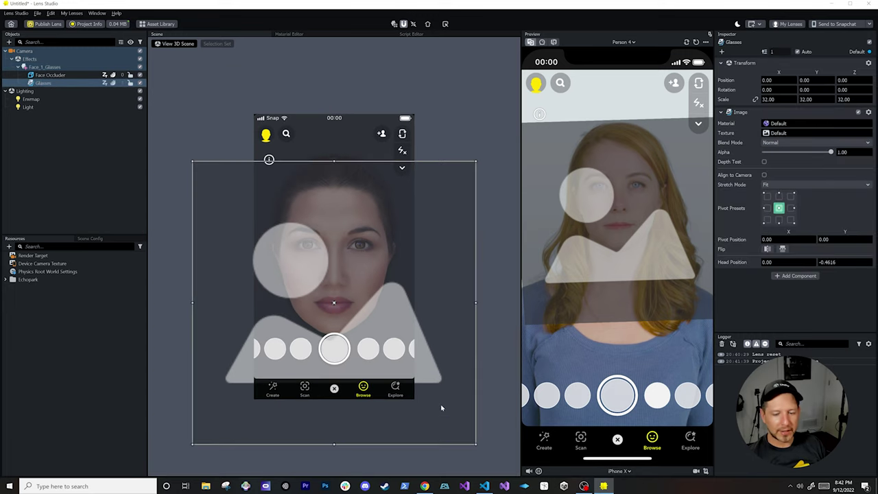
pyautogui.moveTo(476, 444); pyautogui.dragTo(357, 345)
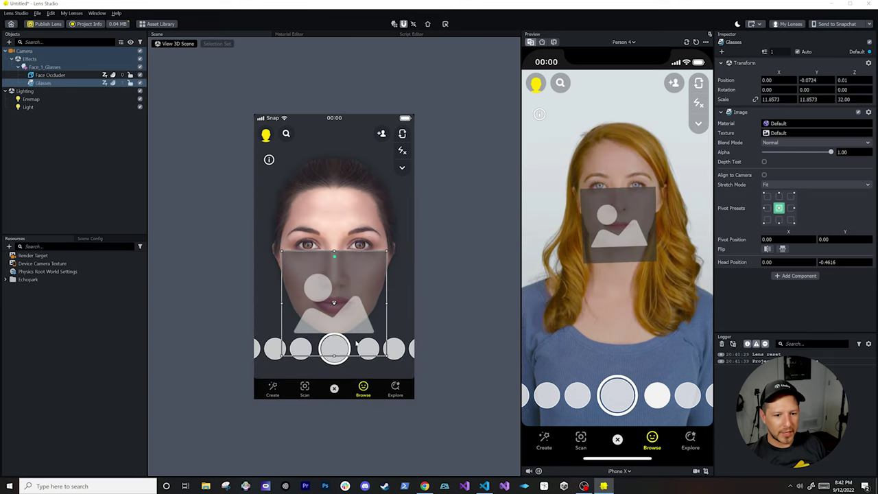
pyautogui.scroll(2, 336, 309)
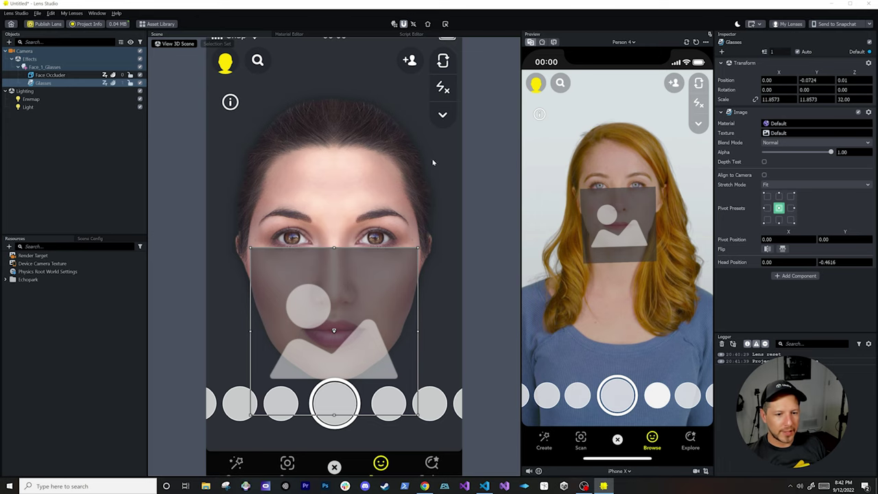
pyautogui.scroll(-2, 347, 220)
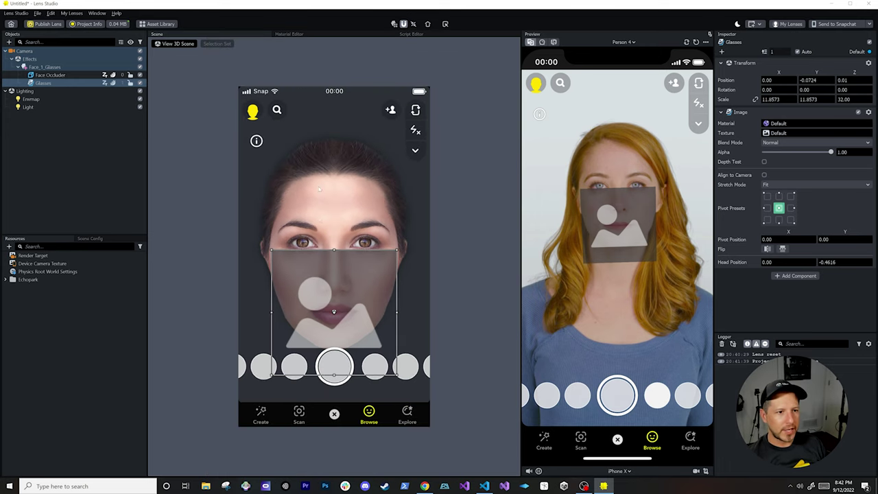
pyautogui.scroll(1, 323, 198)
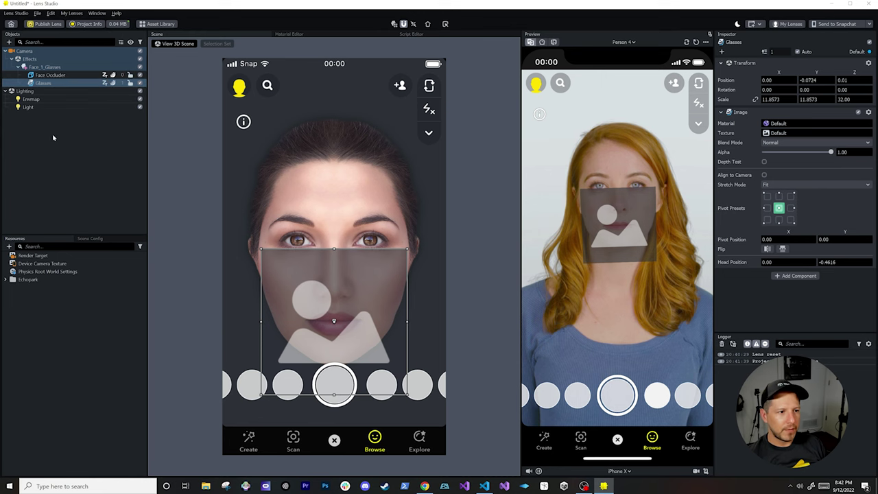
pyautogui.click(48, 126)
pyautogui.click(46, 107)
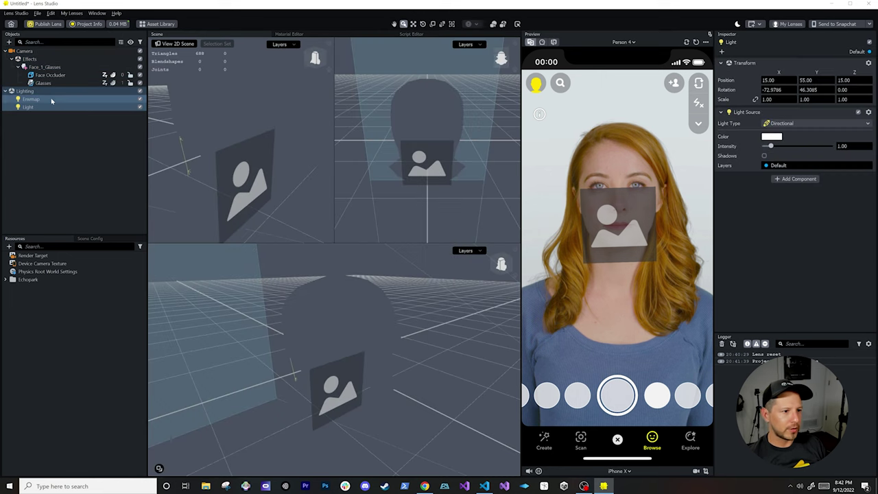
pyautogui.click(47, 100)
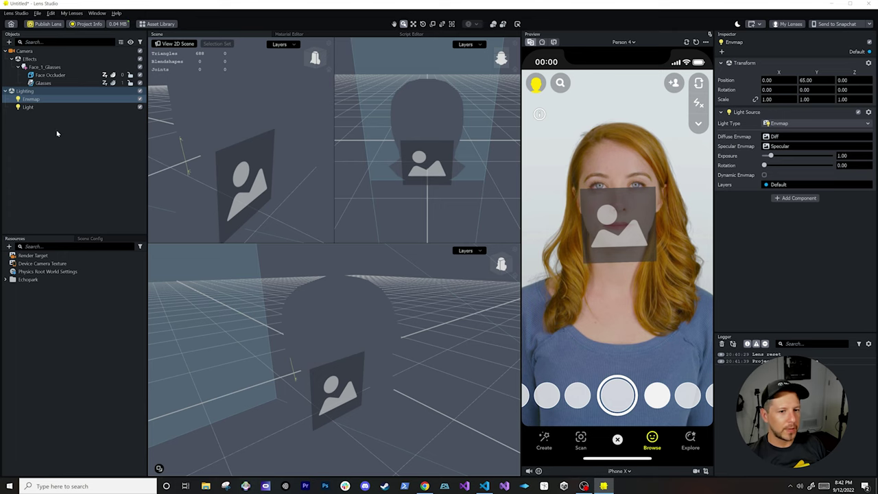
pyautogui.click(38, 83)
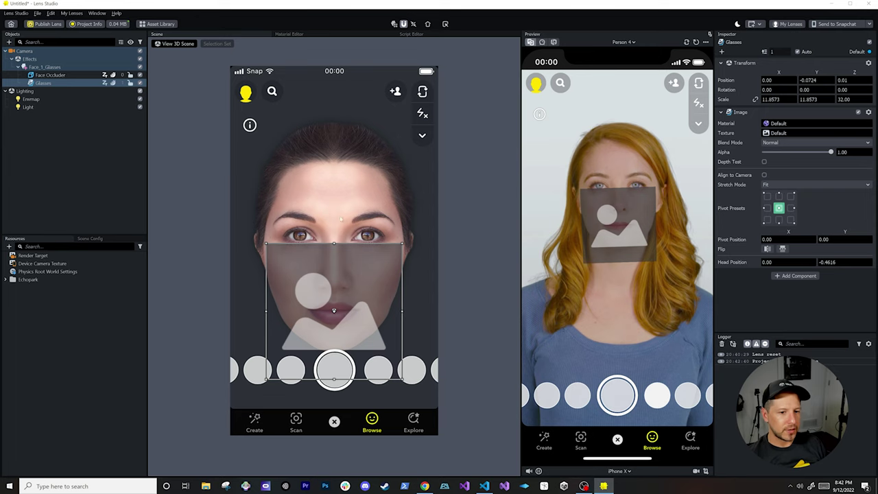
pyautogui.click(542, 42)
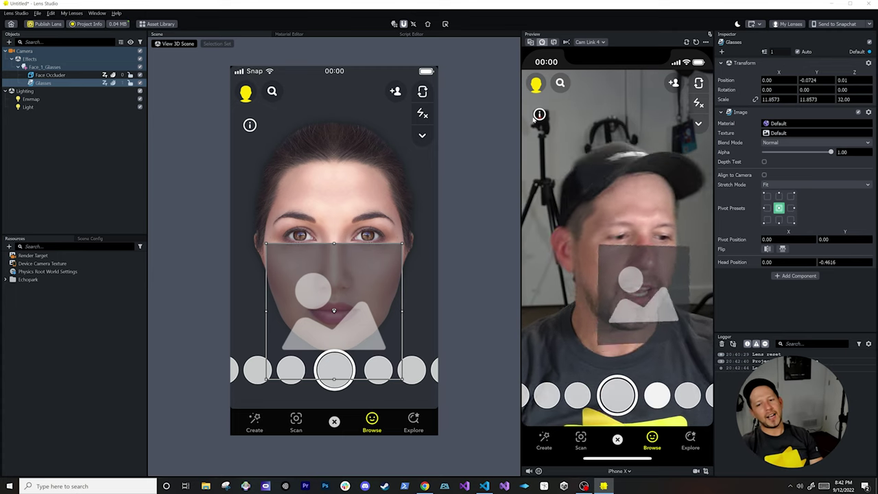
pyautogui.click(530, 42)
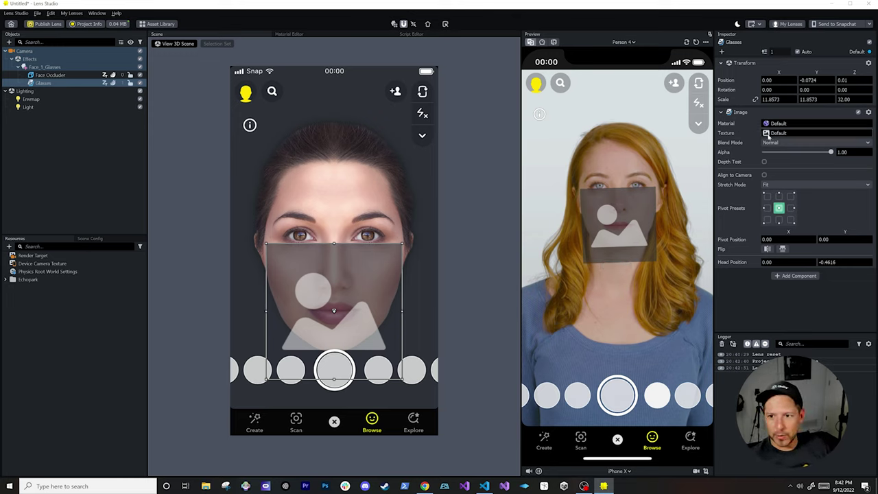
pyautogui.click(82, 67)
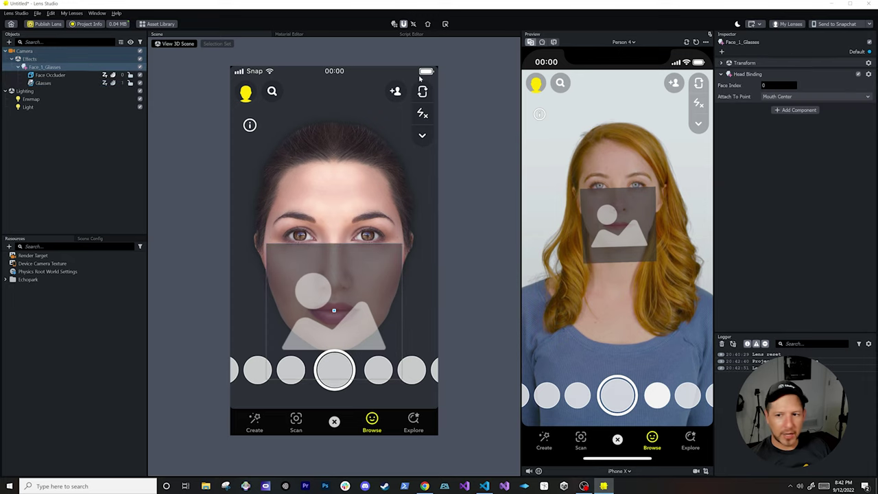
# Change Face_1_Glasses' Attach To Point to Head Center, then to Face Center over the eyes
pyautogui.click(798, 99)
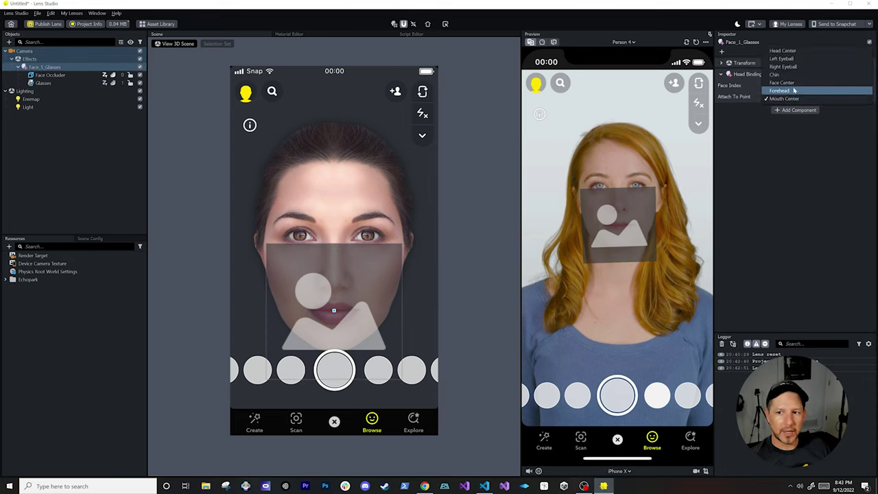
pyautogui.click(794, 52)
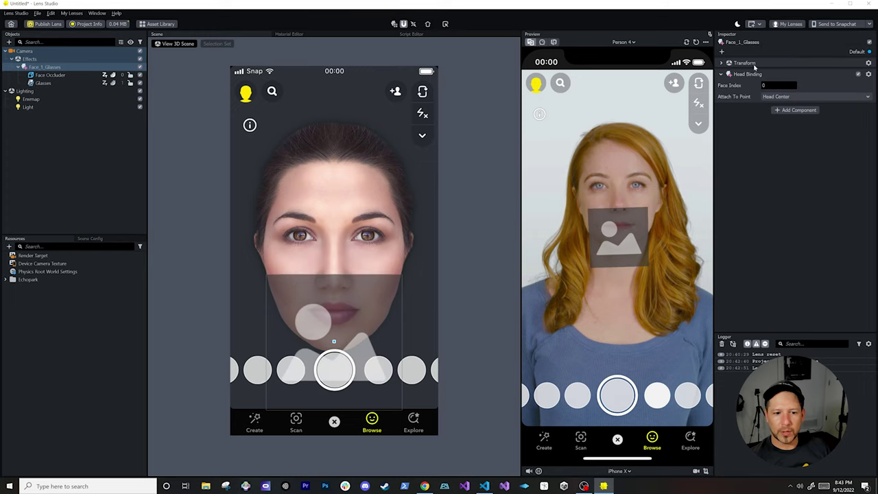
pyautogui.click(776, 97)
pyautogui.click(782, 99)
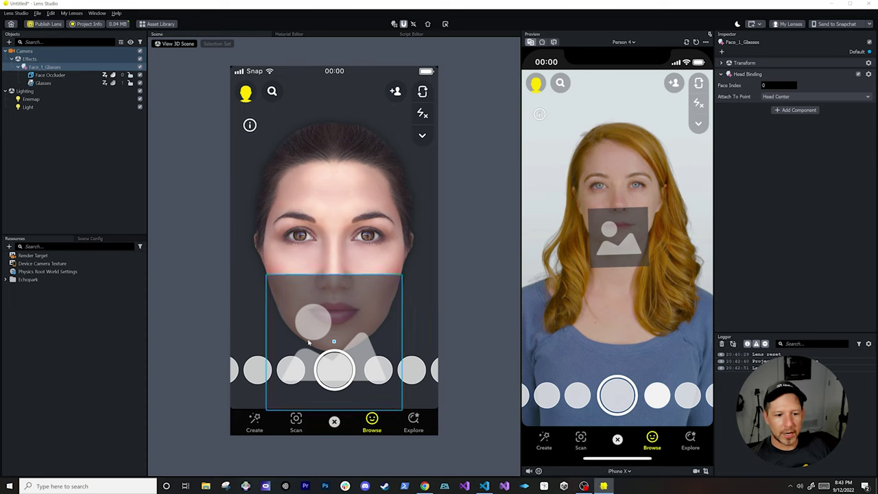
pyautogui.click(759, 63)
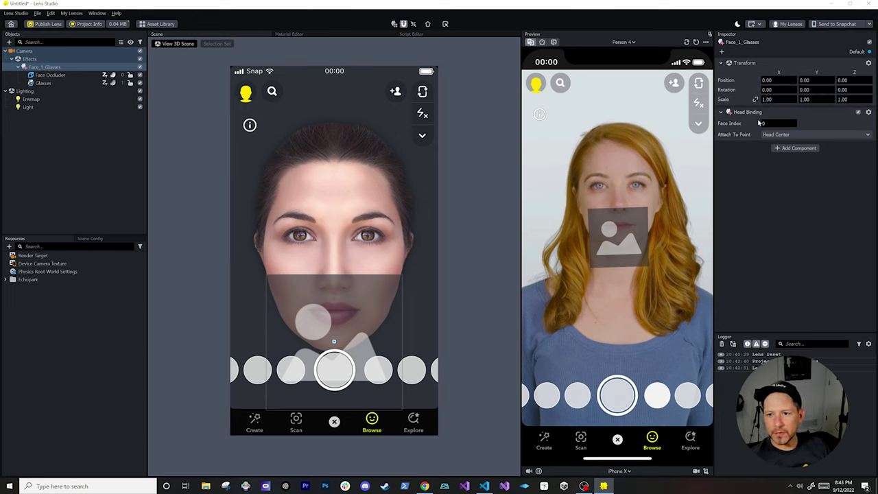
pyautogui.click(773, 136)
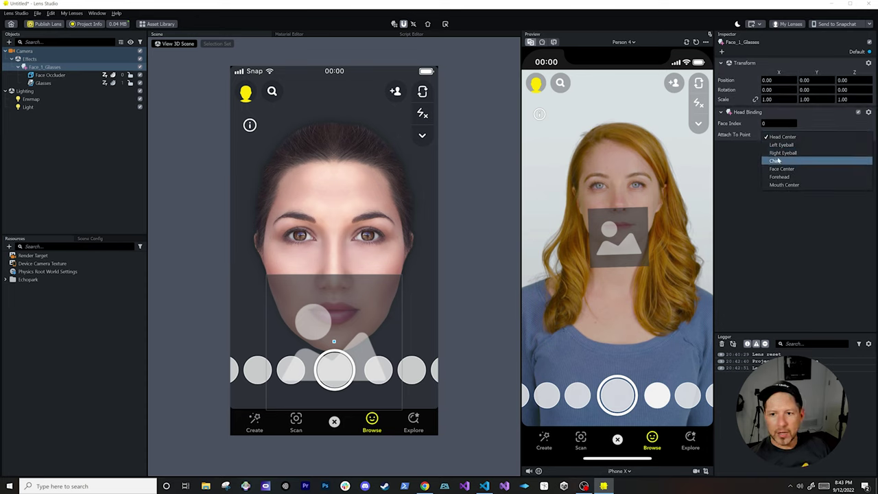
pyautogui.click(783, 169)
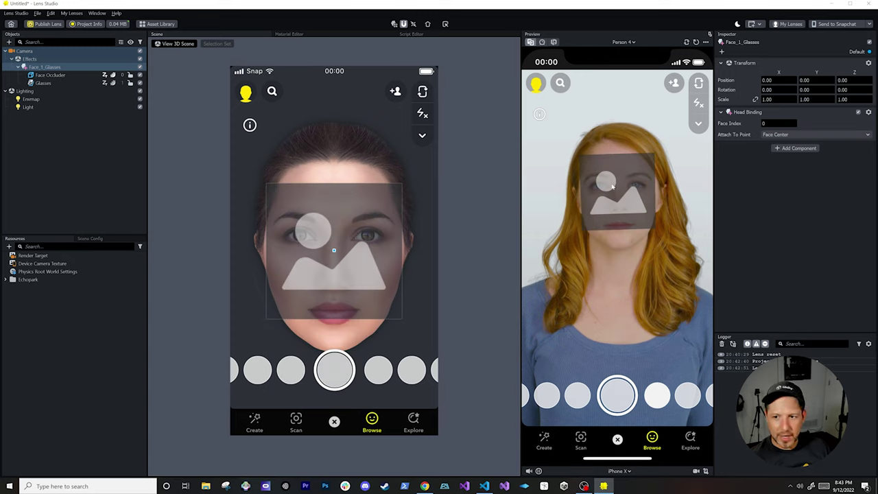
pyautogui.click(50, 83)
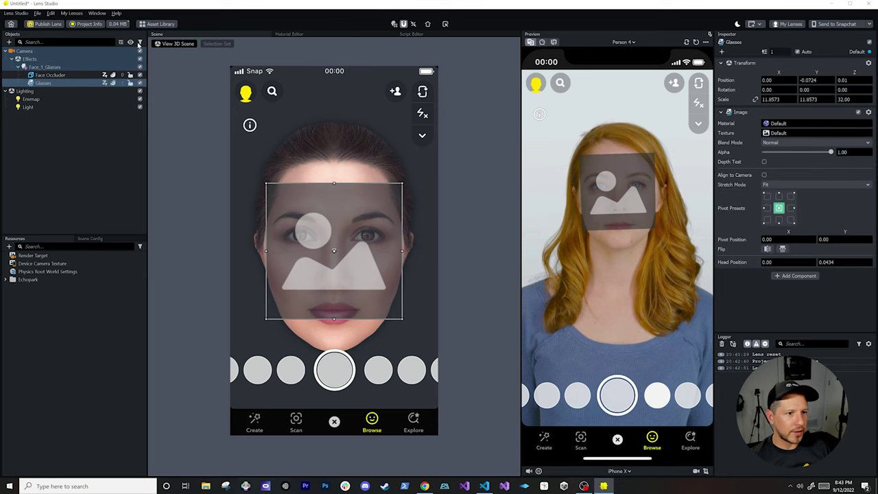
pyautogui.click(157, 24)
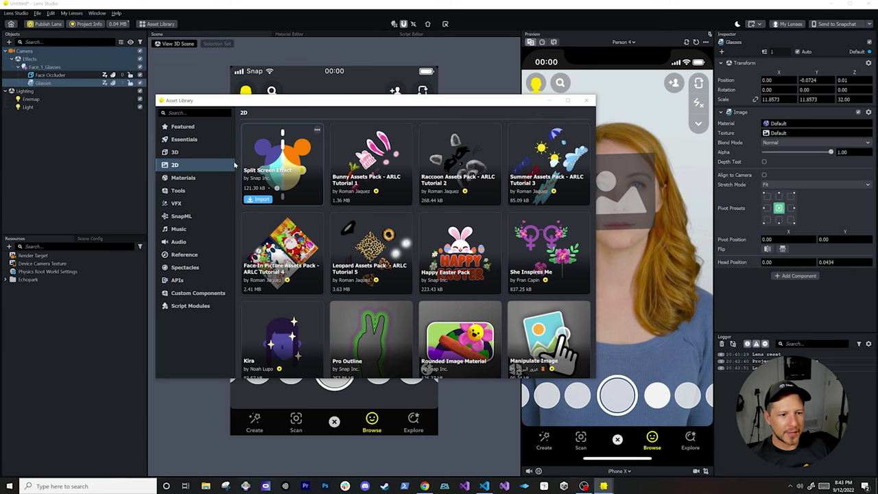
# Import the Summer Assets Pack from the Asset Library's 2D section and close the library
pyautogui.moveTo(552, 171)
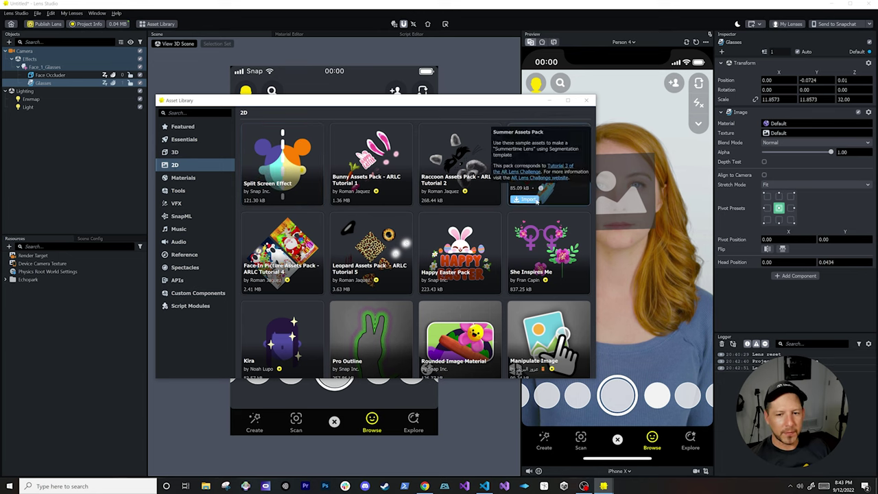
pyautogui.click(525, 200)
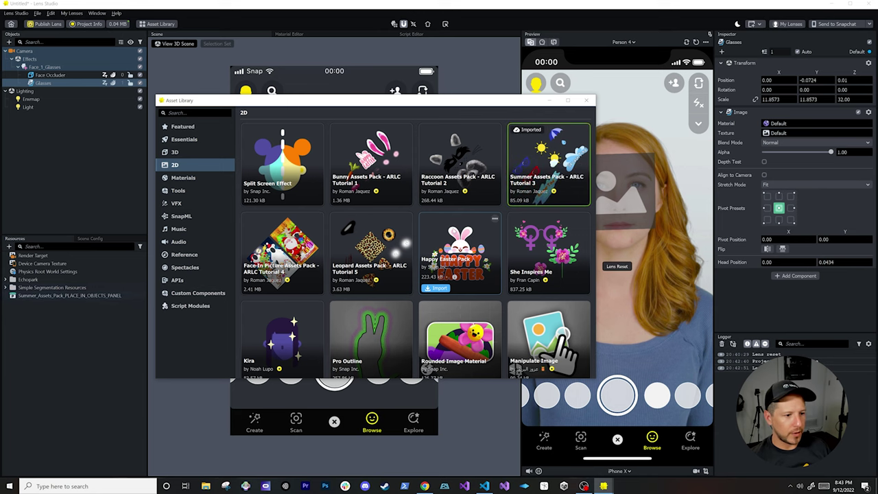
pyautogui.moveTo(484, 186)
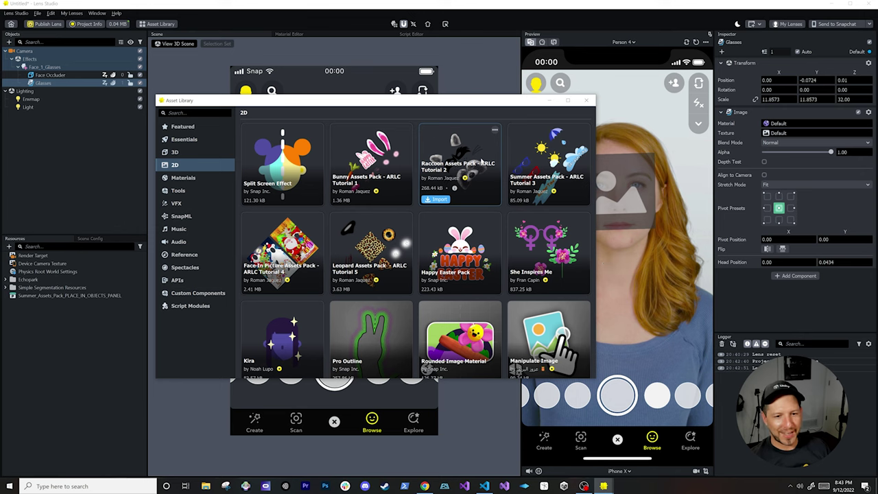
pyautogui.moveTo(541, 188)
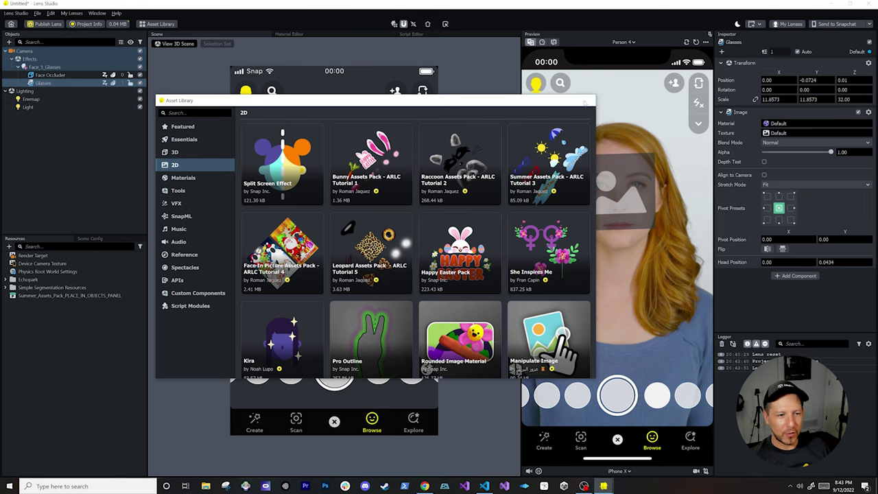
pyautogui.click(587, 100)
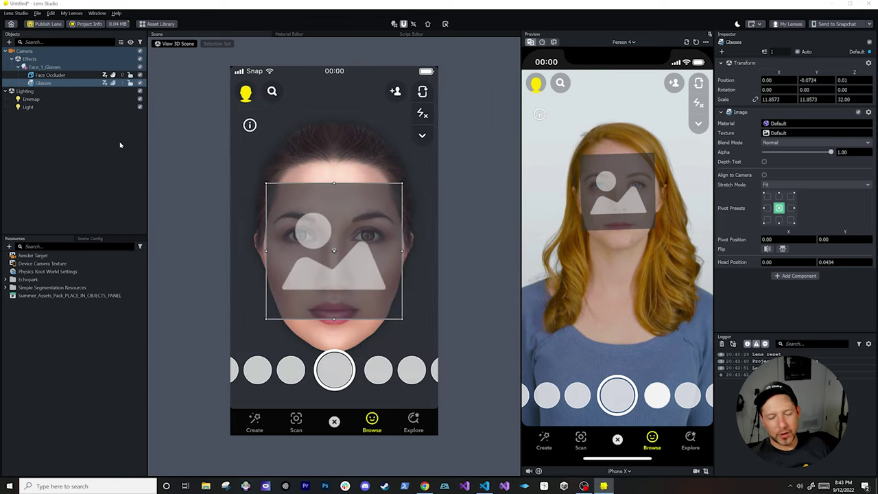
# Expand Simple Segmentation Resources > SummerAssets > Textures and drag faceimg onto the Glasses object
pyautogui.click(6, 289)
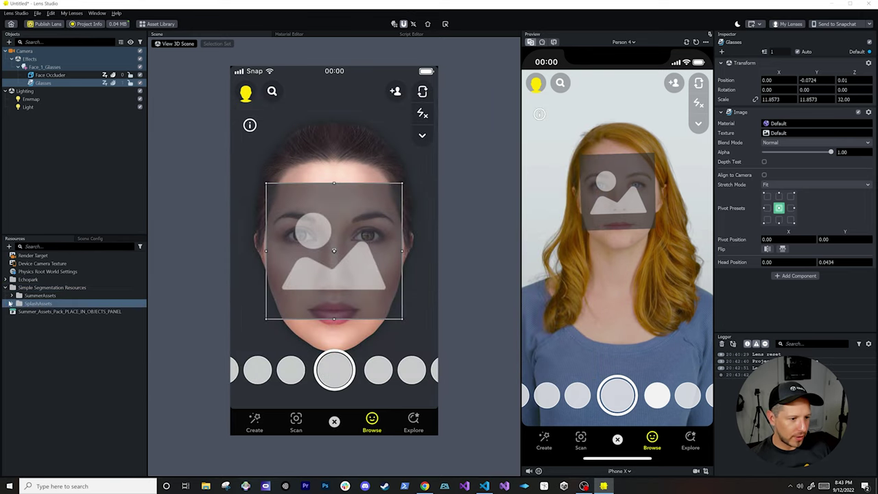
pyautogui.click(12, 295)
pyautogui.click(18, 303)
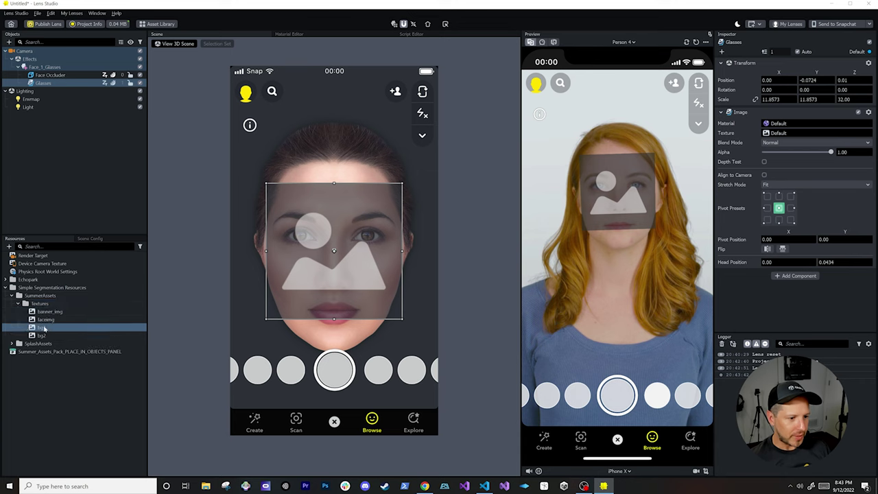
pyautogui.click(43, 327)
pyautogui.click(42, 335)
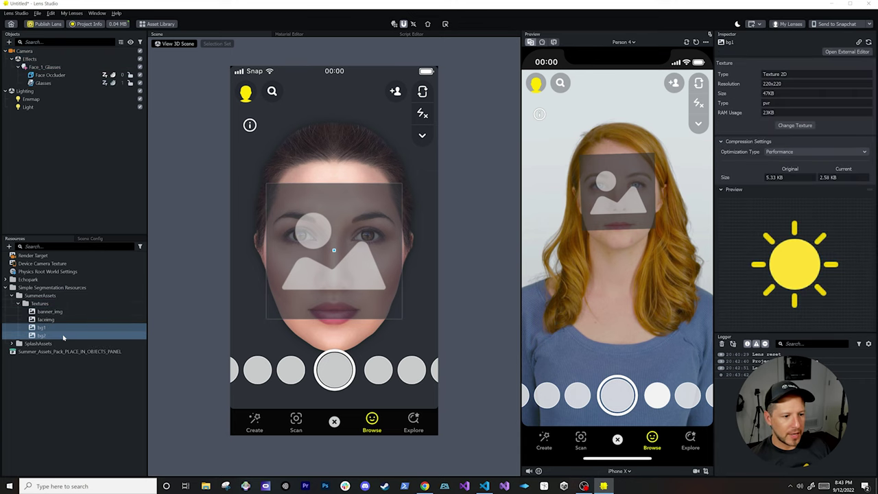
pyautogui.moveTo(66, 321); pyautogui.dragTo(68, 85)
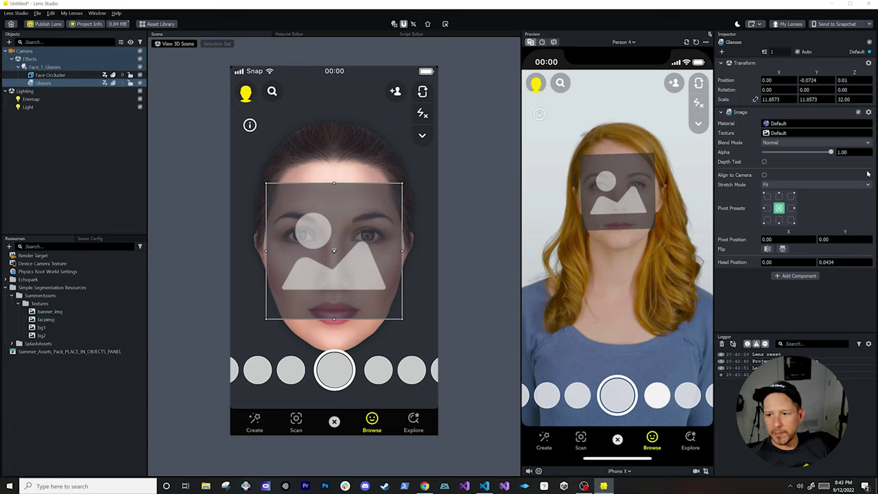
# Assign the faceimg texture to the Glasses image's Texture field using the texture picker
pyautogui.click(867, 134)
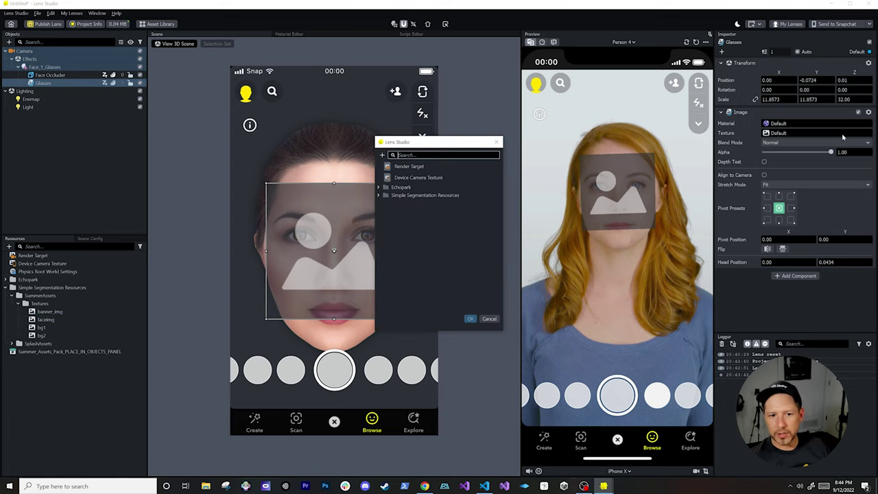
pyautogui.click(378, 195)
pyautogui.click(385, 203)
pyautogui.click(390, 212)
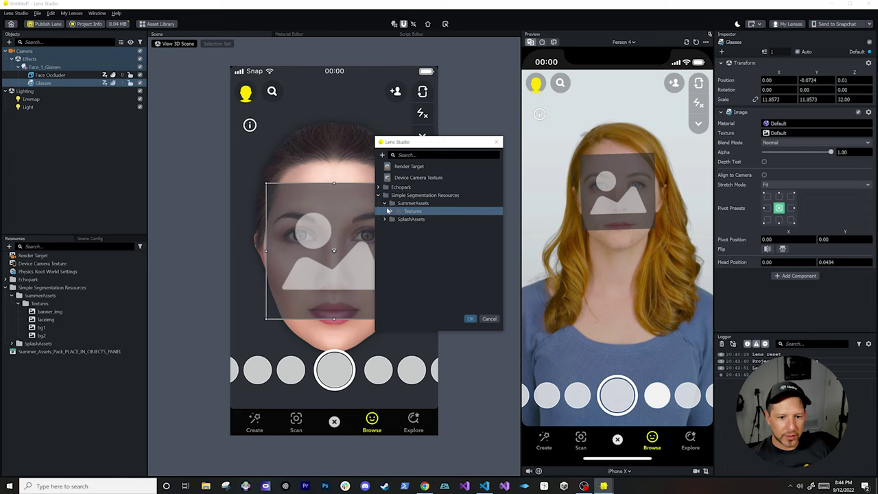
pyautogui.click(421, 233)
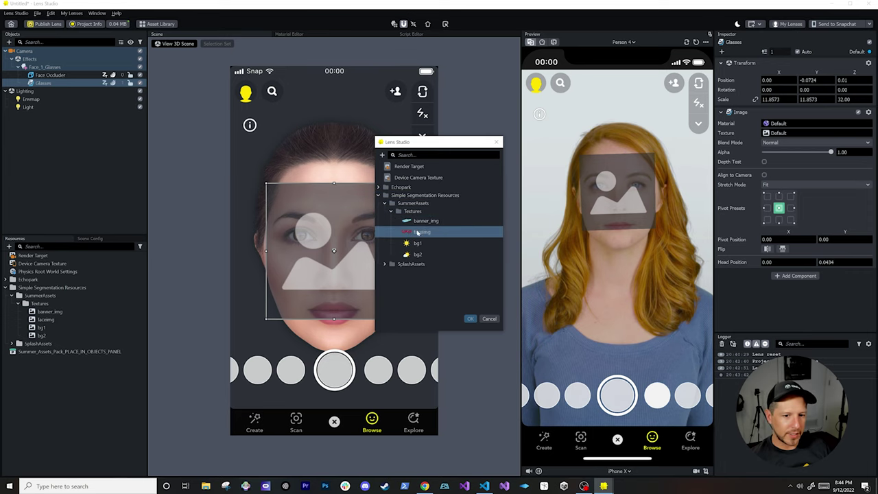
pyautogui.doubleClick(414, 237)
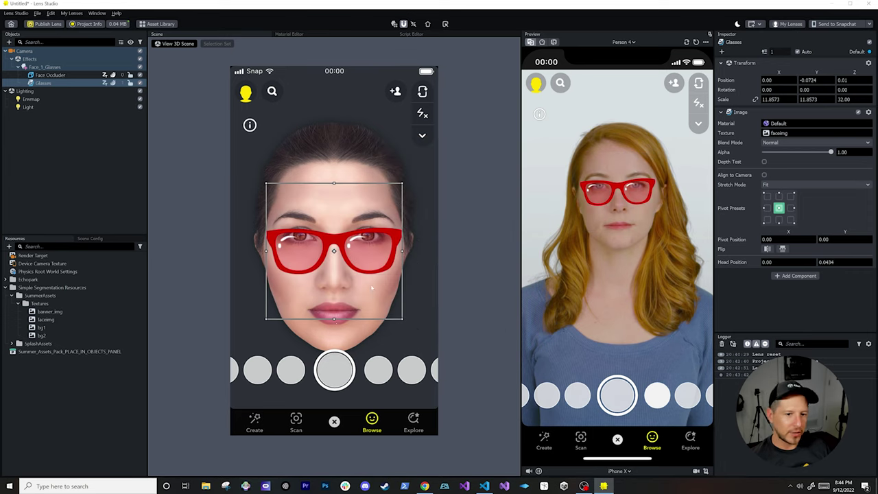
pyautogui.scroll(3, 370, 282)
pyautogui.scroll(-5, 370, 275)
pyautogui.scroll(3, 368, 264)
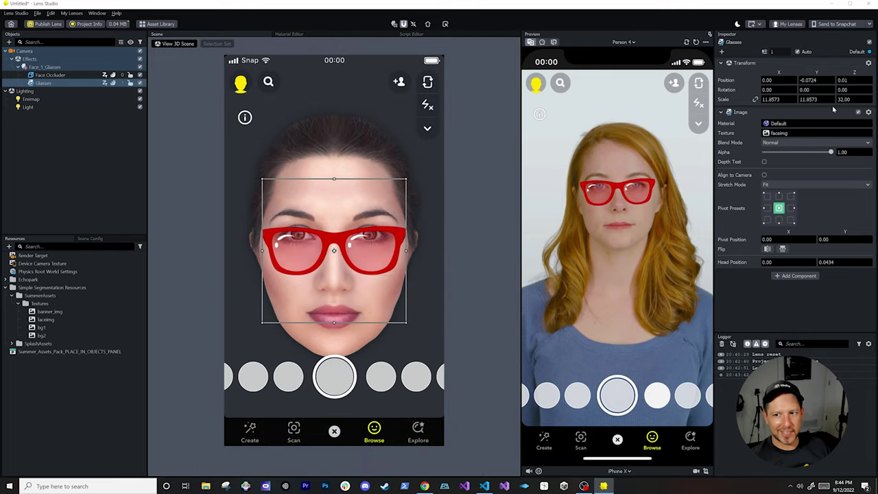
pyautogui.click(808, 80)
# Set the Glasses Position Y to 0 and try a scale of 20 on all three axes
pyautogui.write('0')
pyautogui.press('Return')
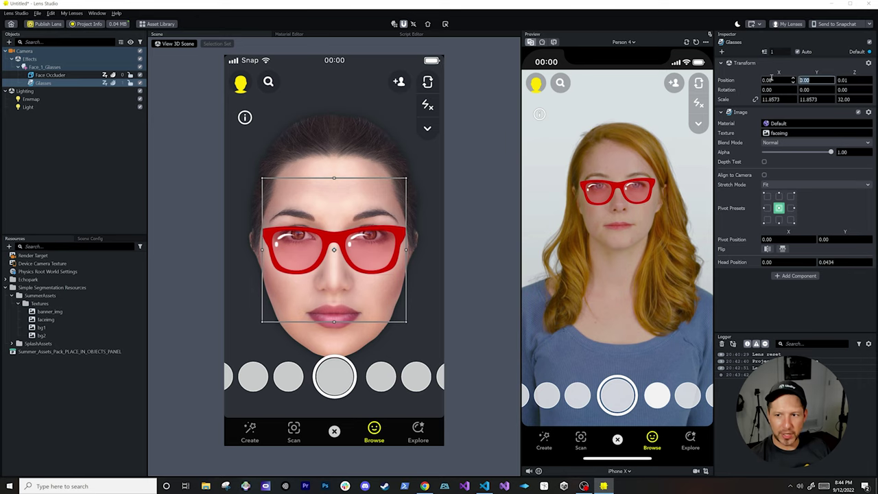
pyautogui.click(770, 99)
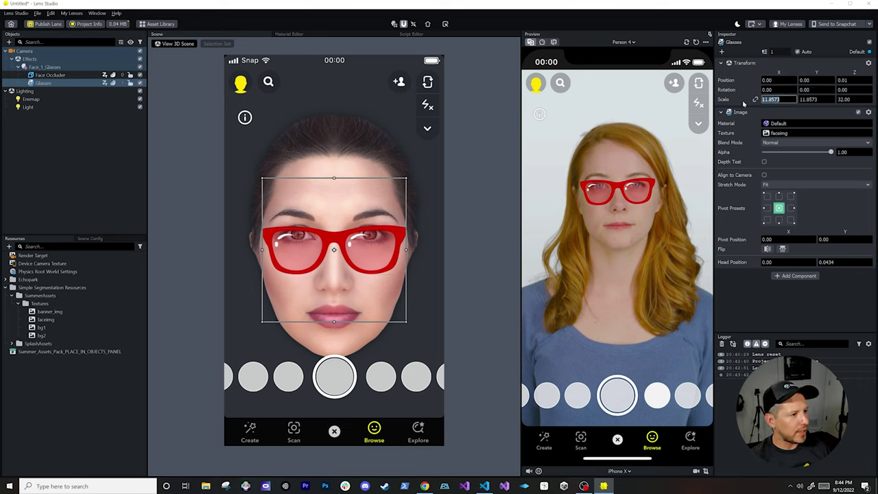
pyautogui.write('20')
pyautogui.press('Tab')
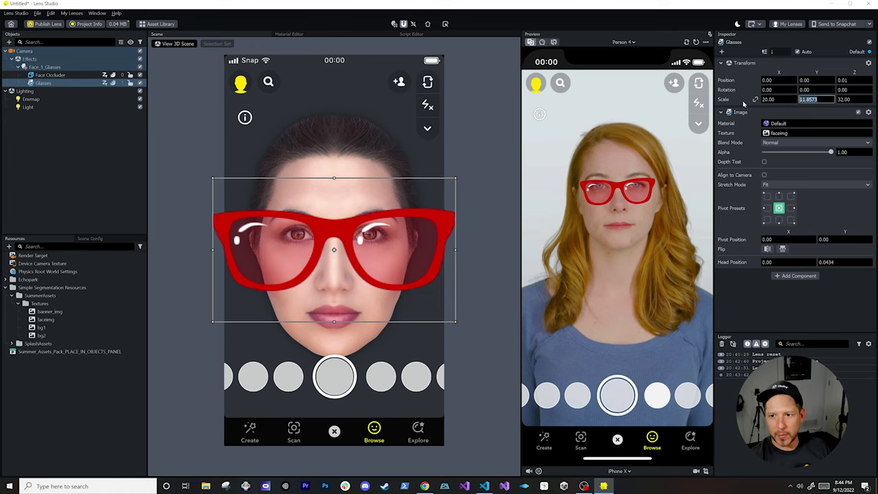
pyautogui.write('20')
pyautogui.press('Tab')
pyautogui.write('20')
pyautogui.press('Return')
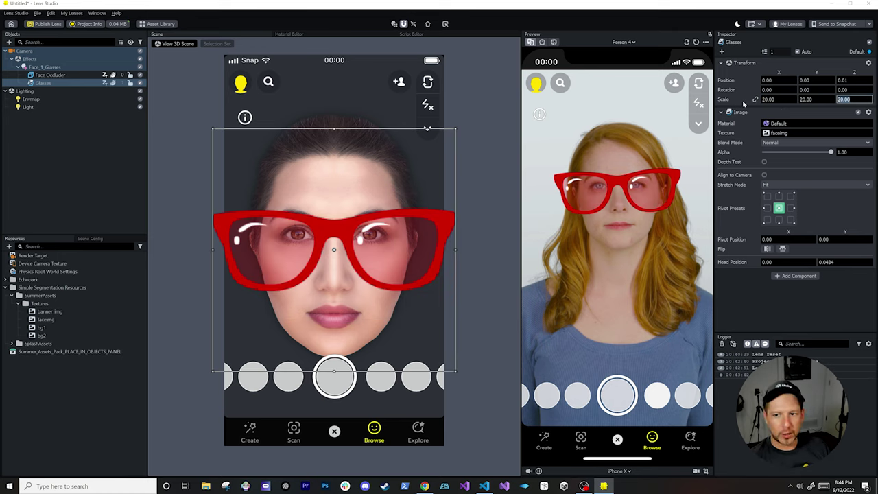
# Set the Glasses scale to 14 on X, Y and Z
pyautogui.hotkey('shift', 'Tab')
pyautogui.hotkey('shift', 'Tab')
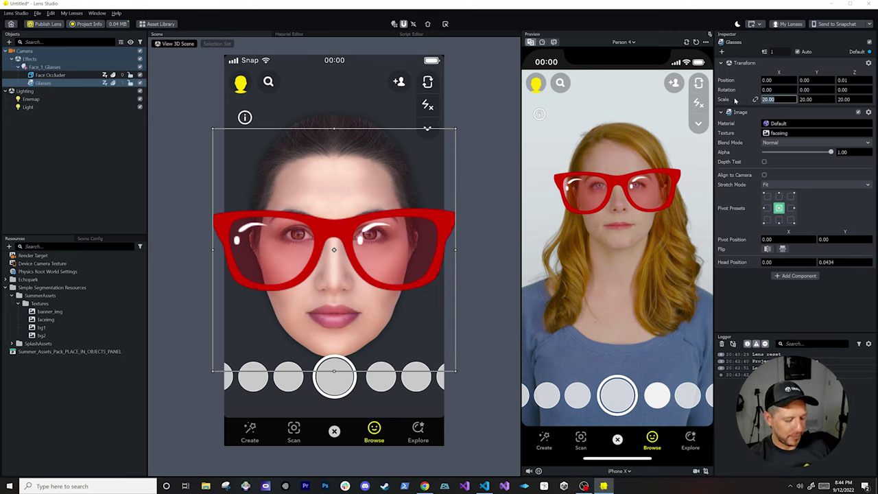
pyautogui.write('14')
pyautogui.press('Tab')
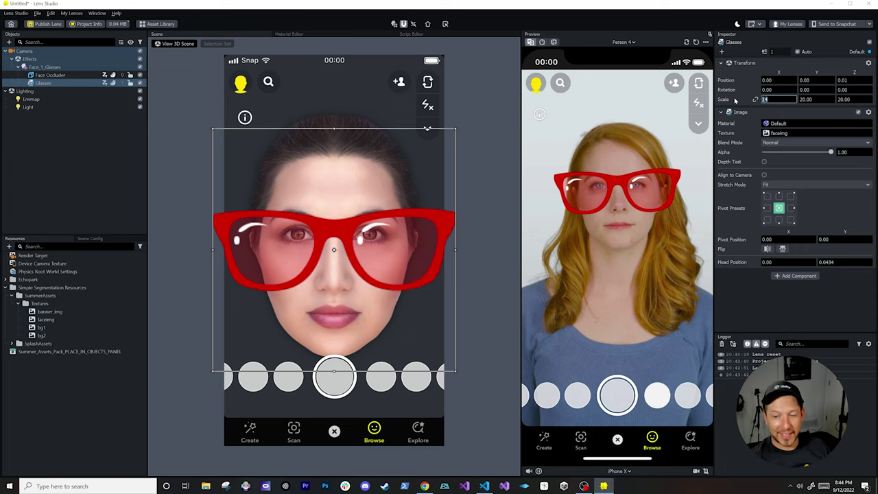
pyautogui.write('14')
pyautogui.press('Tab')
pyautogui.write('14')
pyautogui.press('Return')
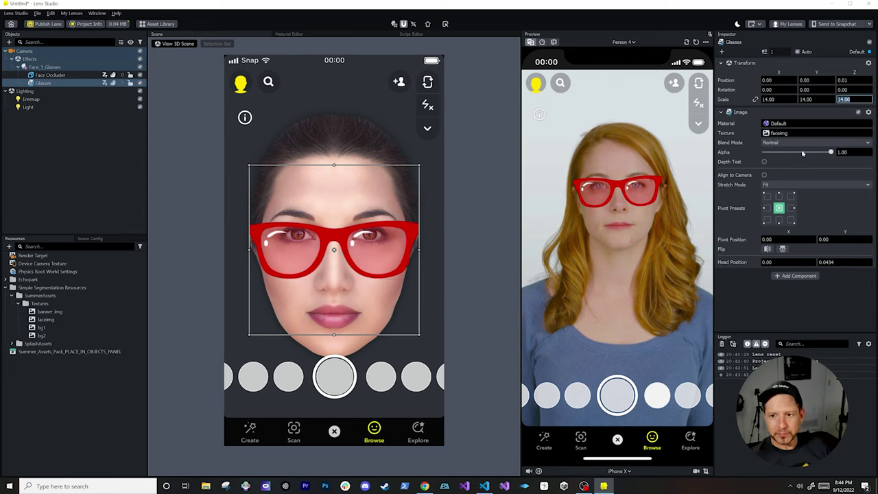
# Try Darken blending on the glasses, revert to Normal at full opacity, and preview on the webcam
pyautogui.click(801, 142)
pyautogui.click(810, 153)
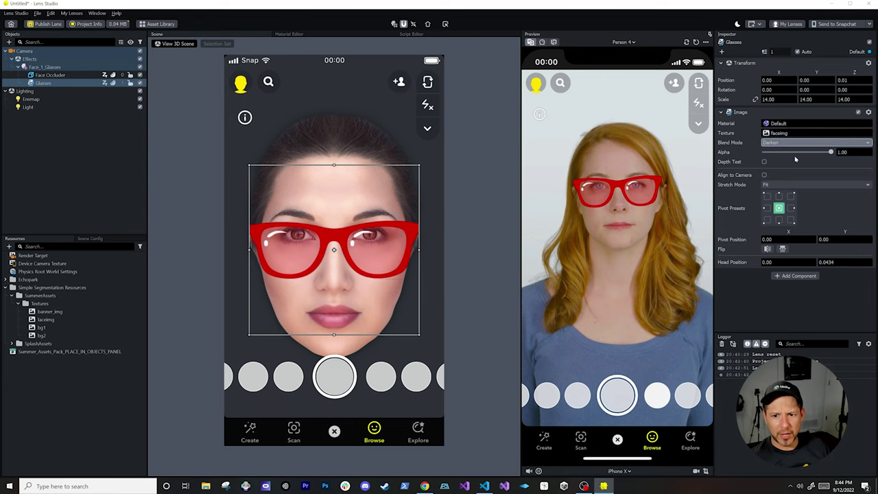
pyautogui.click(821, 142)
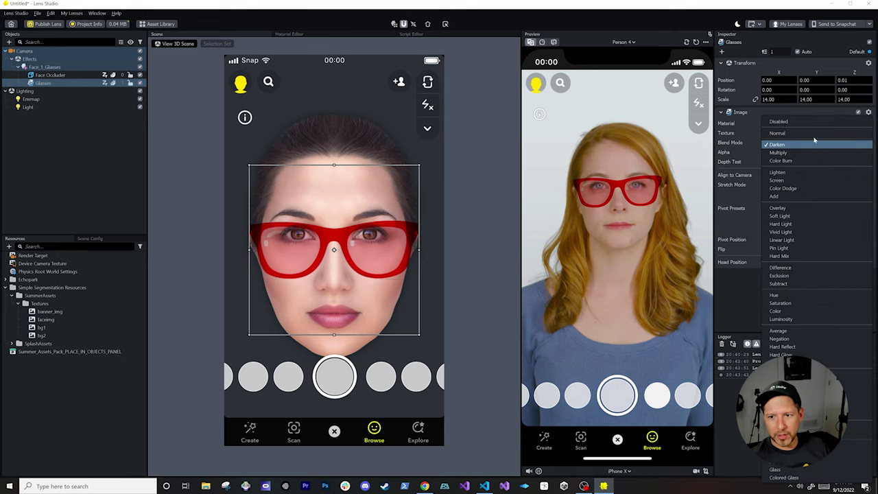
pyautogui.click(806, 139)
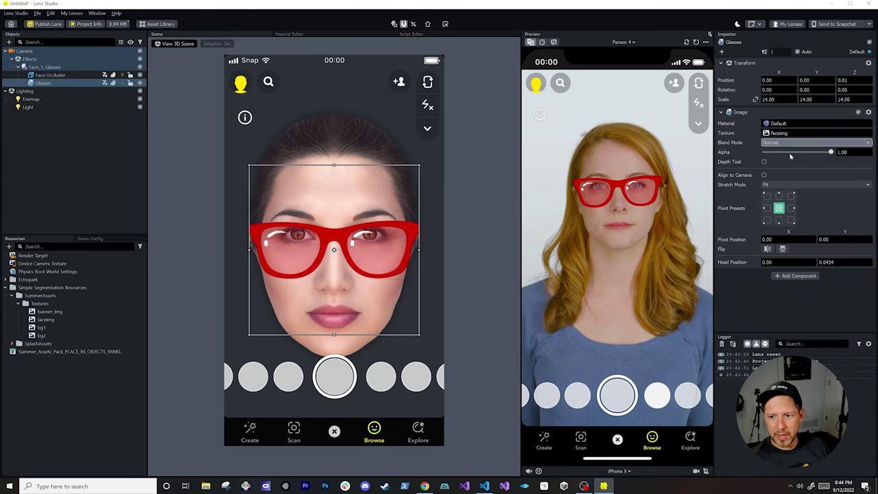
pyautogui.moveTo(832, 152)
pyautogui.mouseDown()
pyautogui.moveTo(770, 155)
pyautogui.moveTo(844, 157)
pyautogui.mouseUp()
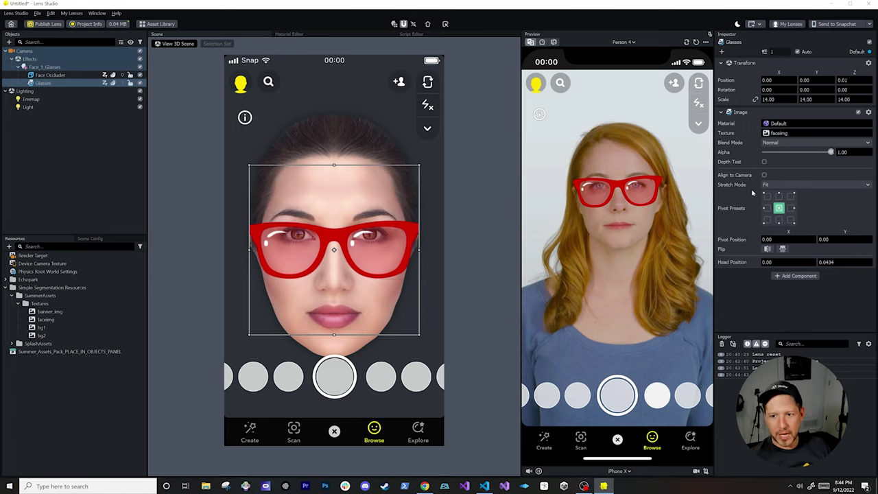
pyautogui.click(542, 42)
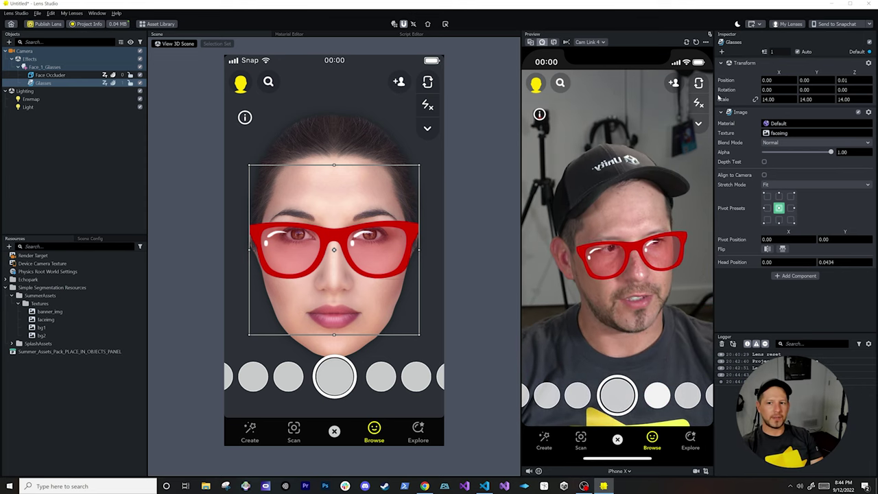
# Scale the glasses to 16 on X, Y and Z and turn on Align to Camera
pyautogui.click(769, 100)
pyautogui.write('16')
pyautogui.press('Tab')
pyautogui.press('Tab')
pyautogui.write('16')
pyautogui.press('Return')
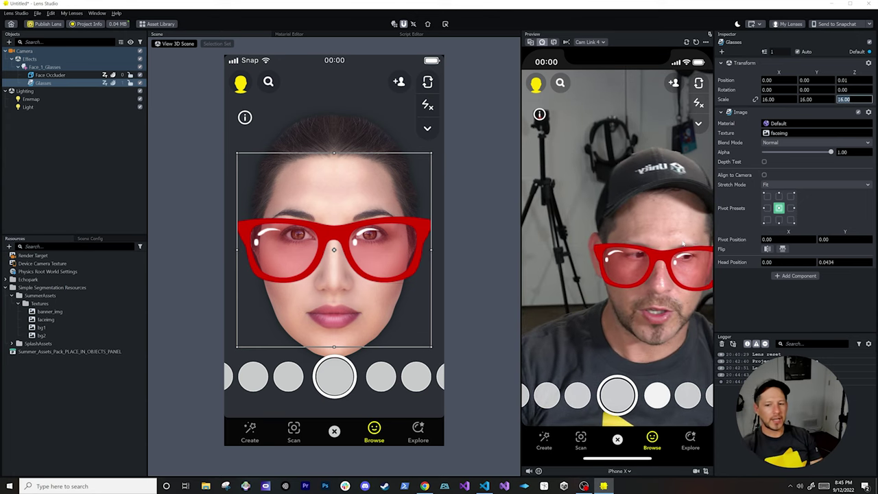
pyautogui.click(765, 175)
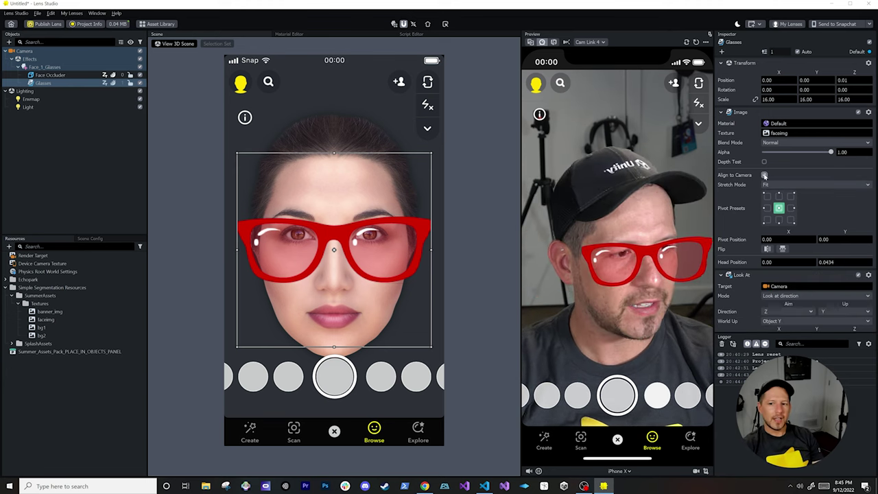
# Turn off Align to Camera on the glasses and return the preview to the Person sample video
pyautogui.click(764, 175)
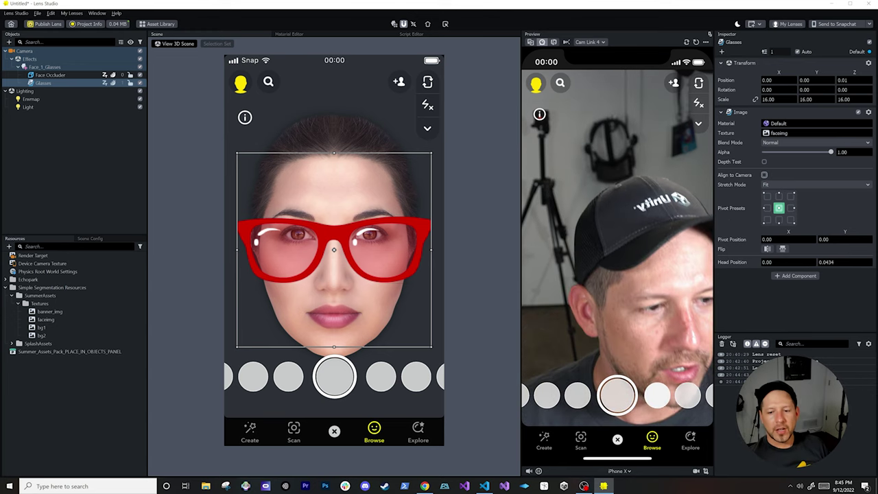
pyautogui.click(531, 43)
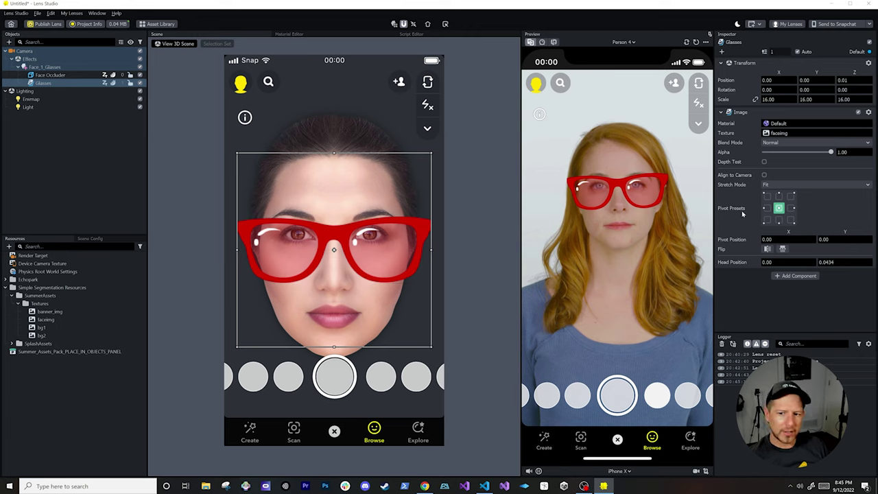
# Toggle the glasses image's flip option and set its Transform scale to 15 on every axis
pyautogui.click(782, 249)
pyautogui.click(783, 249)
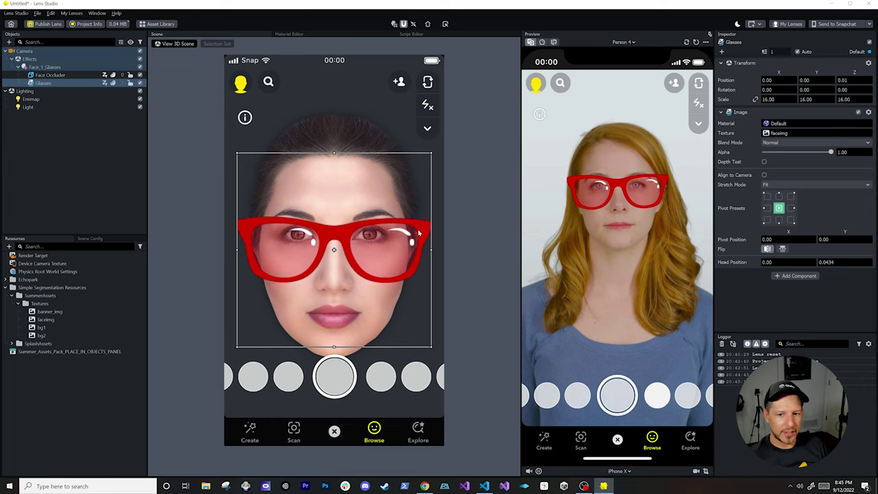
pyautogui.click(772, 100)
pyautogui.write('1')
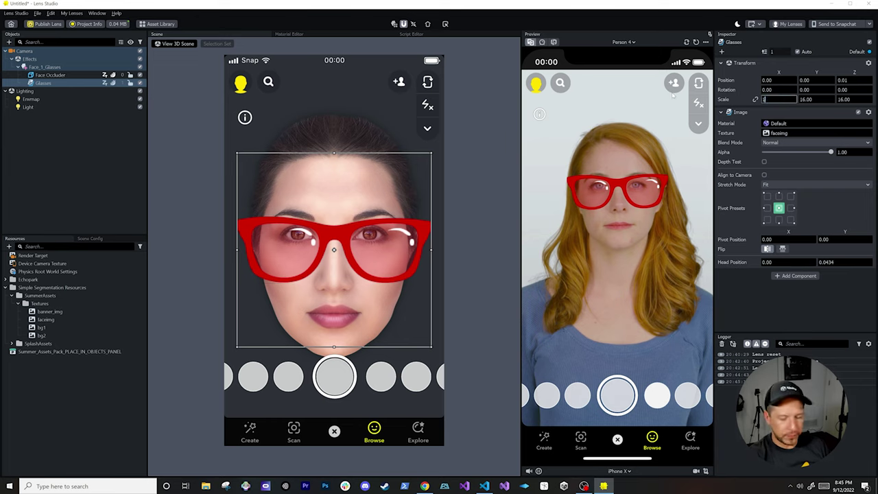
pyautogui.write('5')
pyautogui.press('Tab')
pyautogui.press('Tab')
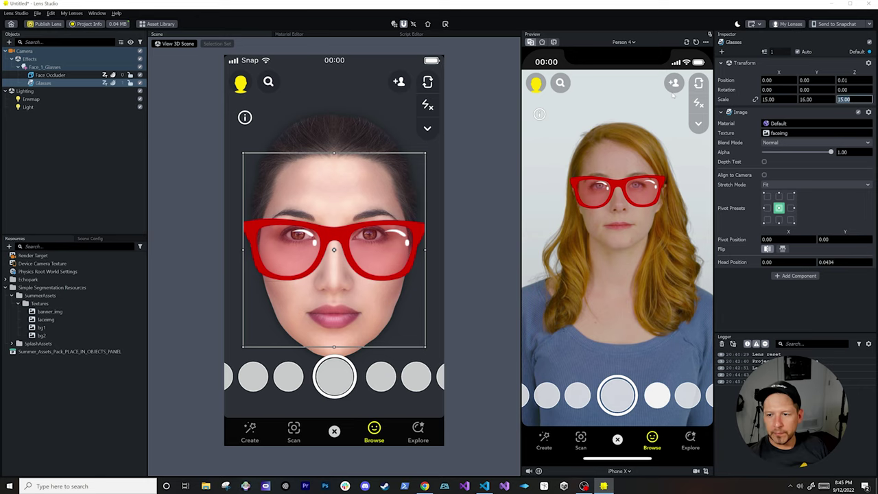
pyautogui.press('Tab')
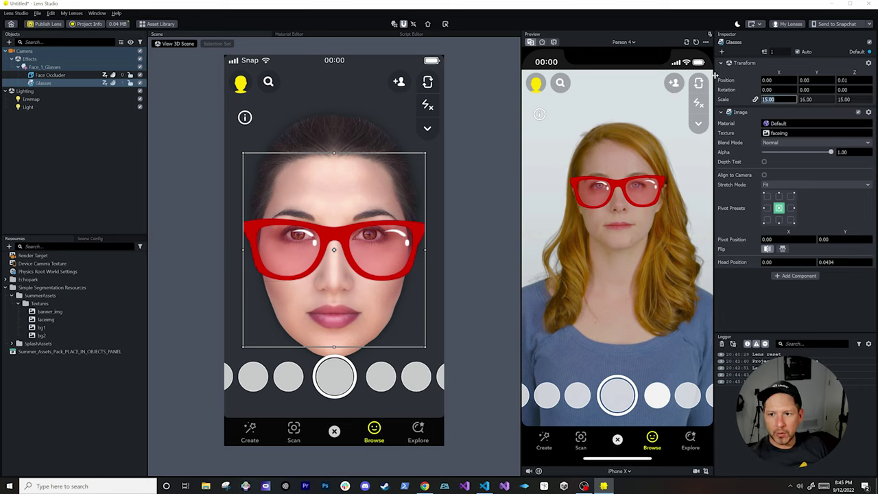
pyautogui.press('Tab')
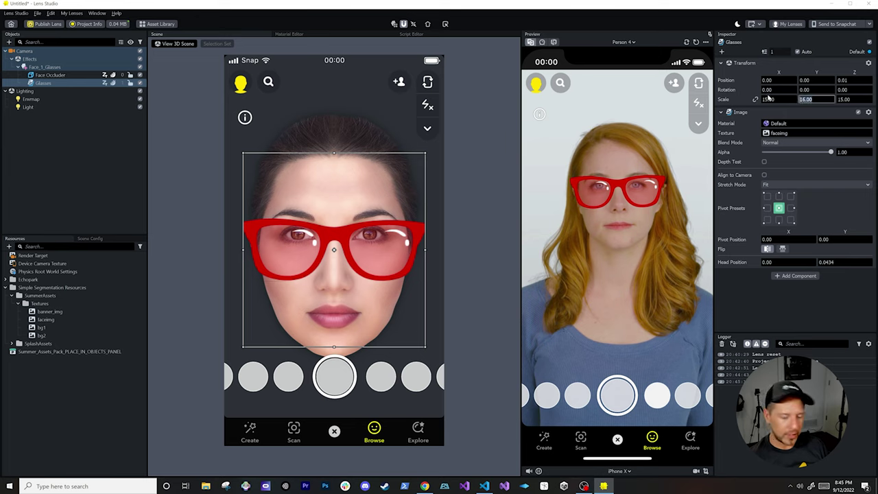
pyautogui.write('15')
pyautogui.press('Return')
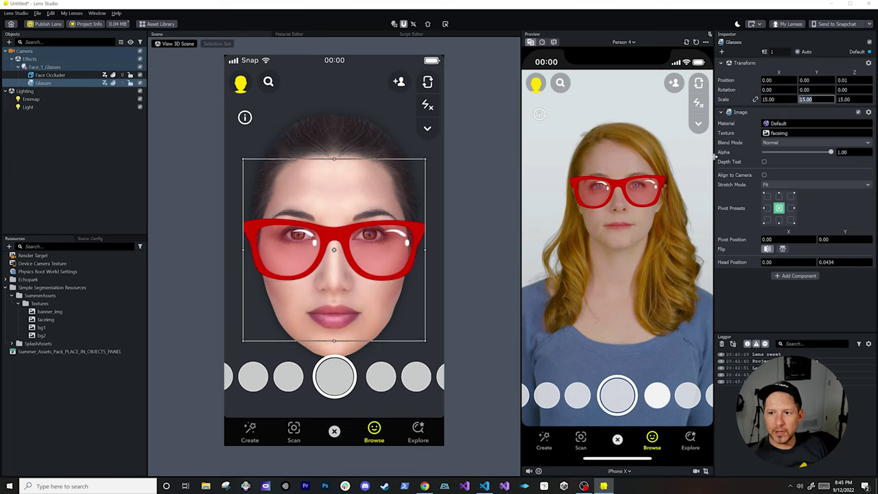
pyautogui.click(573, 261)
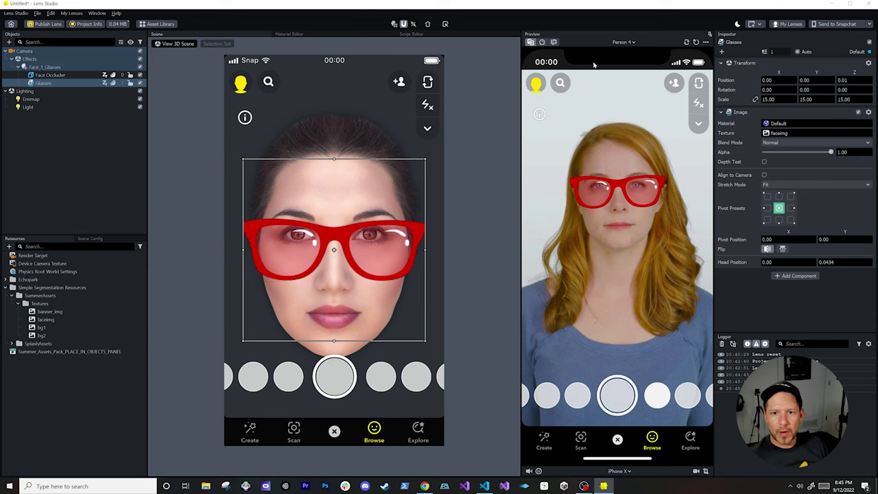
# Switch the preview to the two-person Pair Open Mouth sample video
pyautogui.click(630, 43)
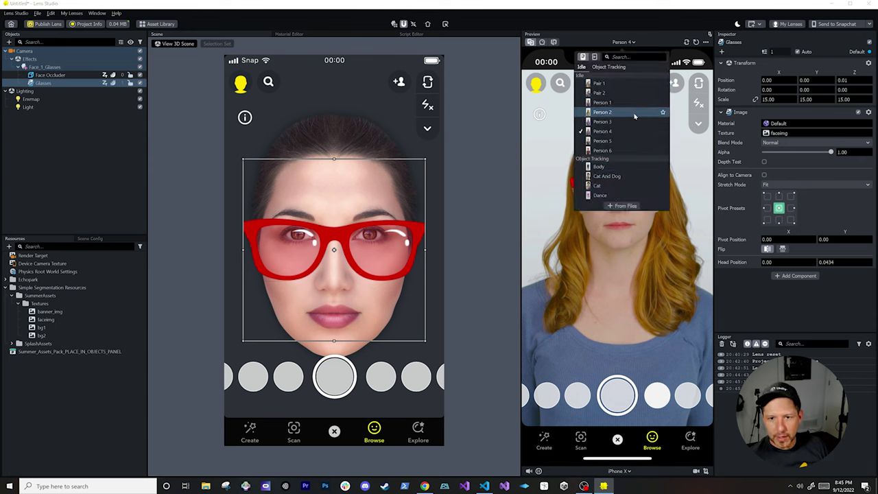
pyautogui.click(599, 83)
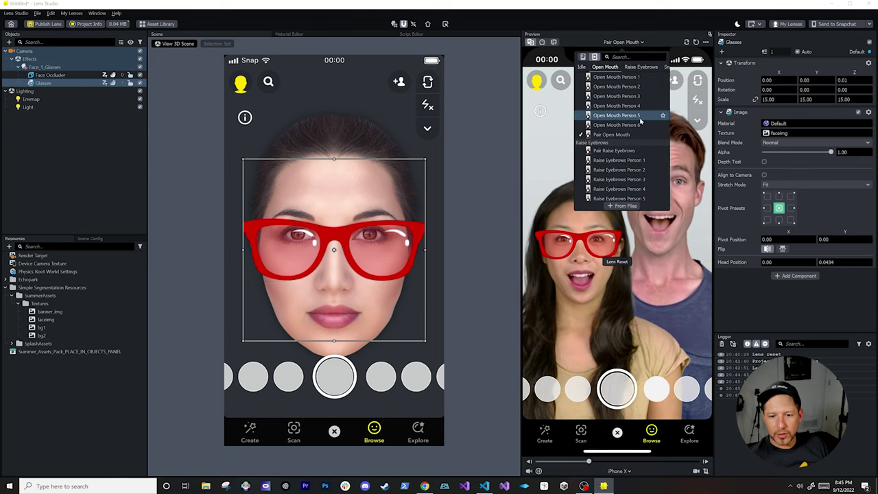
pyautogui.click(633, 284)
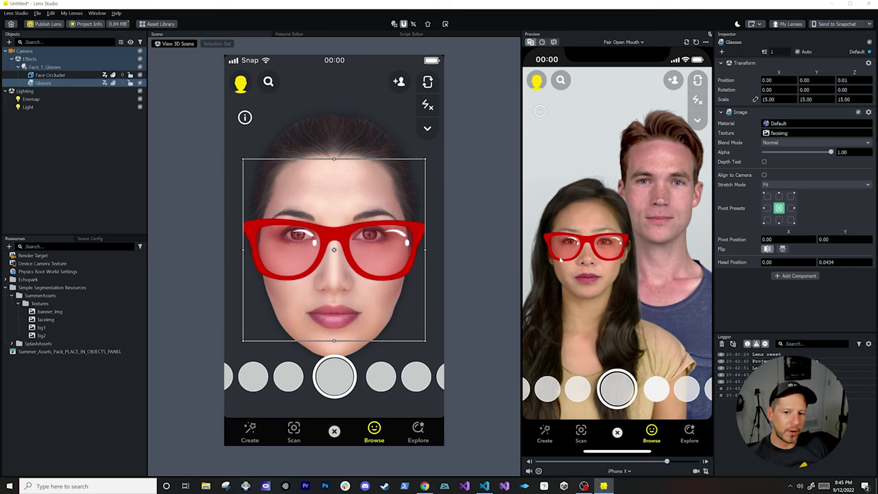
# Duplicate Face_1_Glasses, rename the copy Face_2_Glasses, and select its Glasses image
pyautogui.click(21, 67)
pyautogui.click(29, 66)
pyautogui.hotkey('ctrl', 'd')
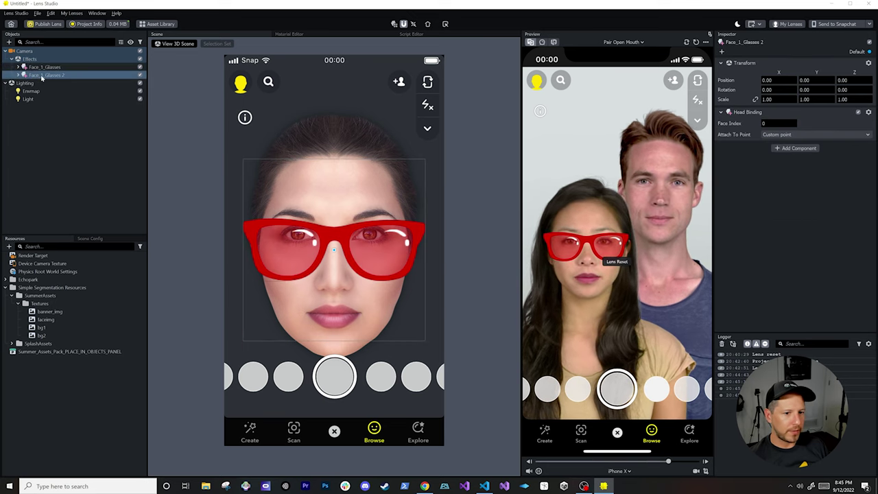
pyautogui.doubleClick(44, 76)
pyautogui.click(70, 75)
pyautogui.press('BackSpace')
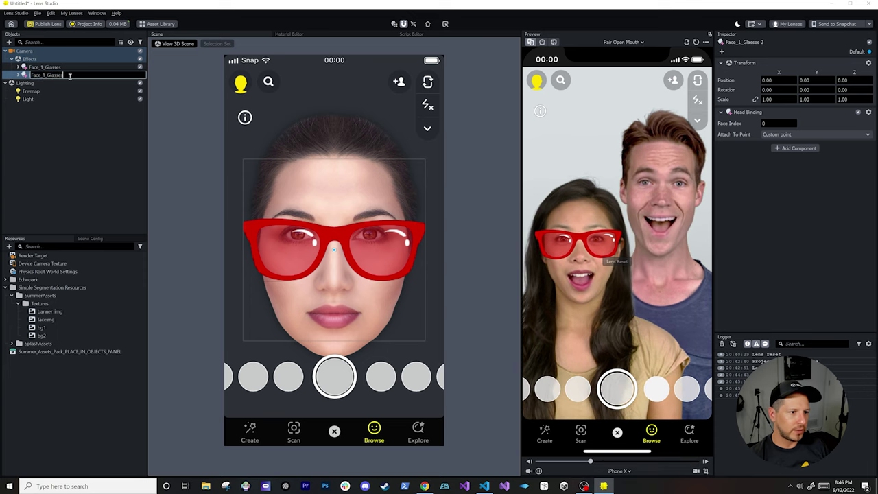
pyautogui.press('Left')
pyautogui.press('Left')
pyautogui.press('Left')
pyautogui.press('Left')
pyautogui.press('Left')
pyautogui.press('Left')
pyautogui.press('Left')
pyautogui.press('Left')
pyautogui.press('BackSpace')
pyautogui.write('2')
pyautogui.press('Return')
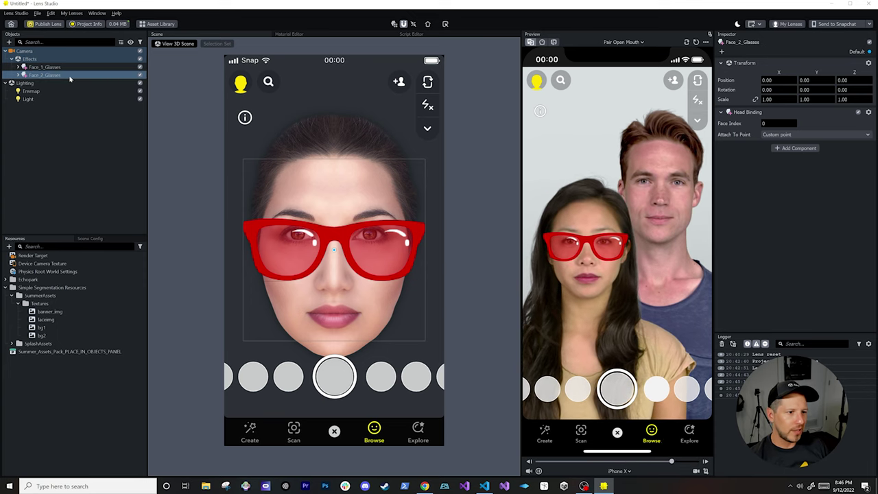
pyautogui.click(18, 75)
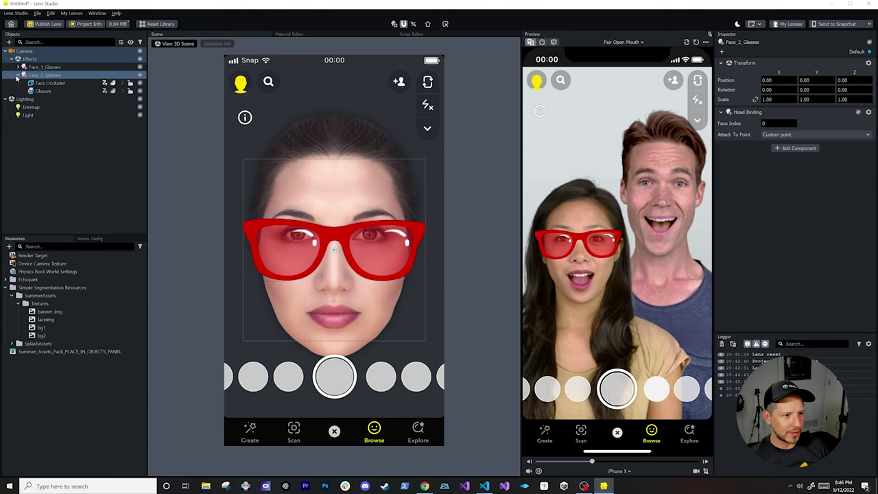
pyautogui.click(40, 90)
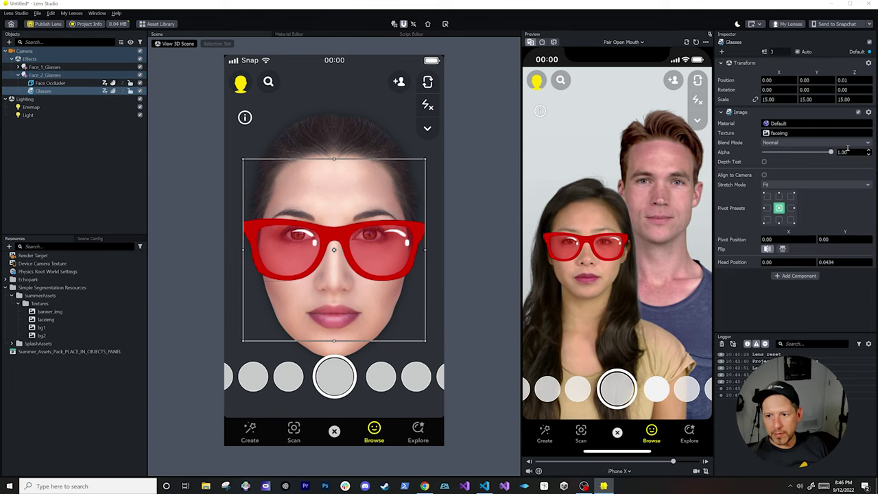
# Assign the SplashAssets texture faceimg2 to Face_2_Glasses' Glasses image
pyautogui.click(868, 137)
pyautogui.click(378, 195)
pyautogui.click(385, 212)
pyautogui.click(391, 219)
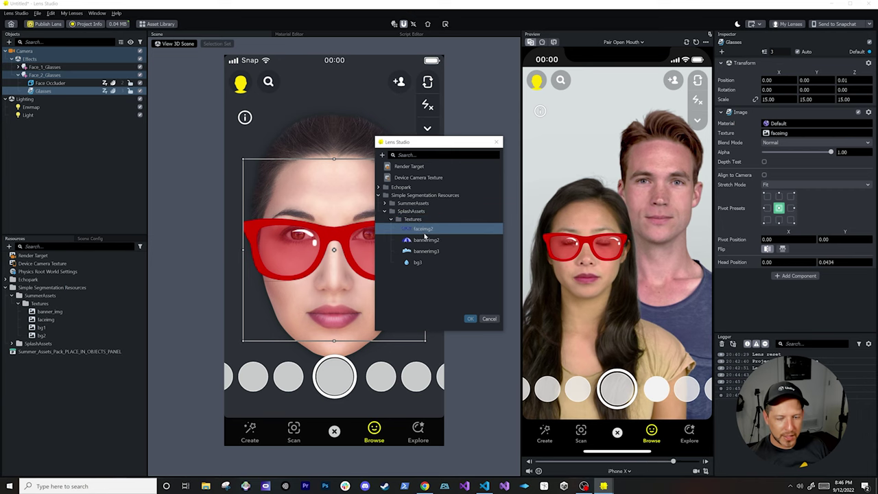
pyautogui.click(470, 318)
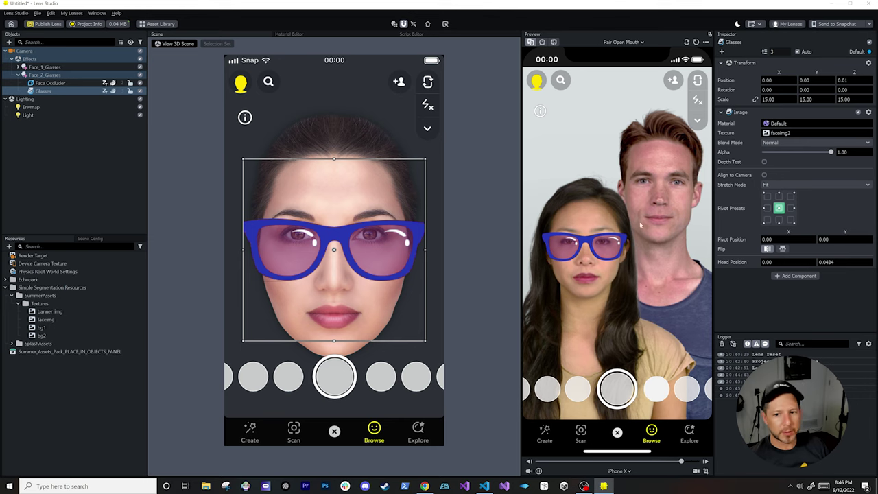
pyautogui.click(62, 76)
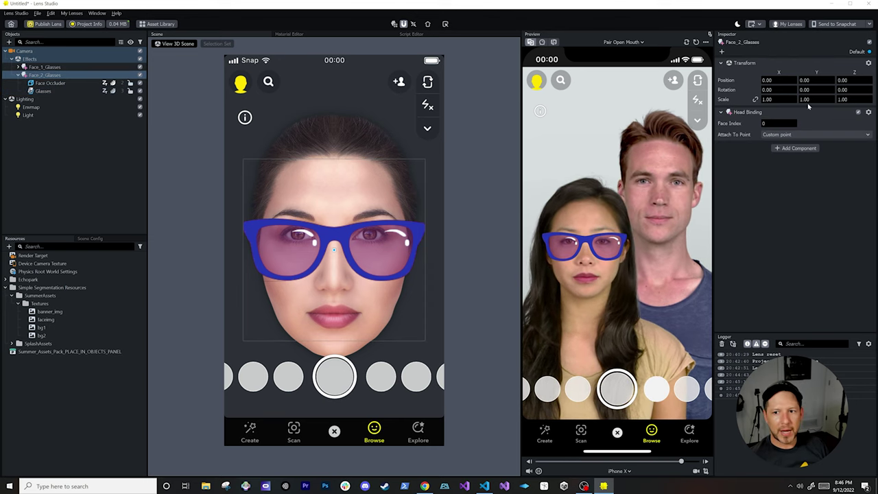
# Set Face_2_Glasses' Head Binding Face Index to 1, also trying index 1 on Face_1_Glasses
pyautogui.click(778, 123)
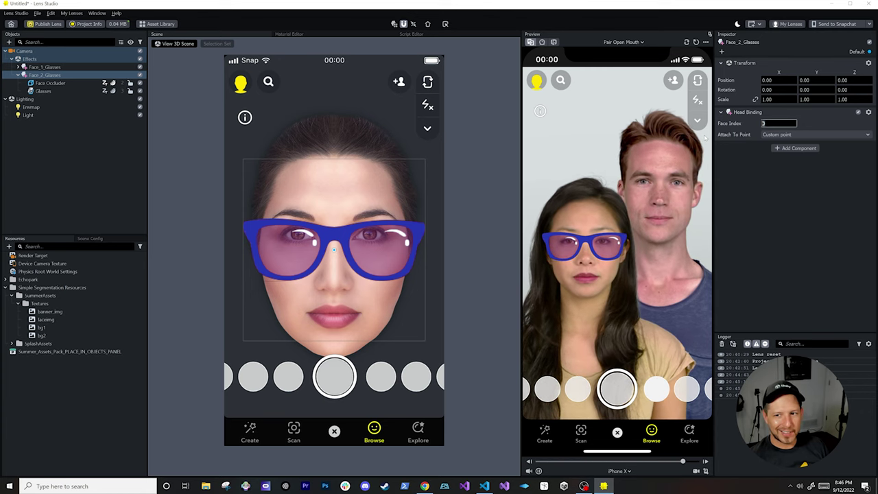
pyautogui.press('Return')
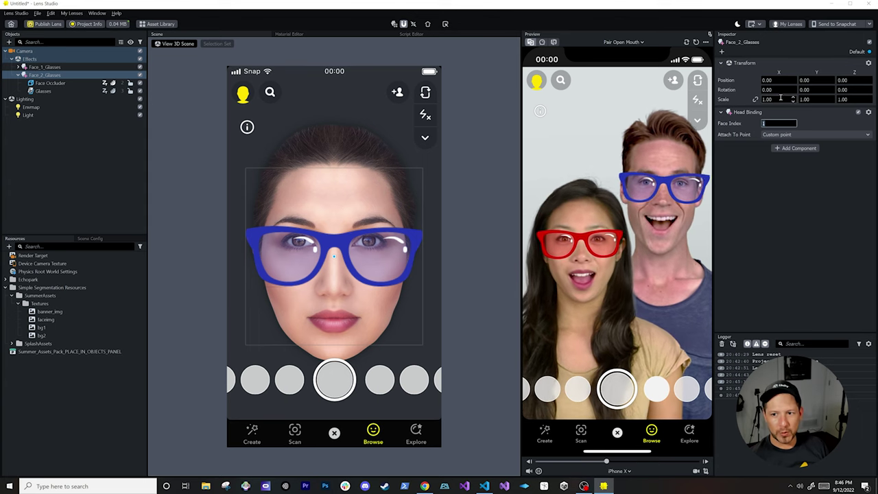
pyautogui.click(67, 67)
pyautogui.click(68, 70)
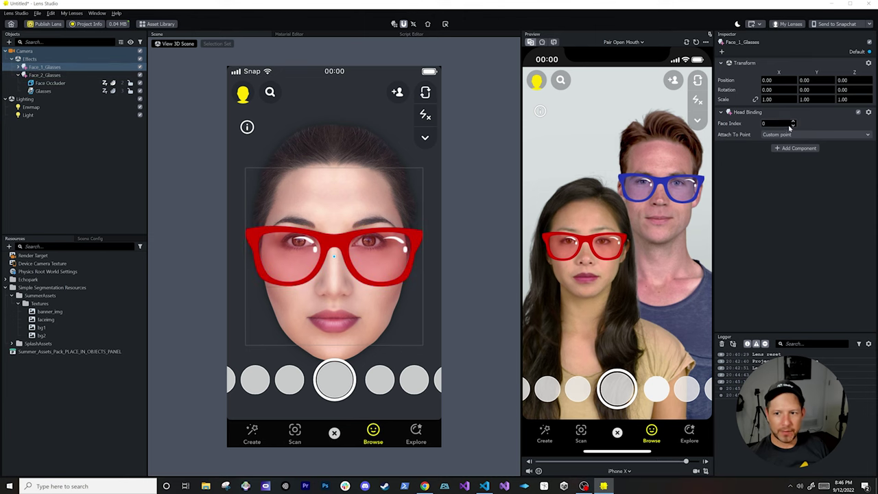
pyautogui.click(772, 123)
pyautogui.write('1')
pyautogui.press('Return')
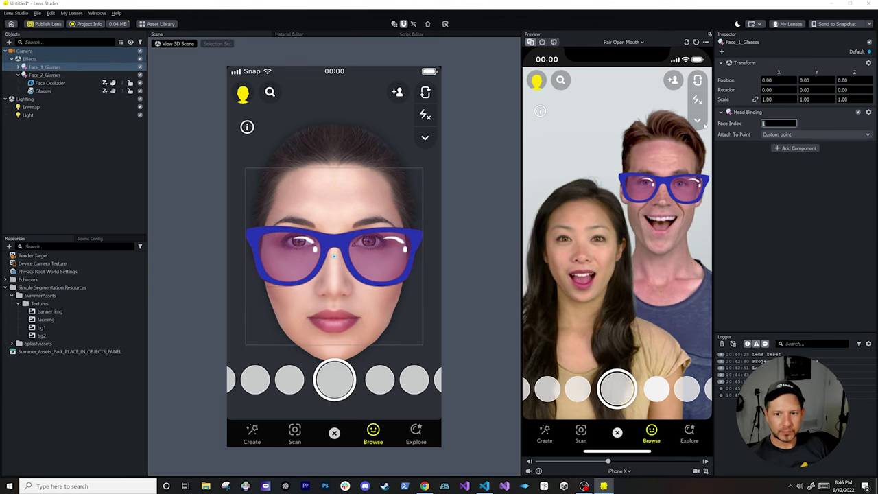
pyautogui.click(55, 75)
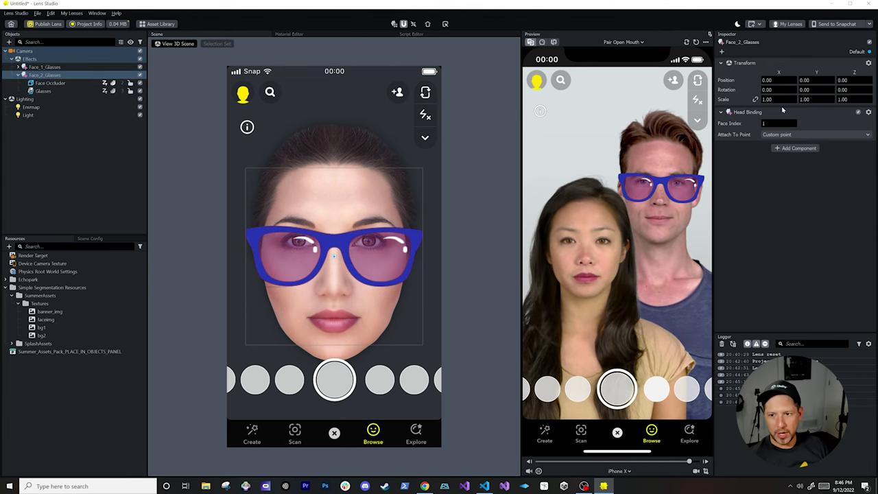
pyautogui.click(779, 123)
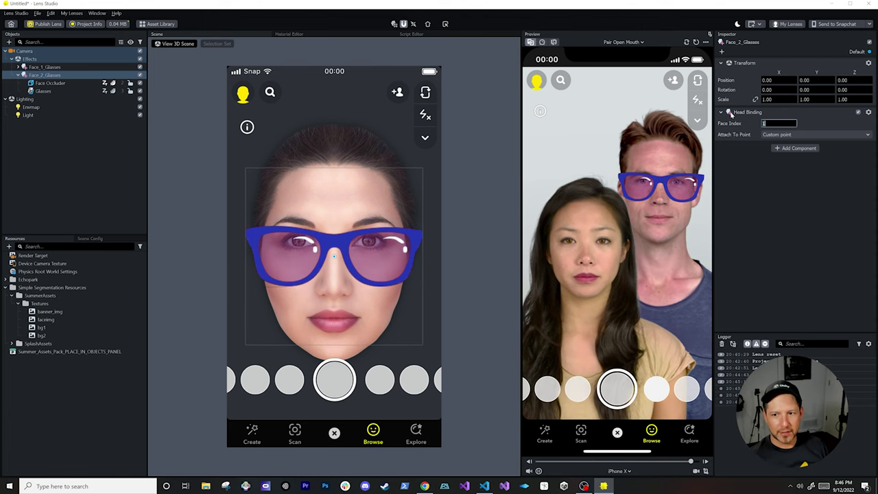
pyautogui.press('Return')
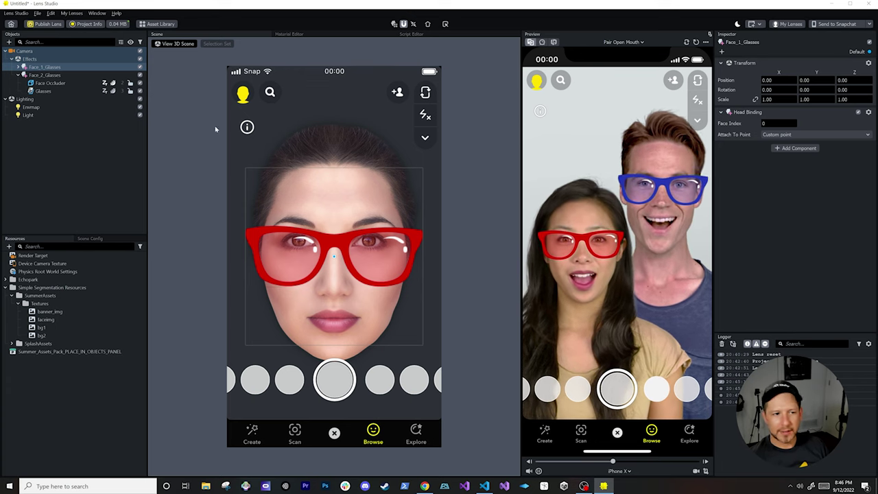
# Scale the blue Glasses image under Face_2_Glasses to 16 on every axis
pyautogui.click(360, 166)
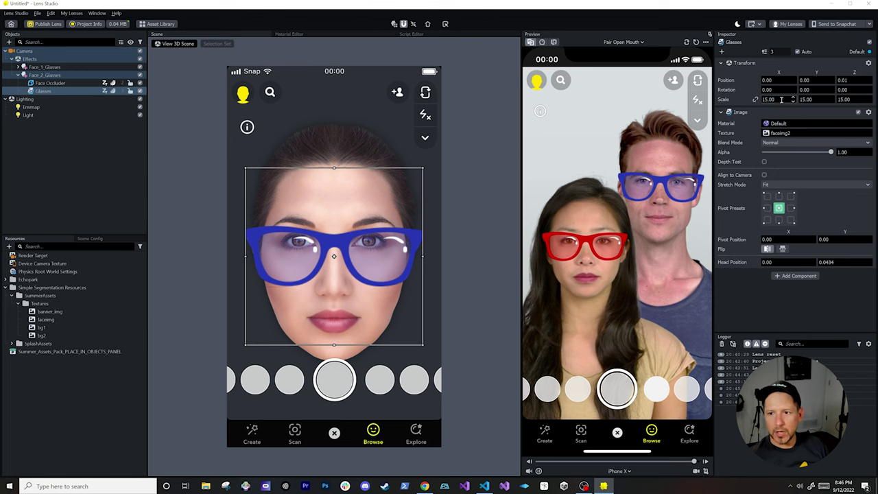
pyautogui.doubleClick(781, 100)
pyautogui.write('16')
pyautogui.press('Tab')
pyautogui.press('Tab')
pyautogui.write('16')
pyautogui.press('Return')
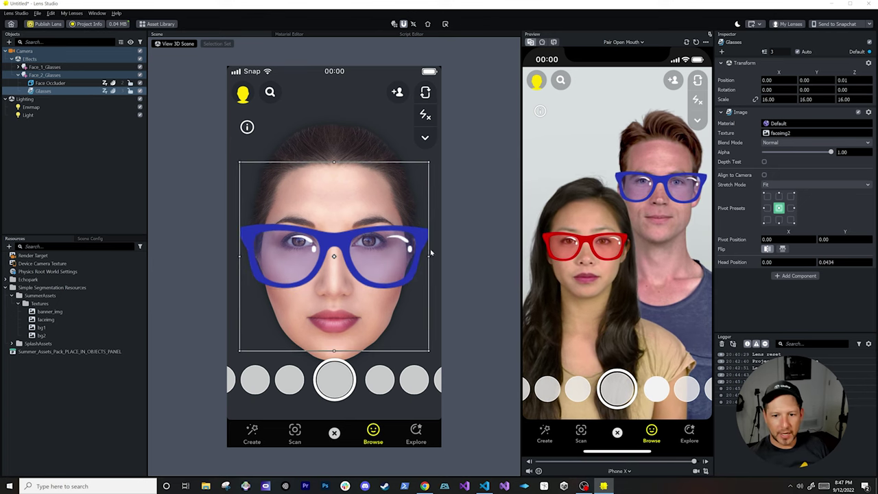
# Scale the red Glasses image under Face_1_Glasses to 16 on X, Y and Z
pyautogui.click(20, 67)
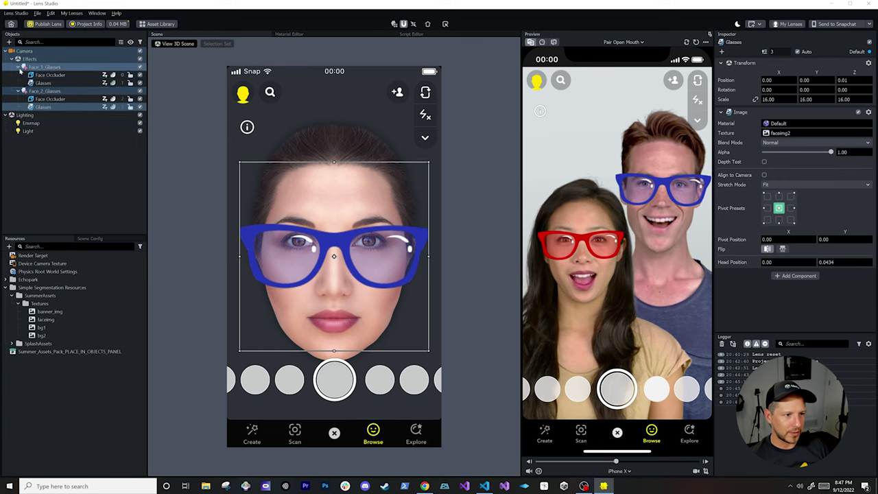
pyautogui.click(43, 83)
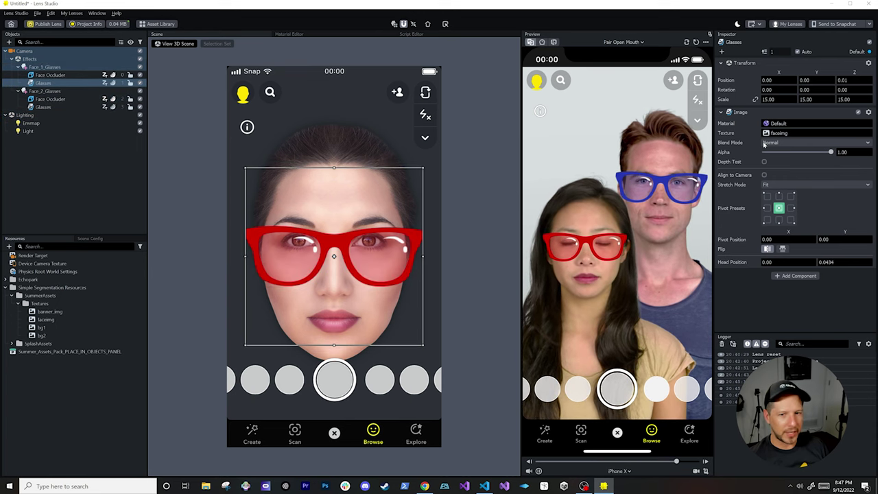
pyautogui.click(772, 98)
pyautogui.write('16')
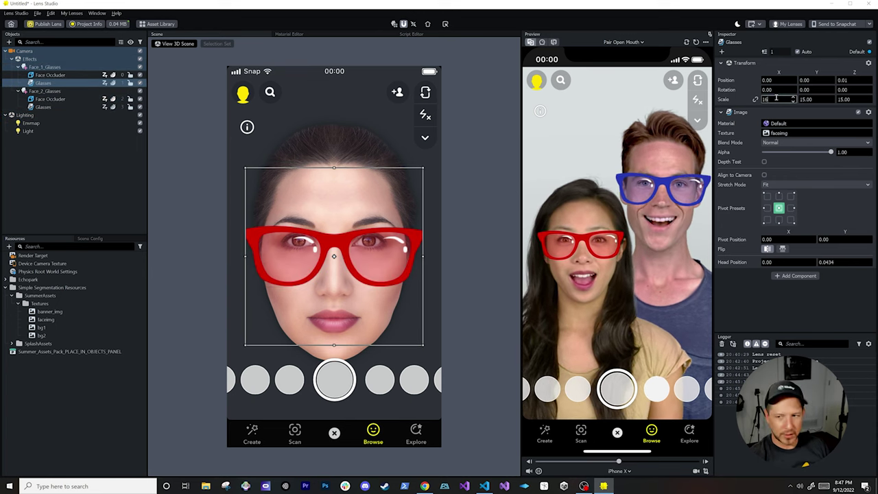
pyautogui.press('Tab')
pyautogui.write('16')
pyautogui.press('Tab')
pyautogui.write('16')
pyautogui.press('Return')
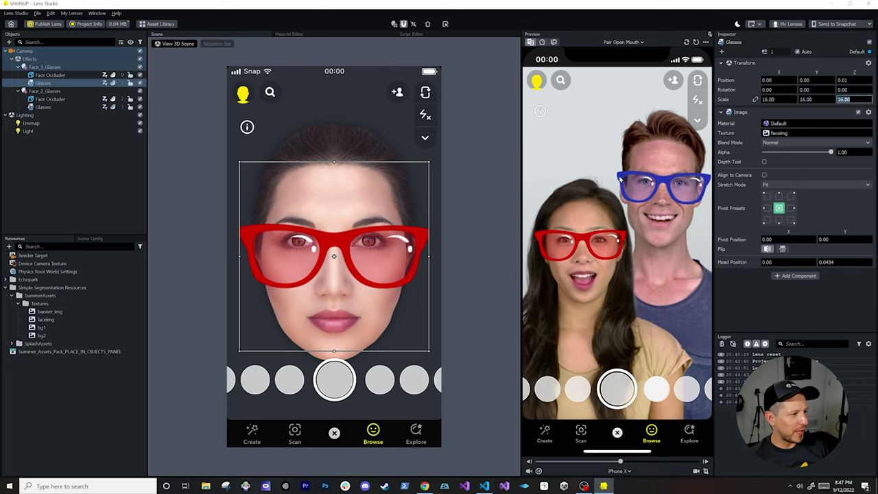
pyautogui.click(620, 179)
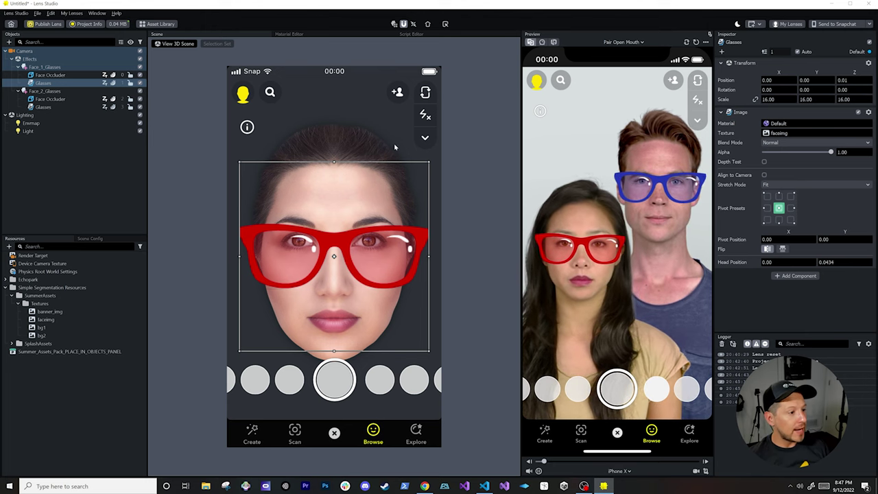
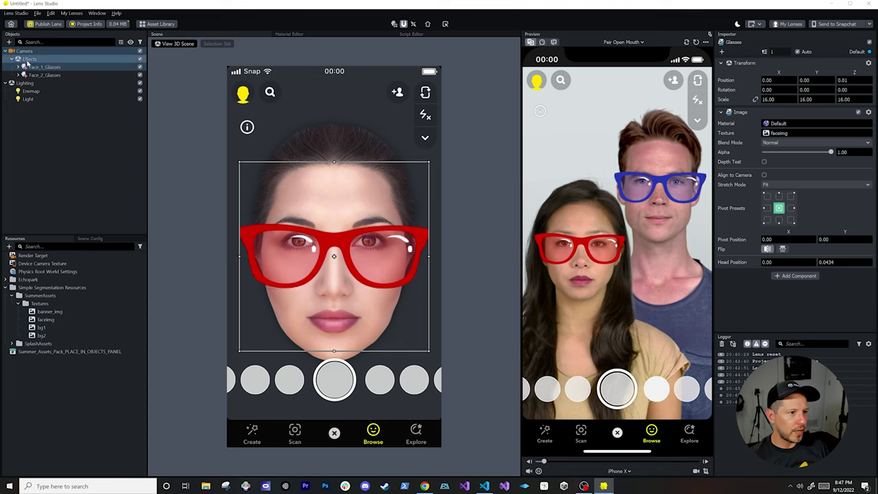
# Add an Eye Color face effect and move it inside Face_1_Glasses
pyautogui.click(9, 42)
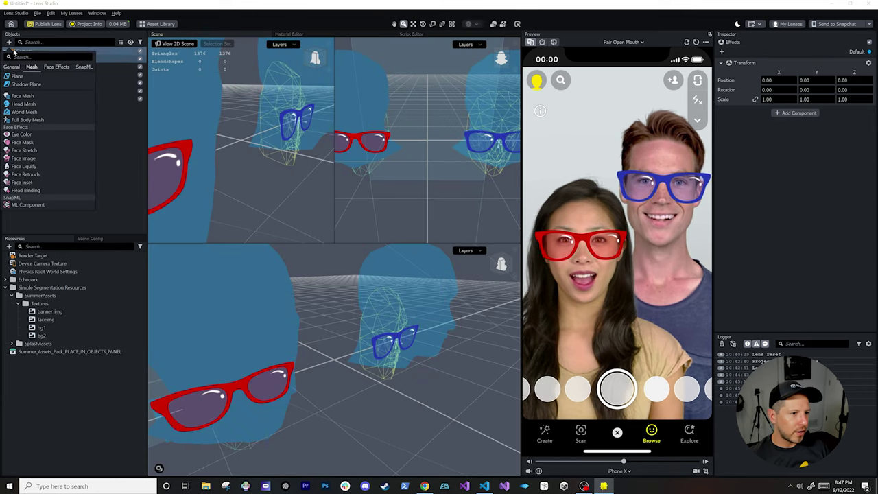
pyautogui.click(31, 136)
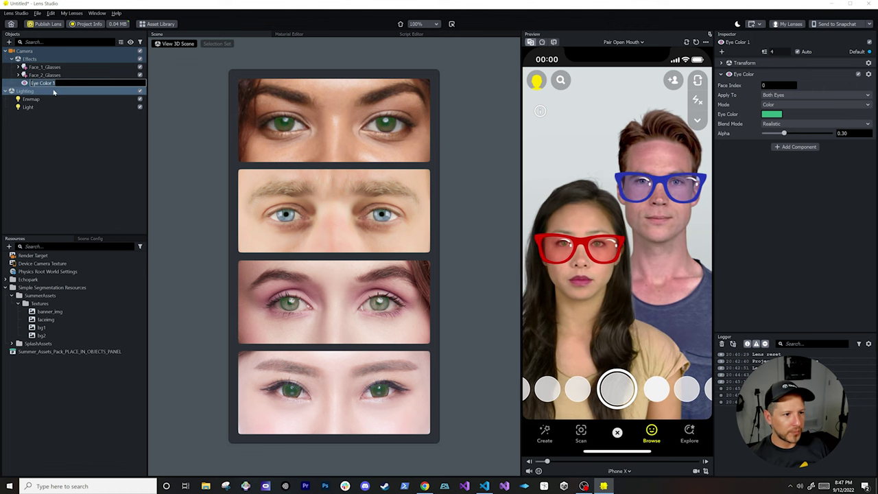
pyautogui.click(26, 91)
pyautogui.click(19, 68)
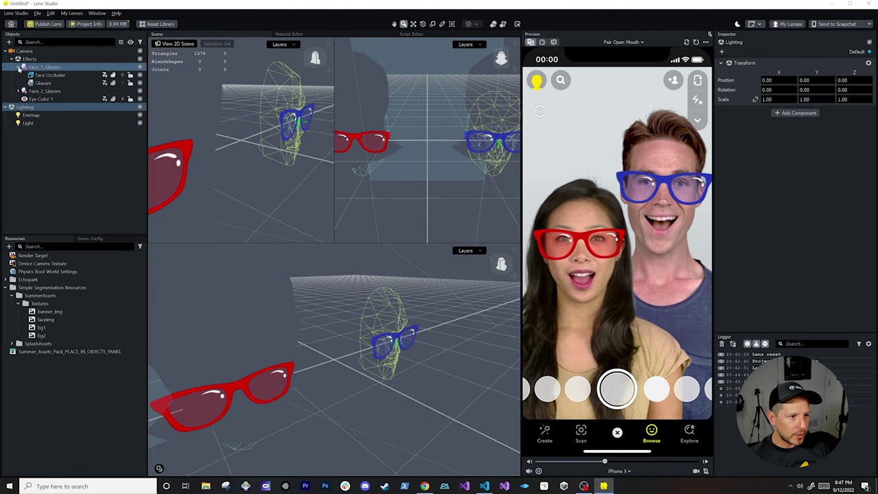
pyautogui.moveTo(36, 101); pyautogui.dragTo(41, 92)
# Rename the eye colour effect to EyeColor, correcting an initial EyeFace name
pyautogui.doubleClick(43, 93)
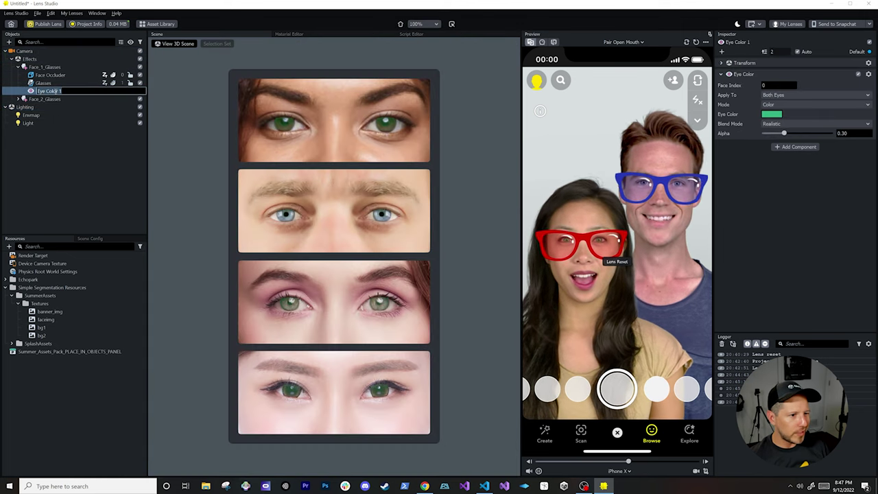
pyautogui.write('EyeFace')
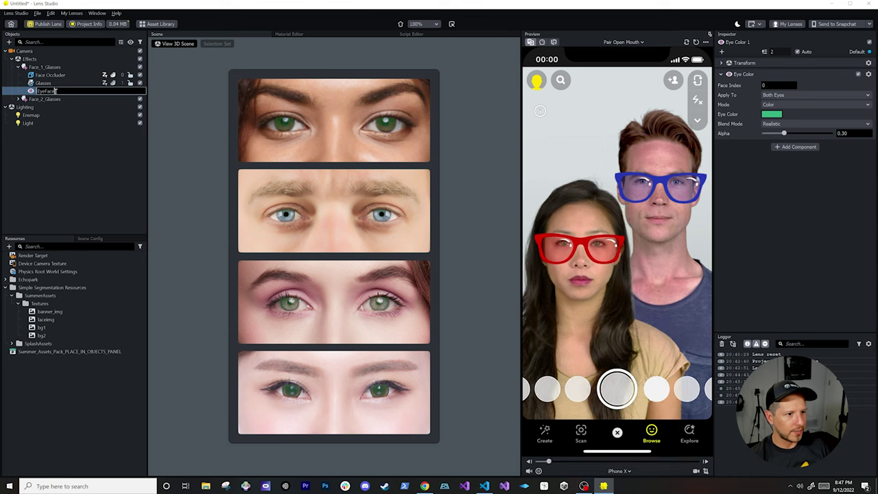
pyautogui.press('Return')
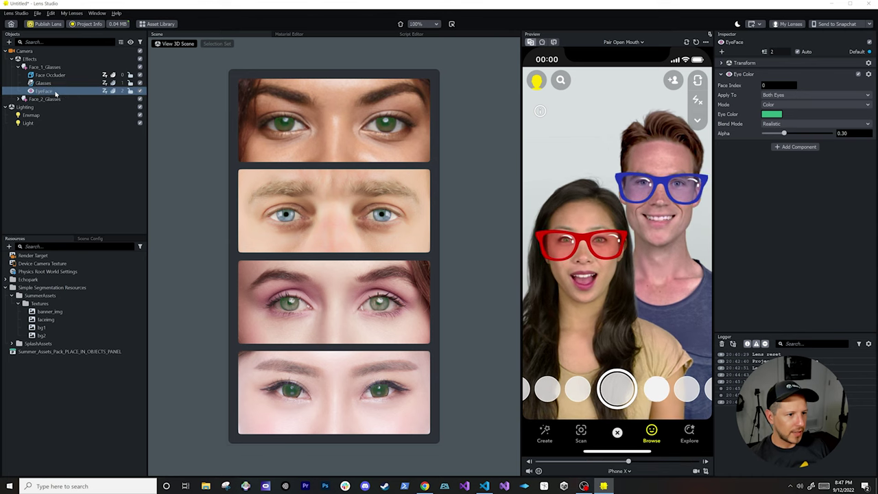
pyautogui.doubleClick(57, 93)
pyautogui.write('Eye')
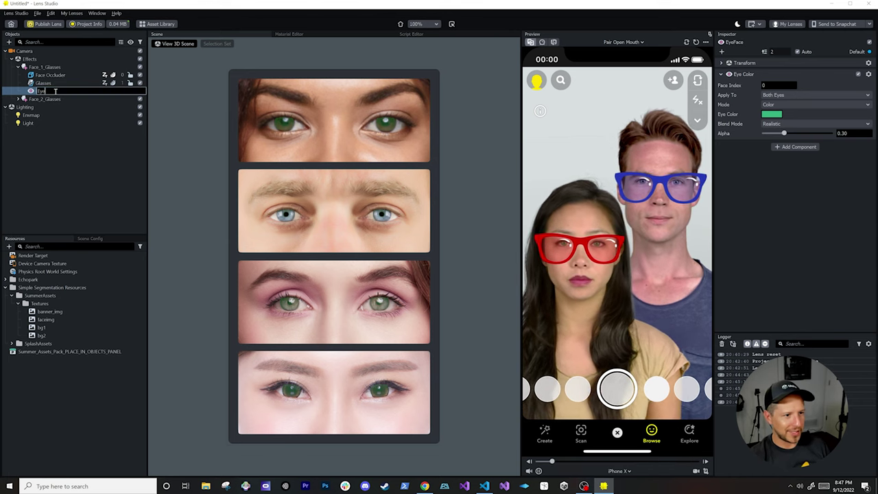
pyautogui.write('Color')
pyautogui.press('Return')
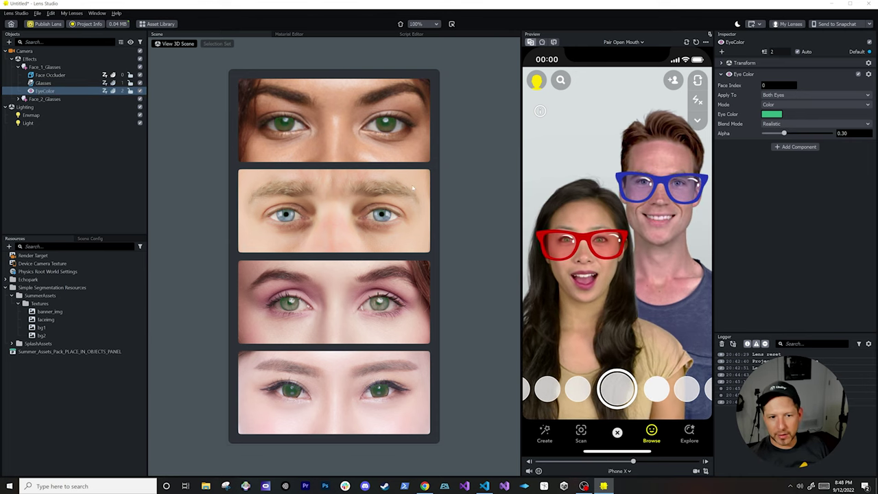
# Set the EyeColor tint to red with 0.40 alpha
pyautogui.click(772, 114)
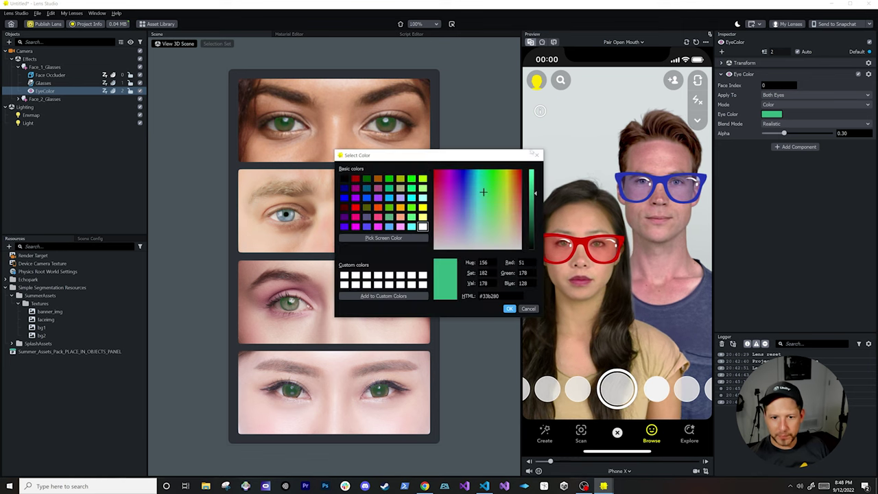
pyautogui.moveTo(461, 156); pyautogui.dragTo(358, 191)
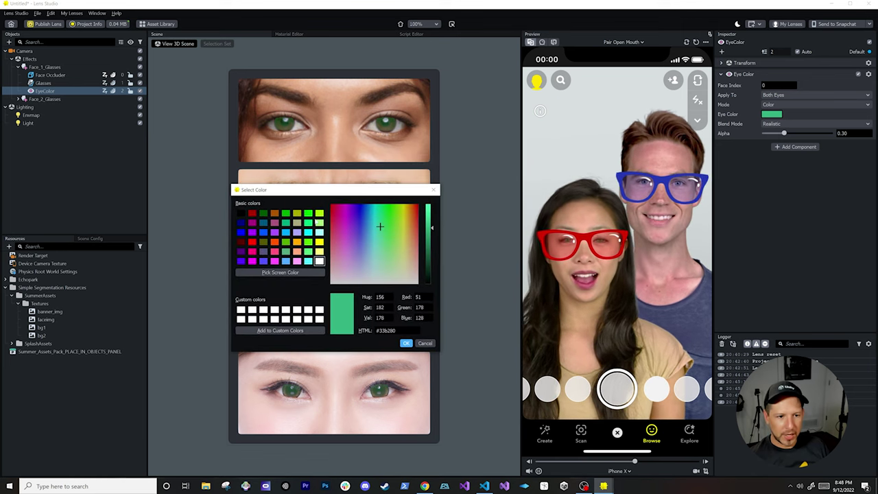
pyautogui.click(280, 273)
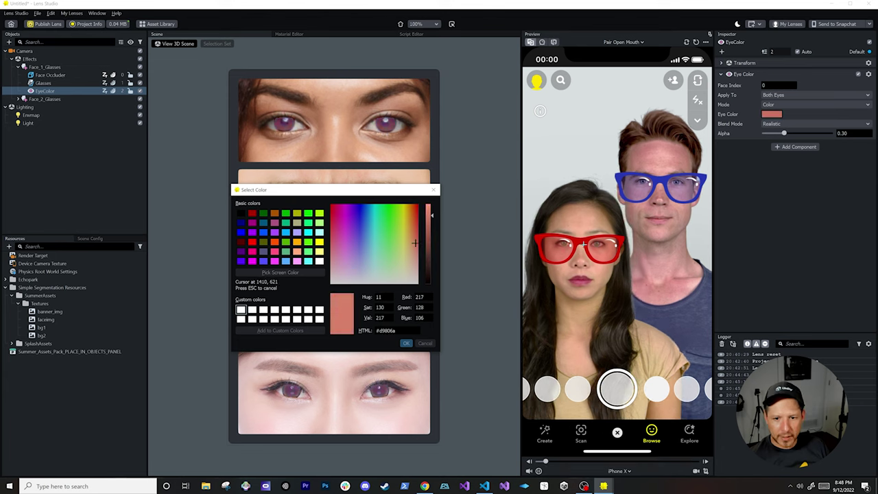
pyautogui.click(583, 237)
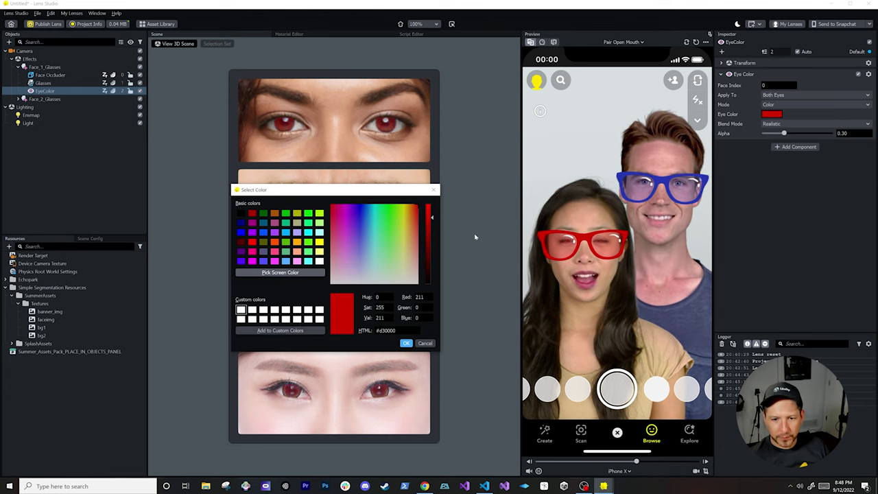
pyautogui.click(405, 343)
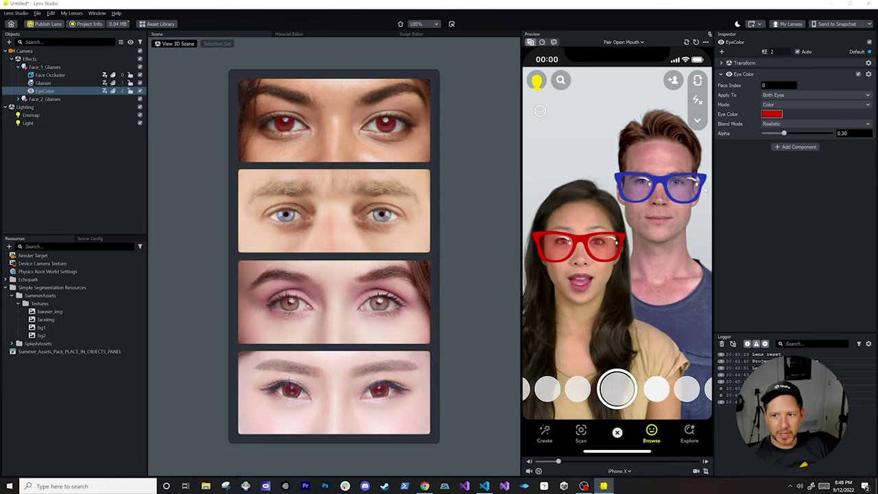
pyautogui.moveTo(784, 133); pyautogui.dragTo(848, 133)
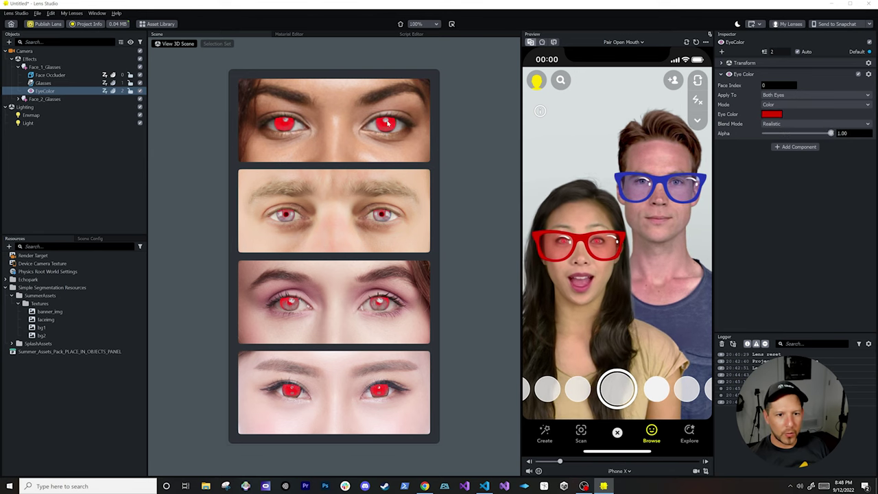
pyautogui.click(831, 133)
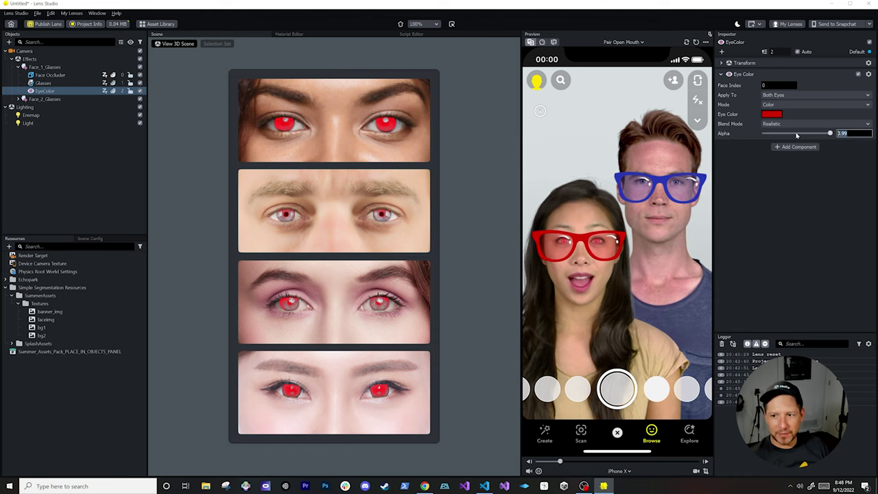
pyautogui.press('BackSpace')
pyautogui.press('Return')
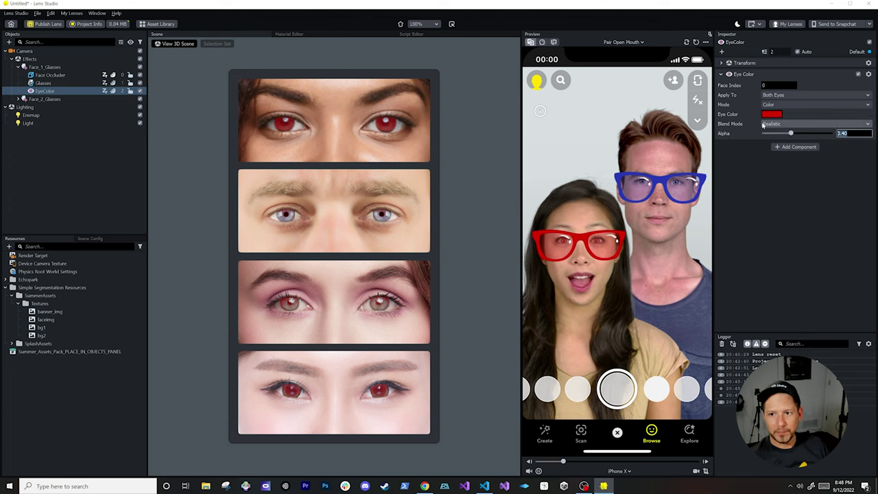
# Keep the red tint on both eyes with Color mode and Realistic blend mode
pyautogui.click(782, 95)
pyautogui.click(782, 86)
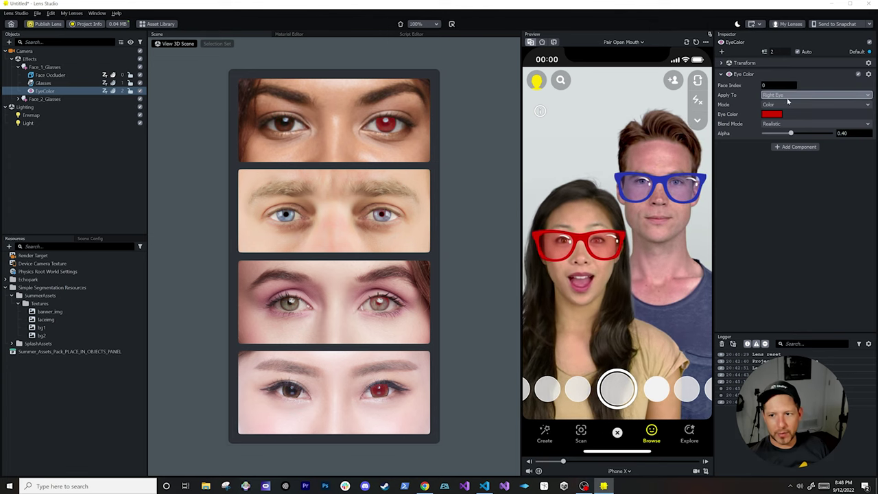
pyautogui.click(787, 96)
pyautogui.click(793, 91)
pyautogui.click(784, 95)
pyautogui.click(783, 111)
pyautogui.click(783, 104)
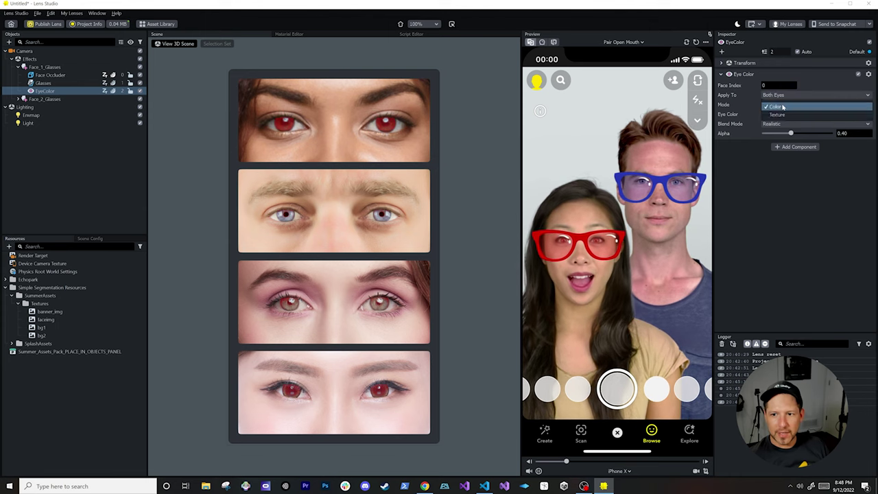
pyautogui.click(783, 106)
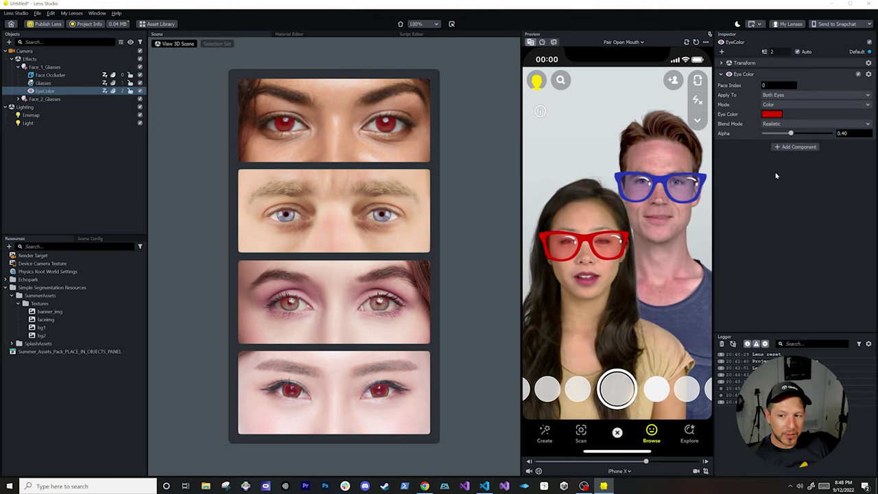
pyautogui.click(796, 125)
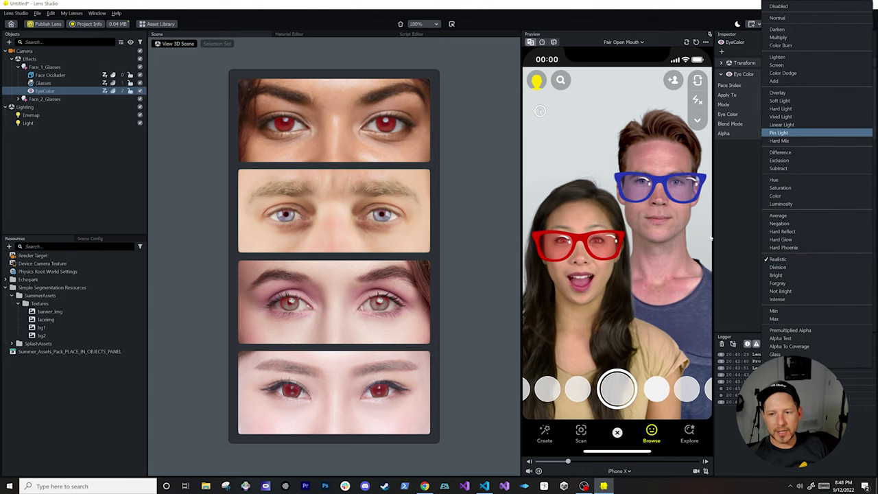
pyautogui.click(739, 184)
pyautogui.click(779, 85)
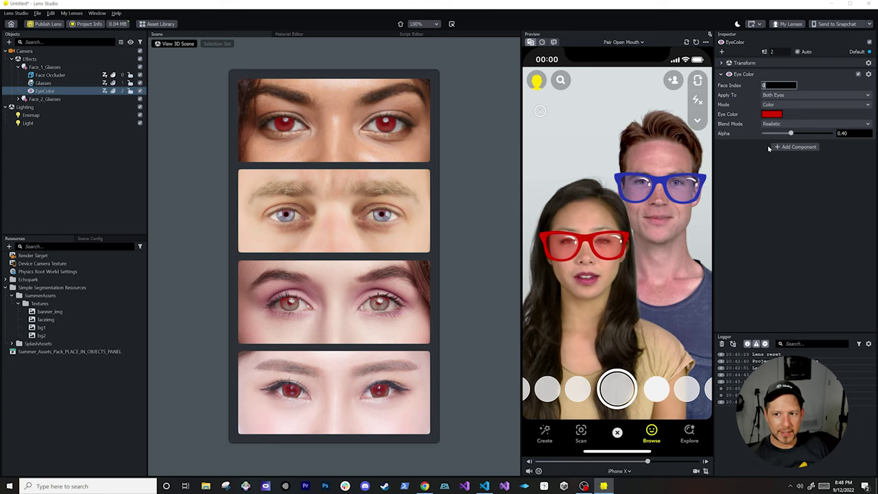
pyautogui.click(54, 92)
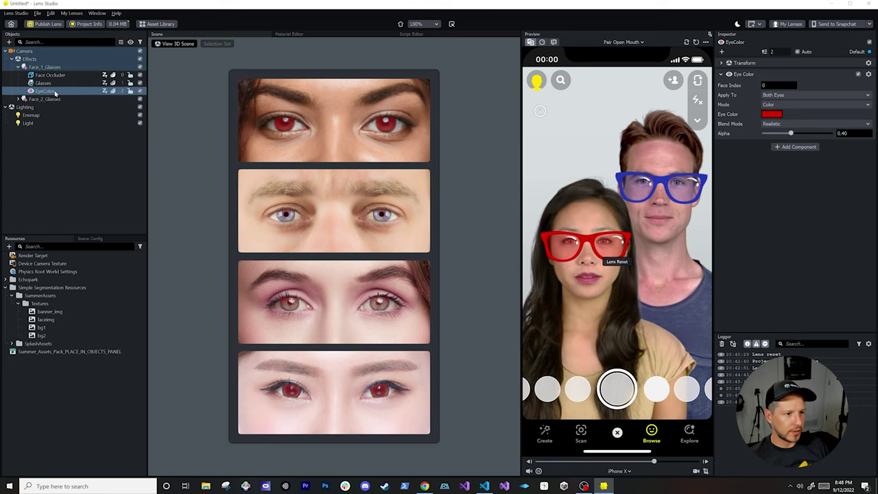
# Duplicate EyeColor into Face_2_Glasses and name the copy EyeColor
pyautogui.hotkey('ctrl', 'd')
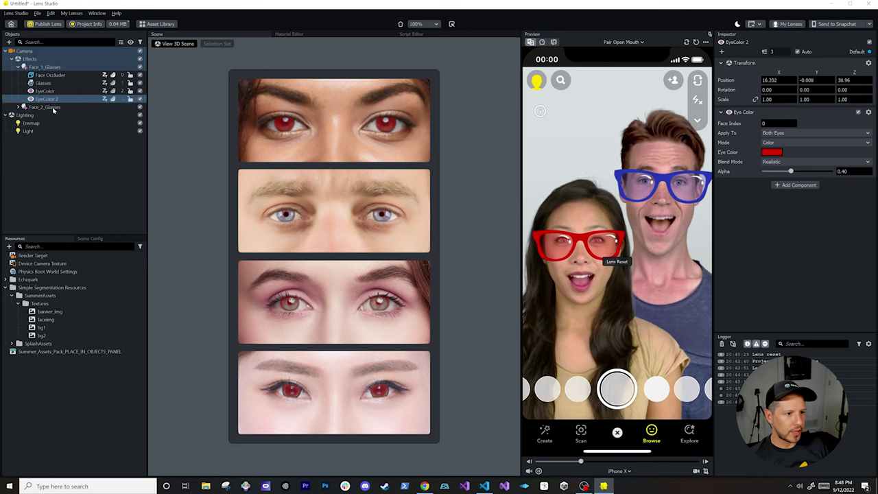
pyautogui.moveTo(55, 112); pyautogui.dragTo(53, 110)
pyautogui.doubleClick(57, 123)
pyautogui.press('Return')
pyautogui.click(53, 139)
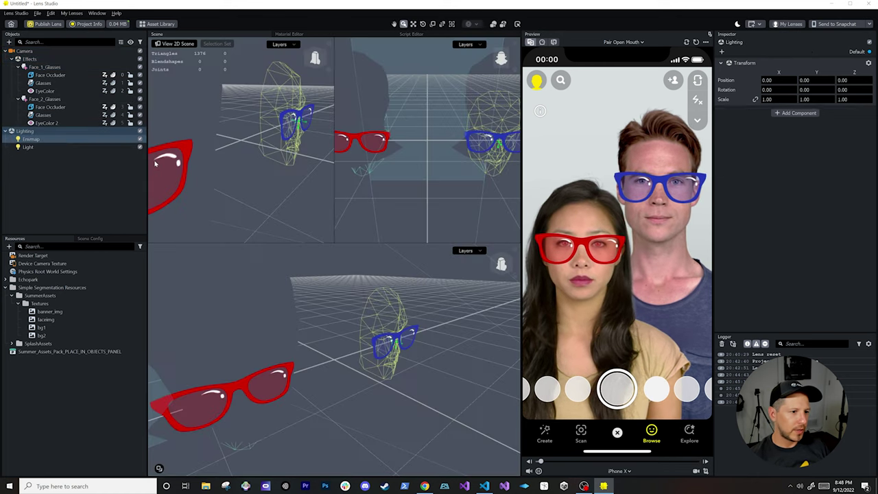
pyautogui.click(59, 122)
pyautogui.click(62, 123)
pyautogui.click(65, 123)
pyautogui.press('BackSpace')
pyautogui.press('BackSpace')
pyautogui.press('Return')
# Give the second face's EyeColor a saturated blue tint at 0.70 alpha
pyautogui.click(782, 123)
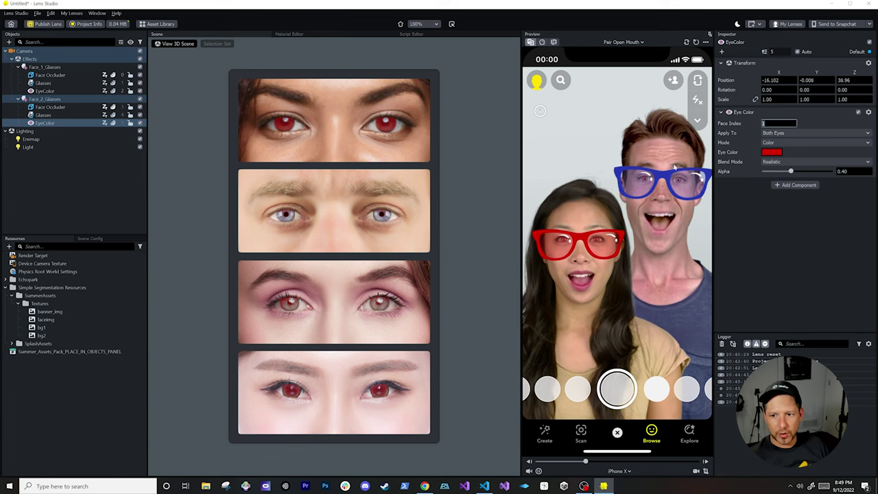
pyautogui.click(772, 152)
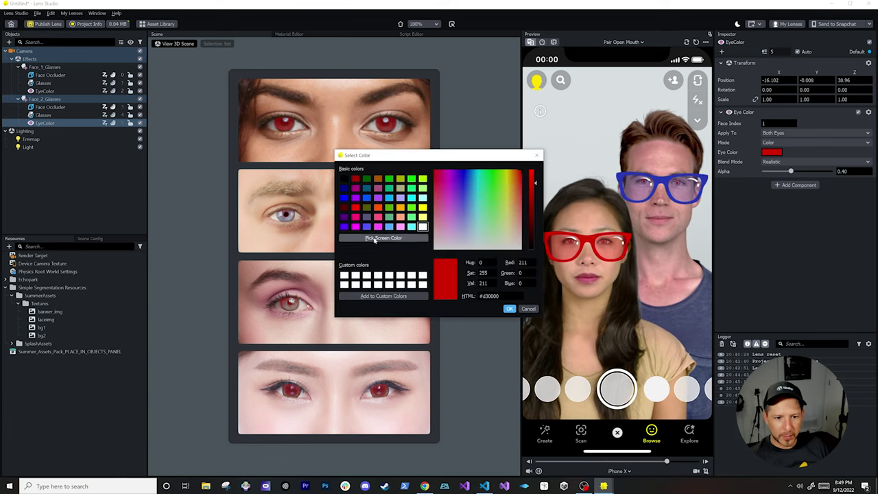
pyautogui.click(383, 238)
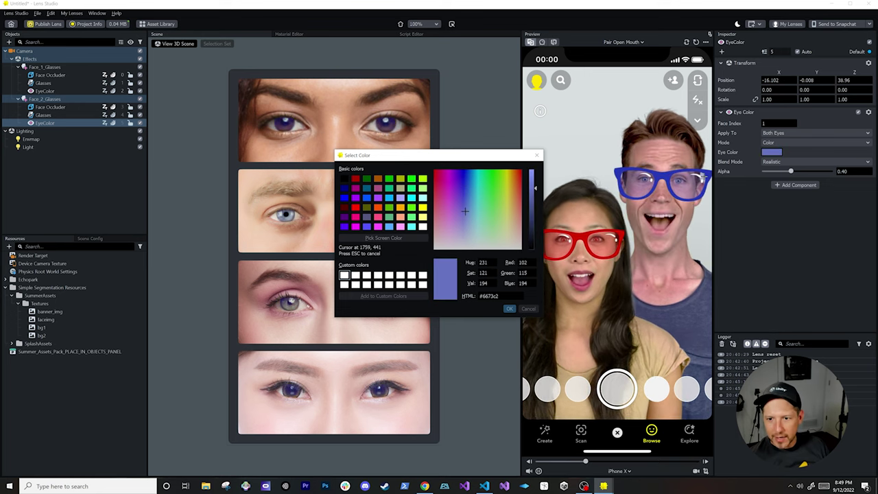
pyautogui.click(704, 180)
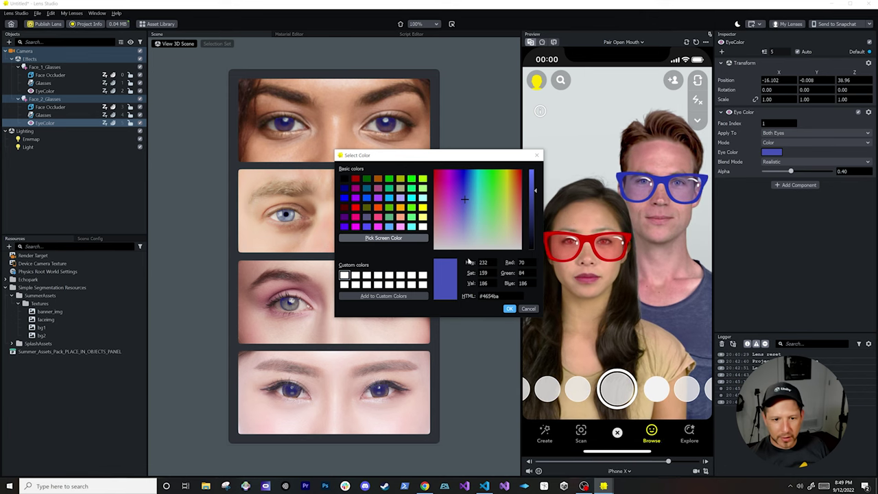
pyautogui.moveTo(473, 202); pyautogui.dragTo(467, 193)
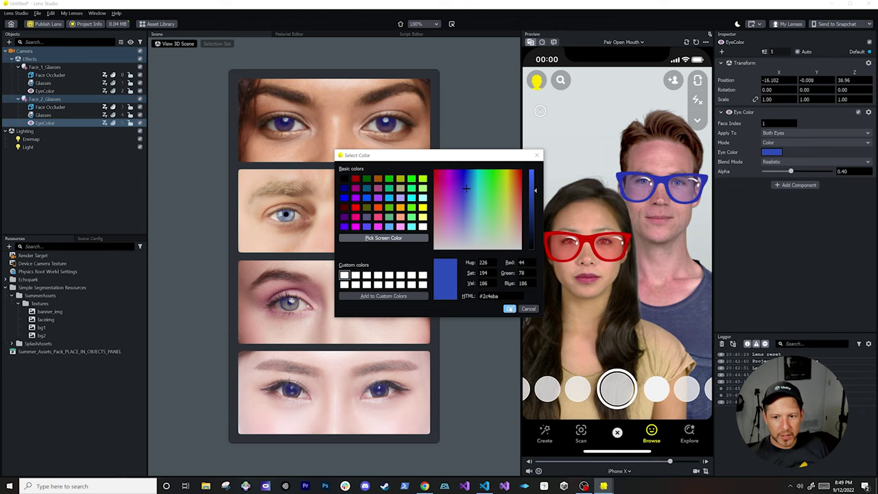
pyautogui.click(509, 308)
pyautogui.moveTo(793, 172); pyautogui.dragTo(811, 173)
pyautogui.click(846, 171)
pyautogui.press('BackSpace')
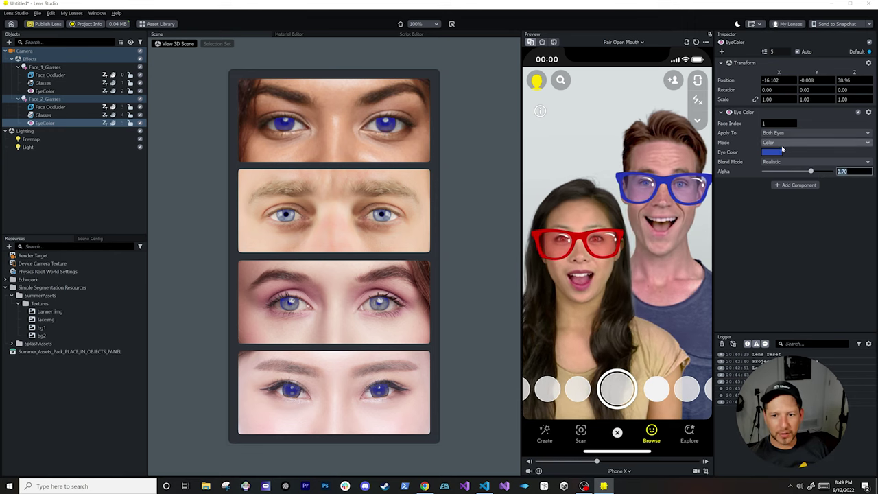
pyautogui.click(859, 113)
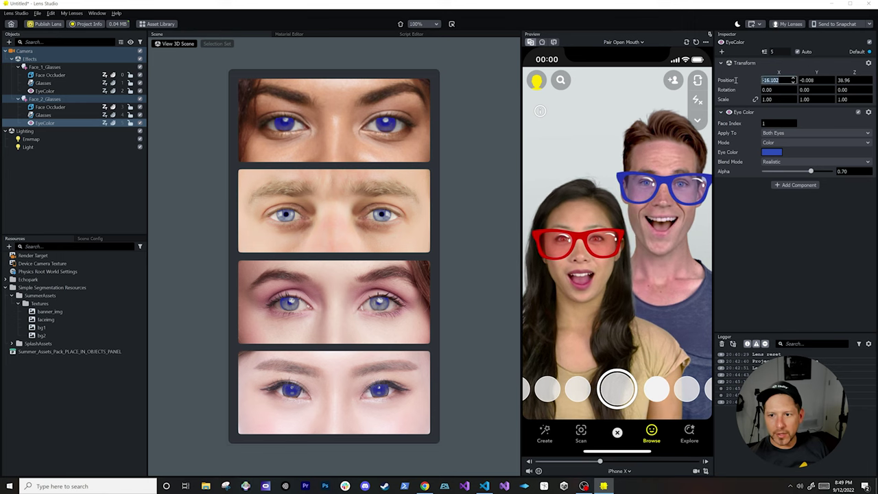
# Set the eye colour position to 0, 0, 0 and check Face_1 EyeColor's Transform
pyautogui.write('0')
pyautogui.press('Tab')
pyautogui.write('0')
pyautogui.press('Tab')
pyautogui.write('0')
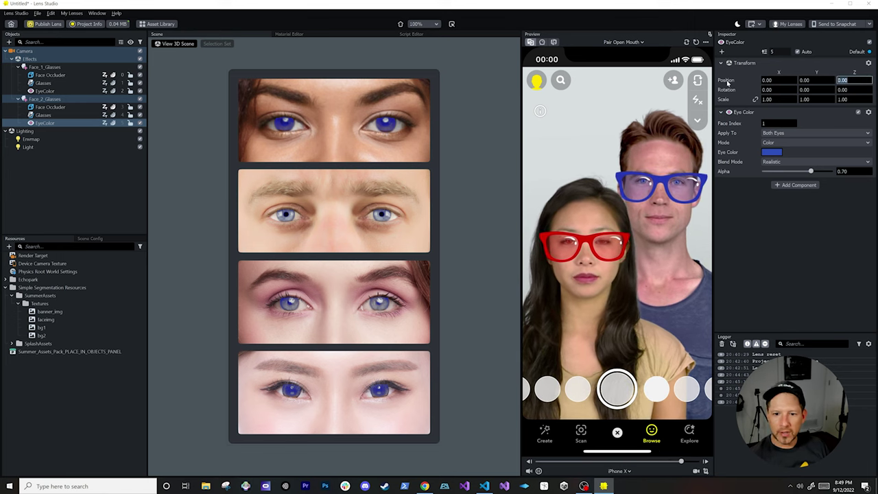
pyautogui.click(44, 90)
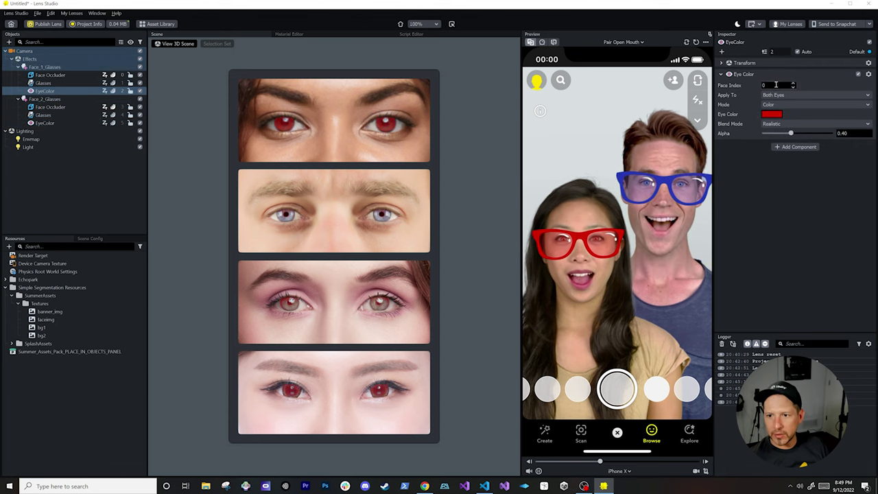
pyautogui.click(781, 64)
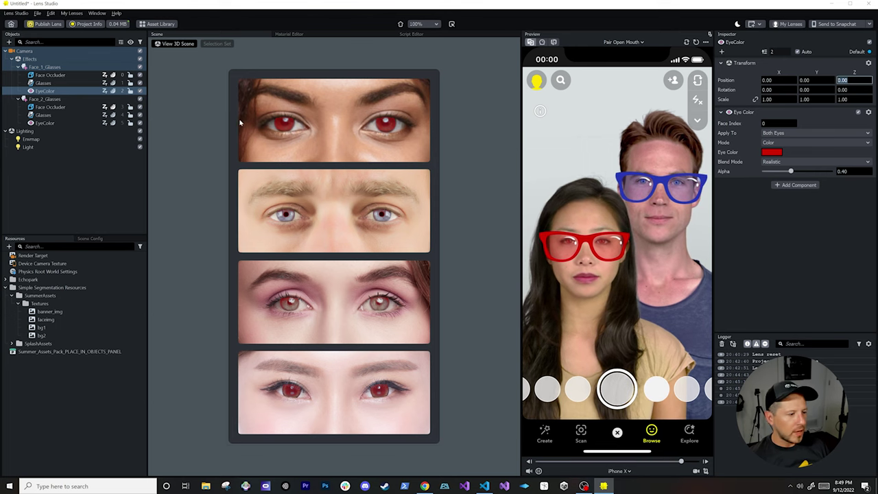
pyautogui.click(209, 98)
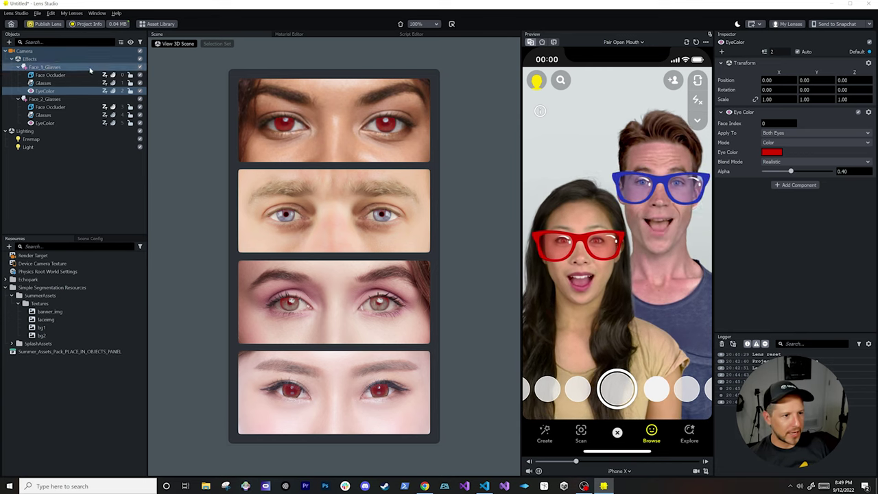
# Add a Face Inset effect and rename its binding to Face_1_Inset
pyautogui.click(9, 43)
pyautogui.click(57, 66)
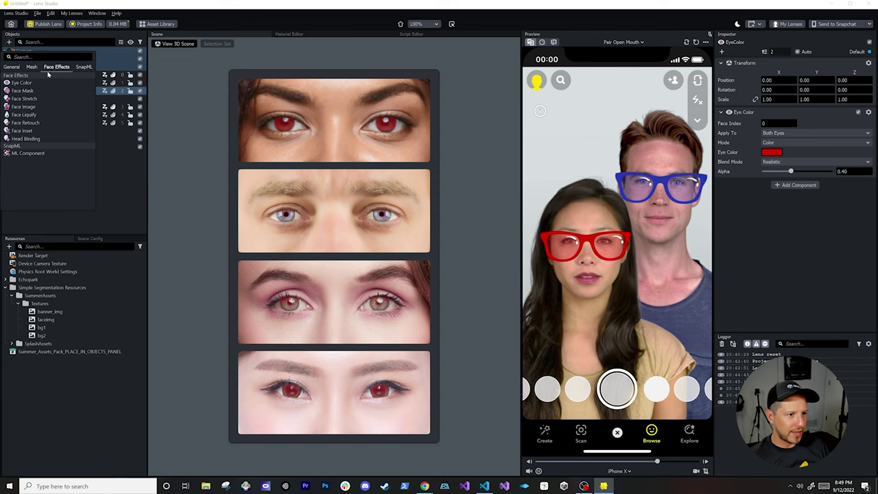
pyautogui.click(23, 131)
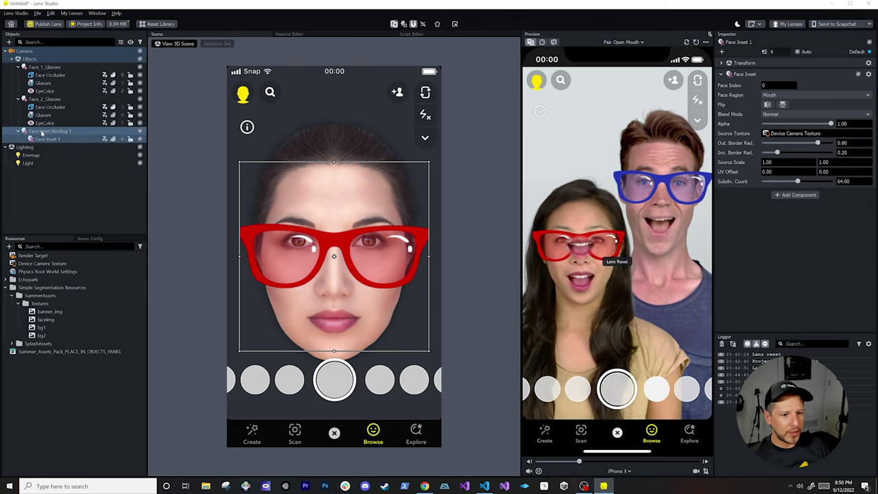
pyautogui.click(43, 132)
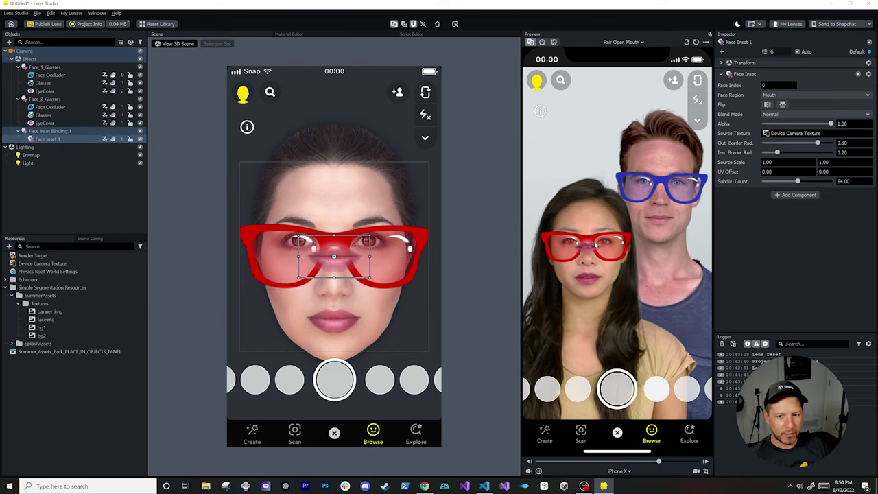
pyautogui.click(49, 132)
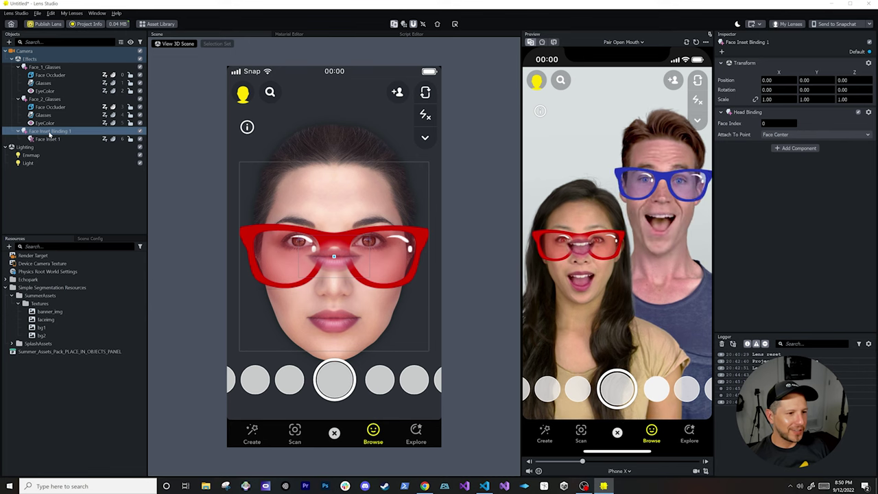
pyautogui.doubleClick(49, 133)
pyautogui.write('Face_1_Inset')
pyautogui.press('Return')
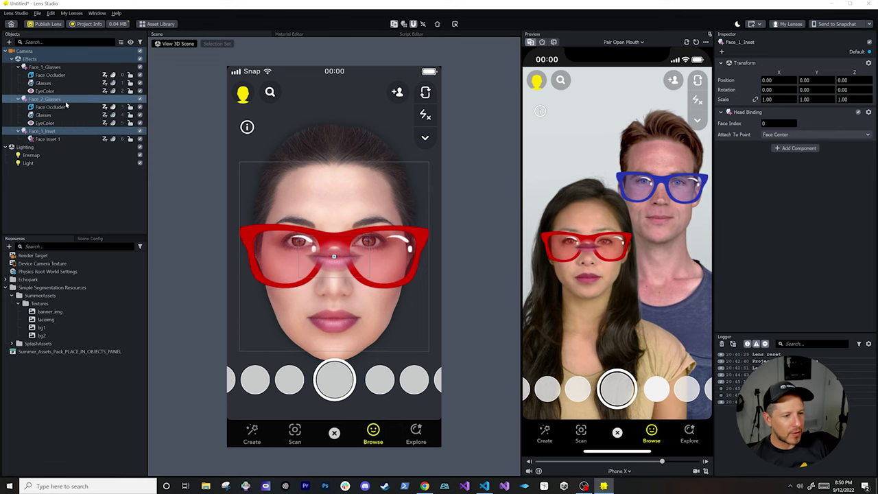
# Rename the child to Inset and move Face_1_Inset above Face_2_Glasses
pyautogui.click(59, 139)
pyautogui.click(59, 138)
pyautogui.write('F')
pyautogui.write('nset')
pyautogui.press('Return')
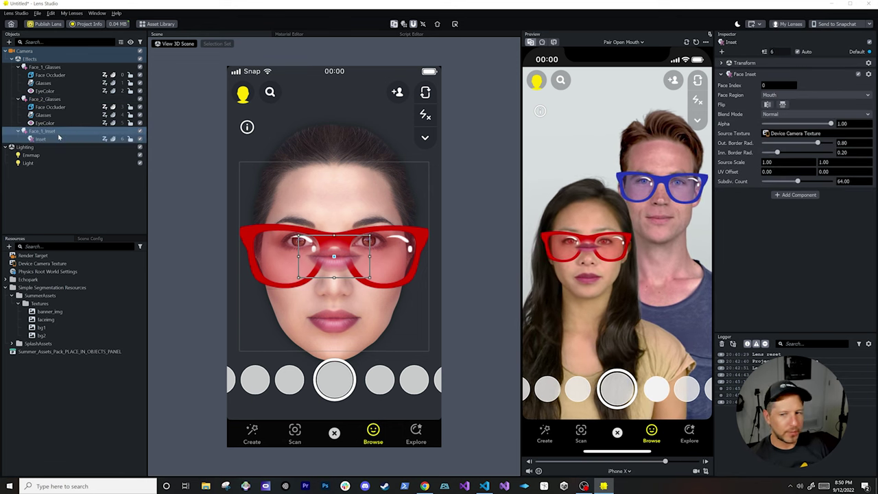
pyautogui.click(68, 130)
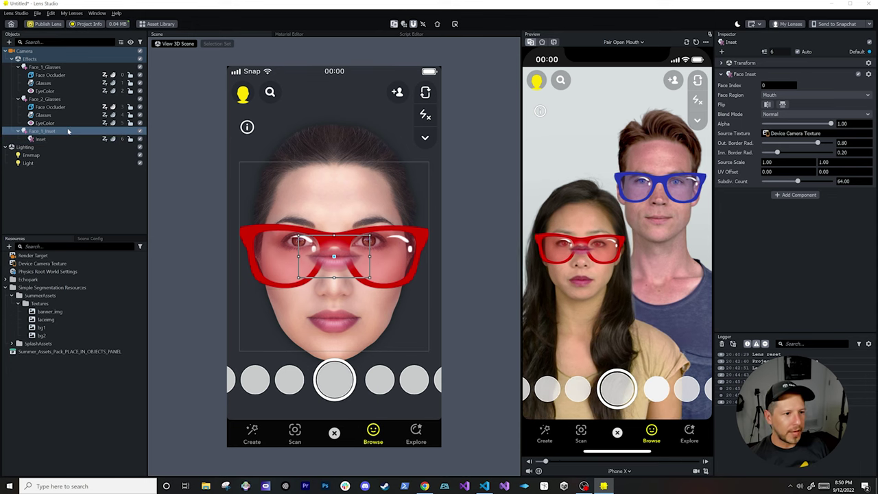
pyautogui.click(17, 66)
pyautogui.click(18, 75)
pyautogui.moveTo(20, 82); pyautogui.dragTo(41, 84)
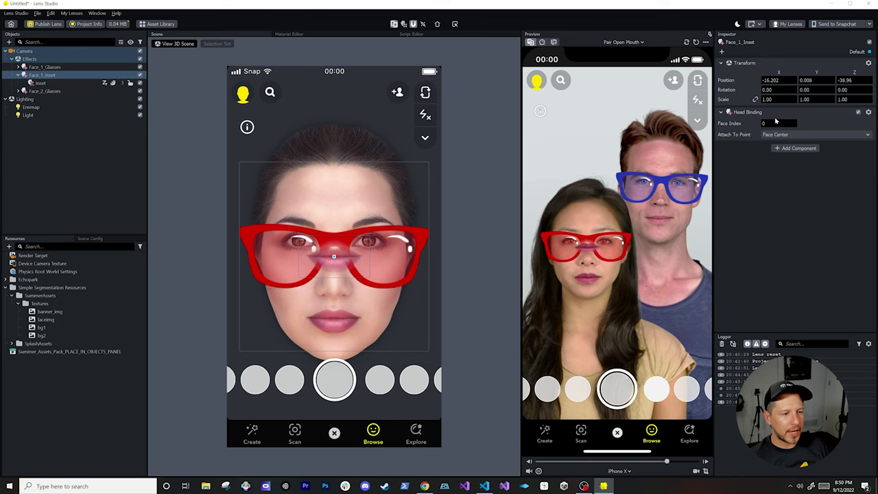
# Attach the Face_1_Inset binding to the Mouth Center point
pyautogui.click(76, 83)
pyautogui.scroll(2, 330, 248)
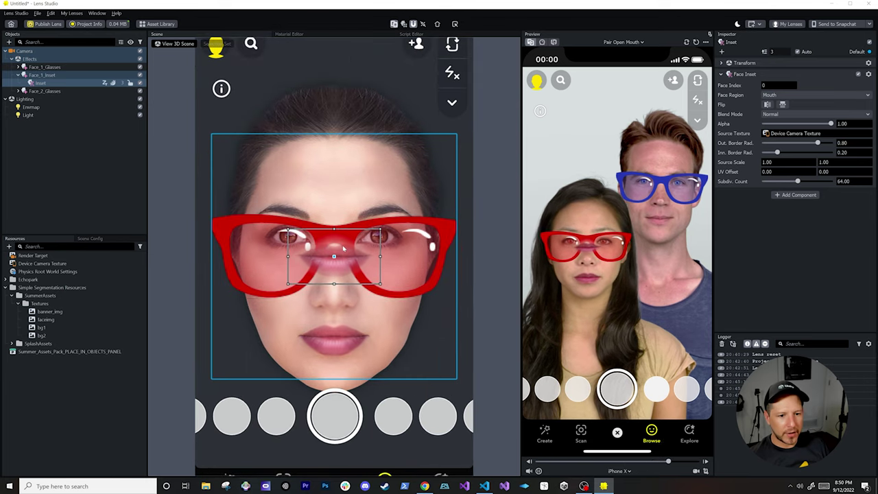
pyautogui.moveTo(344, 249); pyautogui.dragTo(351, 311)
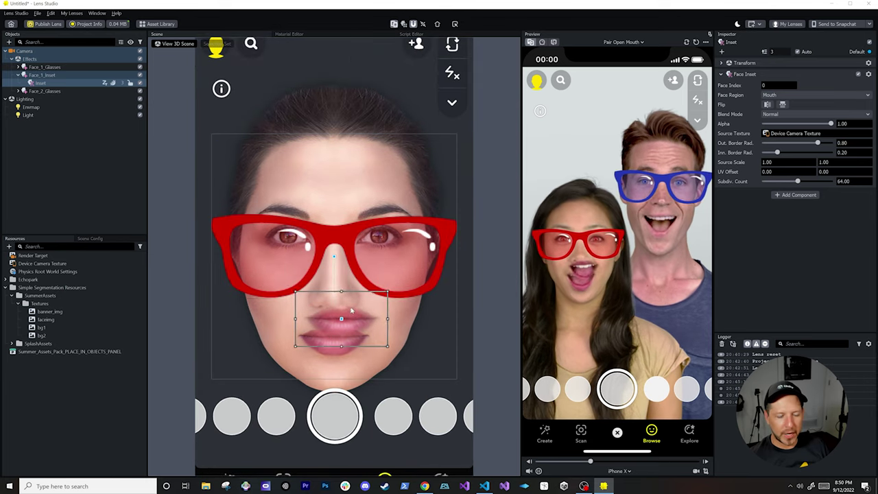
pyautogui.hotkey('ctrl', 'z')
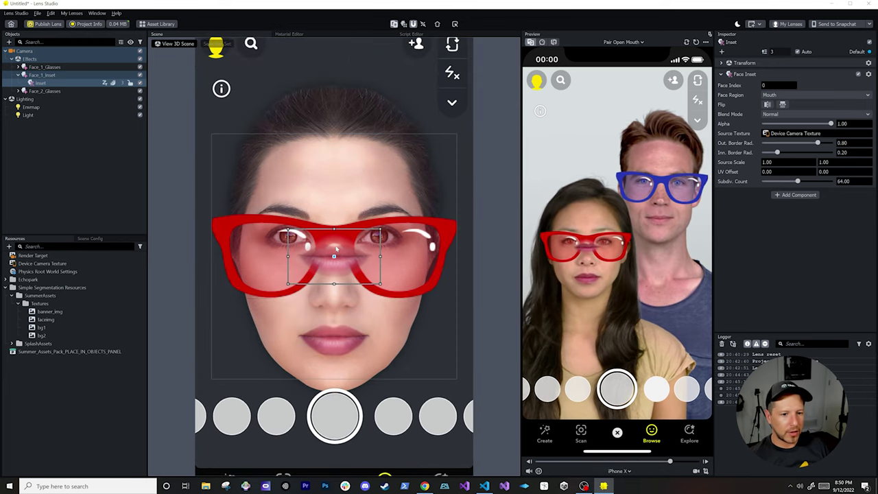
pyautogui.click(43, 75)
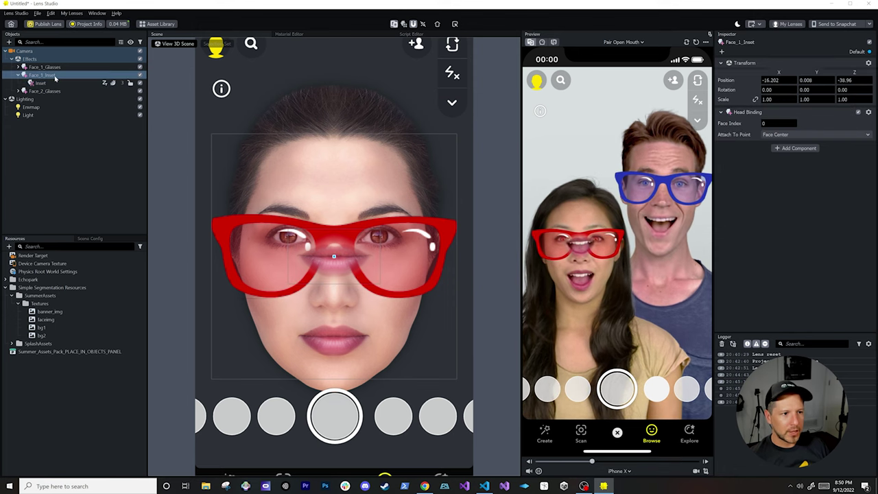
pyautogui.click(778, 135)
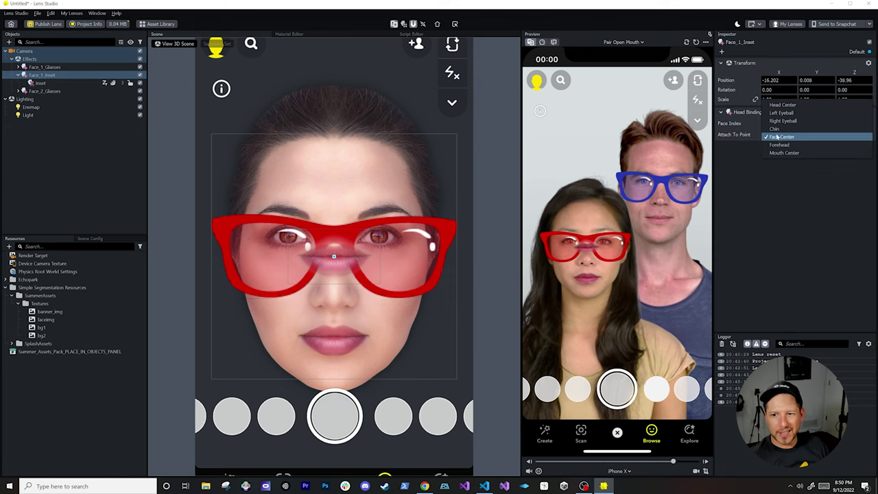
pyautogui.click(777, 155)
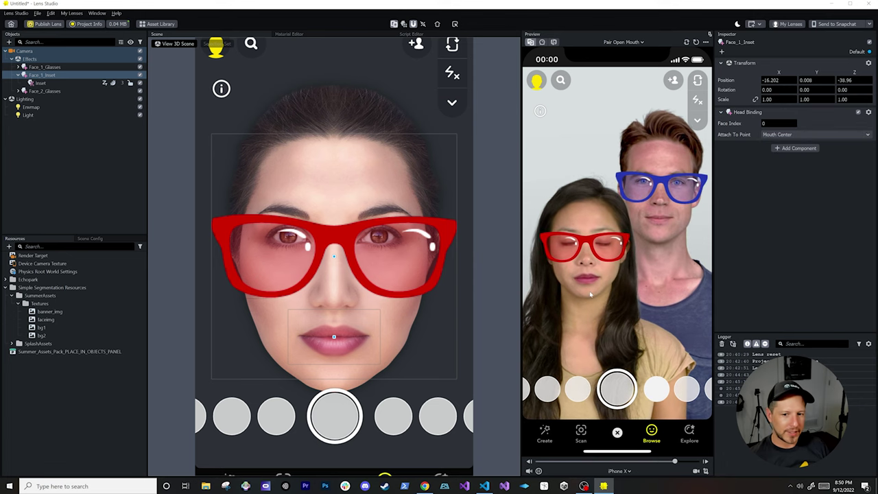
# Resize and nudge the mouth inset box slightly larger in the Scene
pyautogui.click(41, 82)
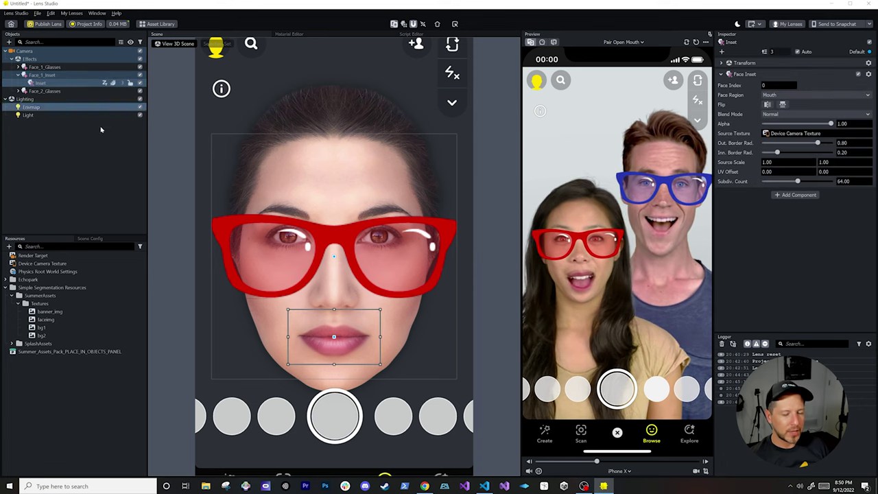
pyautogui.moveTo(372, 323)
pyautogui.mouseDown()
pyautogui.moveTo(383, 318)
pyautogui.moveTo(371, 317)
pyautogui.mouseUp()
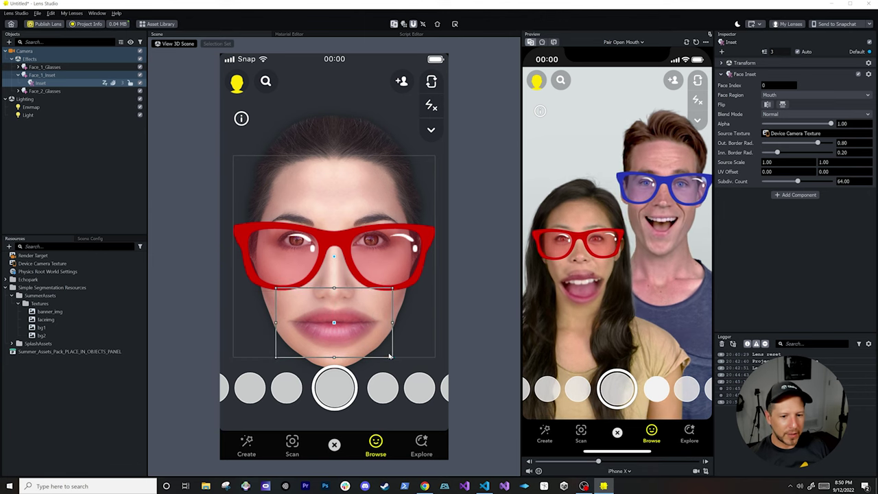
pyautogui.moveTo(393, 357); pyautogui.dragTo(359, 330)
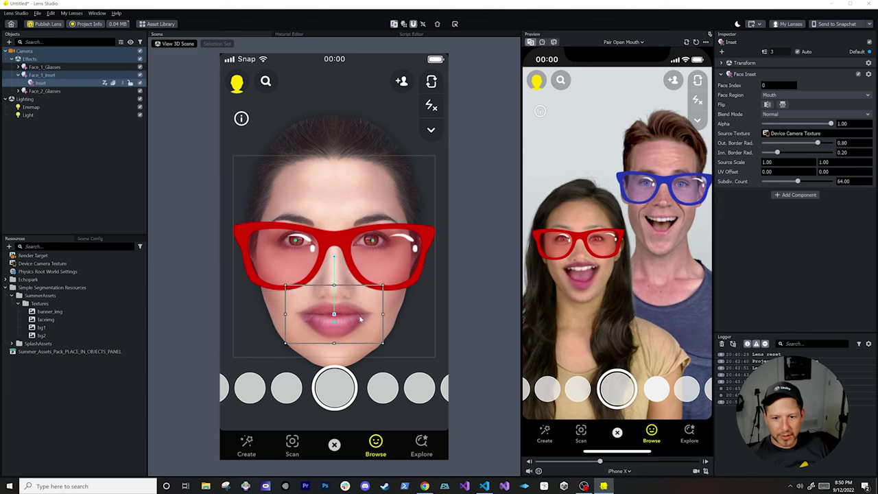
pyautogui.click(349, 323)
pyautogui.click(349, 323)
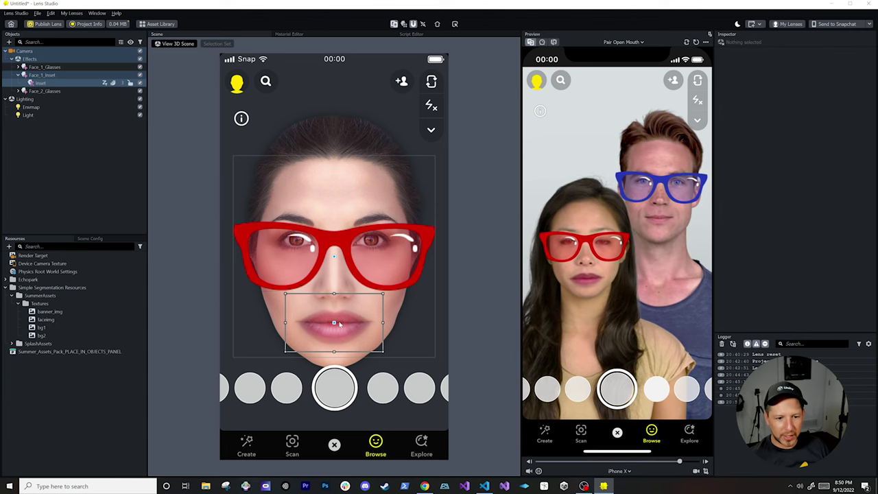
pyautogui.moveTo(349, 323); pyautogui.dragTo(342, 318)
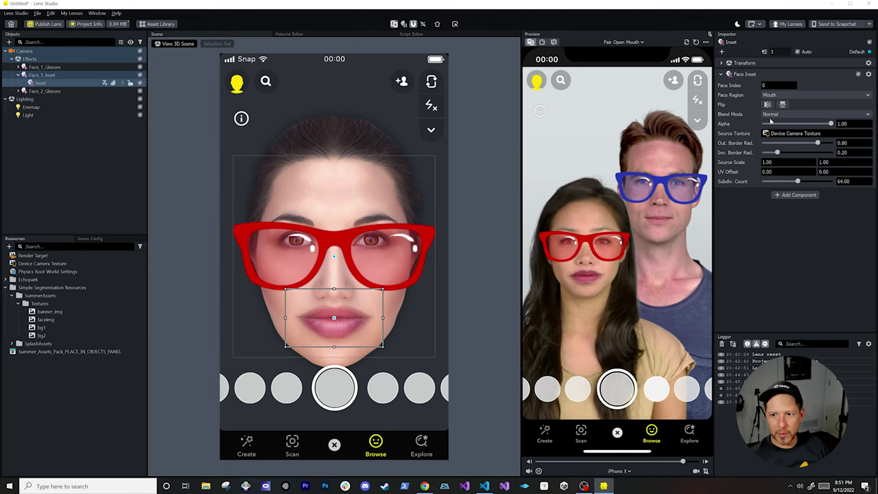
pyautogui.click(796, 95)
# Change the Inset's Face Region to Nose after briefly trying Face
pyautogui.click(788, 113)
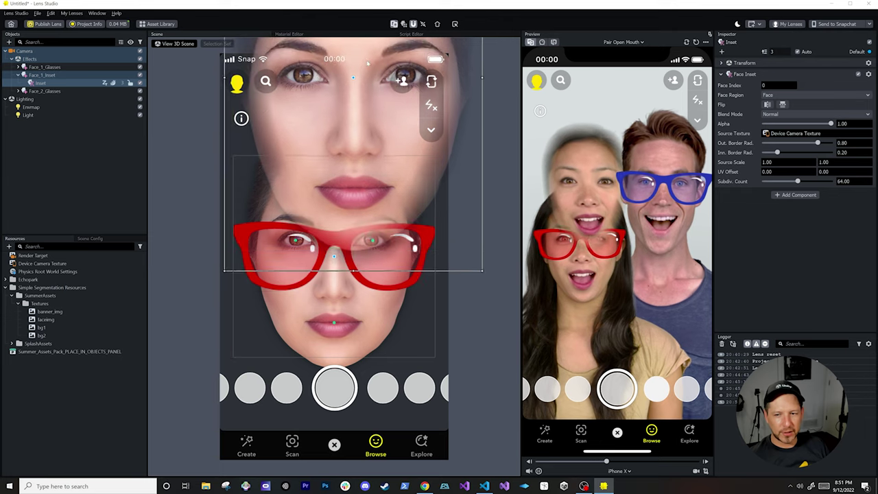
pyautogui.click(838, 95)
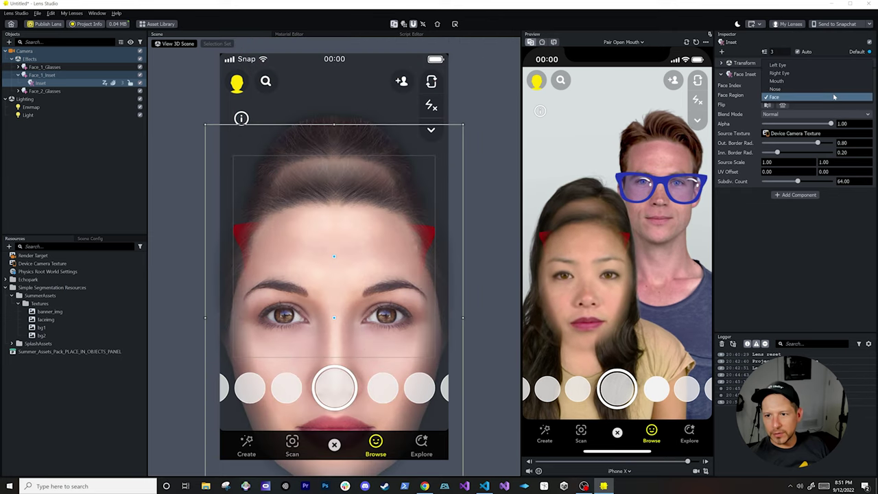
pyautogui.click(817, 89)
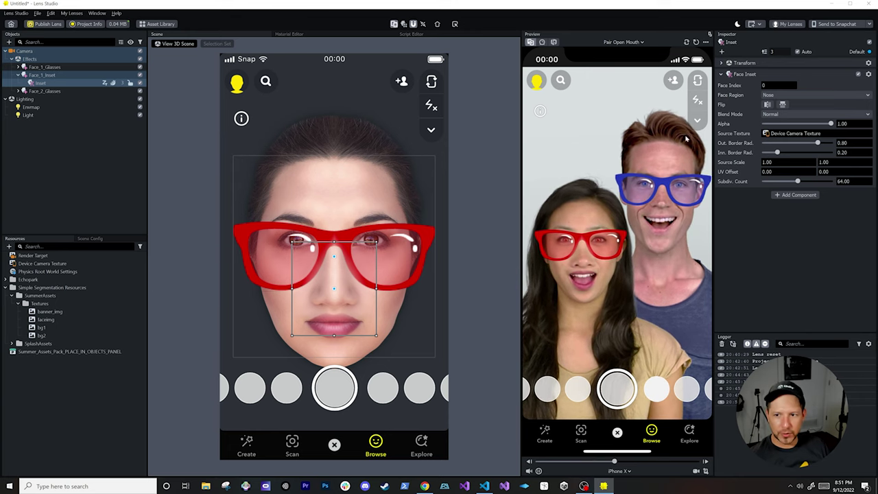
pyautogui.write('1')
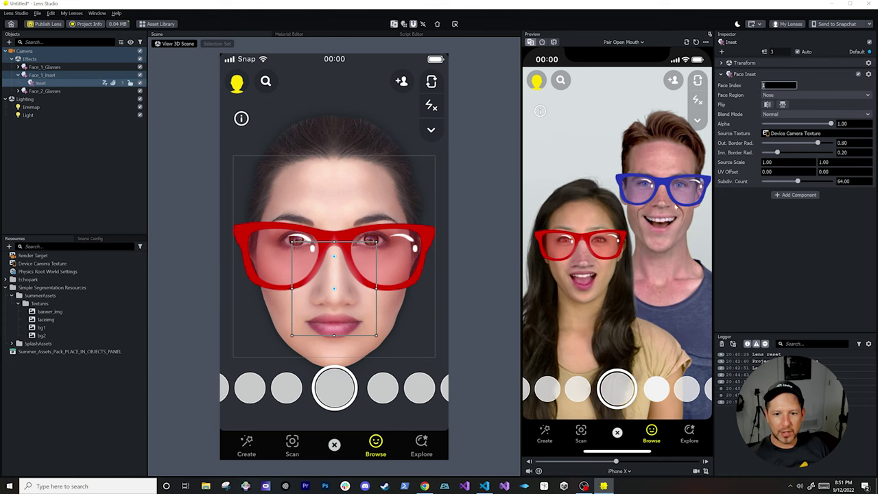
# Set the nose inset's Face Index back to 0
pyautogui.press('Return')
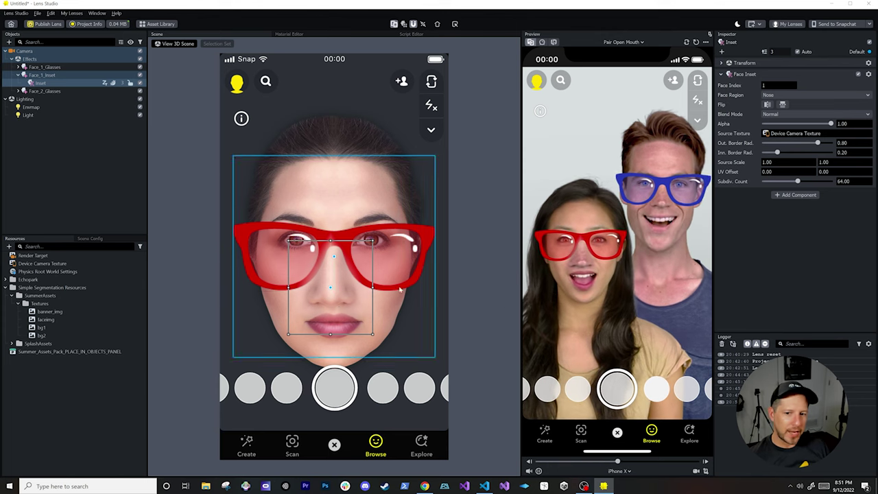
pyautogui.click(779, 85)
pyautogui.write('0')
pyautogui.press('Return')
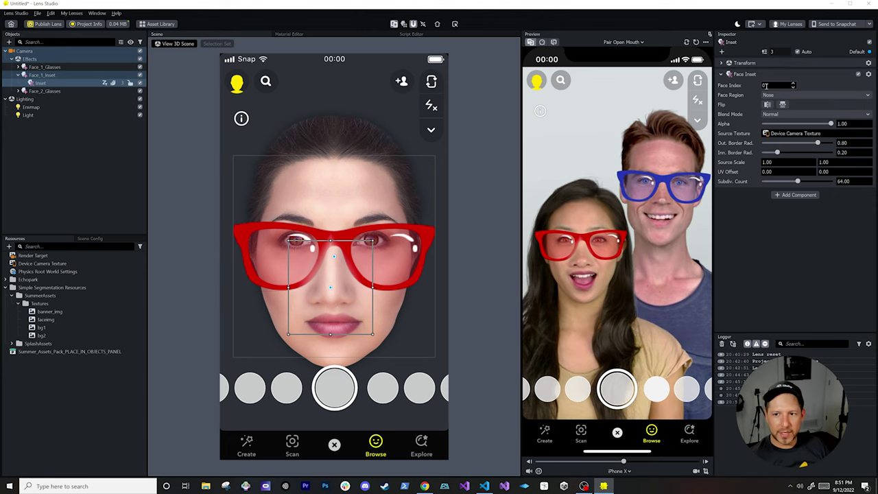
# Soften the inset edges to outer border radius 0.76 and inner border radius 0.39
pyautogui.moveTo(831, 124); pyautogui.dragTo(808, 144)
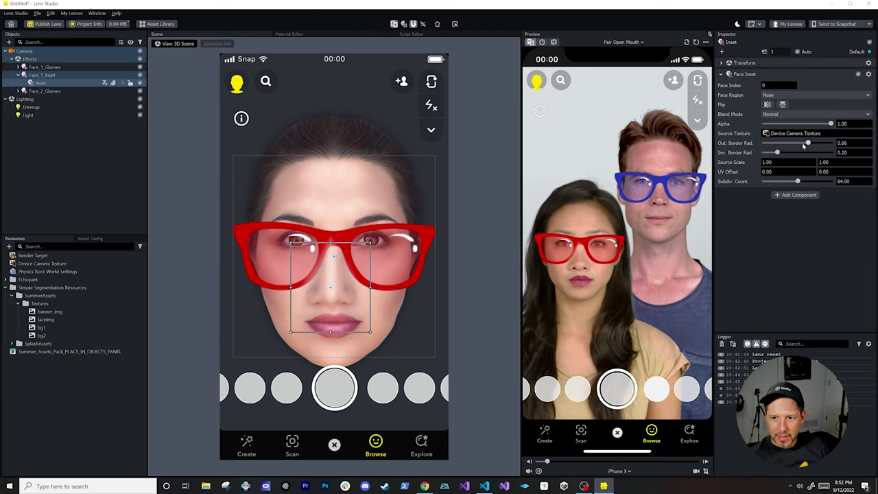
pyautogui.moveTo(808, 142); pyautogui.dragTo(815, 143)
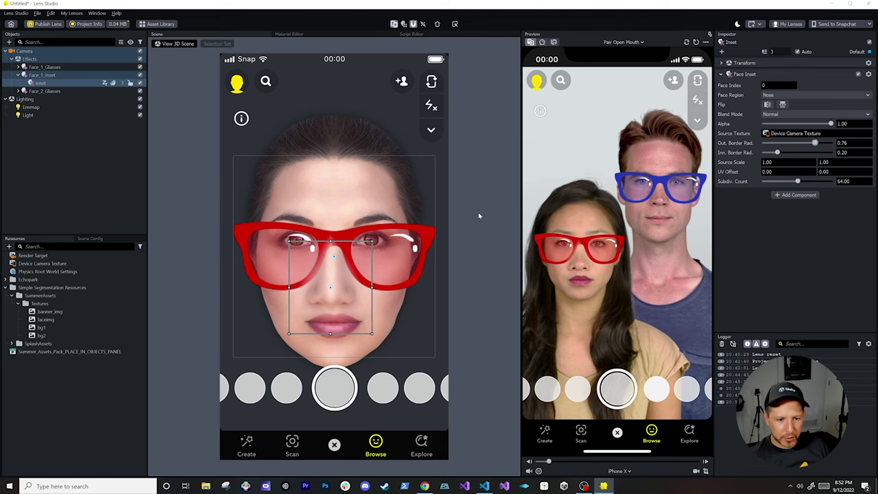
pyautogui.moveTo(348, 282); pyautogui.dragTo(352, 283)
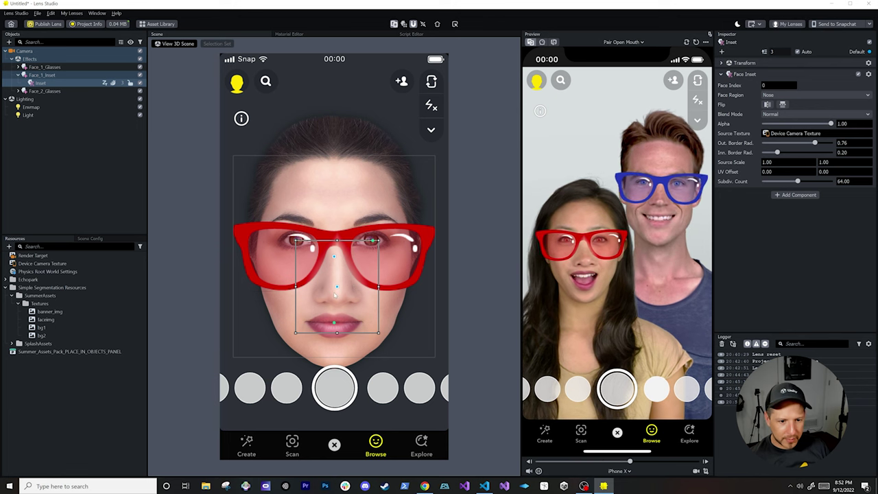
pyautogui.scroll(2, 335, 296)
pyautogui.scroll(2, 344, 296)
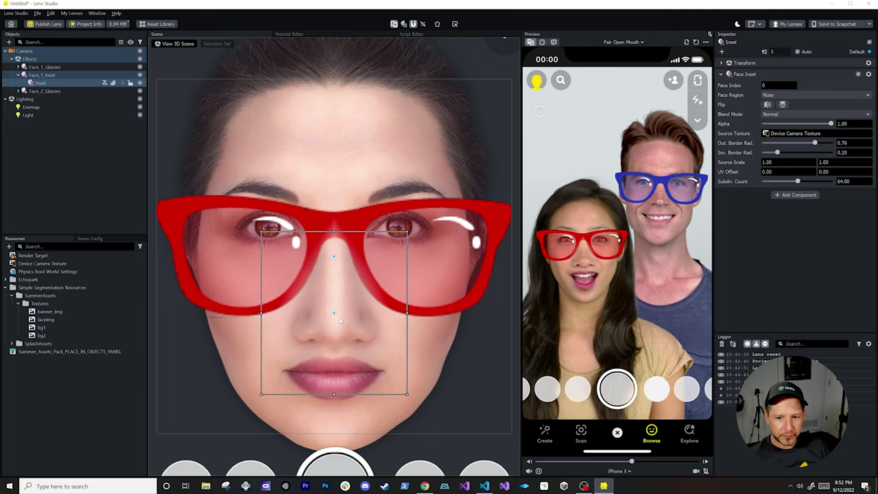
pyautogui.scroll(-2, 356, 278)
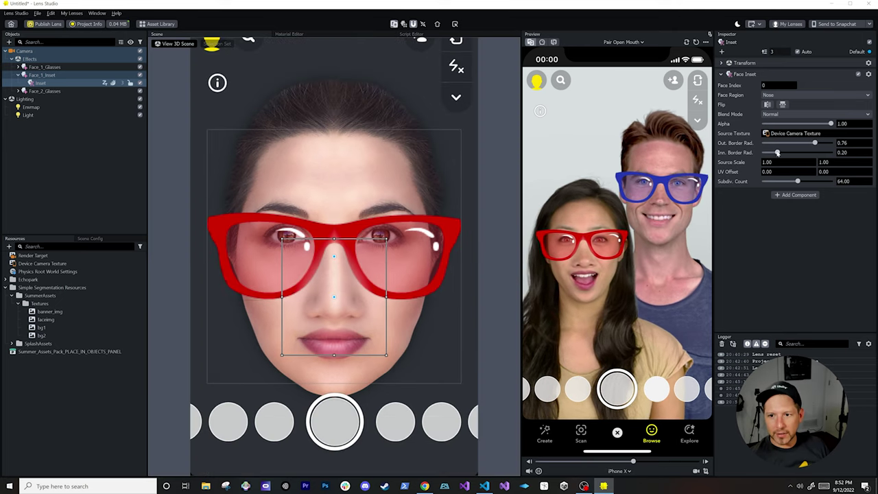
pyautogui.moveTo(779, 153)
pyautogui.mouseDown()
pyautogui.moveTo(830, 154)
pyautogui.moveTo(768, 160)
pyautogui.mouseUp()
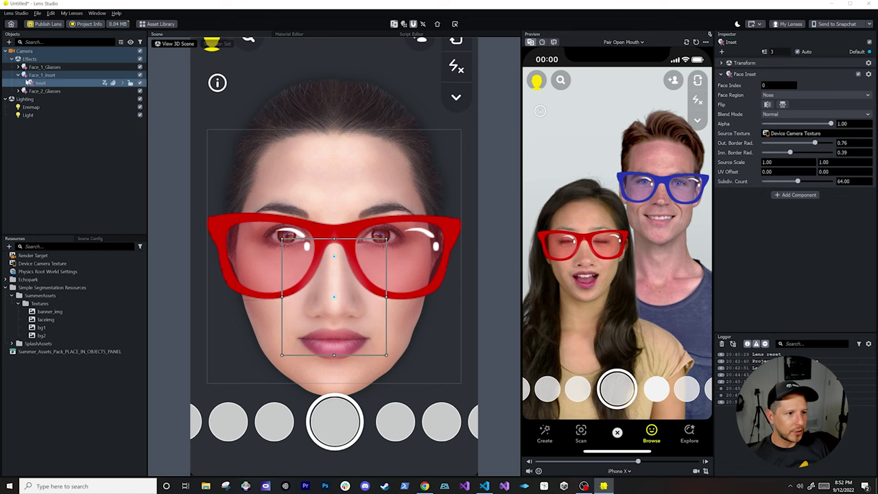
pyautogui.click(18, 74)
# Duplicate Face_1_Inset as Face_2_Inset and place it below Face_2_Glasses
pyautogui.click(51, 77)
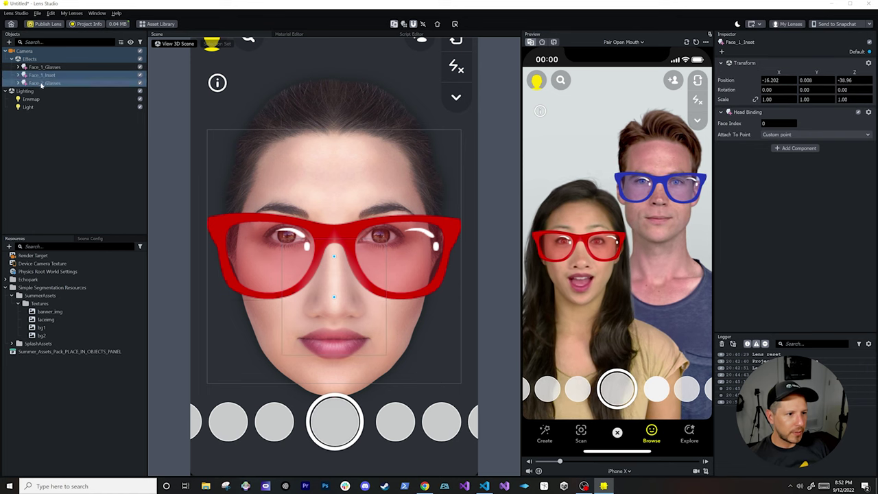
pyautogui.hotkey('ctrl', 'd')
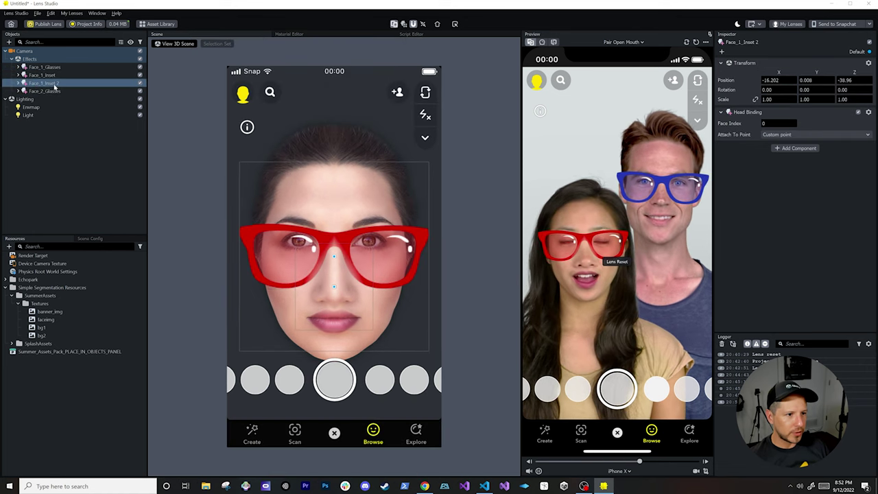
pyautogui.doubleClick(42, 83)
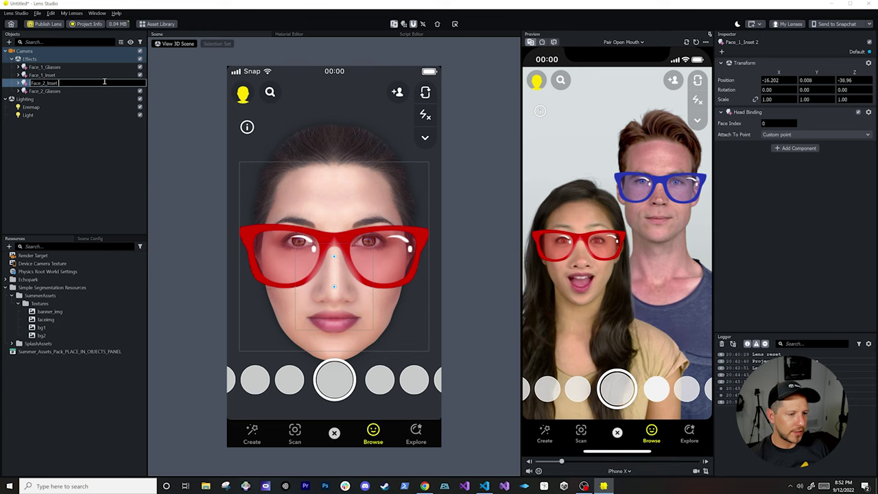
pyautogui.write('Face_2_Inset')
pyautogui.press('Return')
pyautogui.moveTo(47, 95); pyautogui.dragTo(45, 96)
# Set Face Index 1 on both Face_2_Inset's Inset child and its binding
pyautogui.click(18, 91)
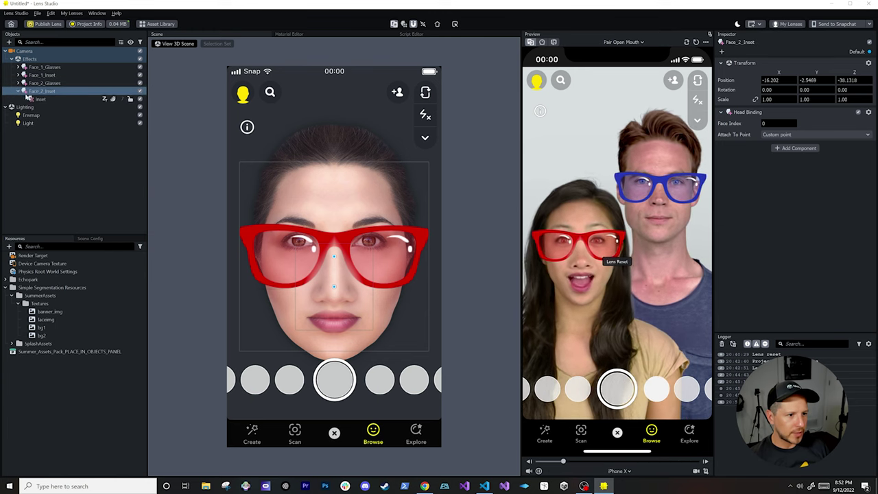
pyautogui.click(35, 99)
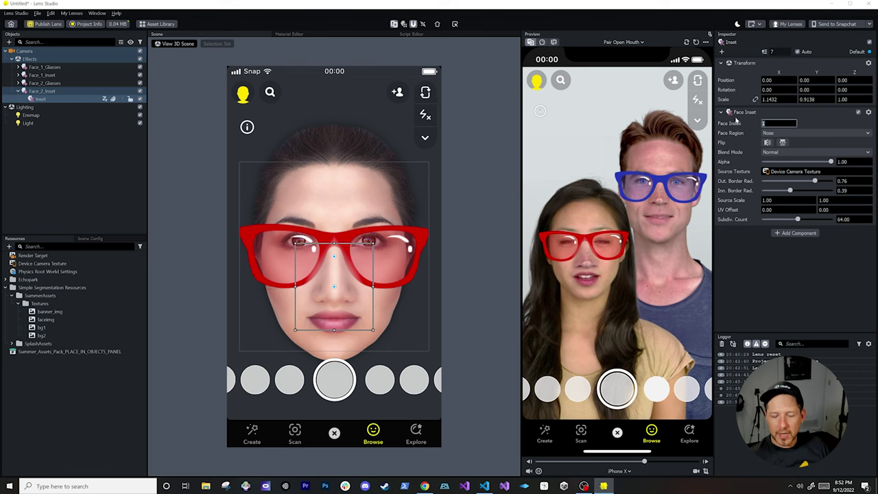
pyautogui.press('Return')
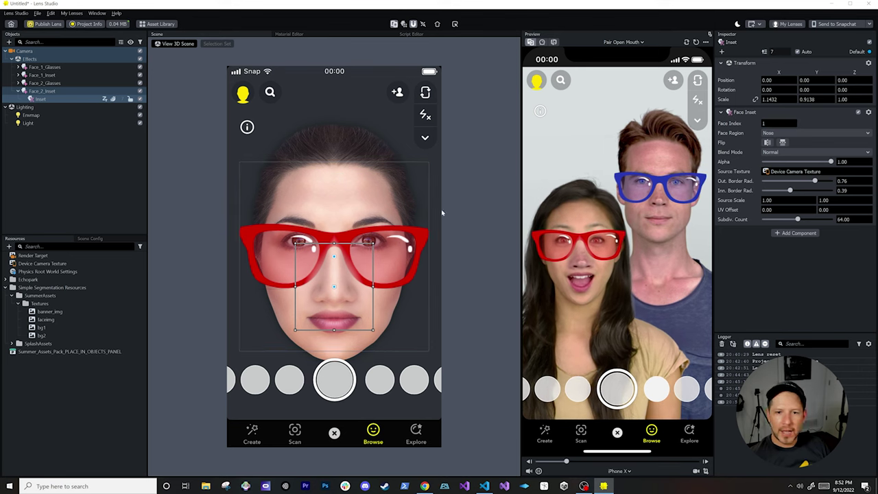
pyautogui.click(41, 91)
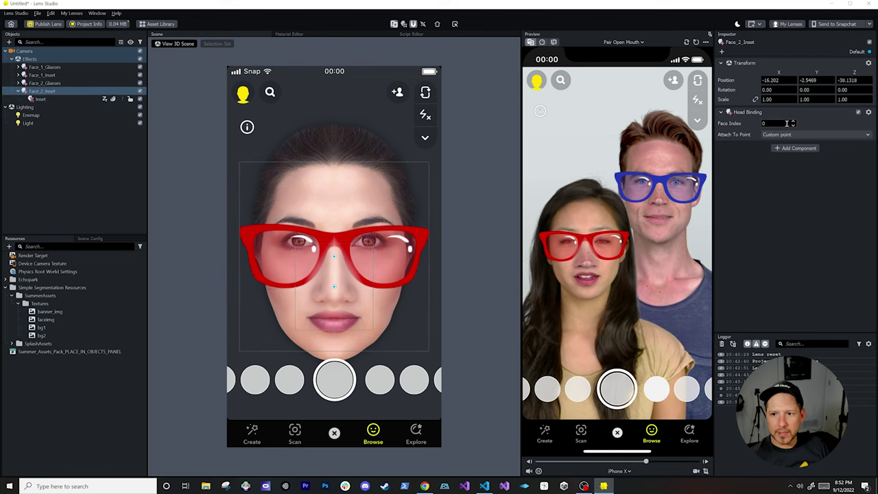
pyautogui.press('Return')
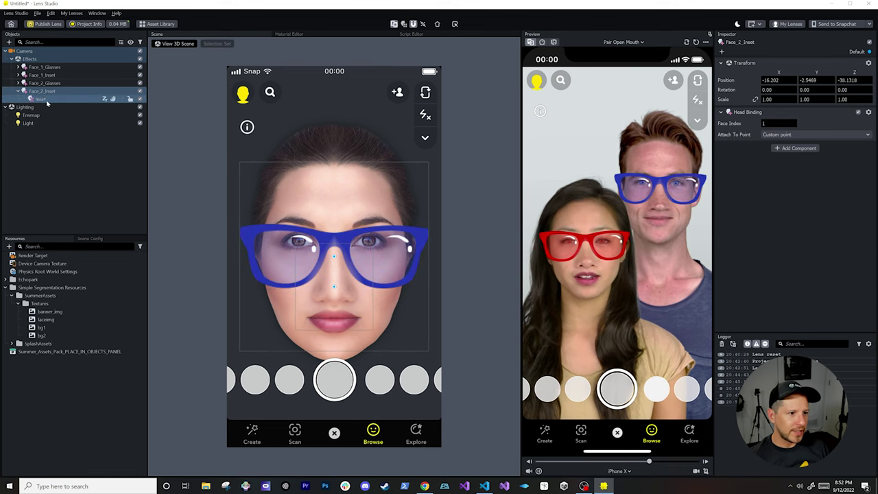
pyautogui.moveTo(42, 102); pyautogui.dragTo(41, 89)
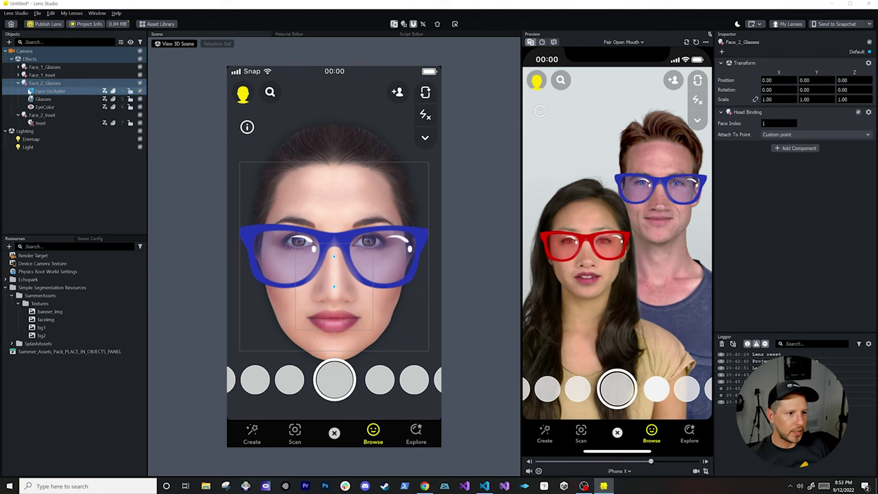
# Compare the first face's Inset, then select the Inset under Face_2_Inset
pyautogui.click(21, 83)
pyautogui.click(37, 74)
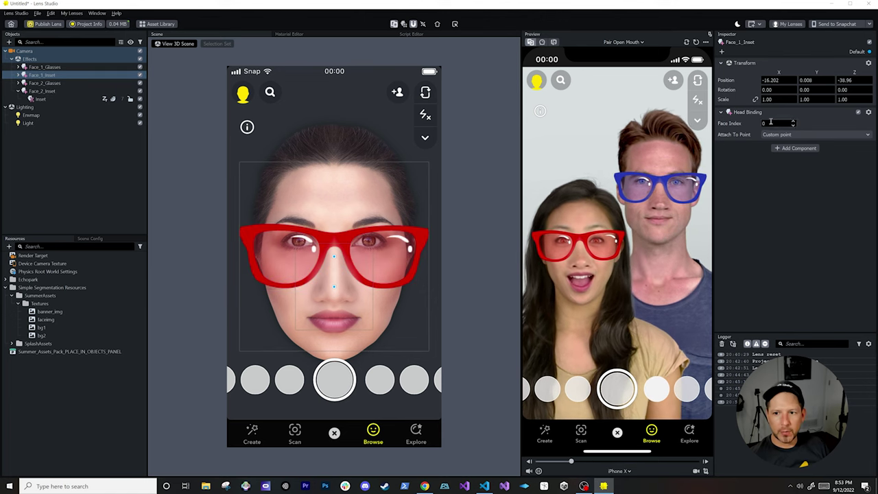
pyautogui.click(18, 75)
pyautogui.click(40, 82)
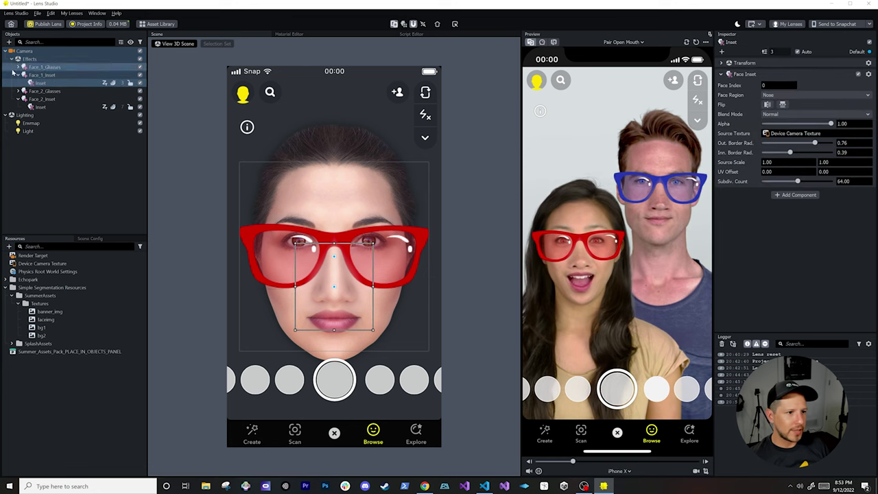
pyautogui.click(18, 75)
pyautogui.click(41, 90)
pyautogui.click(38, 99)
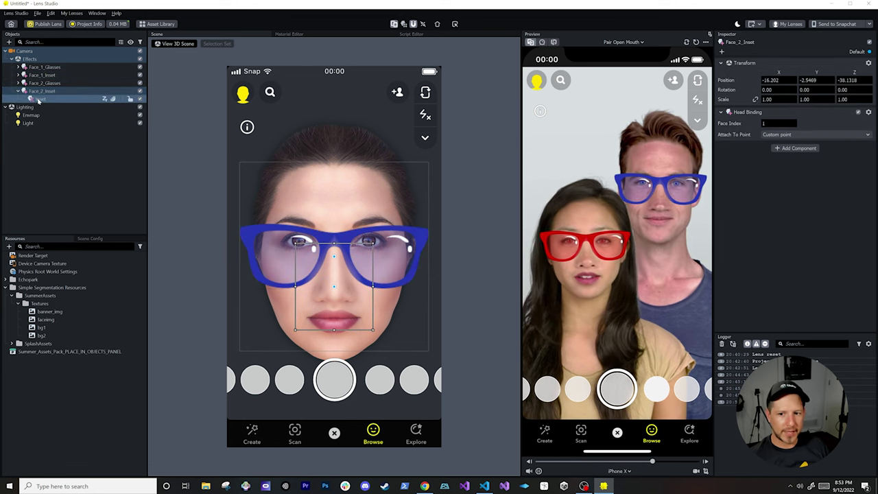
pyautogui.click(40, 91)
pyautogui.click(41, 100)
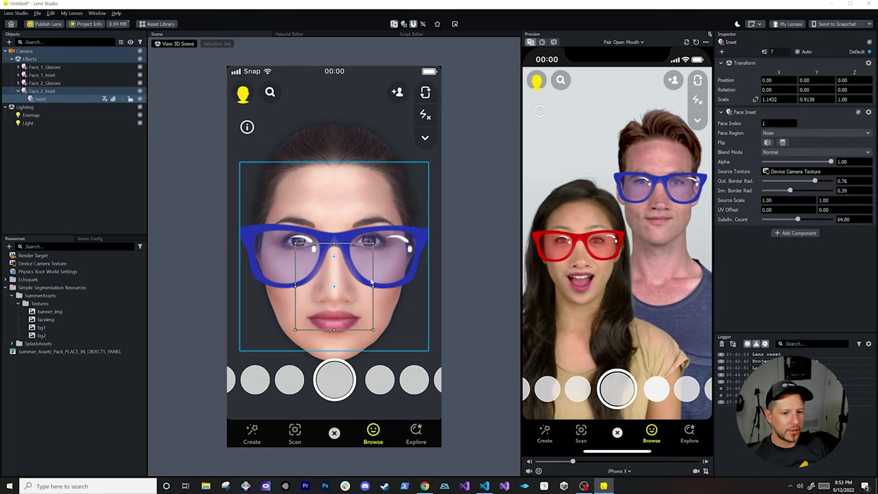
pyautogui.click(47, 92)
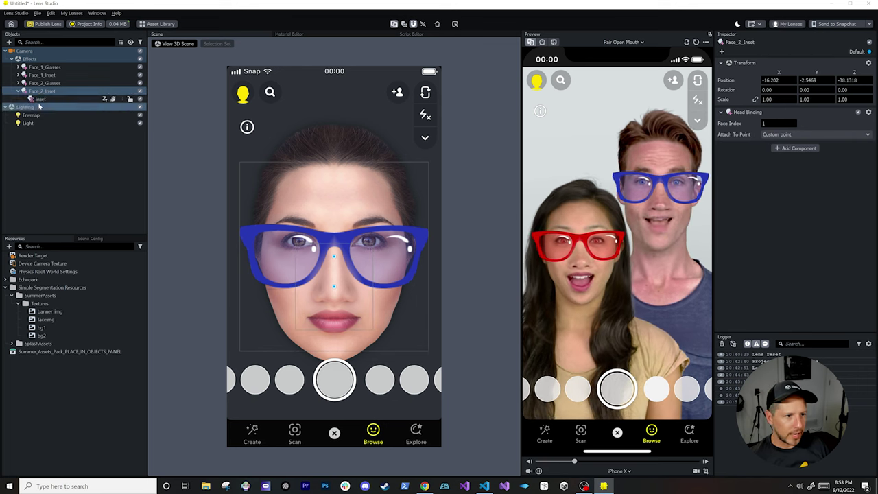
pyautogui.click(41, 99)
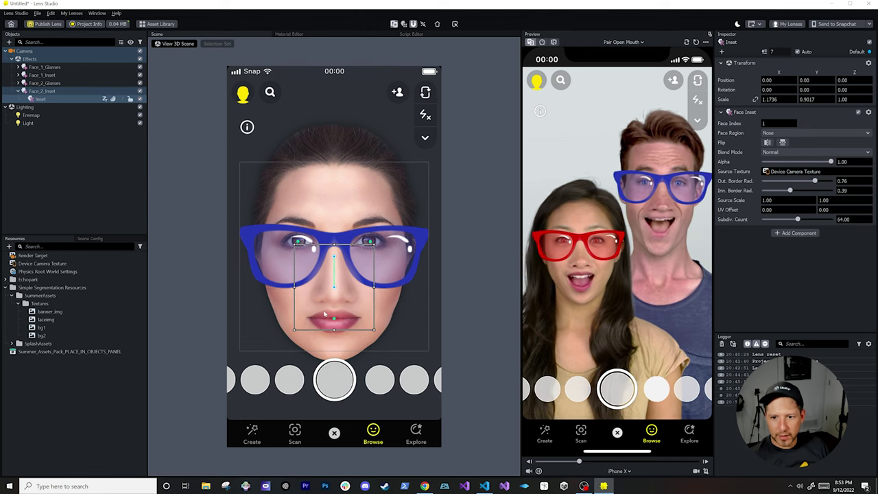
# Rescale the second face's nose inset to about 1.17 by 0.90
pyautogui.moveTo(333, 307); pyautogui.dragTo(331, 300)
pyautogui.scroll(5, 333, 293)
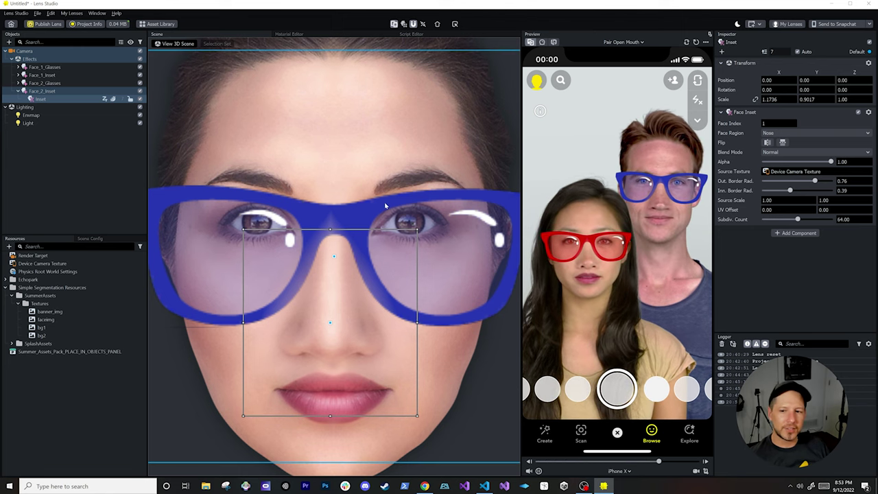
pyautogui.scroll(-5, 386, 206)
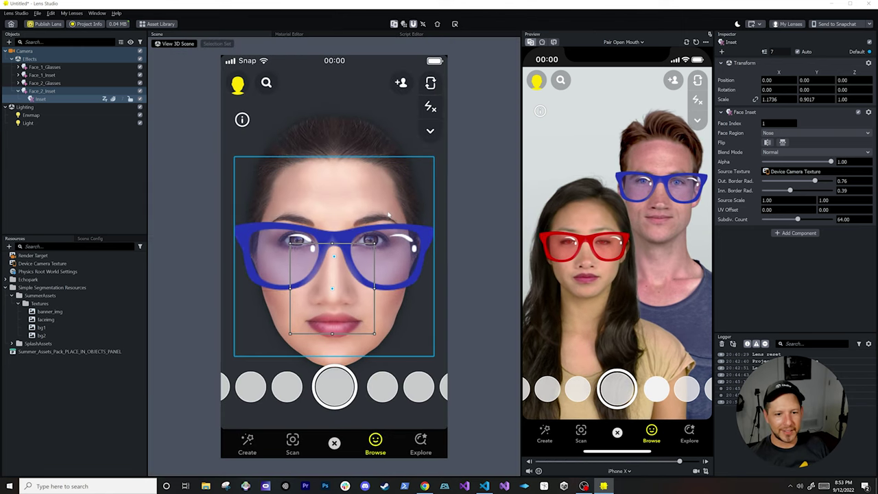
pyautogui.click(23, 91)
pyautogui.click(45, 67)
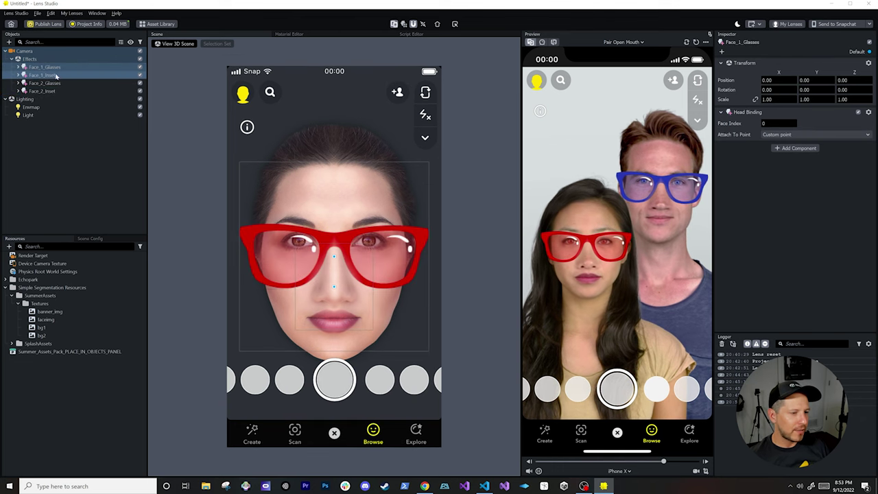
pyautogui.click(58, 75)
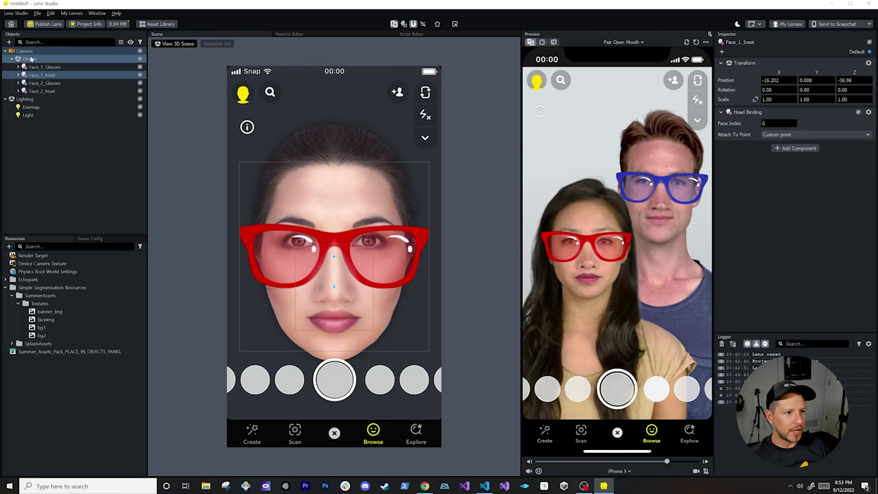
# Add a Face Retouch effect and rename it Face_1_Retouch
pyautogui.click(9, 42)
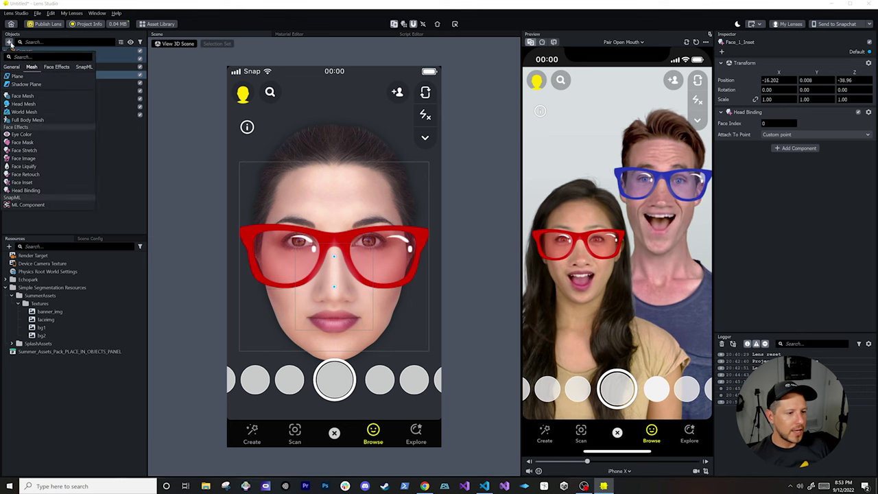
pyautogui.click(56, 67)
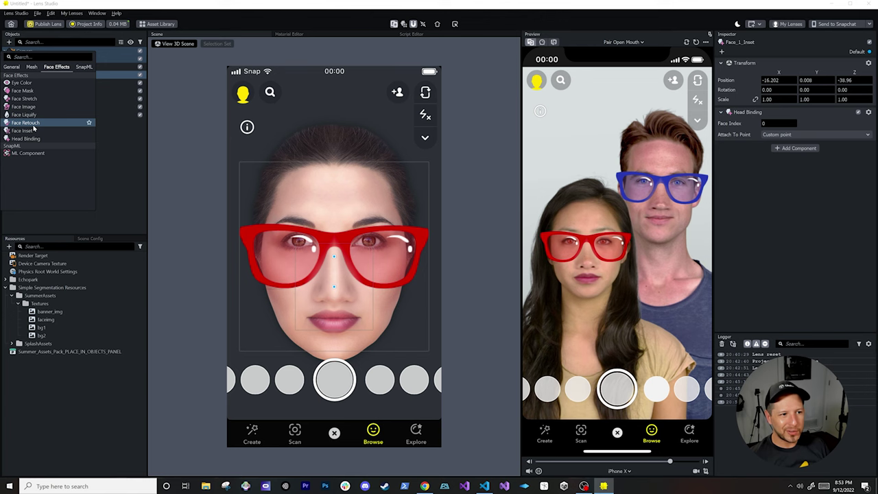
pyautogui.click(37, 125)
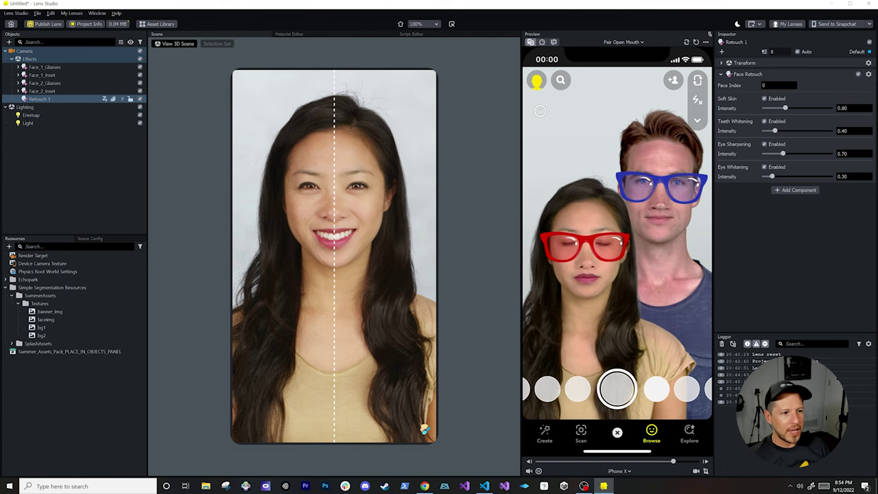
pyautogui.click(41, 100)
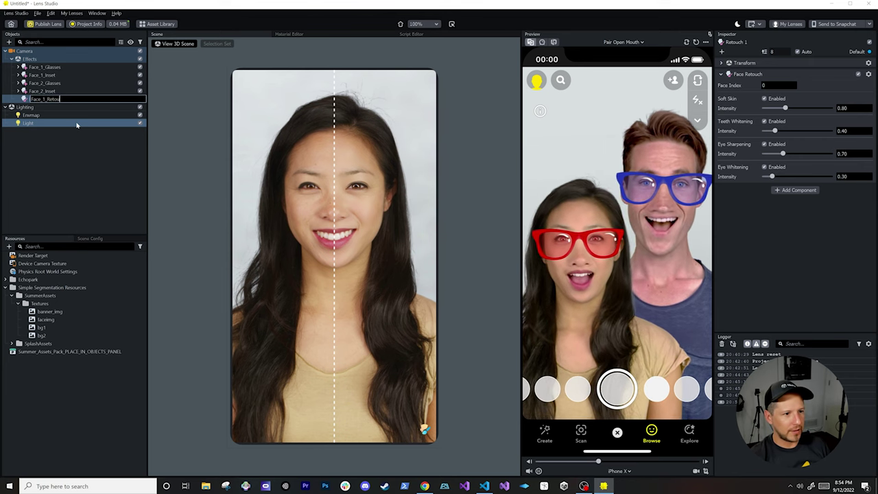
pyautogui.press('Return')
# Duplicate Face_1_Retouch as Face_2_Retouch for face index 1, with soft skin 1.40 and teeth whitening 1.00
pyautogui.hotkey('ctrl', 'd')
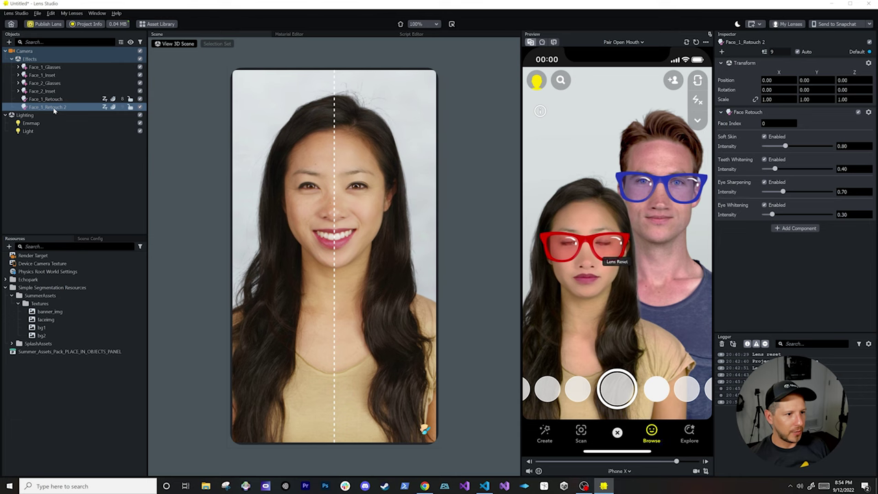
pyautogui.press('F2')
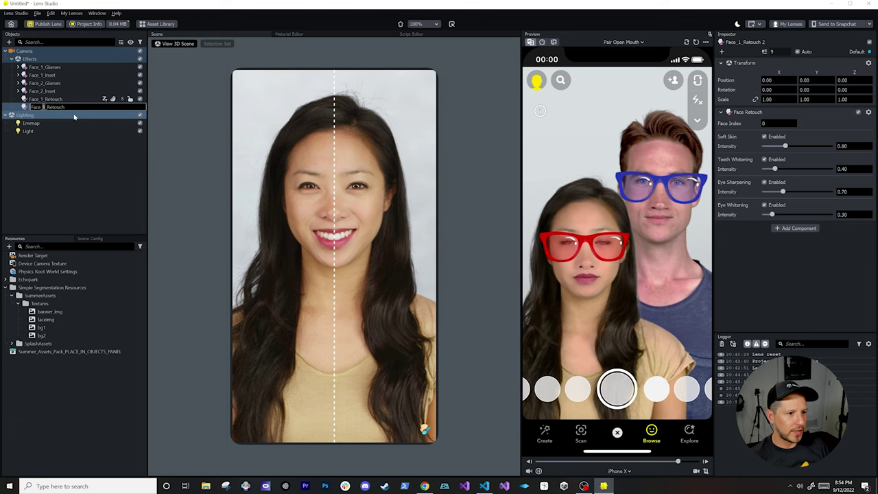
pyautogui.write('2')
pyautogui.press('Return')
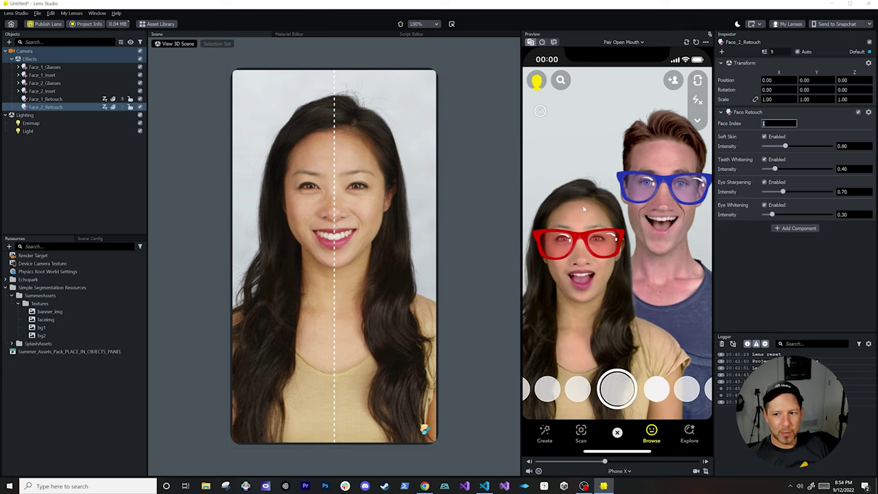
pyautogui.moveTo(788, 145); pyautogui.dragTo(788, 170)
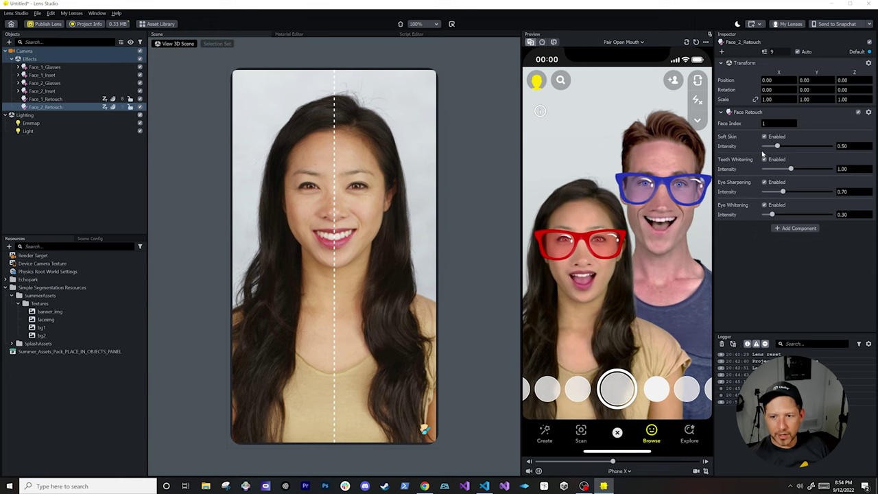
pyautogui.moveTo(778, 147); pyautogui.dragTo(803, 147)
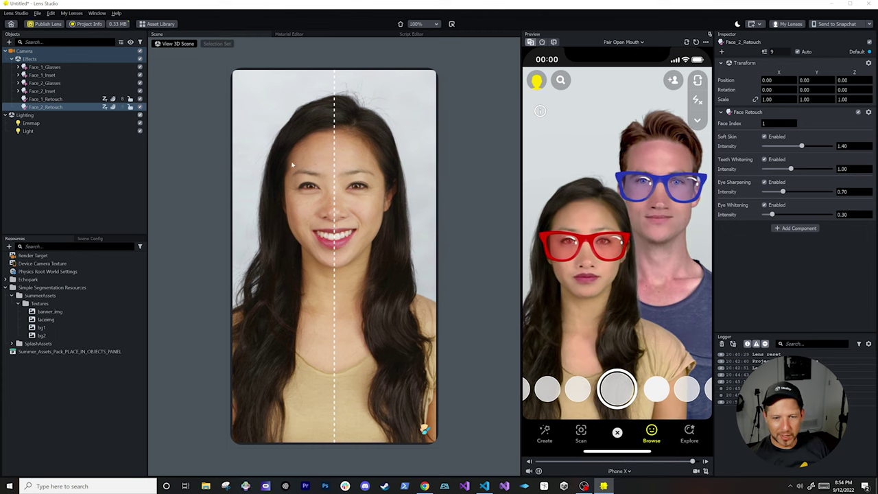
# Raise Face_1_Retouch's soft skin intensity to 1.40 and preview the lens on the live webcam
pyautogui.click(45, 99)
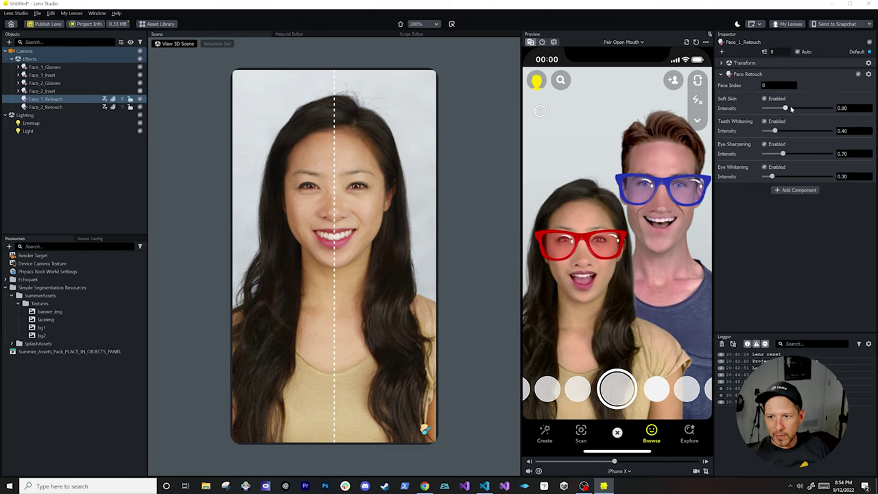
pyautogui.moveTo(818, 110); pyautogui.dragTo(805, 111)
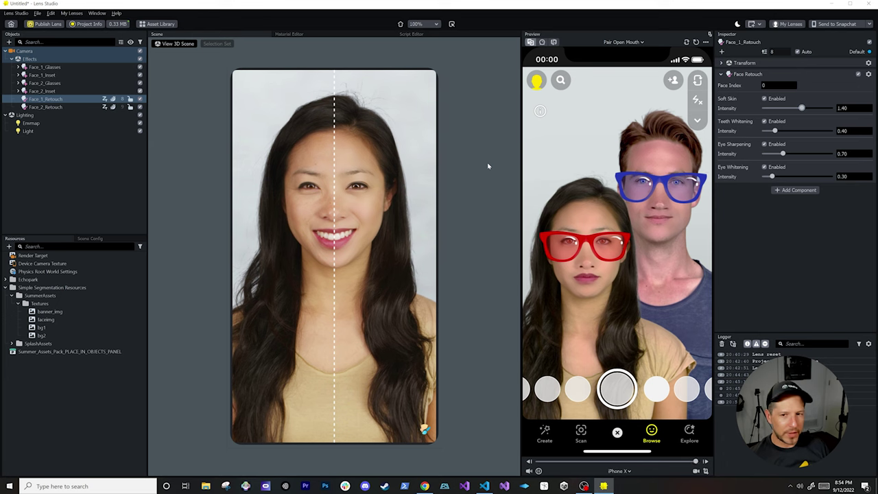
pyautogui.click(542, 41)
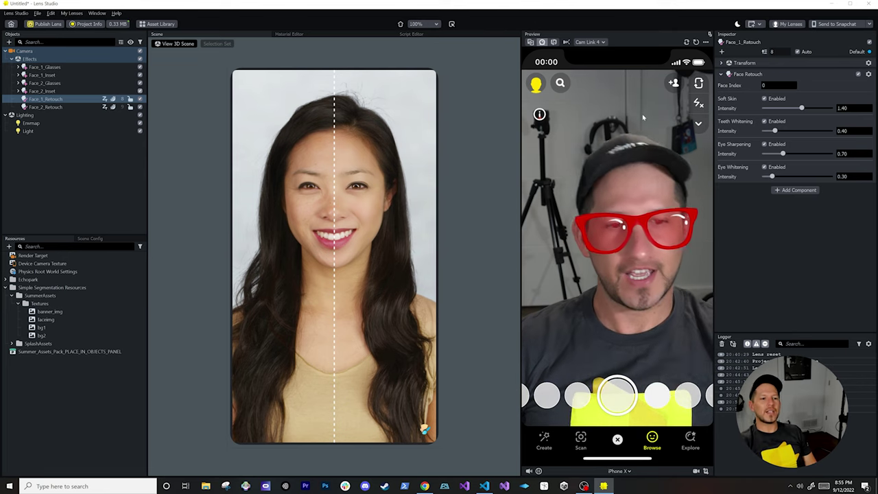
# Move Face_1_Inset's inset higher, round its outer border, then restore the Pair Open Mouth preview
pyautogui.click(18, 74)
pyautogui.click(40, 82)
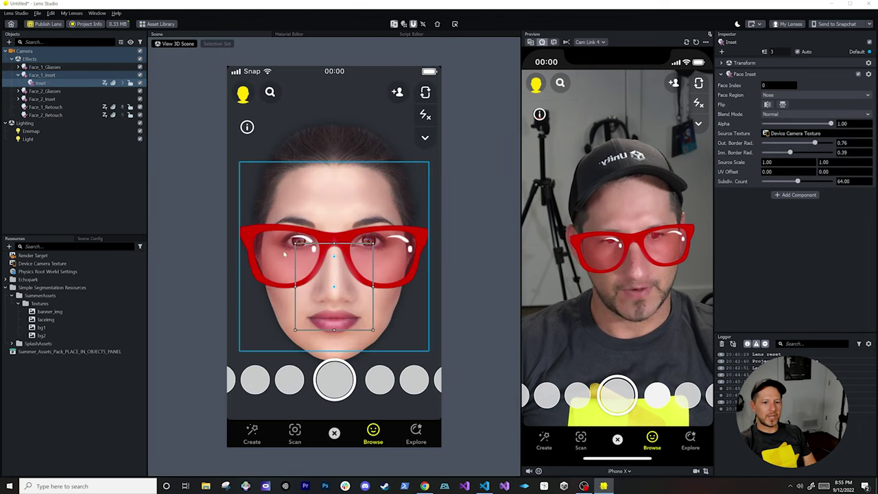
pyautogui.moveTo(338, 264)
pyautogui.mouseDown()
pyautogui.moveTo(298, 263)
pyautogui.moveTo(324, 190)
pyautogui.moveTo(338, 179)
pyautogui.moveTo(336, 268)
pyautogui.mouseUp()
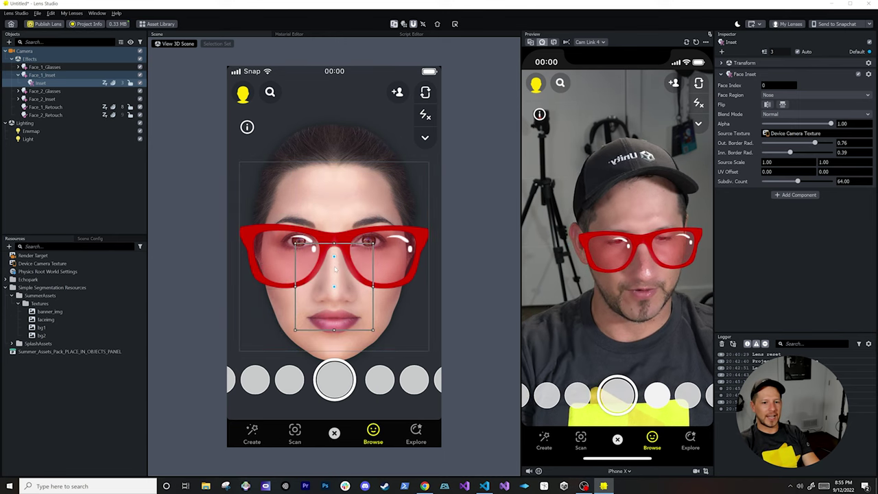
pyautogui.click(382, 335)
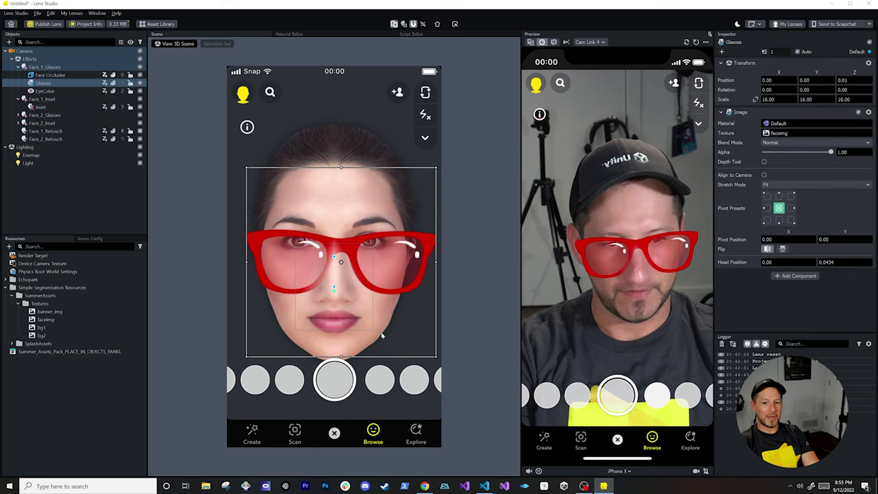
pyautogui.moveTo(380, 334)
pyautogui.mouseDown()
pyautogui.moveTo(373, 329)
pyautogui.moveTo(380, 337)
pyautogui.mouseUp()
pyautogui.click(371, 327)
pyautogui.moveTo(361, 303); pyautogui.dragTo(358, 297)
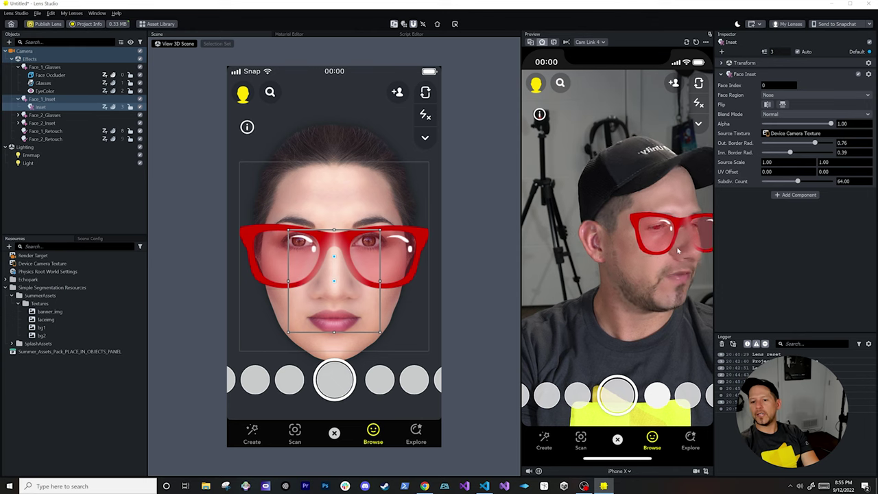
pyautogui.moveTo(813, 142); pyautogui.dragTo(790, 156)
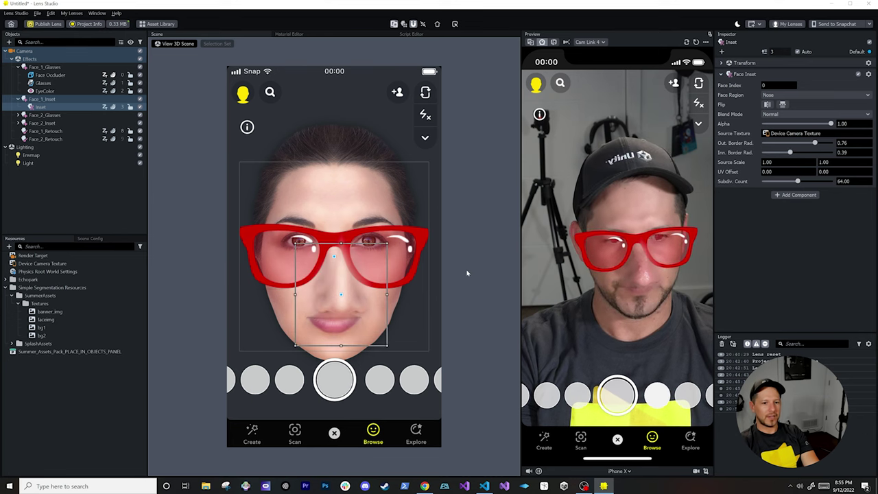
pyautogui.click(530, 42)
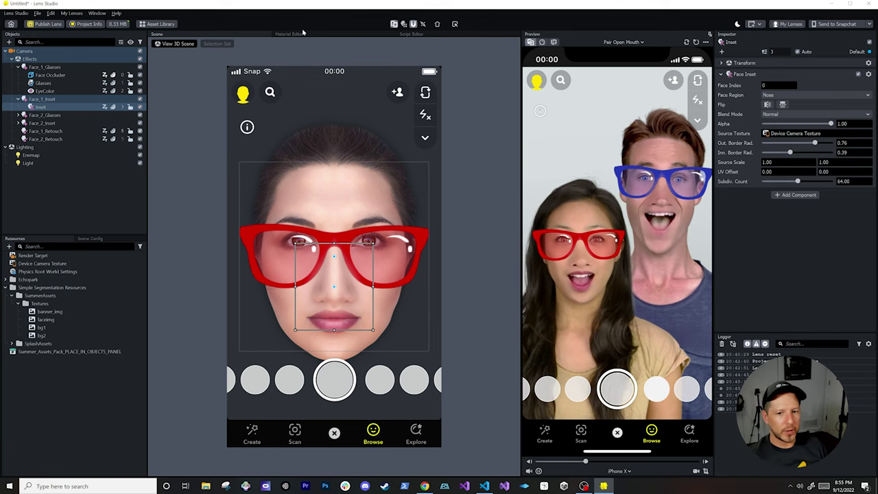
# Add an Instant Photo color correction under the Camera for a warm vintage tint
pyautogui.click(18, 66)
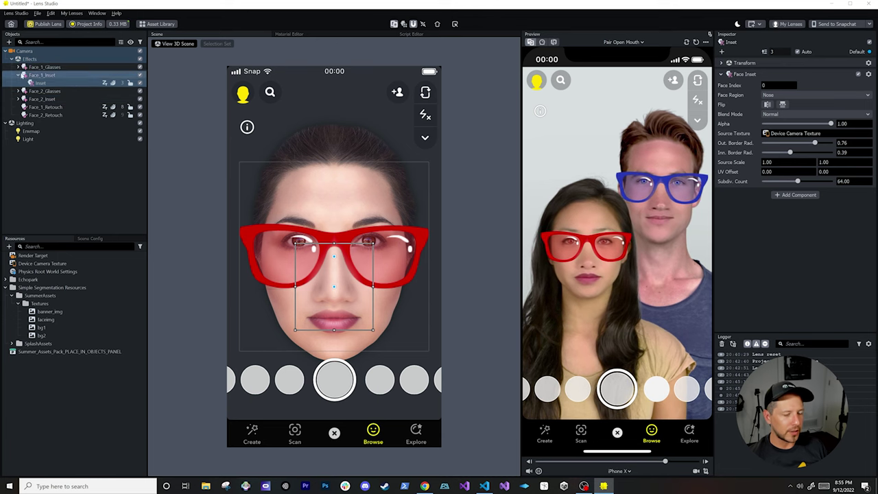
pyautogui.click(17, 74)
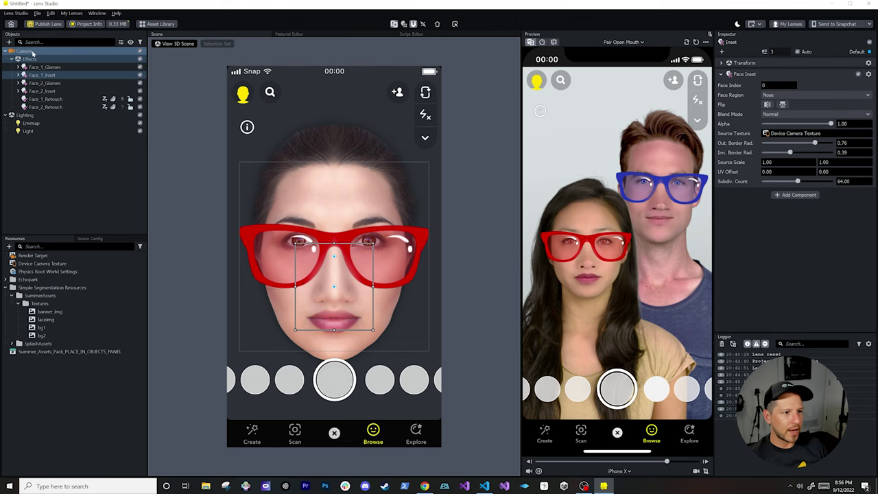
pyautogui.click(24, 51)
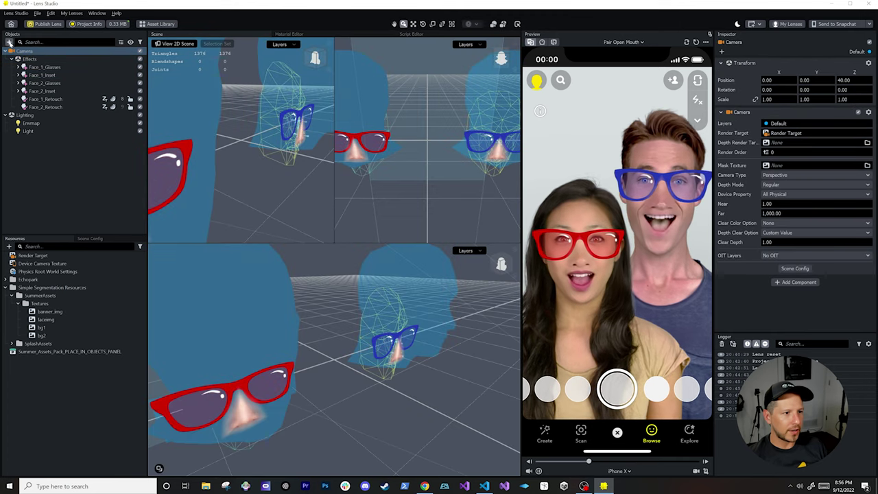
pyautogui.click(9, 42)
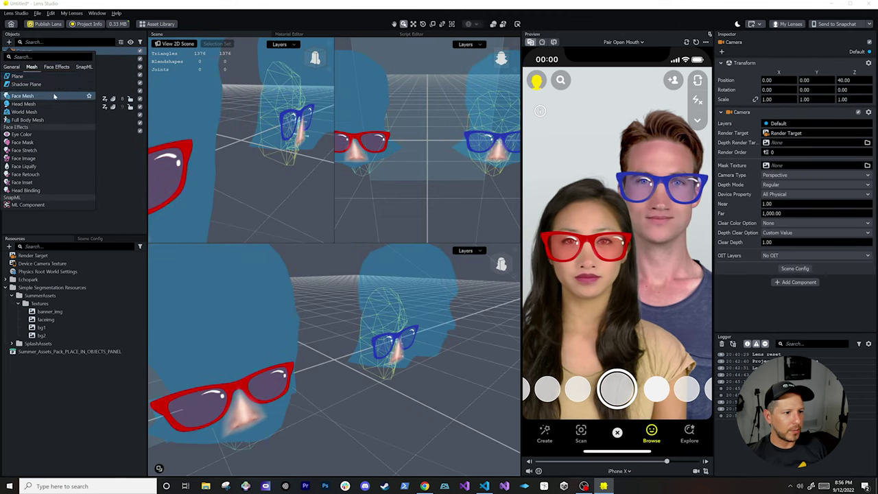
pyautogui.click(56, 68)
pyautogui.click(20, 66)
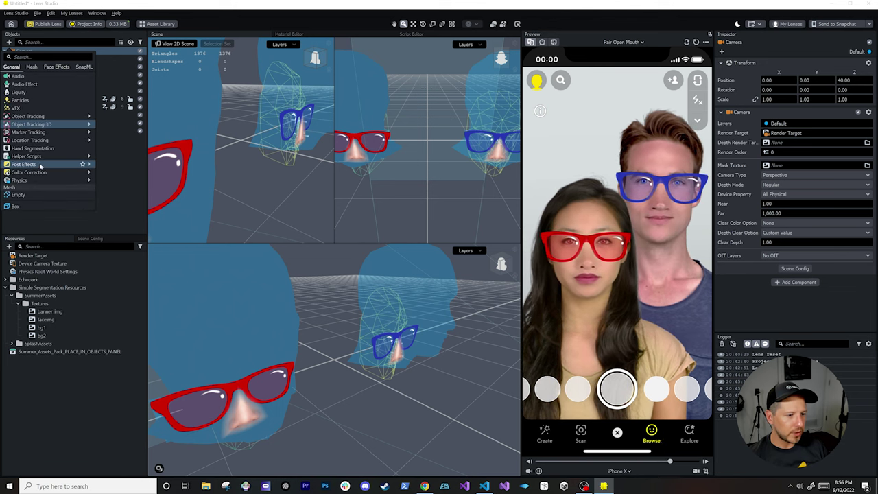
pyautogui.moveTo(40, 167)
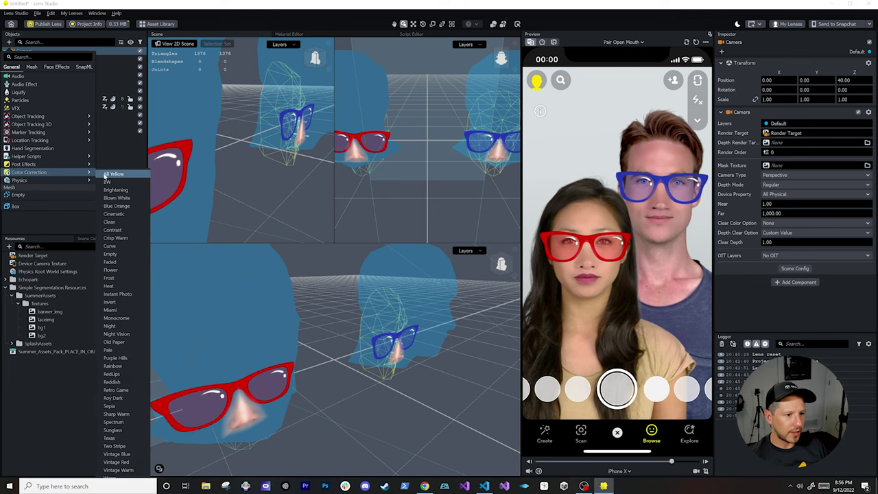
pyautogui.press('Escape')
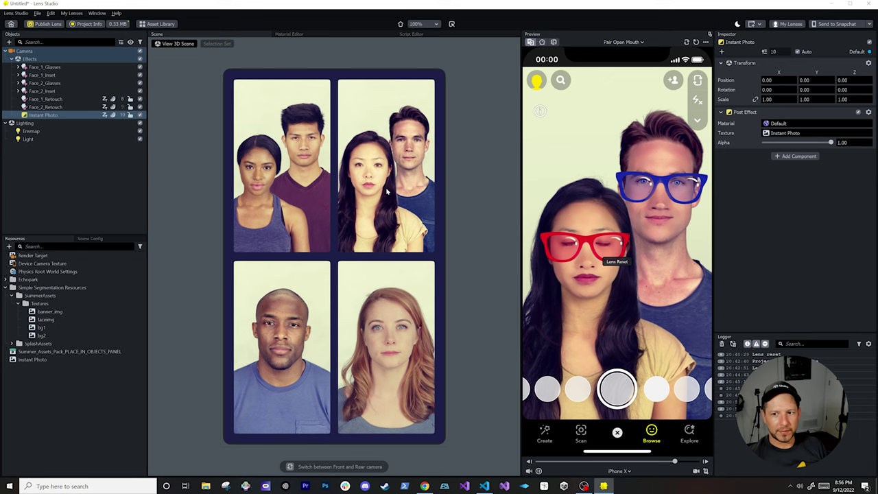
# Try a weaker Instant Photo strength and add a Night Vision color correction
pyautogui.moveTo(831, 142); pyautogui.dragTo(872, 140)
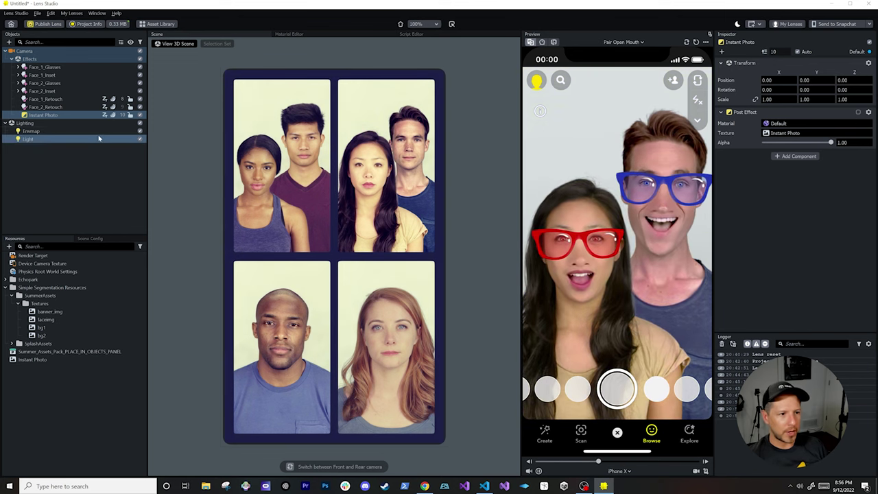
pyautogui.click(9, 42)
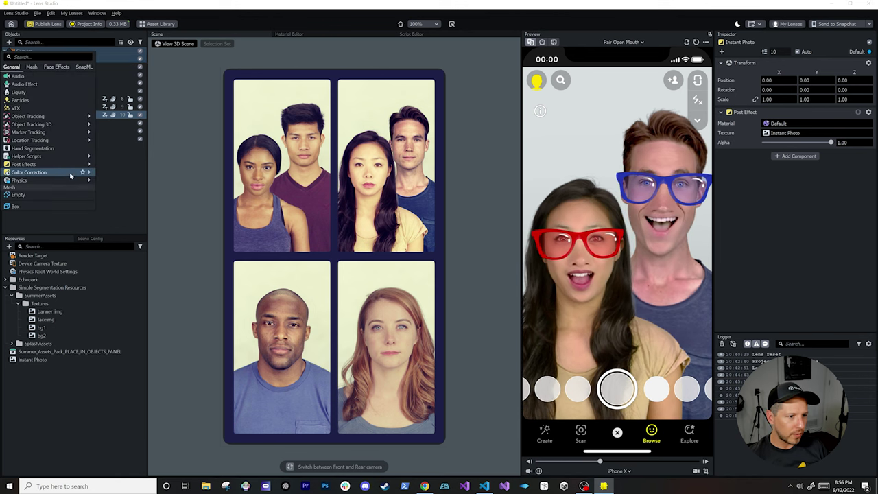
pyautogui.moveTo(71, 177)
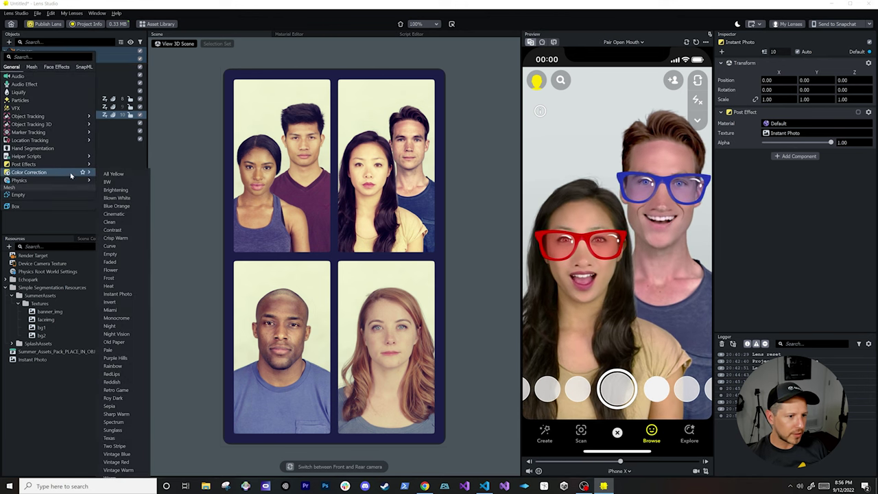
pyautogui.click(129, 334)
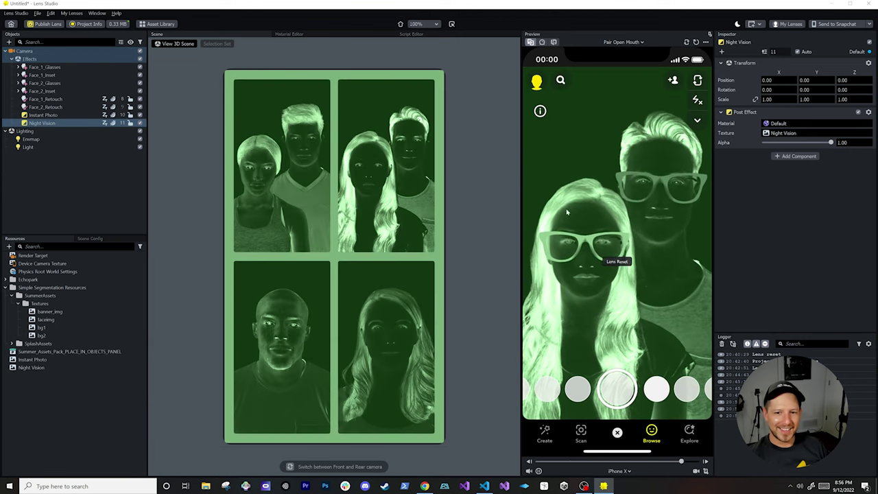
# Test Night Vision on the live webcam, then switch its post effect off
pyautogui.click(542, 42)
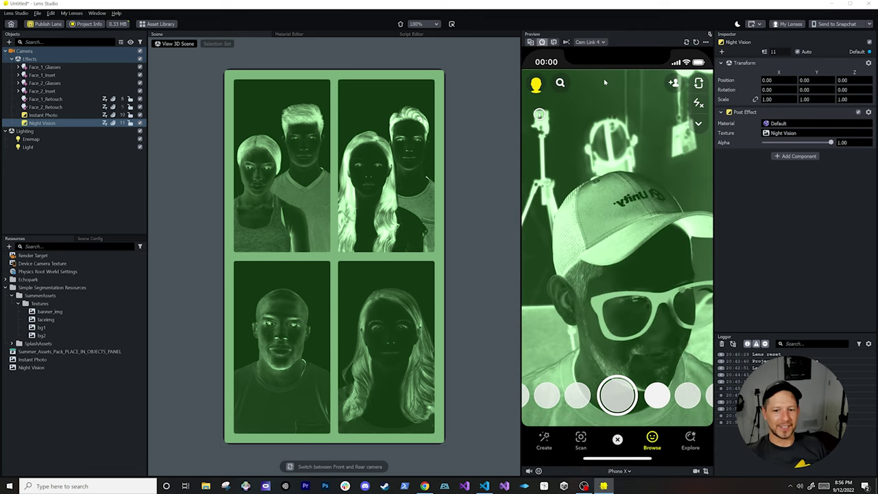
pyautogui.click(859, 112)
pyautogui.click(62, 115)
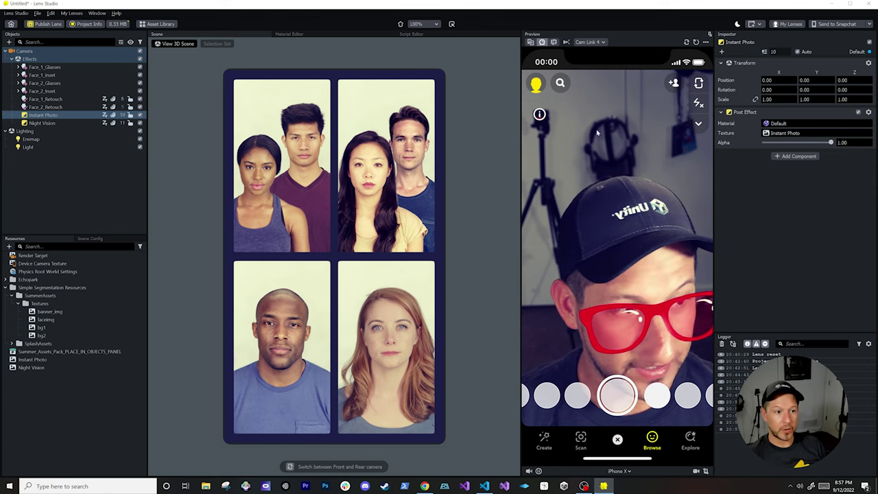
# Delete the Night Vision effect from the scene
pyautogui.click(69, 124)
pyautogui.press('Delete')
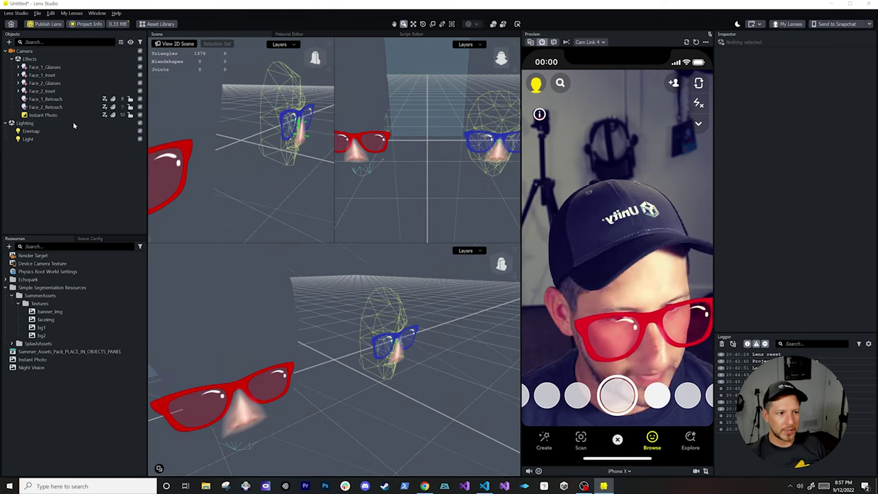
pyautogui.click(63, 115)
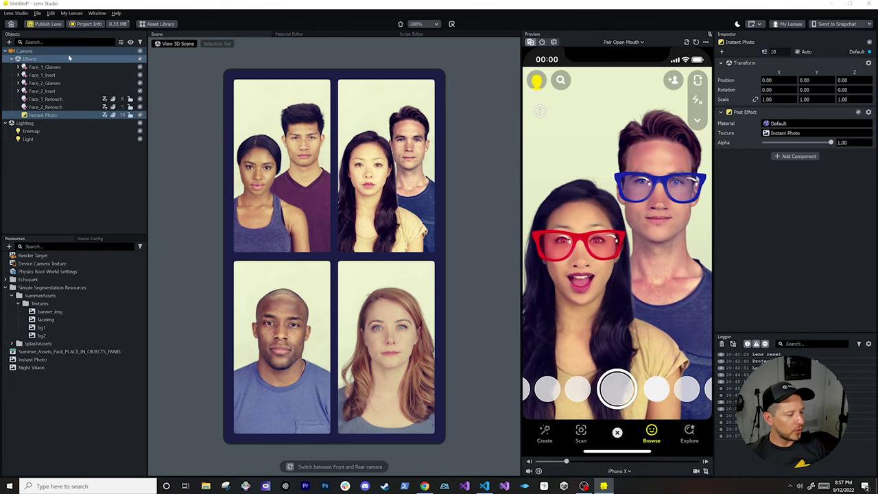
# Add an Oil Paint post effect from General > Post Effects
pyautogui.click(9, 43)
pyautogui.moveTo(43, 168)
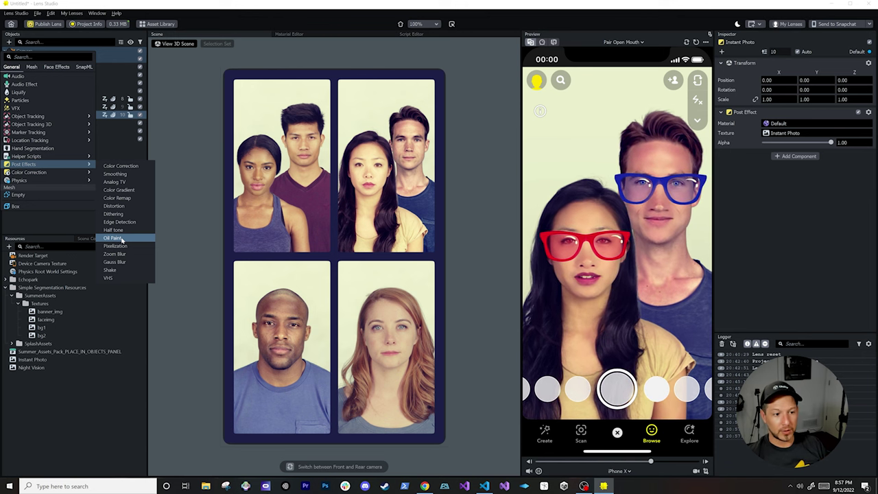
pyautogui.click(122, 239)
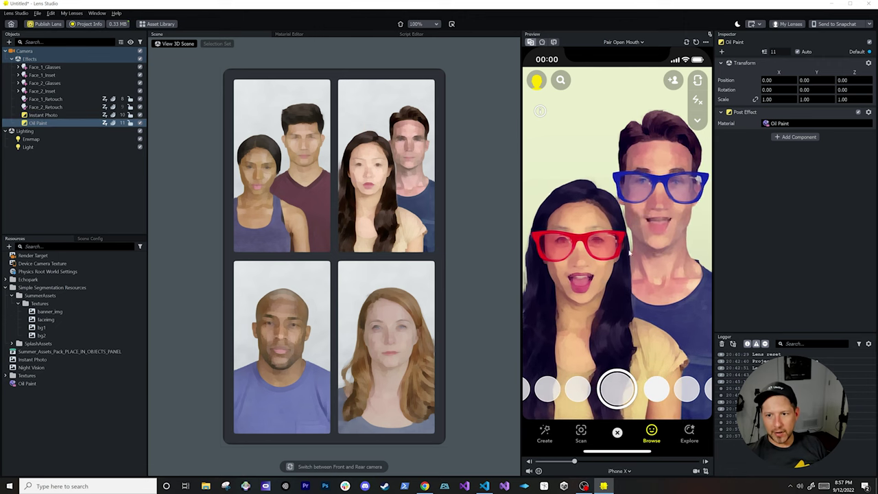
# Lower the Oil Paint material's Offset graph parameter from 4.50 to about 0.97
pyautogui.rightClick(781, 124)
pyautogui.click(794, 143)
pyautogui.scroll(-2, 772, 164)
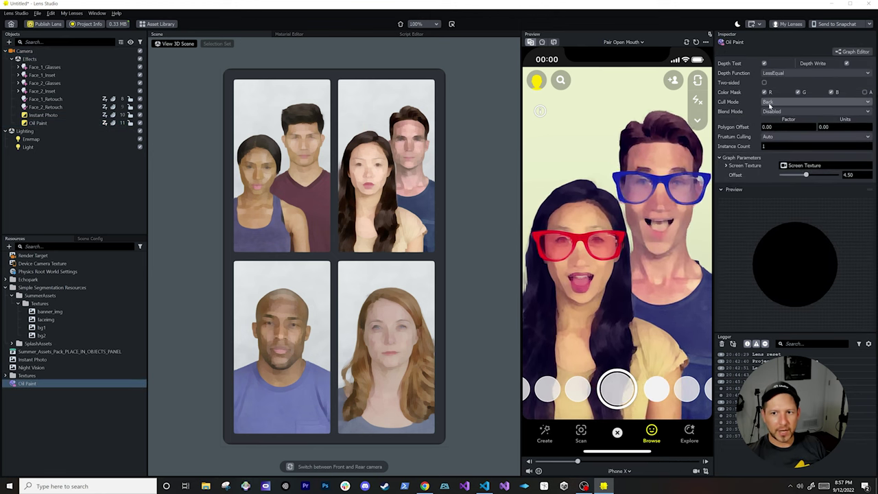
pyautogui.scroll(2, 803, 165)
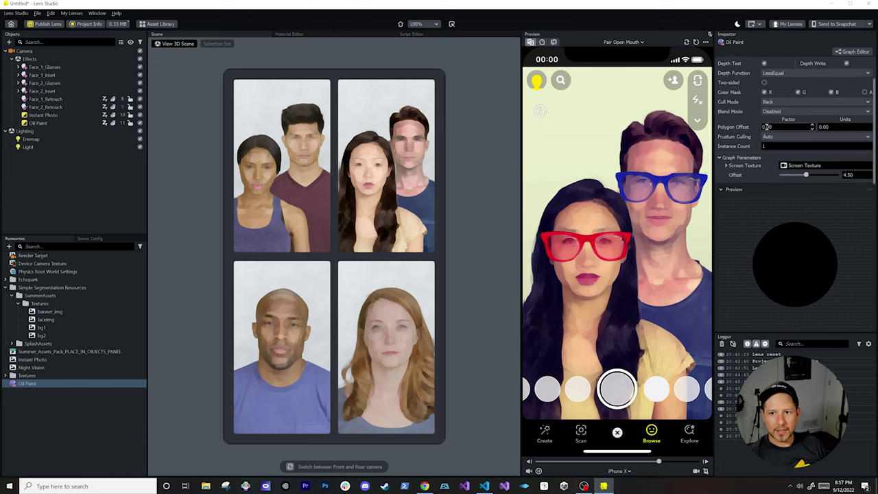
pyautogui.scroll(-2, 796, 149)
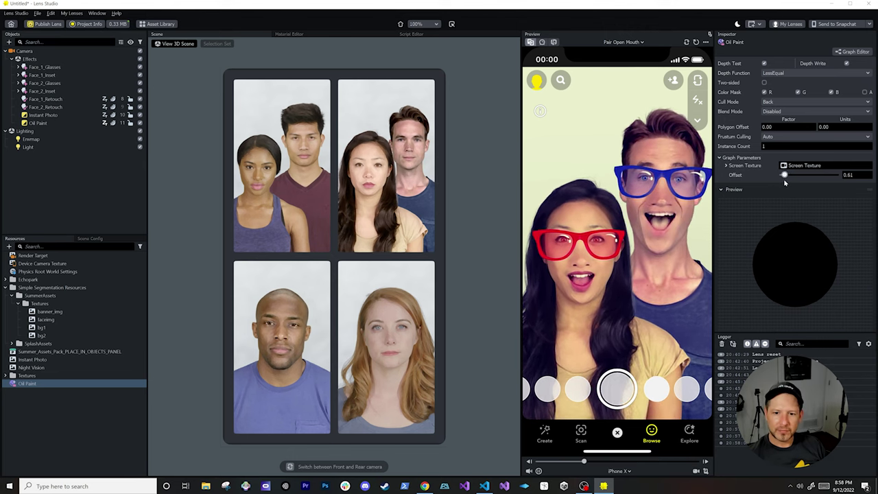
pyautogui.moveTo(785, 181); pyautogui.dragTo(787, 182)
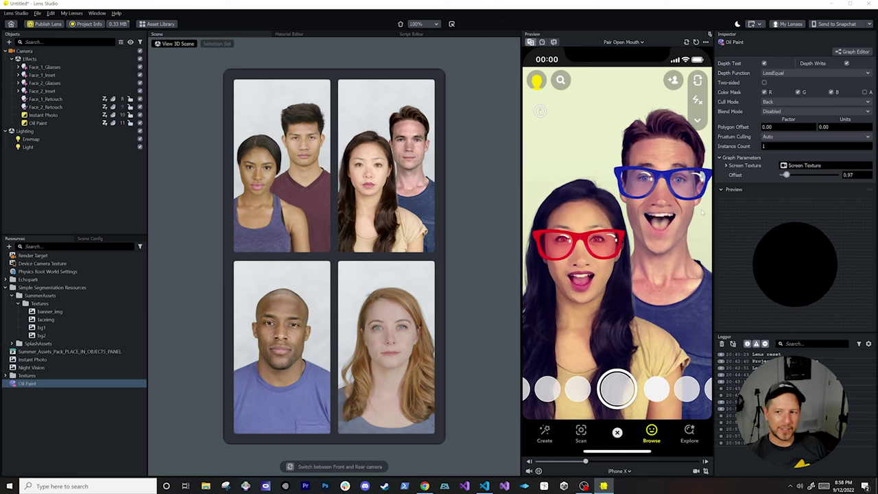
pyautogui.click(42, 124)
pyautogui.click(9, 42)
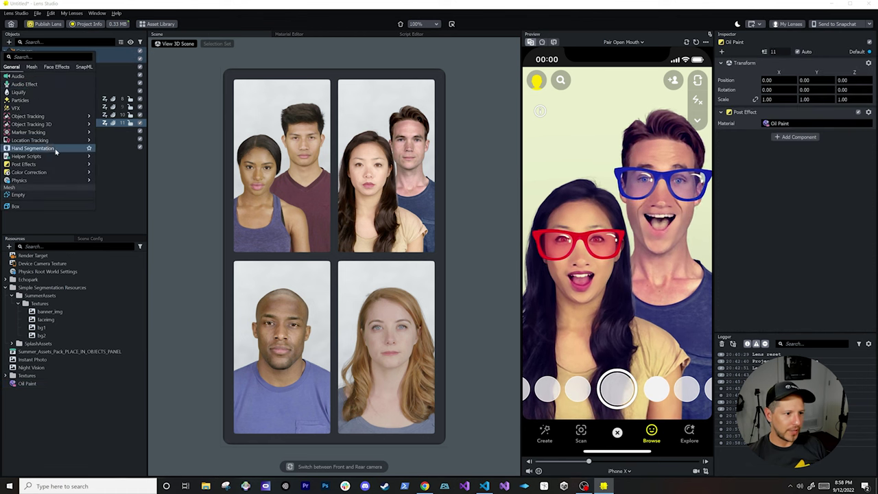
# Add an Edge Detection post effect, then delete it again
pyautogui.moveTo(83, 166)
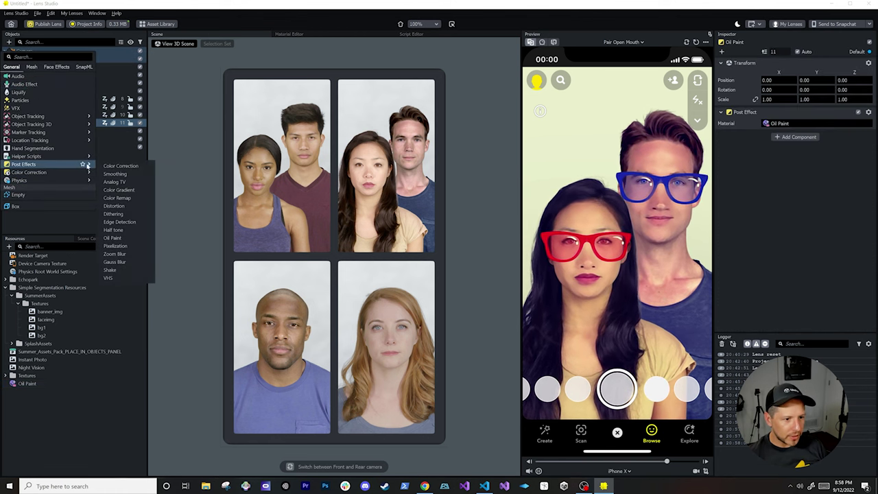
pyautogui.press('Escape')
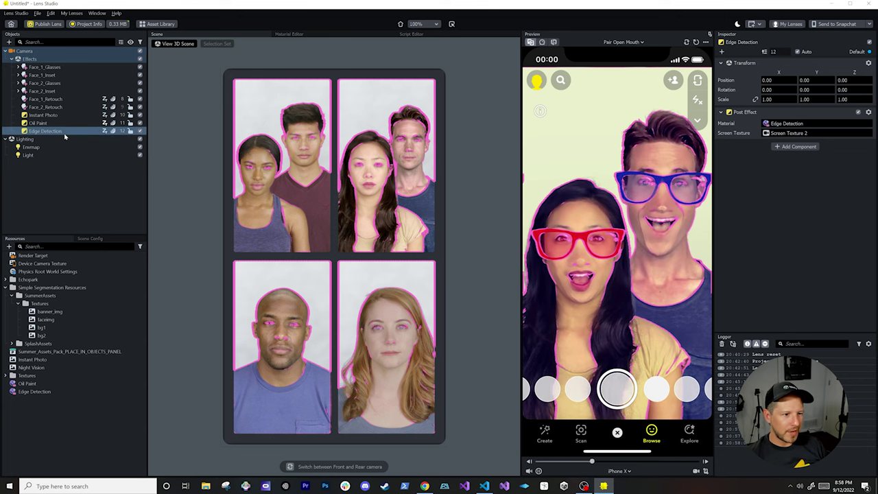
pyautogui.press('Delete')
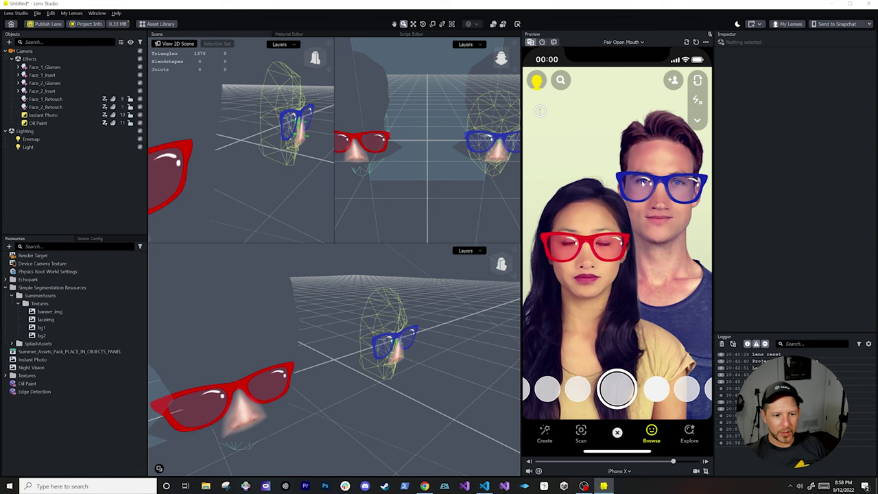
# Orbit the 3D views around the heads and bring up Face_2_Retouch's settings
pyautogui.moveTo(322, 162); pyautogui.dragTo(199, 199, button='right')
pyautogui.moveTo(206, 164); pyautogui.dragTo(194, 137, button='right')
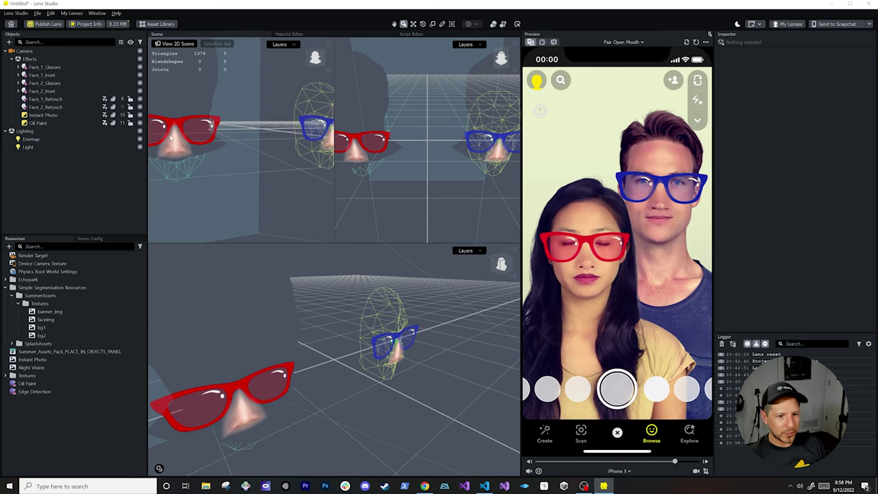
pyautogui.moveTo(408, 386)
pyautogui.mouseDown(button='right')
pyautogui.moveTo(344, 372)
pyautogui.moveTo(413, 381)
pyautogui.mouseUp(button='right')
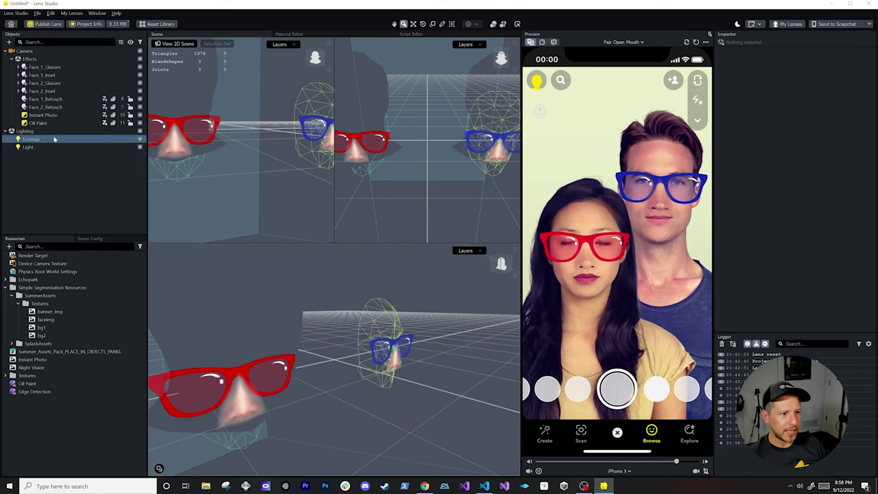
pyautogui.click(41, 107)
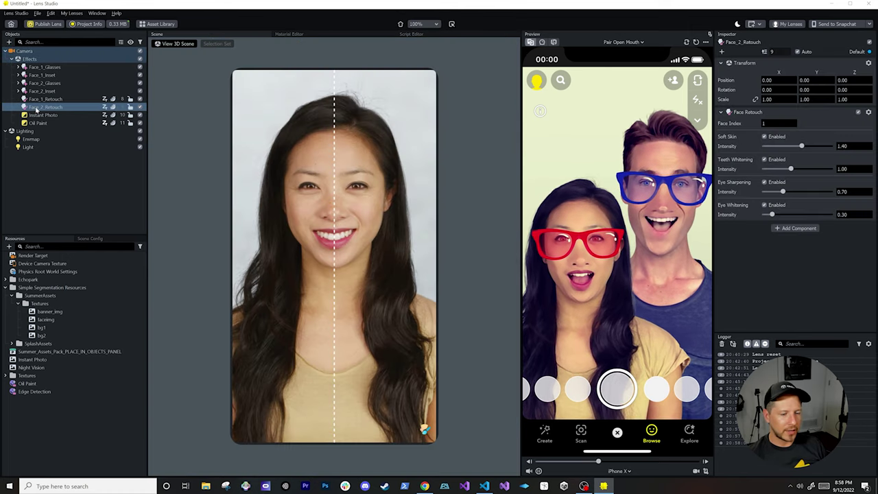
# Add a Face Liquify face effect under Face_1_Glasses
pyautogui.click(43, 67)
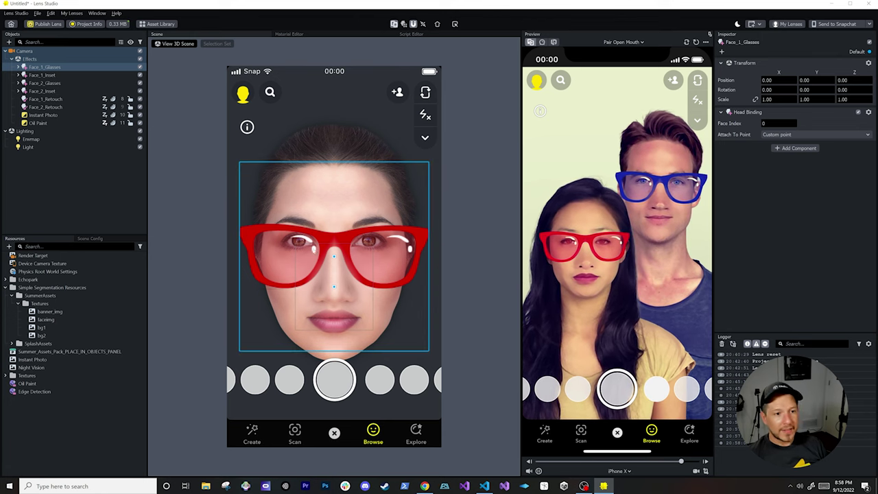
pyautogui.click(9, 42)
pyautogui.click(55, 66)
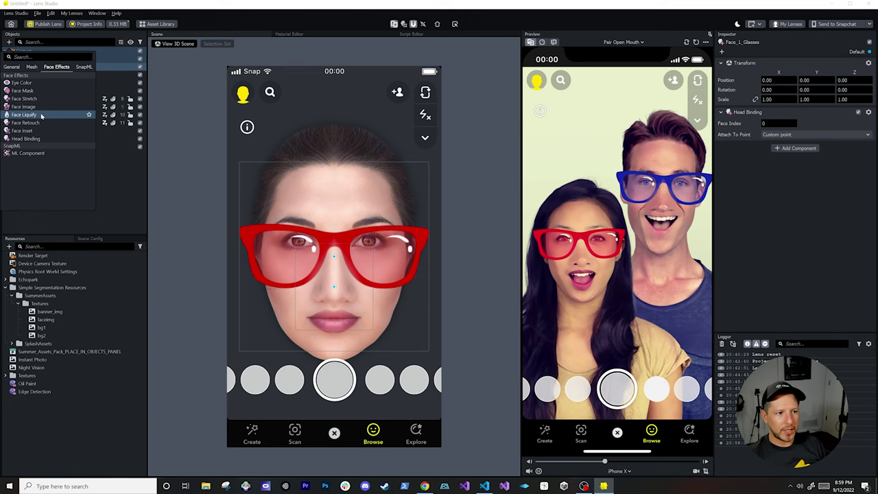
pyautogui.click(41, 116)
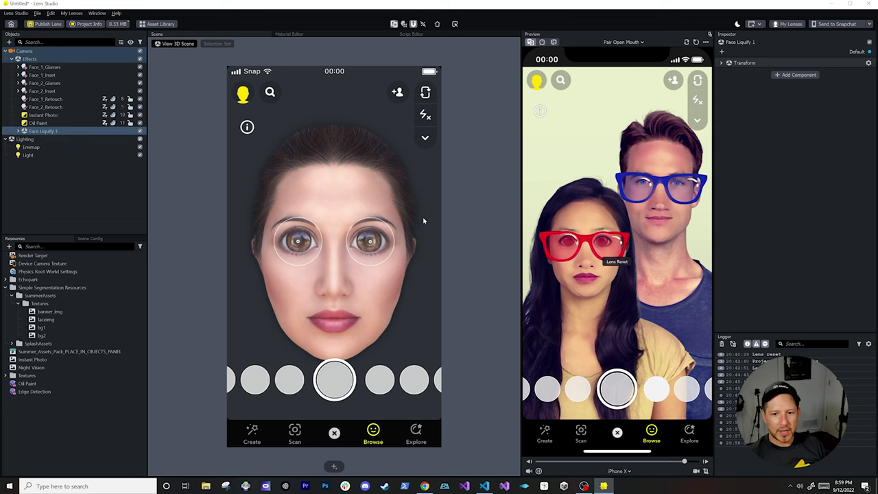
# Enlarge both eye liquify areas, shrink the right-eye radius, then delete Face Liquify 1
pyautogui.click(301, 246)
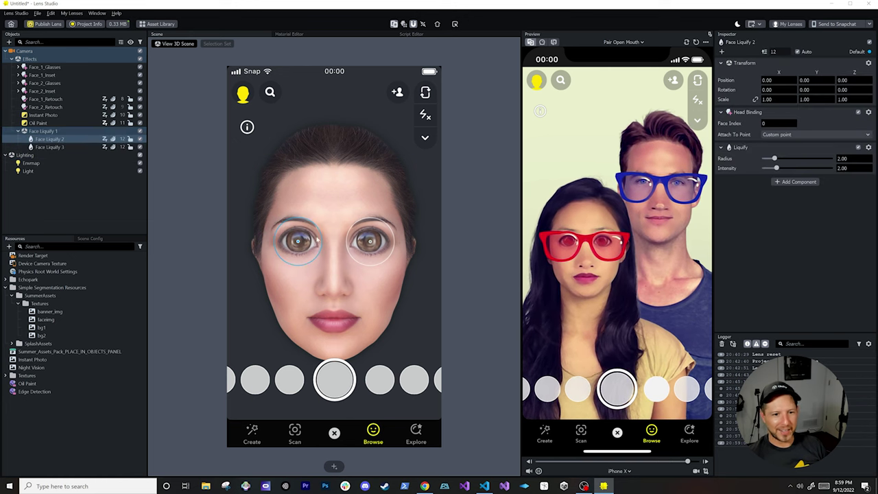
pyautogui.moveTo(315, 224); pyautogui.dragTo(334, 221)
pyautogui.click(392, 240)
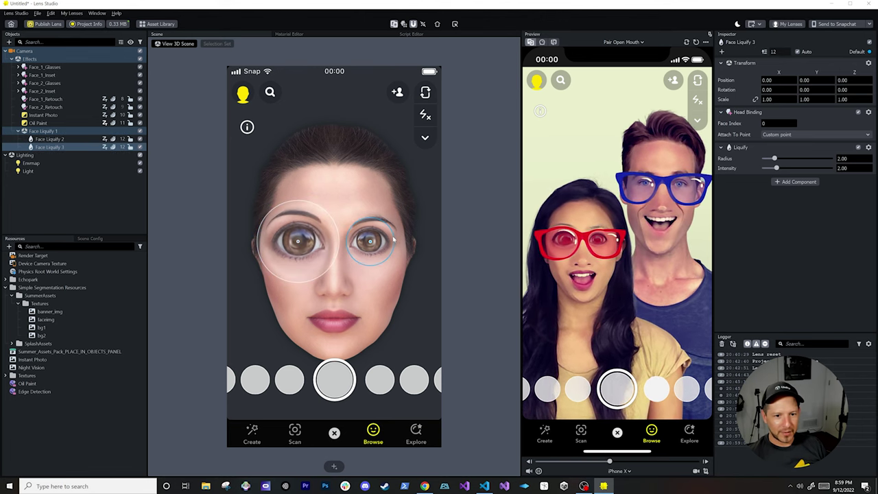
pyautogui.moveTo(393, 241); pyautogui.dragTo(417, 226)
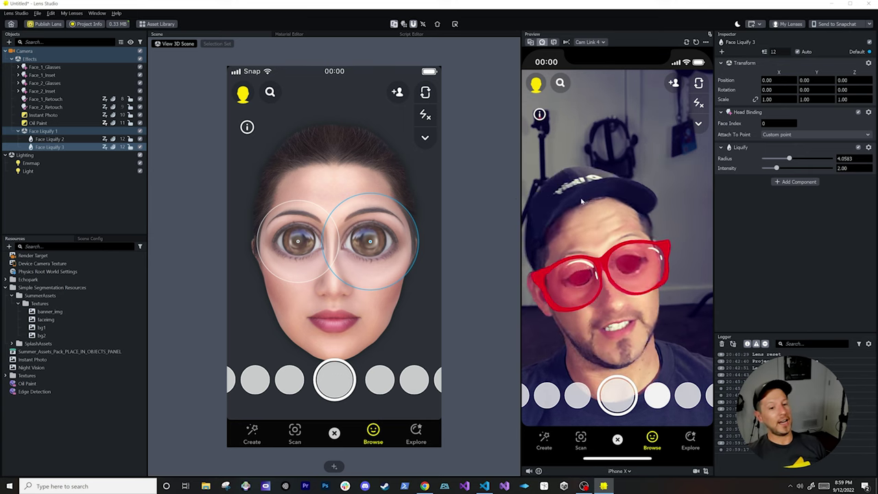
pyautogui.moveTo(789, 158)
pyautogui.mouseDown()
pyautogui.moveTo(766, 160)
pyautogui.moveTo(788, 169)
pyautogui.mouseUp()
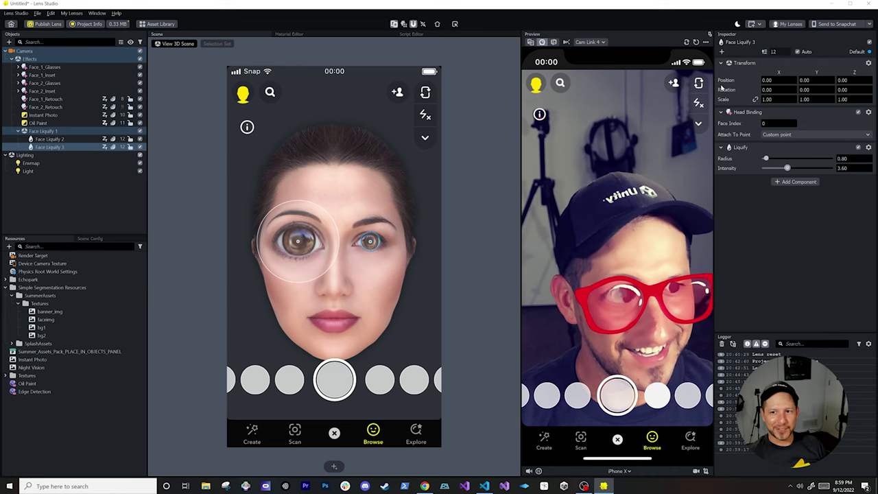
pyautogui.click(69, 130)
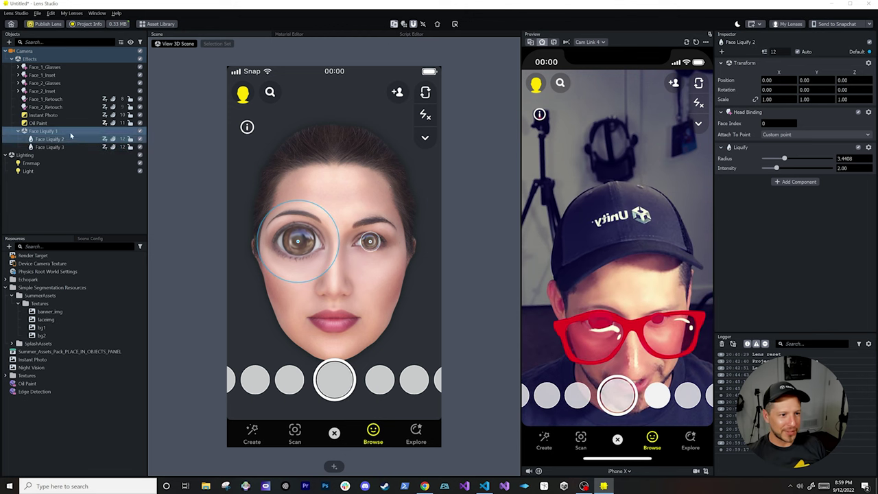
pyautogui.press('Delete')
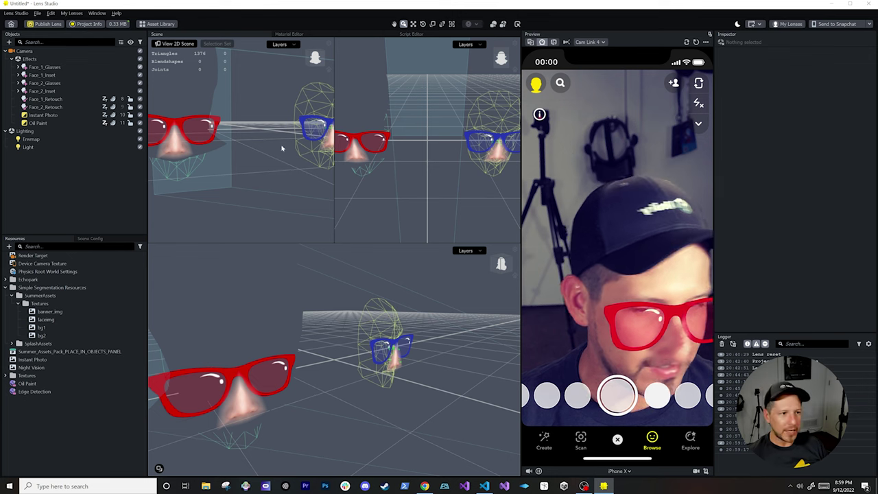
# Switch the preview back to Pair Open Mouth, expand Face_2_Glasses, and begin renaming it
pyautogui.click(532, 42)
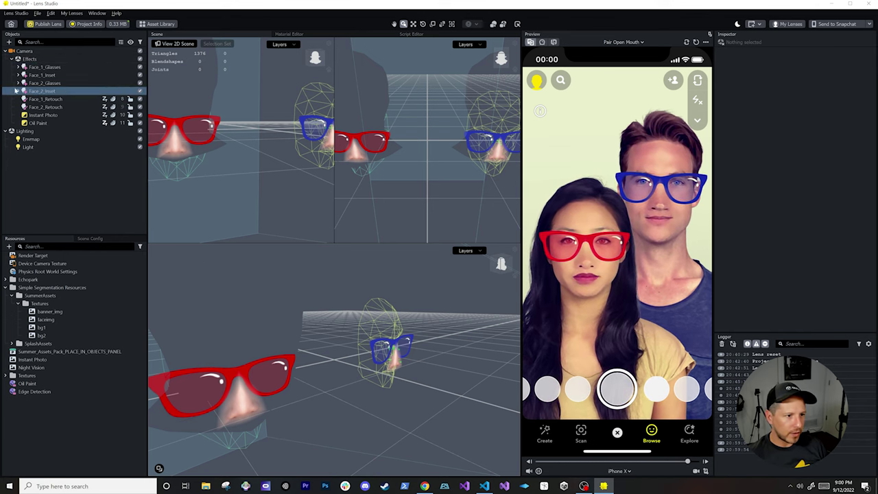
pyautogui.click(18, 83)
pyautogui.click(44, 83)
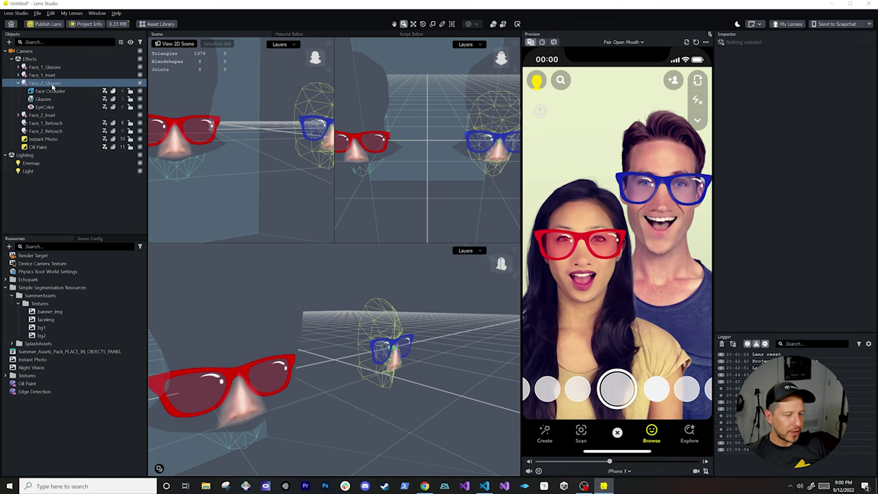
pyautogui.rightClick(60, 83)
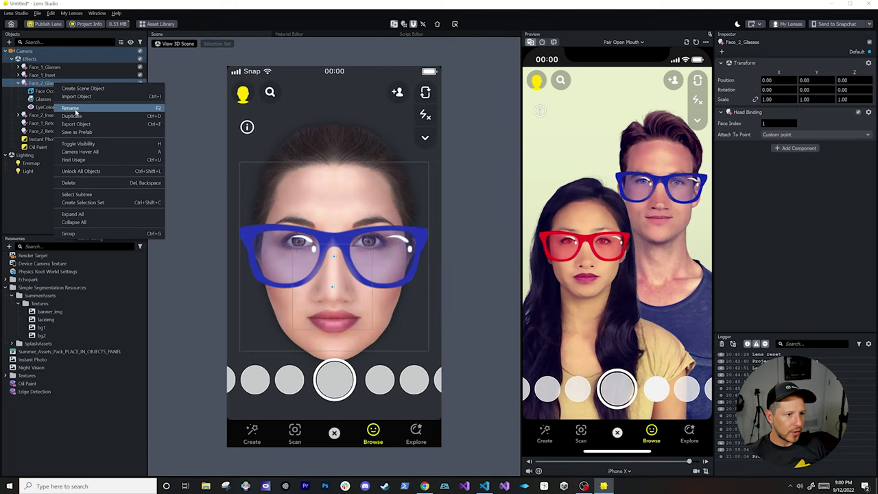
pyautogui.click(71, 108)
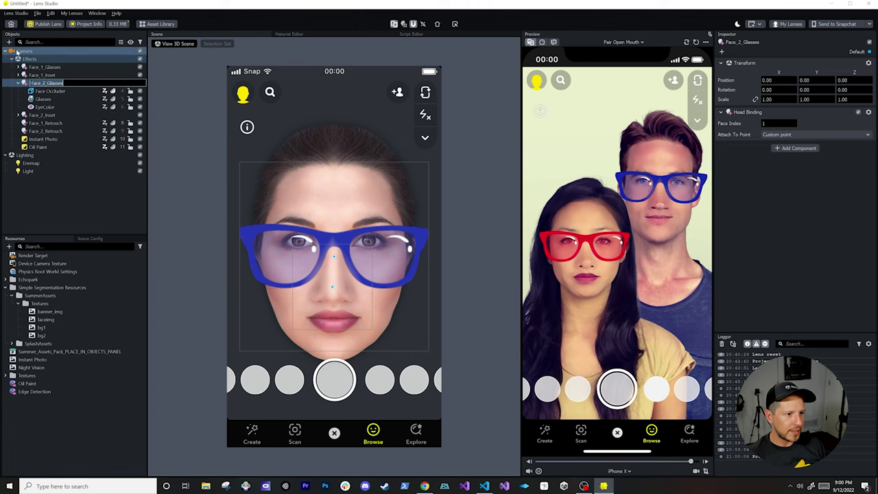
pyautogui.click(9, 42)
# Add an Image Object under Face_2_Glasses, leaving the glasses at their original size
pyautogui.write('ima')
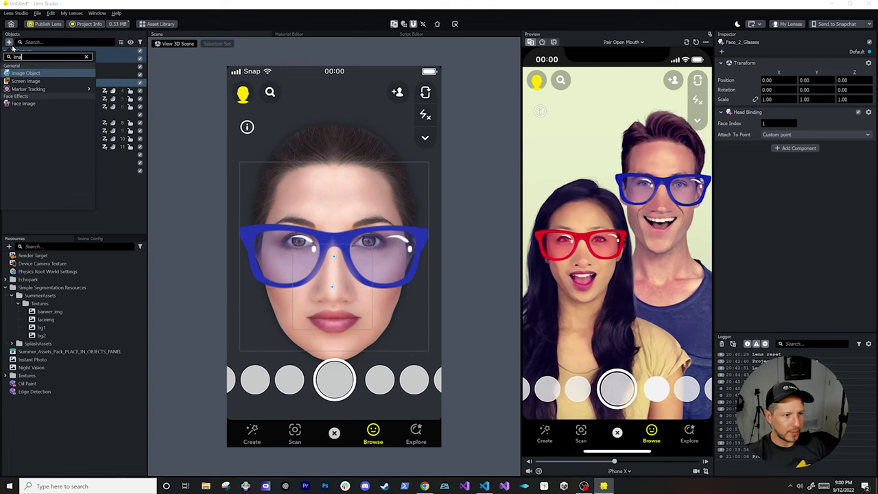
pyautogui.click(27, 73)
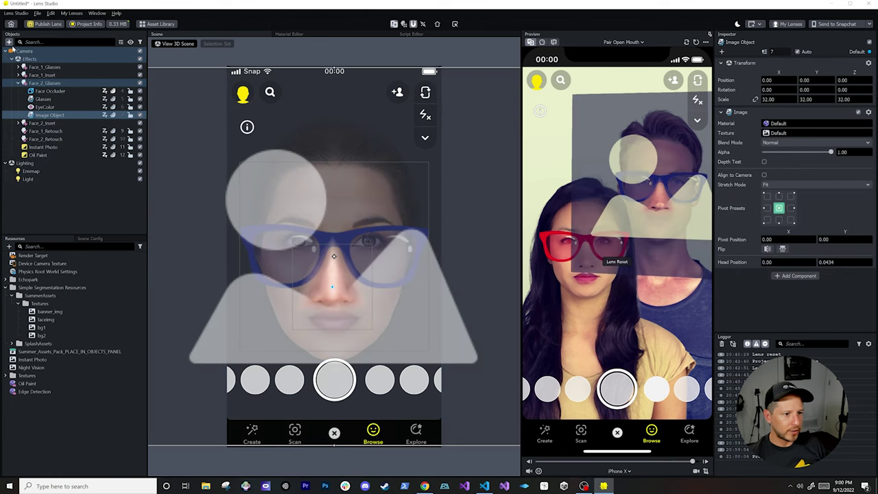
pyautogui.click(423, 345)
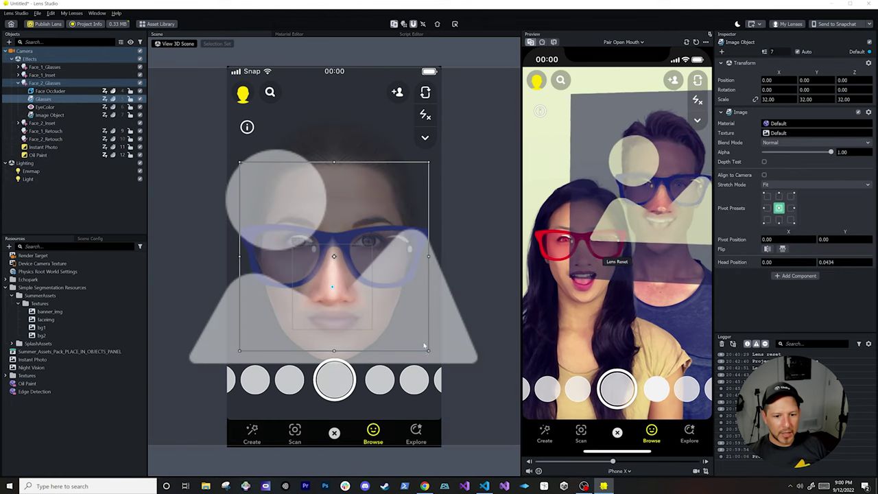
pyautogui.moveTo(429, 351); pyautogui.dragTo(333, 255)
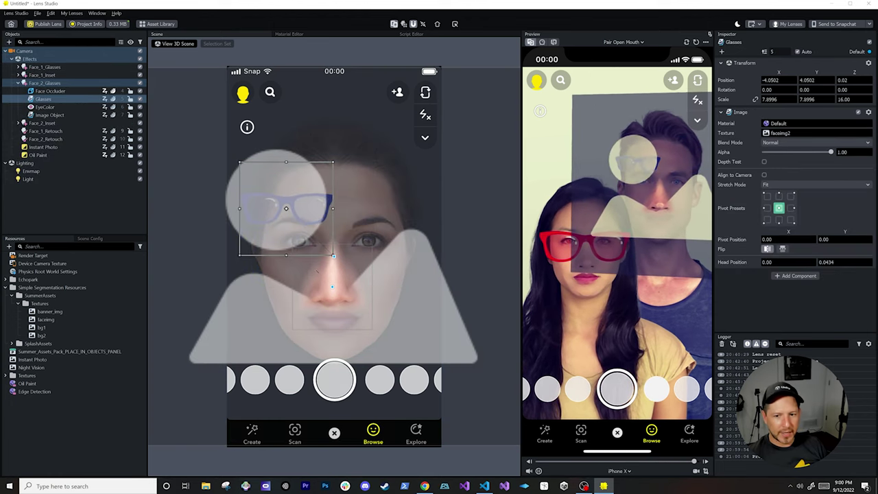
pyautogui.hotkey('ctrl', 'z')
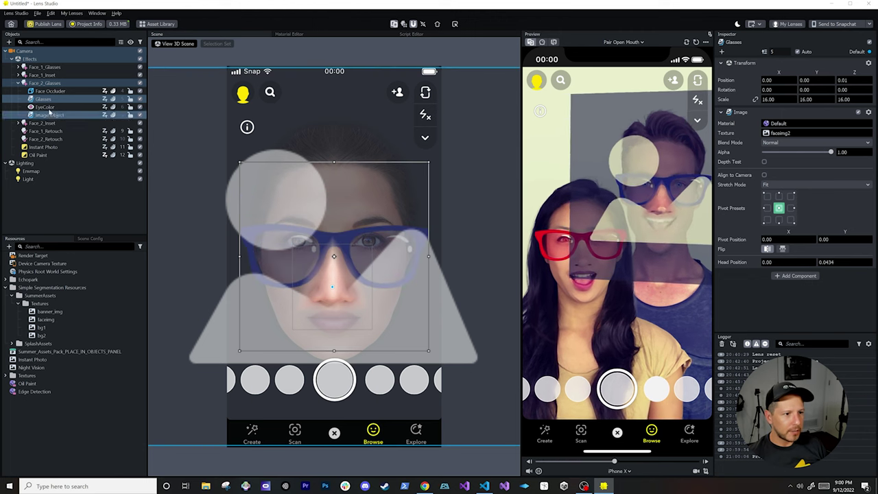
pyautogui.click(43, 115)
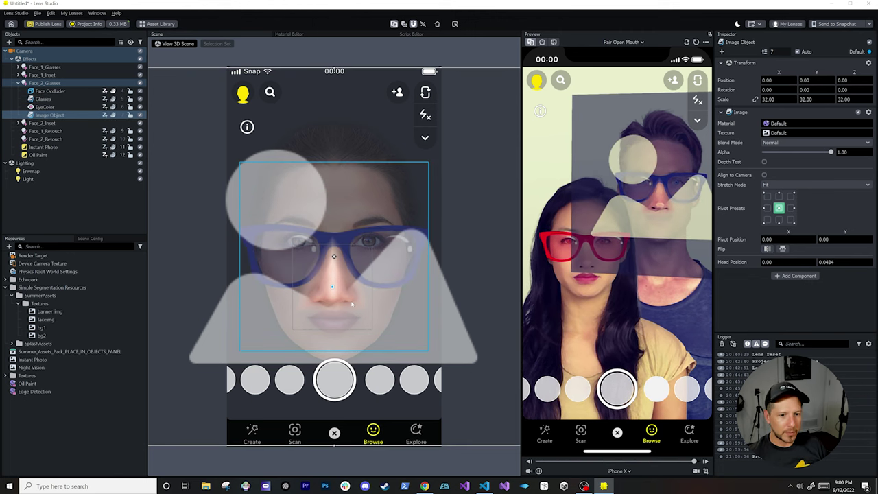
# Try resizing and moving the second face's glasses, then undo back to centre
pyautogui.click(430, 350)
pyautogui.moveTo(430, 350); pyautogui.dragTo(348, 286)
pyautogui.hotkey('ctrl', 'z')
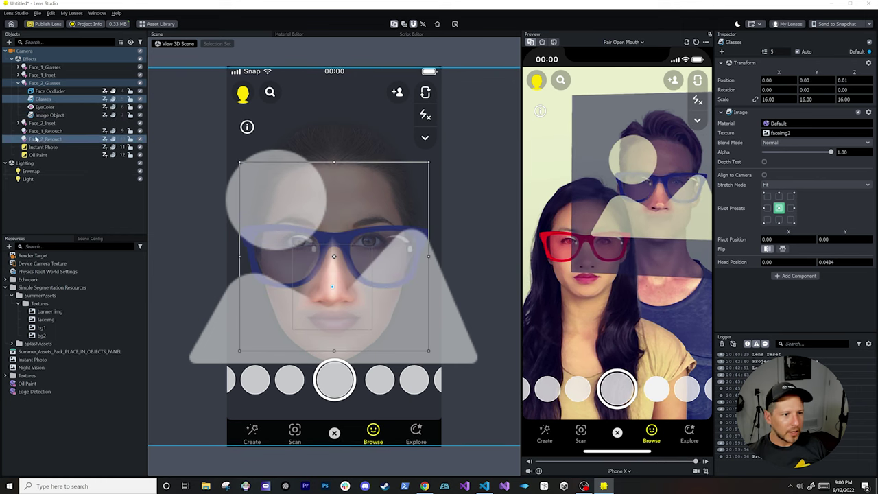
pyautogui.click(36, 117)
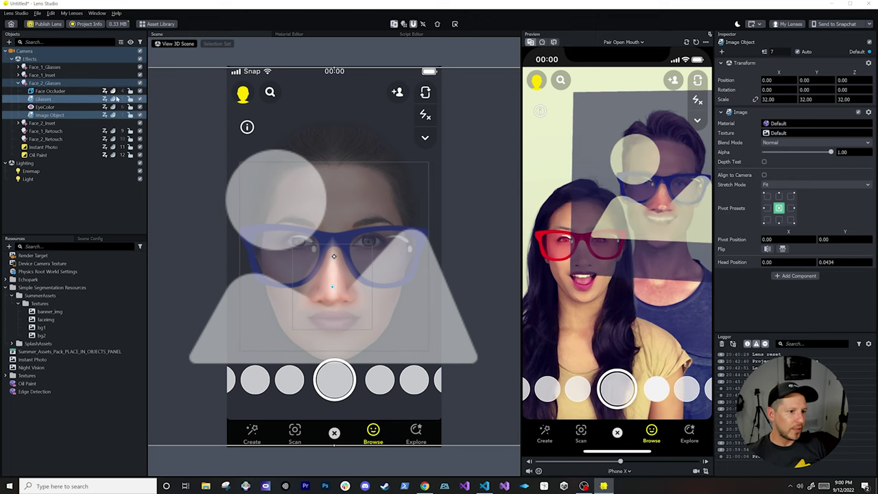
pyautogui.click(133, 102)
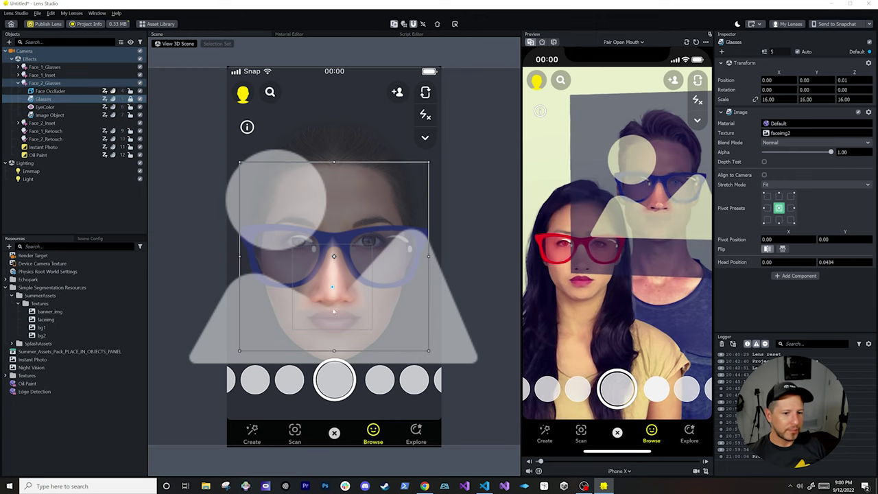
pyautogui.moveTo(411, 295)
pyautogui.mouseDown()
pyautogui.moveTo(411, 245)
pyautogui.moveTo(411, 296)
pyautogui.mouseUp()
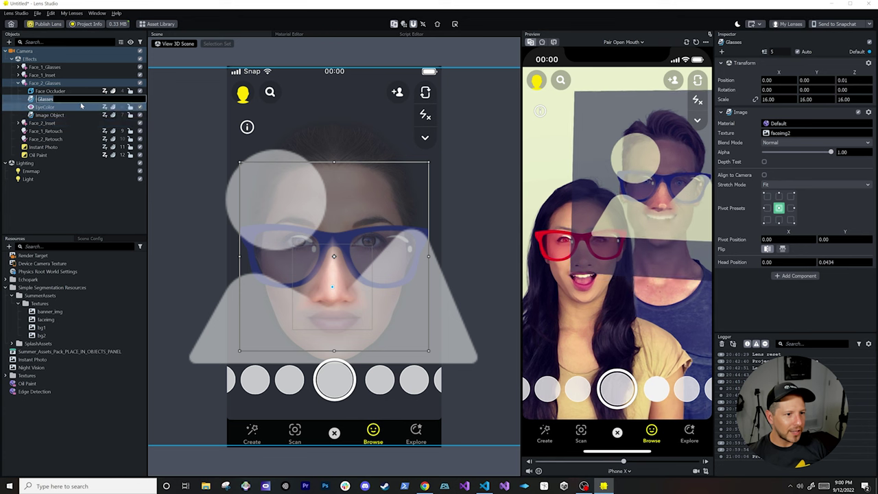
pyautogui.scroll(-3, 333, 255)
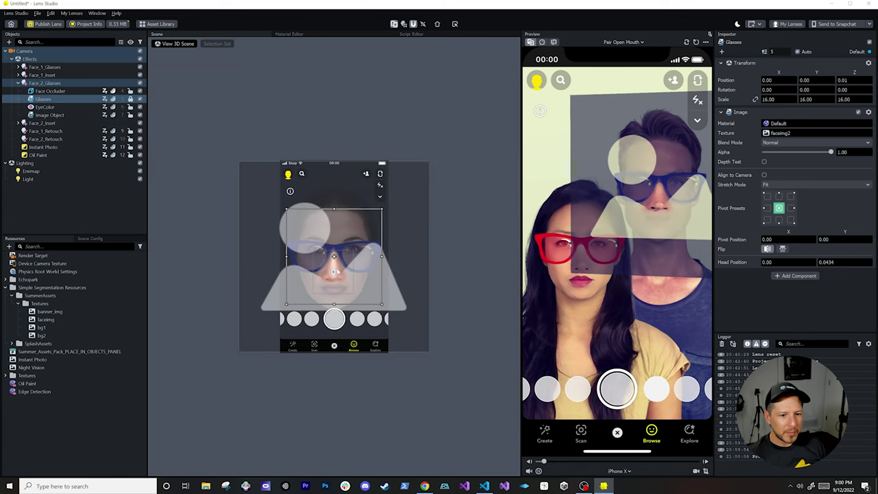
pyautogui.scroll(3, 336, 273)
pyautogui.moveTo(336, 274); pyautogui.dragTo(326, 245)
pyautogui.hotkey('ctrl', 'z')
pyautogui.hotkey('ctrl', 'z')
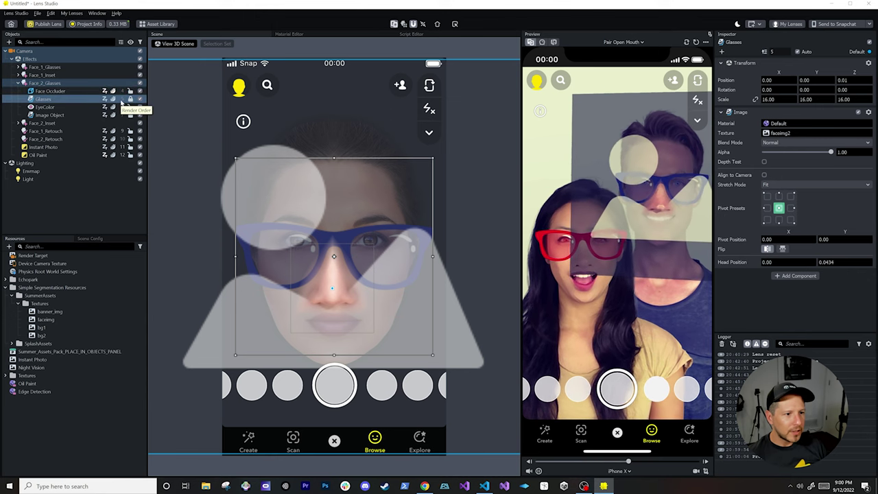
# Move Image Object above Glasses in the hierarchy and shrink it toward the top-left
pyautogui.click(59, 115)
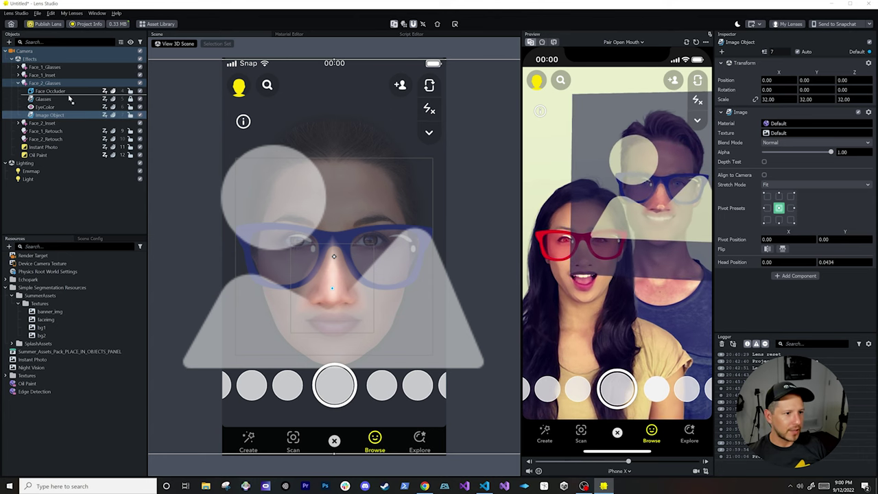
pyautogui.moveTo(59, 115); pyautogui.dragTo(69, 99)
pyautogui.moveTo(316, 276); pyautogui.dragTo(302, 228)
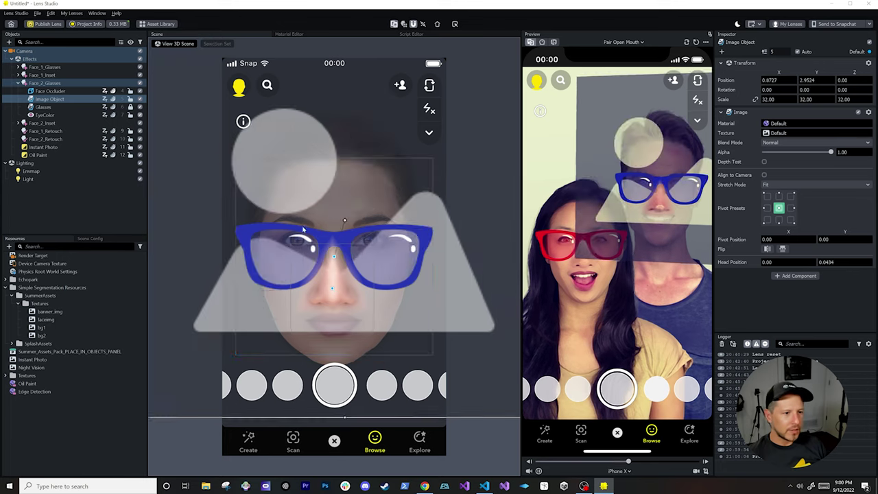
pyautogui.hotkey('ctrl', 'z')
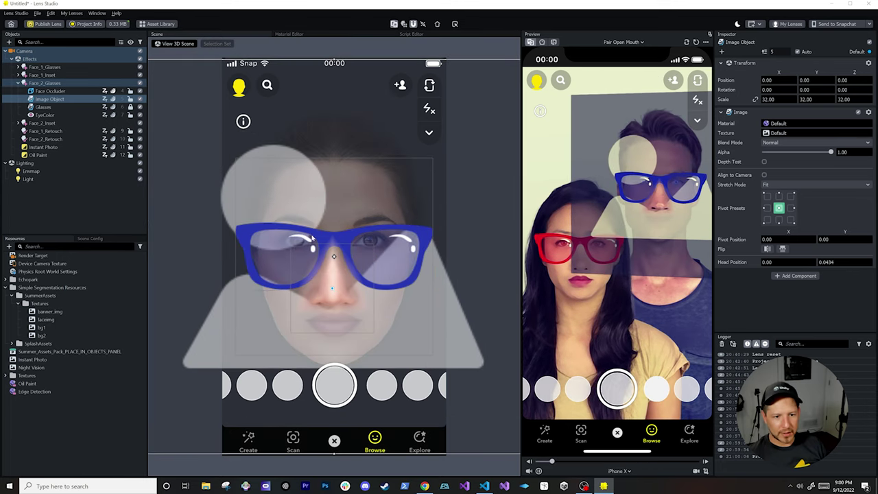
pyautogui.scroll(-3, 410, 368)
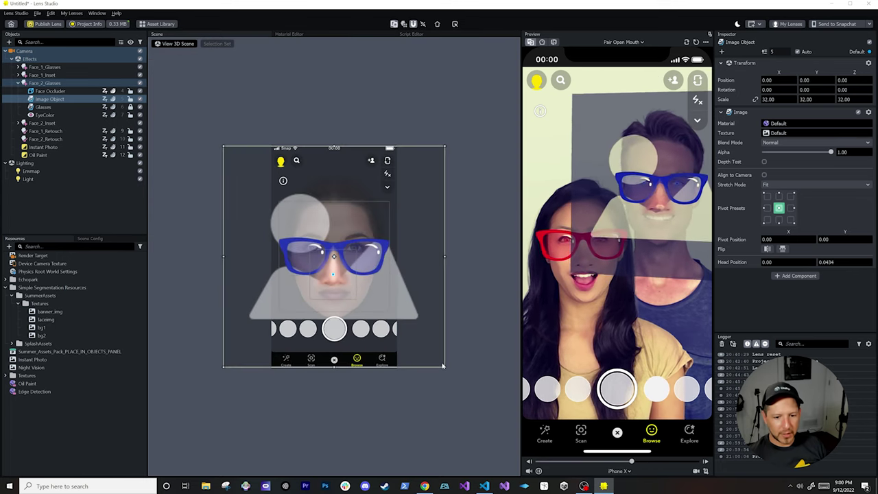
pyautogui.moveTo(445, 367); pyautogui.dragTo(290, 212)
pyautogui.scroll(3, 221, 127)
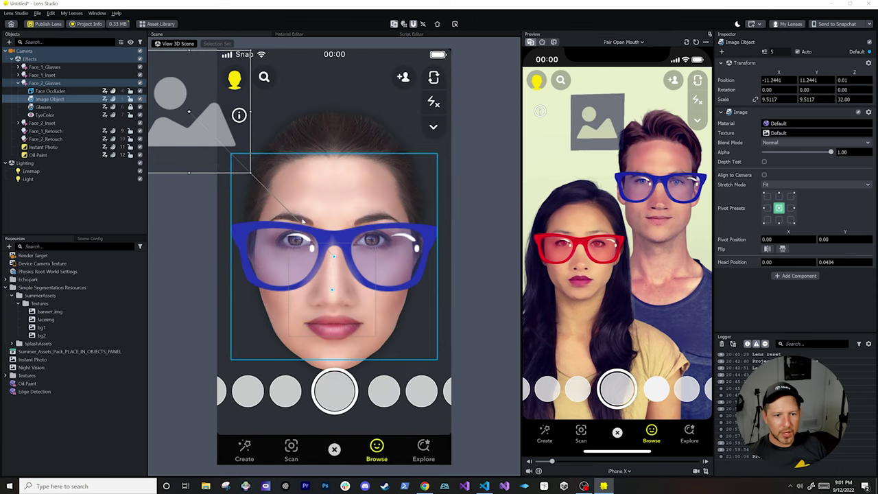
# Adjust the image's pivot presets and reposition it near the top of the view
pyautogui.moveTo(221, 128); pyautogui.dragTo(335, 167)
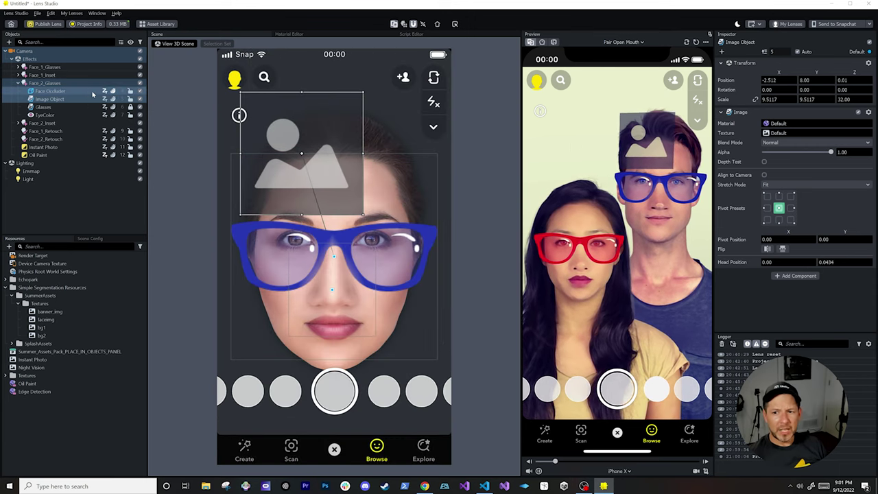
pyautogui.click(767, 196)
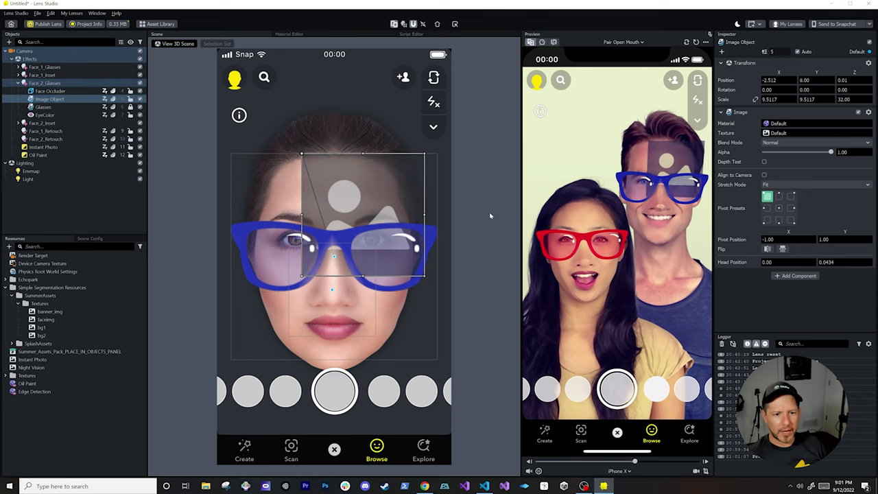
pyautogui.moveTo(359, 200); pyautogui.dragTo(288, 161)
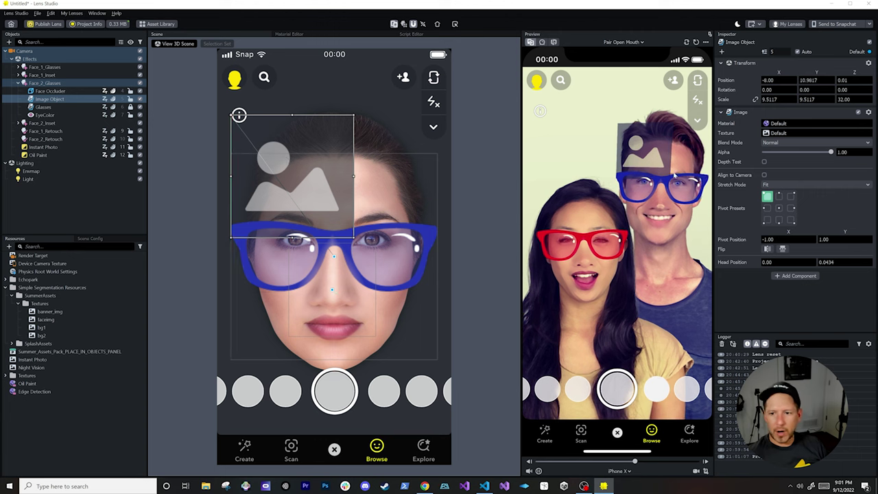
pyautogui.click(768, 207)
pyautogui.click(779, 207)
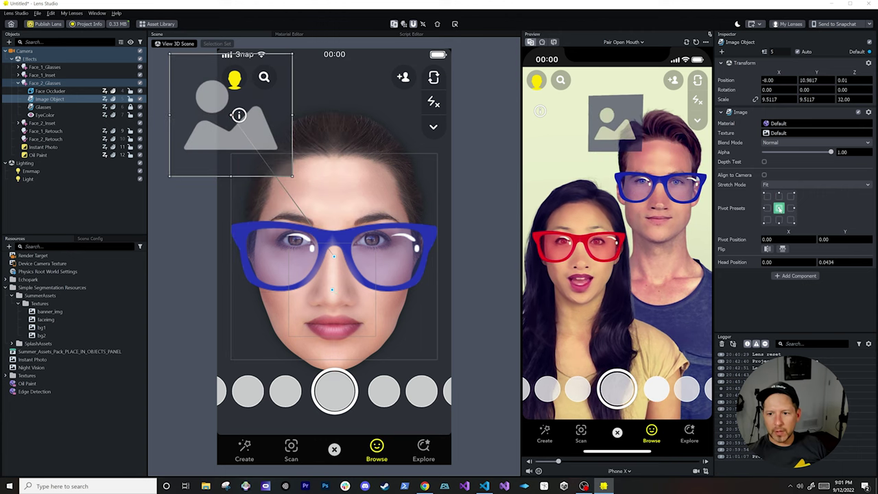
pyautogui.moveTo(223, 129); pyautogui.dragTo(238, 114)
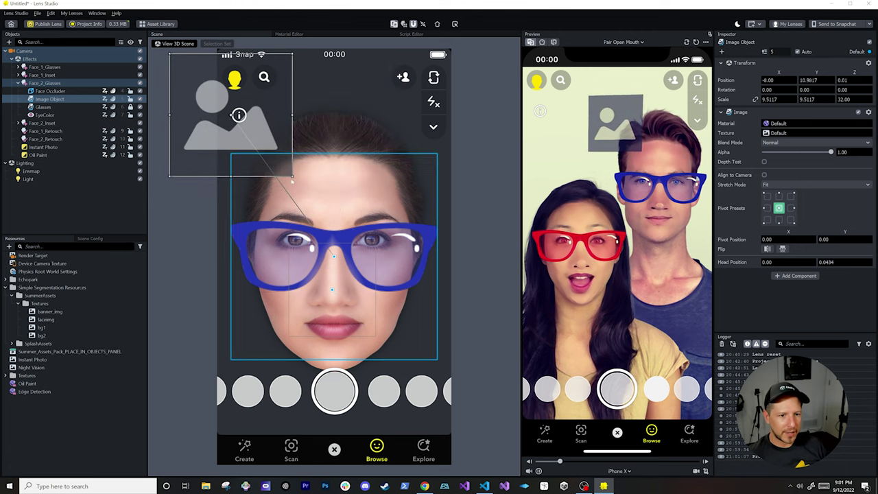
pyautogui.moveTo(293, 176); pyautogui.dragTo(265, 148)
# Set the image's Scale X, Y and Z to 4 and place it just above the forehead
pyautogui.click(776, 100)
pyautogui.write('4')
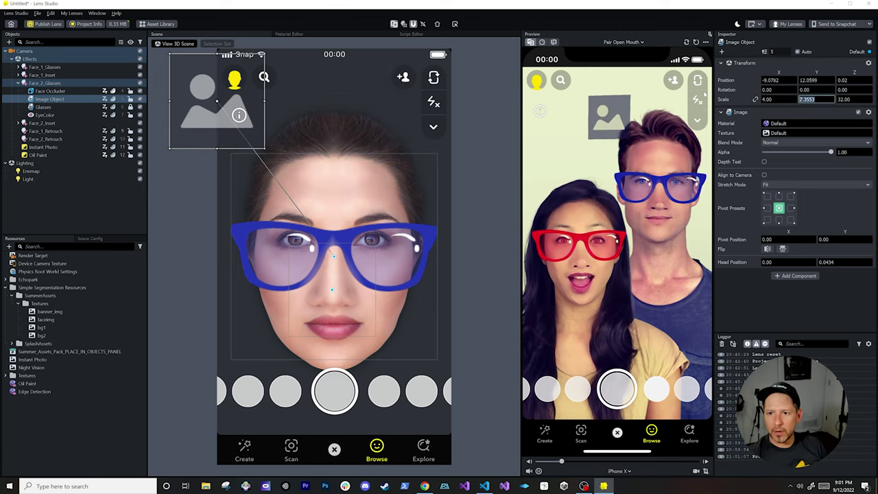
pyautogui.press('Tab')
pyautogui.write('4')
pyautogui.press('Tab')
pyautogui.write('4')
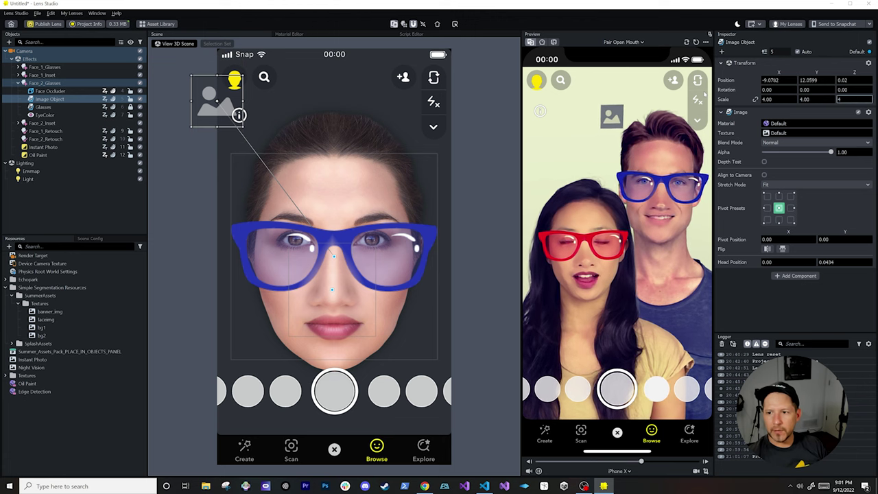
pyautogui.press('Return')
pyautogui.moveTo(220, 127); pyautogui.dragTo(274, 180)
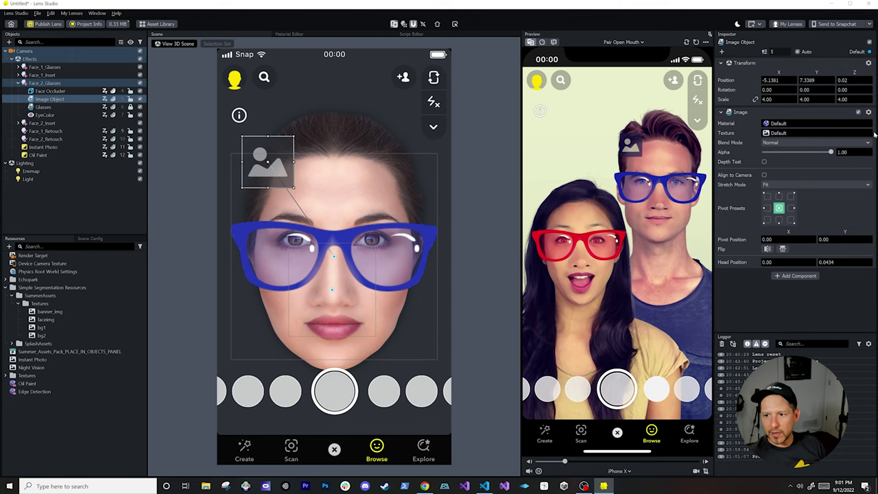
pyautogui.click(846, 135)
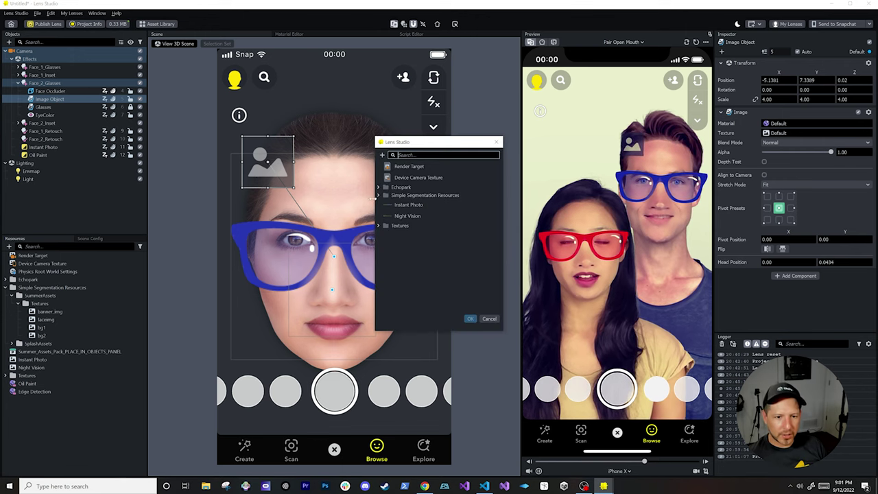
# Apply the bannerImg2 umbrella texture from SplashAssets > Textures to the image
pyautogui.click(378, 226)
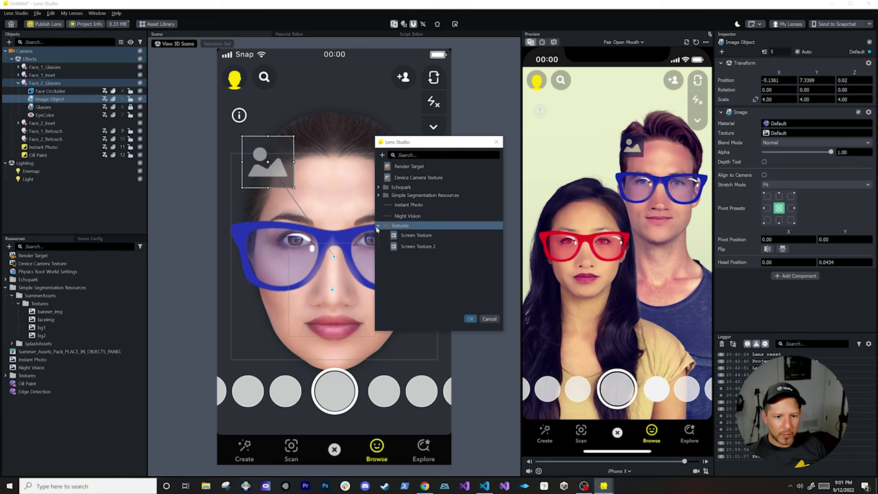
pyautogui.click(378, 188)
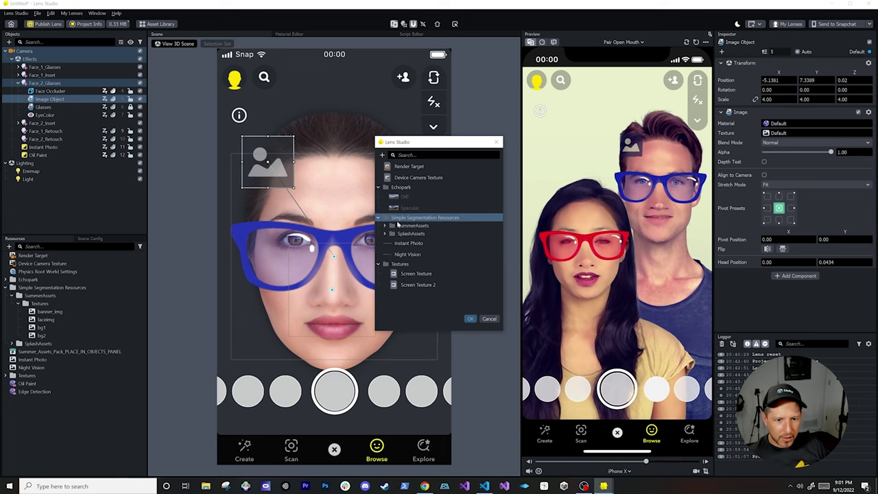
pyautogui.click(378, 219)
pyautogui.click(386, 226)
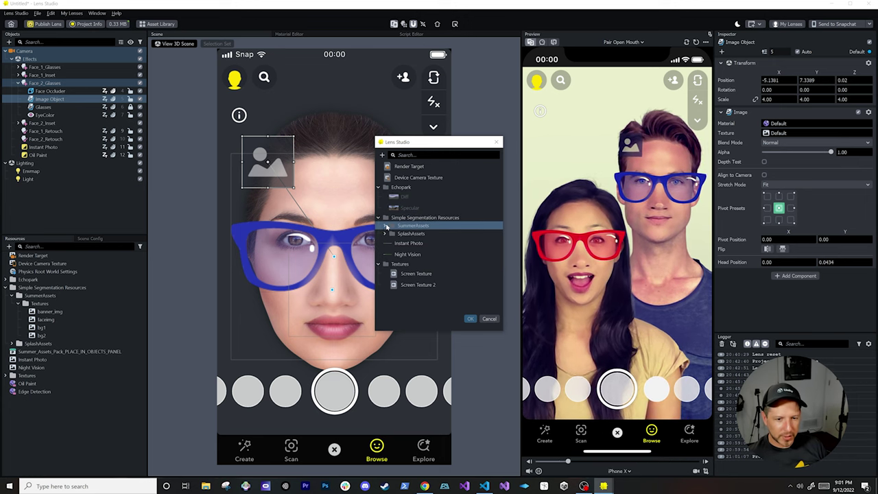
pyautogui.click(386, 226)
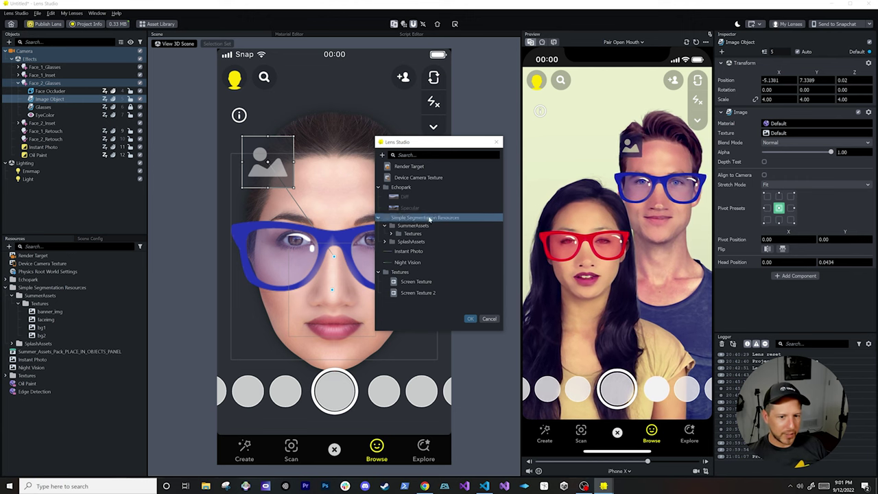
pyautogui.click(398, 233)
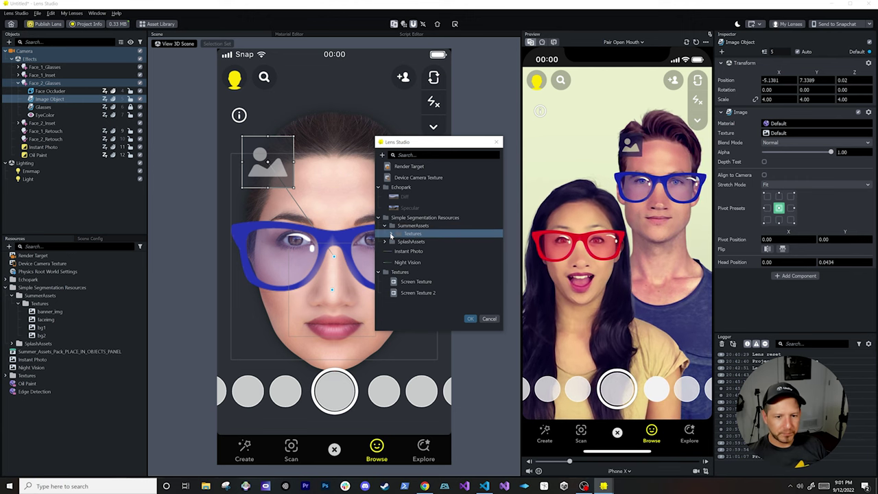
pyautogui.click(391, 241)
pyautogui.click(385, 241)
pyautogui.click(394, 250)
pyautogui.click(391, 251)
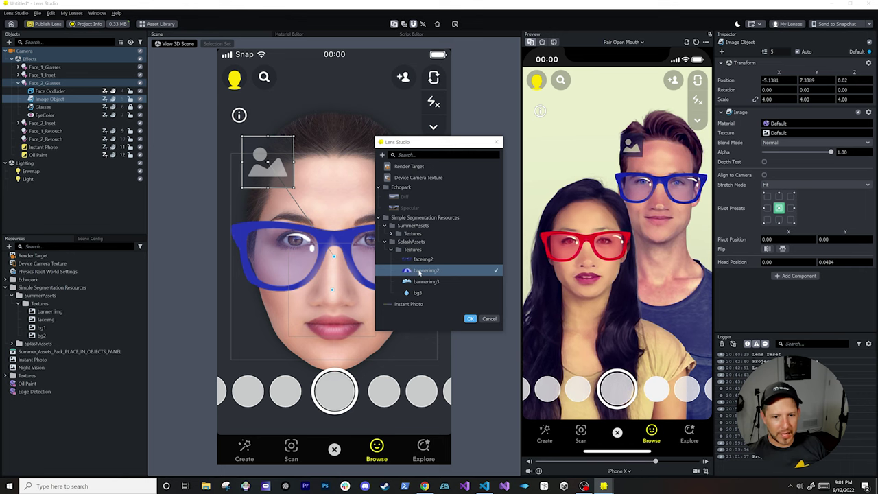
pyautogui.doubleClick(417, 270)
# Scale the umbrella to 5 on X, Y and Z
pyautogui.moveTo(277, 185)
pyautogui.mouseDown()
pyautogui.moveTo(303, 160)
pyautogui.moveTo(368, 155)
pyautogui.moveTo(382, 180)
pyautogui.moveTo(289, 165)
pyautogui.moveTo(285, 176)
pyautogui.mouseUp()
pyautogui.hotkey('ctrl', 'z')
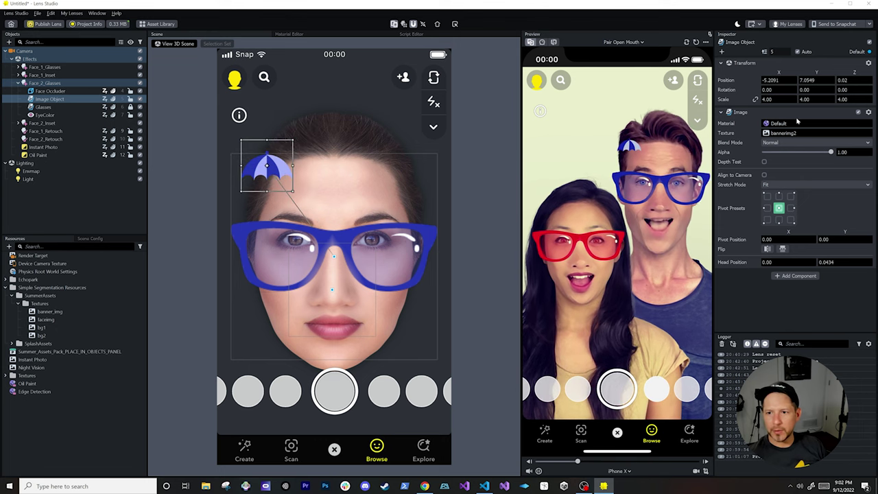
pyautogui.click(779, 99)
pyautogui.write('5')
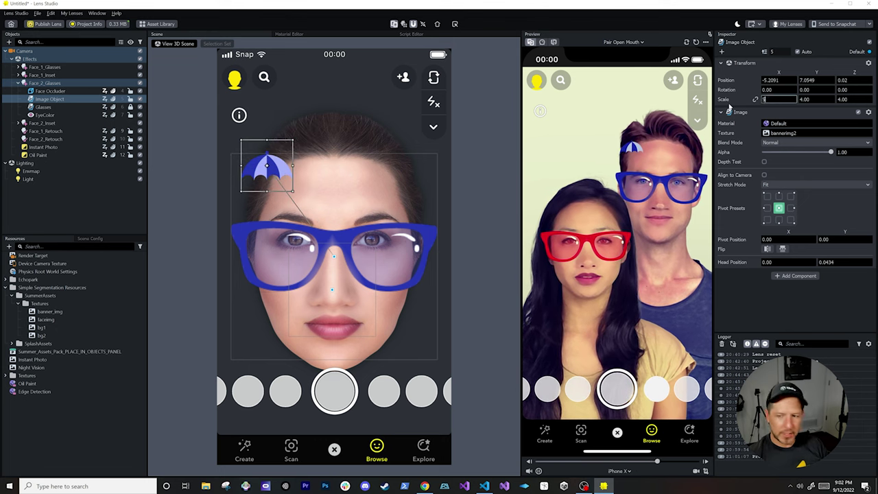
pyautogui.press('Tab')
pyautogui.write('5')
pyautogui.press('Tab')
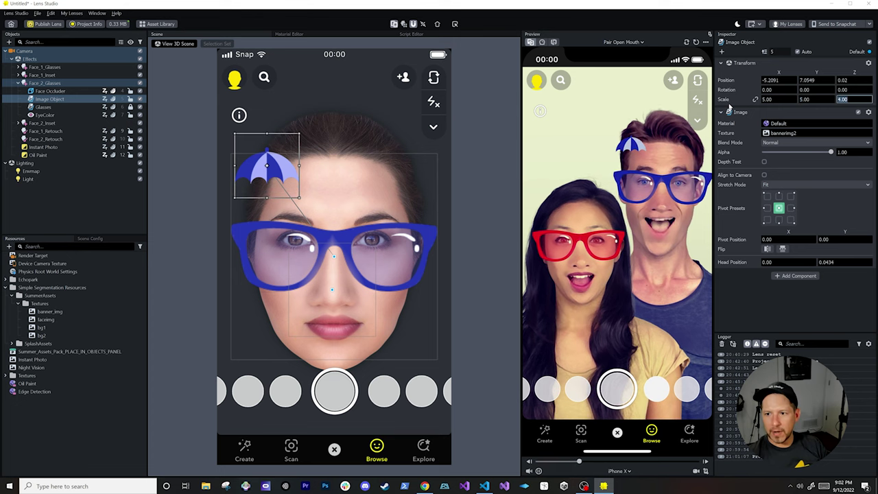
pyautogui.write('5')
pyautogui.press('Return')
pyautogui.scroll(-1, 319, 151)
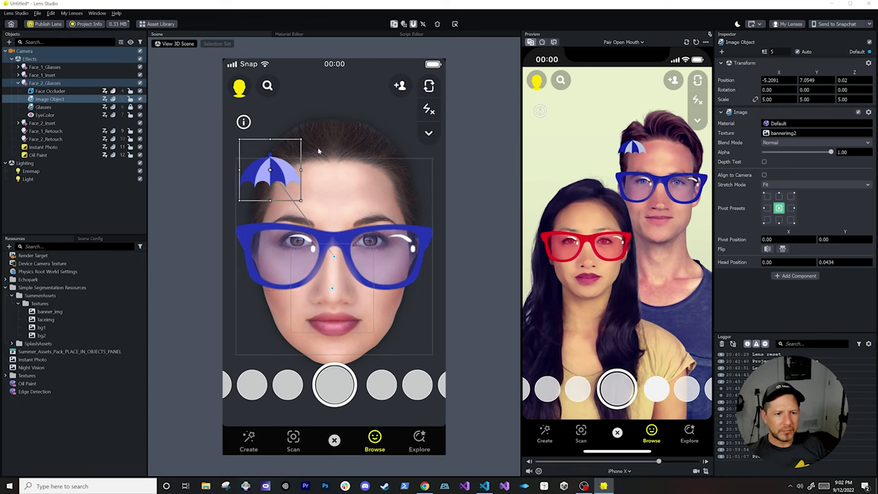
pyautogui.scroll(-1, 319, 151)
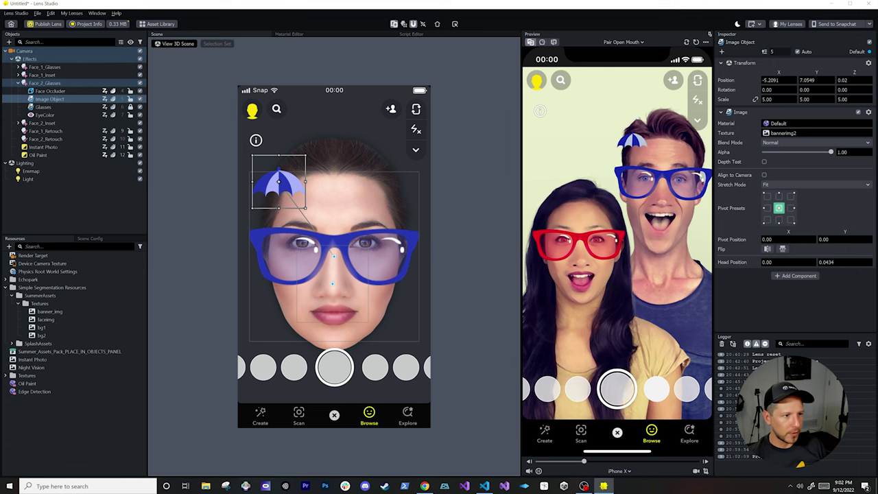
pyautogui.click(10, 42)
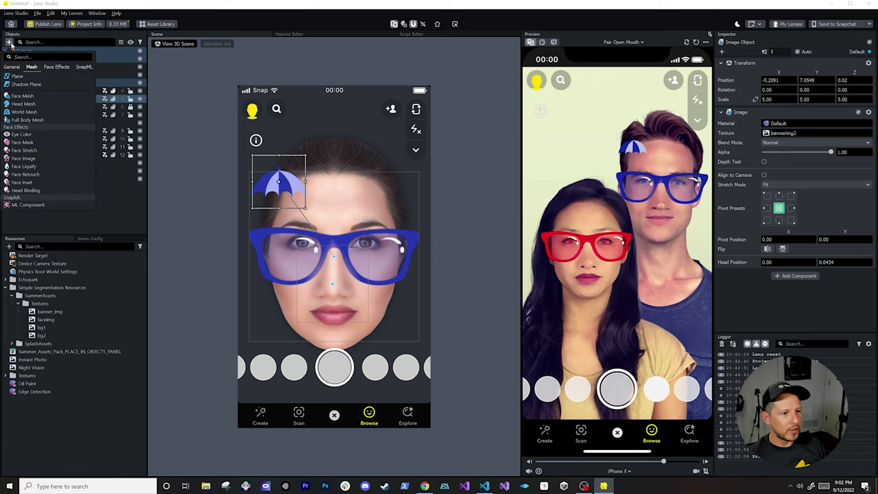
# Add a Behavior helper script object from the General helper scripts
pyautogui.click(12, 67)
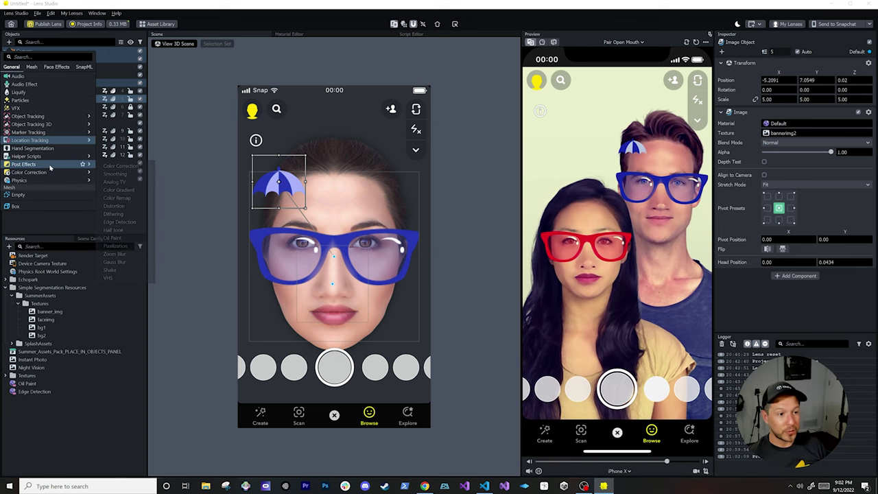
pyautogui.scroll(5, 52, 165)
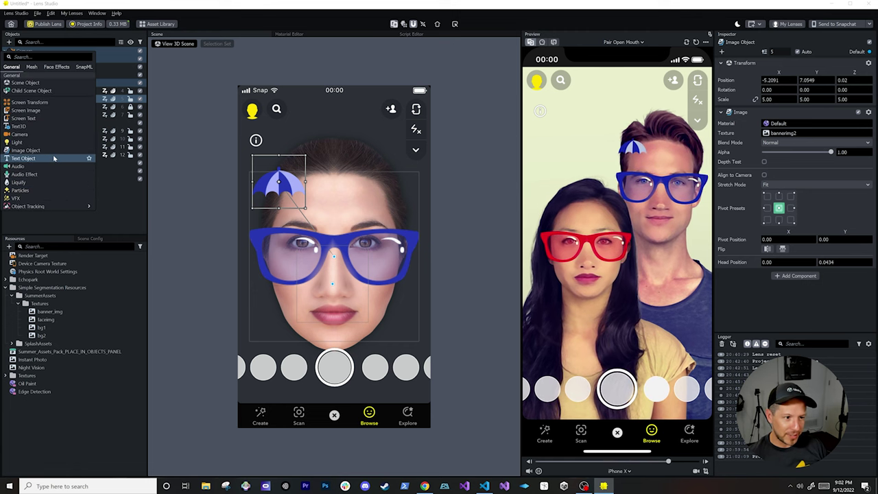
pyautogui.scroll(-3, 53, 159)
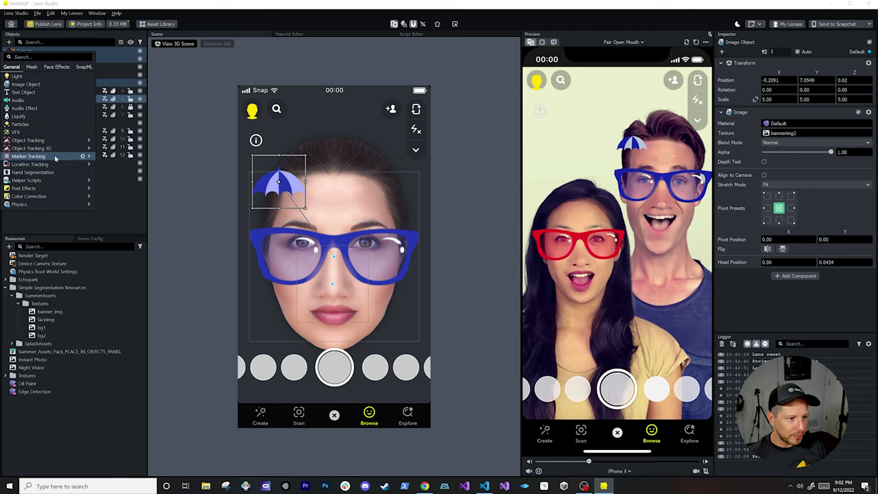
pyautogui.moveTo(48, 180)
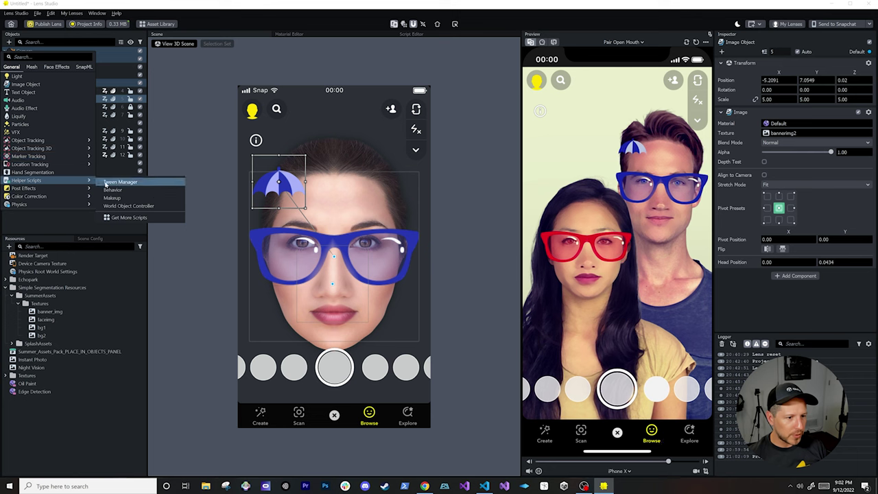
pyautogui.click(110, 190)
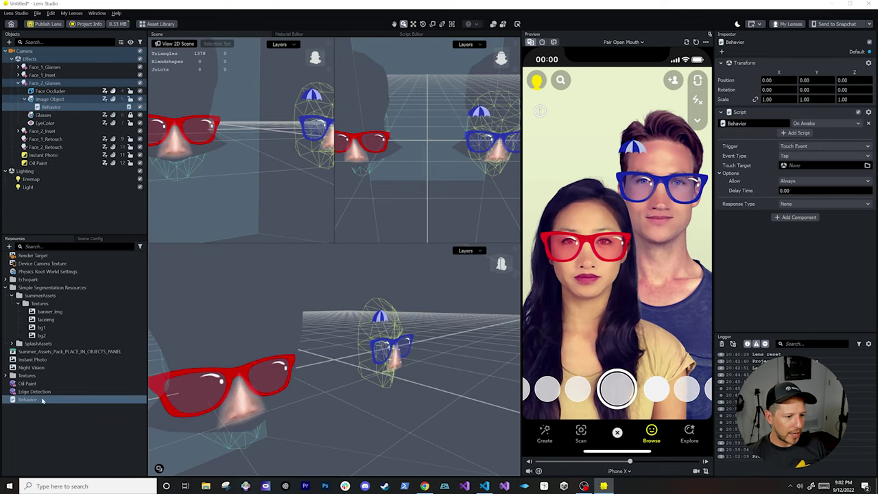
# Delete the new Behavior object from under Image Object
pyautogui.click(52, 202)
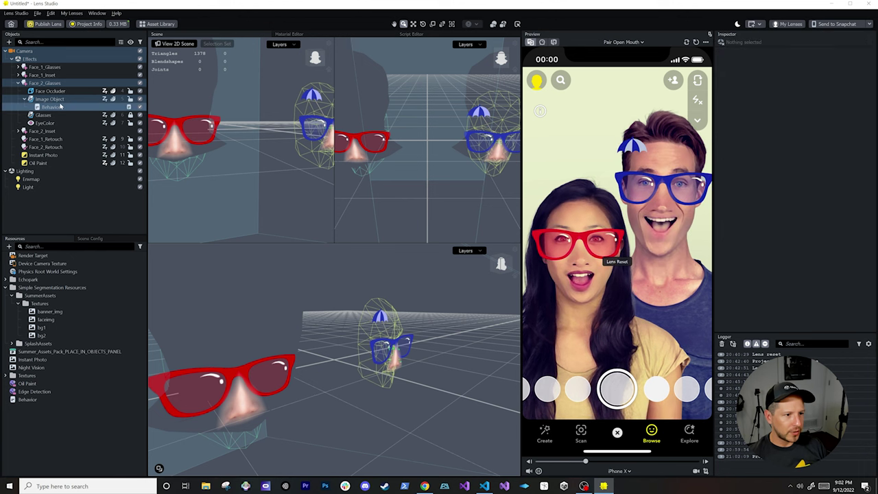
pyautogui.click(56, 108)
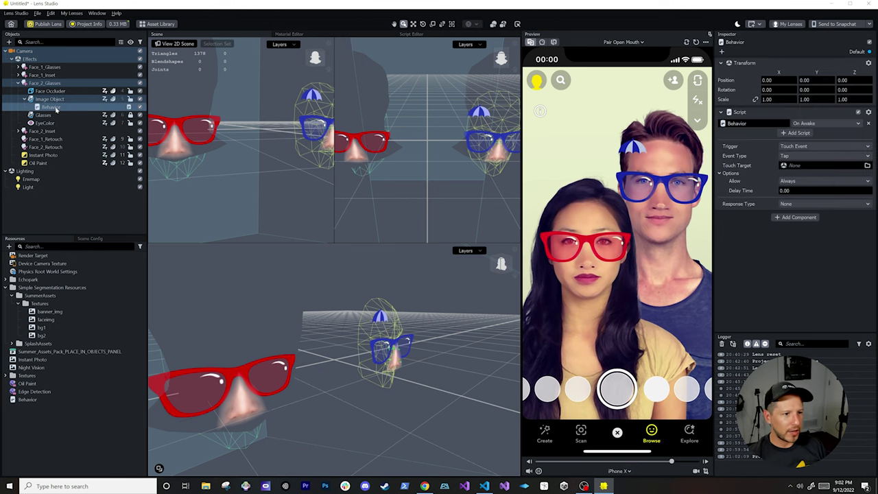
pyautogui.press('Delete')
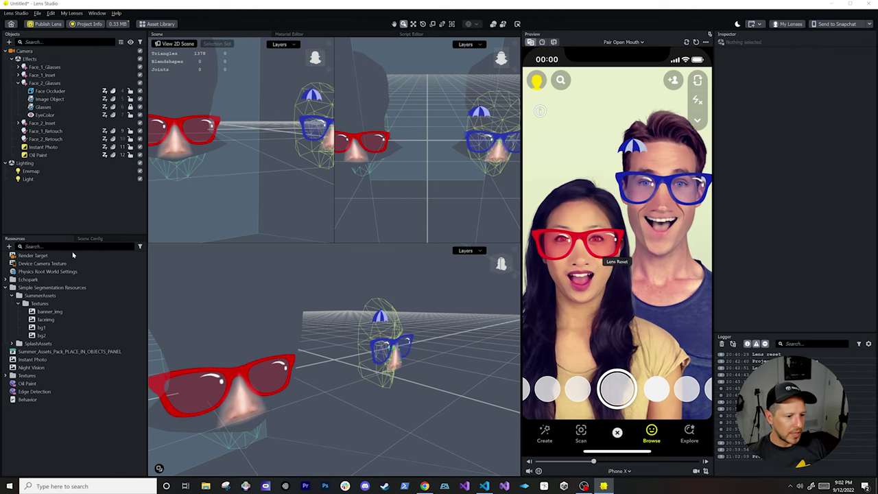
# Add the Tween Manager helper and delete its Examples [REMOVE_ME] child objects
pyautogui.click(9, 42)
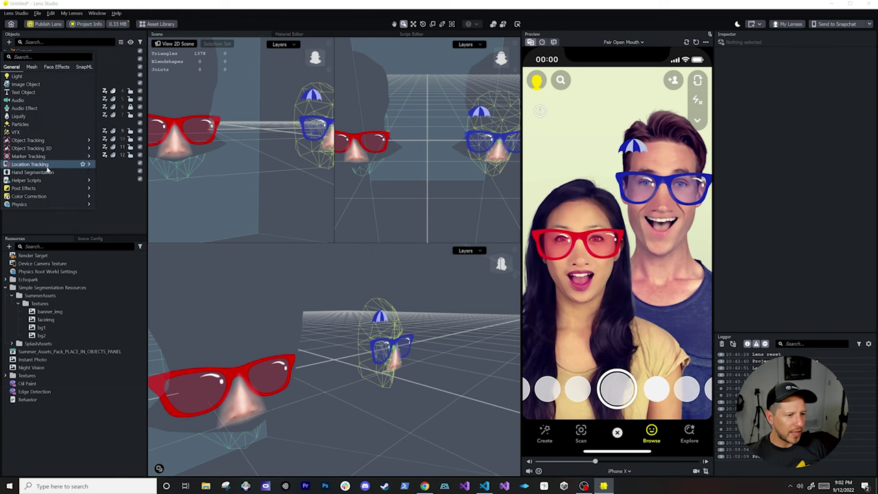
pyautogui.moveTo(41, 180)
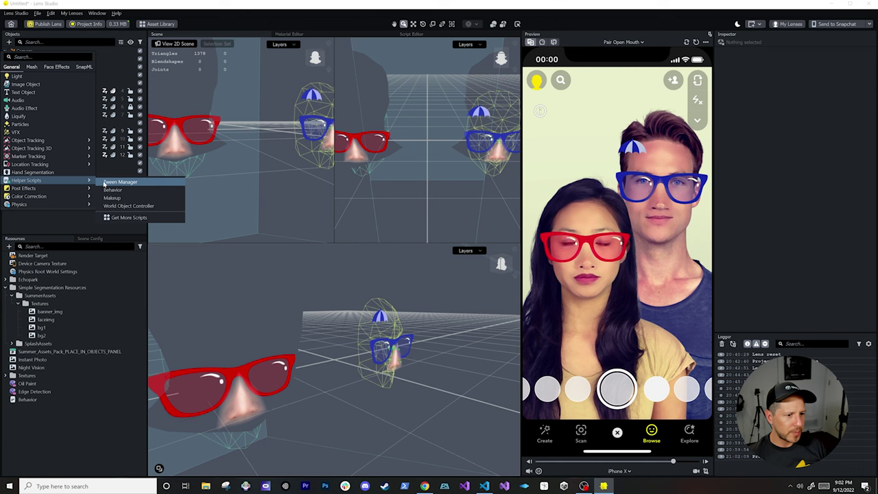
pyautogui.click(109, 181)
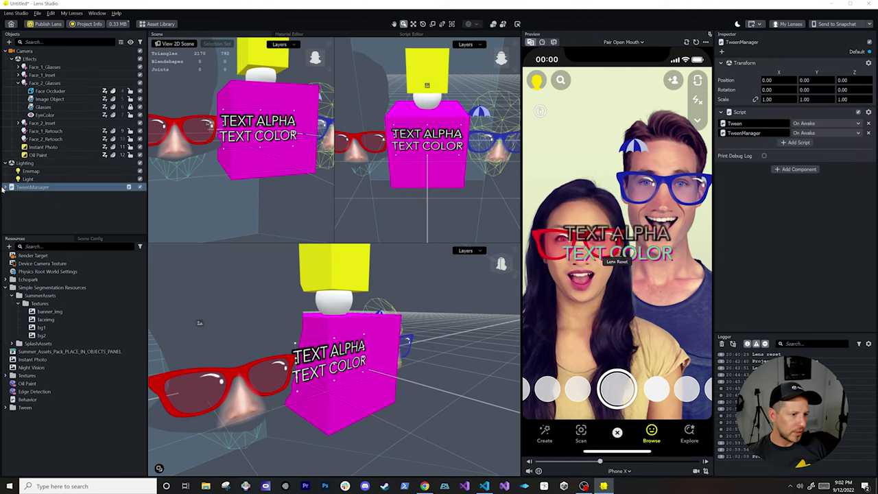
pyautogui.click(52, 197)
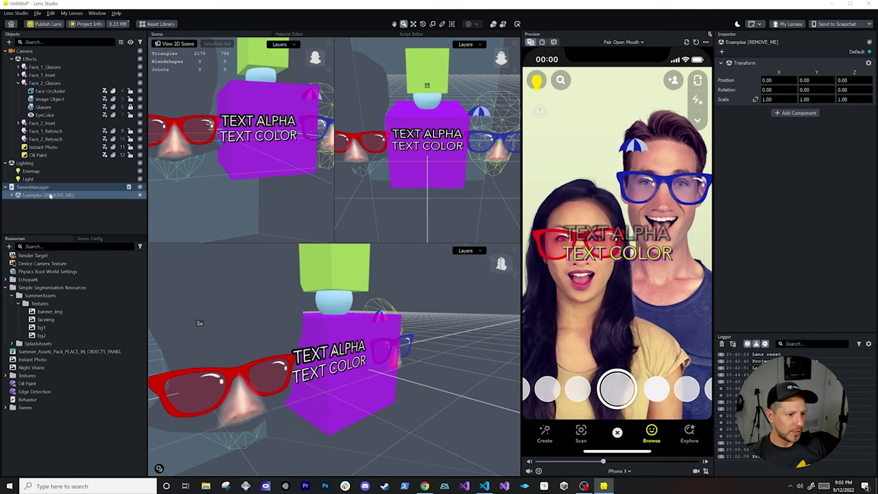
pyautogui.click(18, 195)
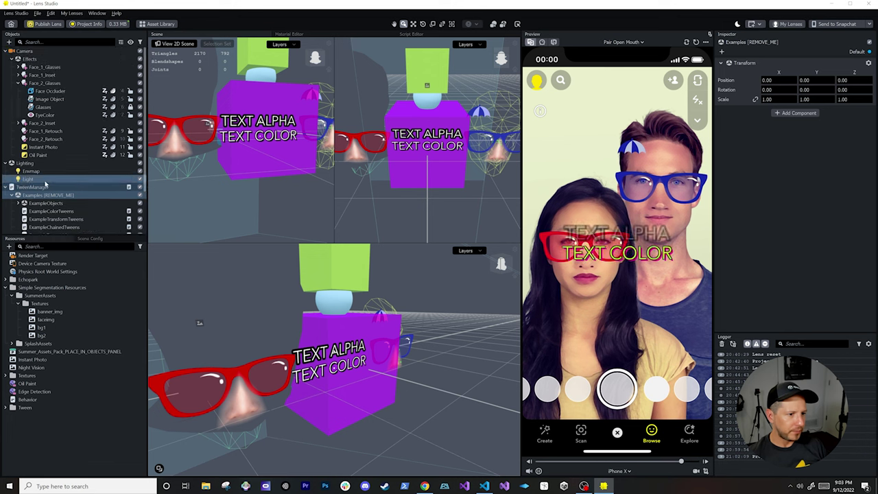
pyautogui.press('Delete')
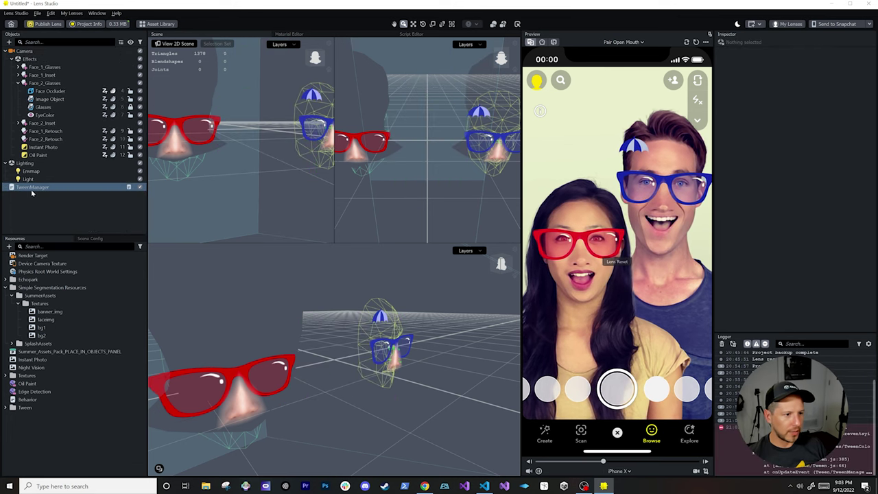
pyautogui.moveTo(36, 191); pyautogui.dragTo(31, 172)
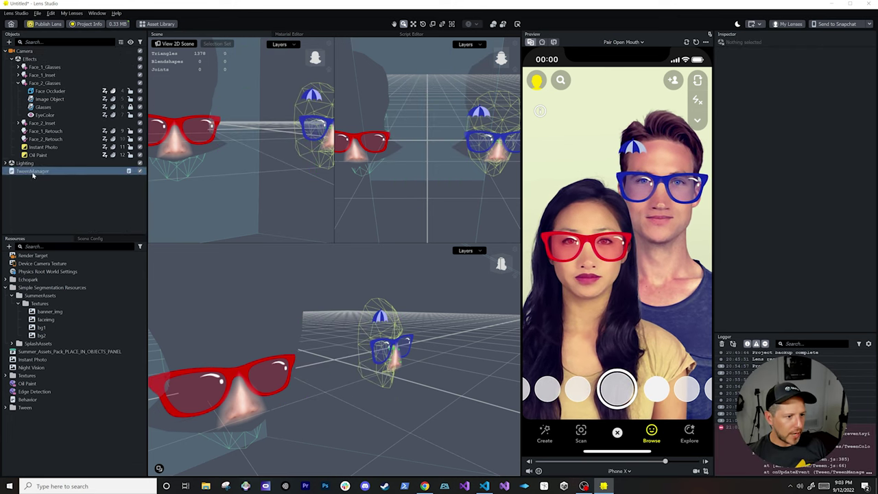
# Rename Image Object to 'Decor', move it below EyeColor, and collapse its Image component
pyautogui.click(51, 99)
pyautogui.doubleClick(52, 100)
pyautogui.write('Decor')
pyautogui.press('Return')
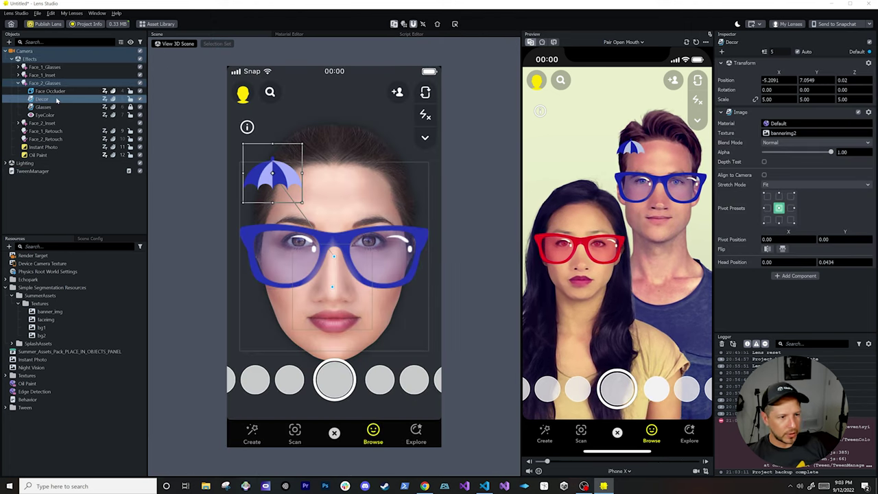
pyautogui.moveTo(50, 101); pyautogui.dragTo(50, 121)
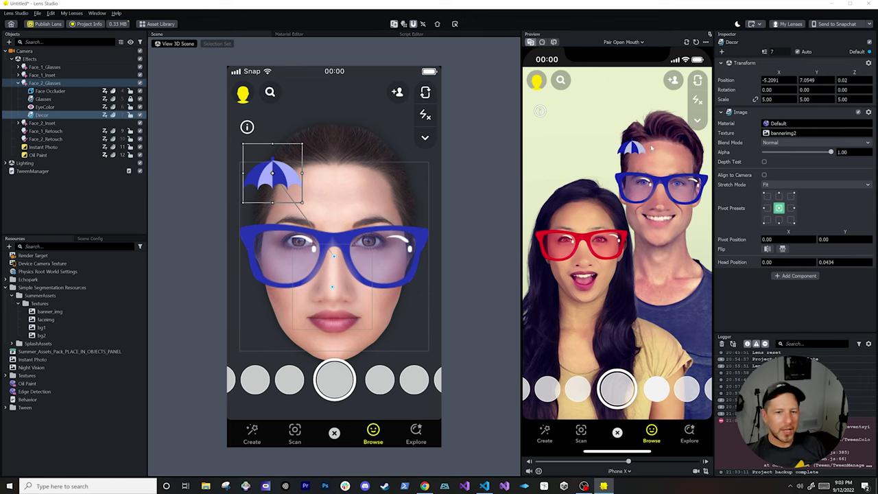
pyautogui.click(747, 113)
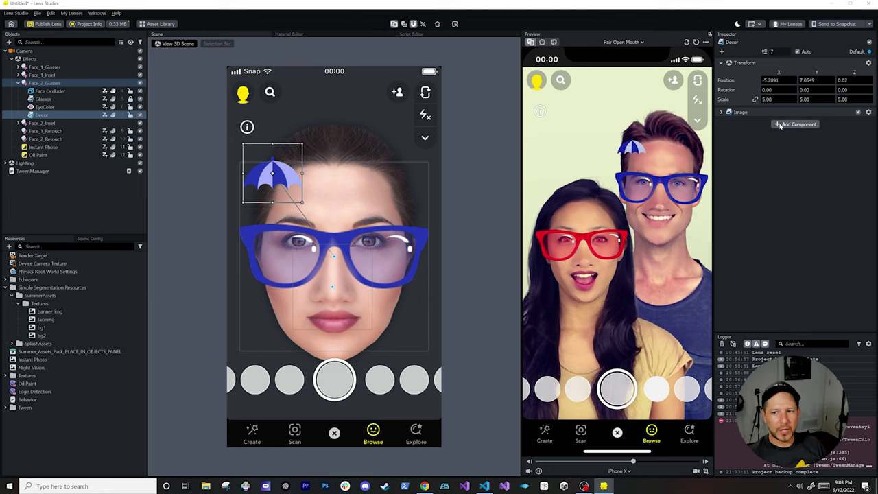
# Add a Script component to Decor running the Behavior script
pyautogui.click(780, 125)
pyautogui.write('script')
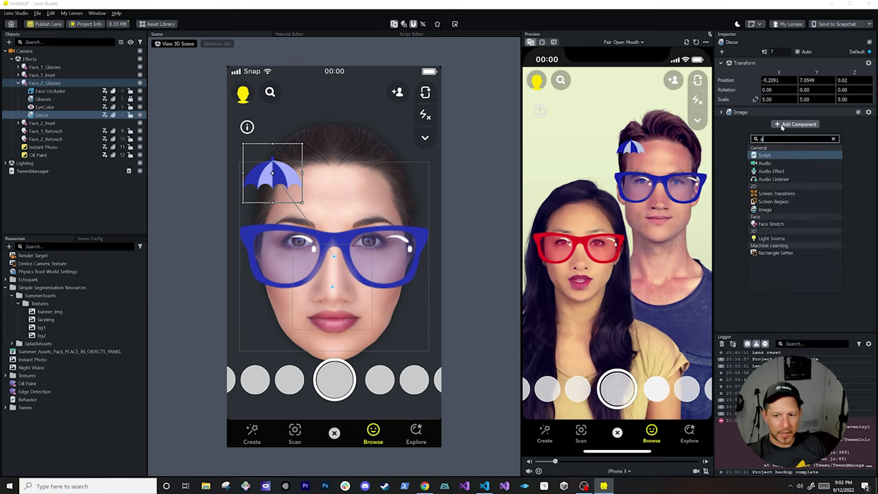
pyautogui.press('Return')
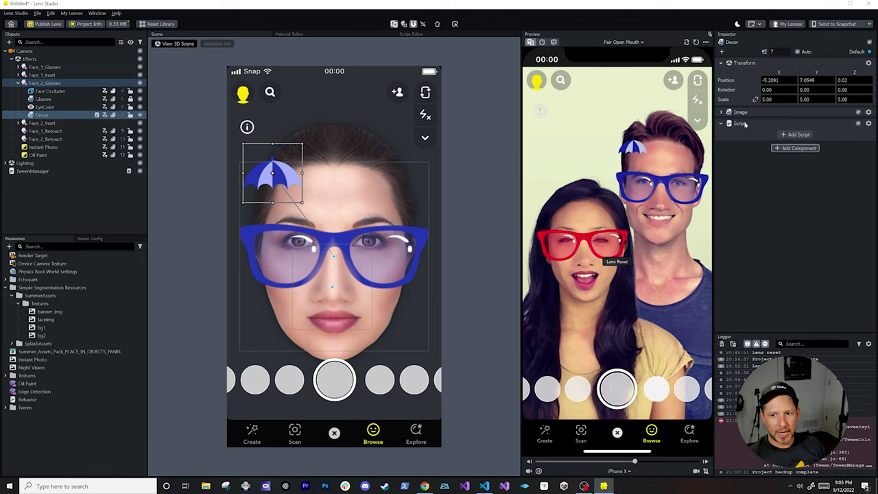
pyautogui.click(794, 135)
pyautogui.click(787, 135)
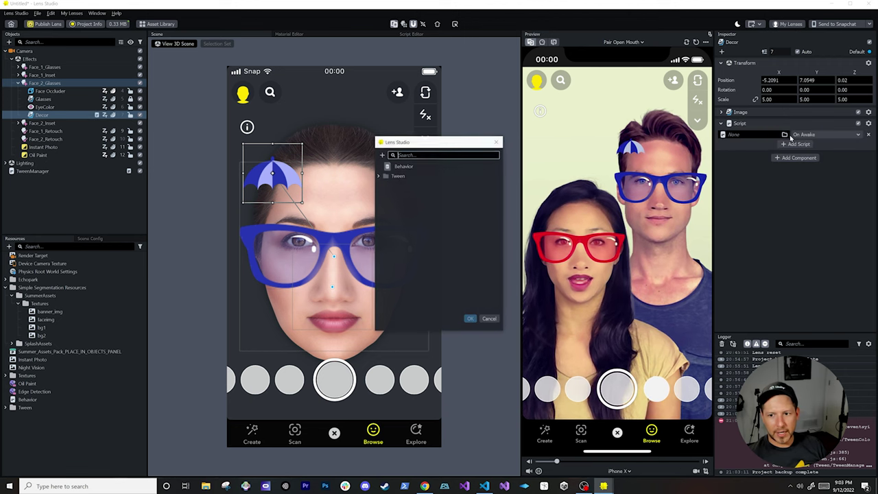
pyautogui.click(399, 167)
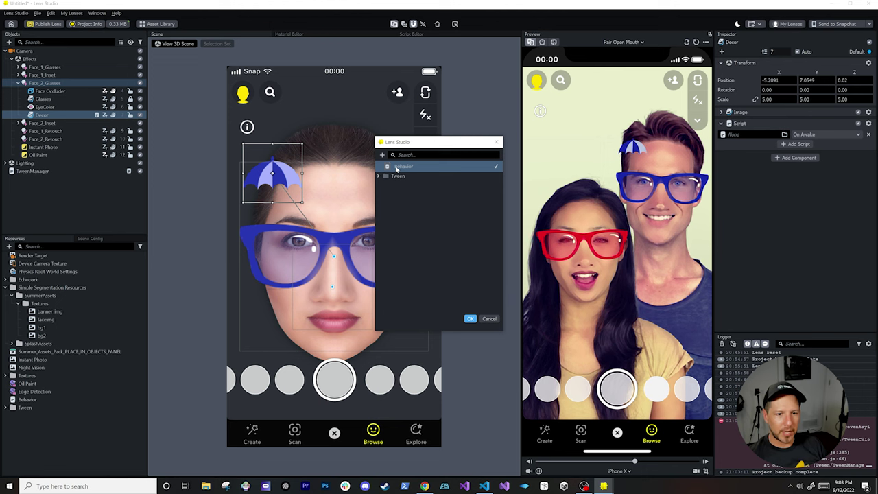
pyautogui.doubleClick(398, 166)
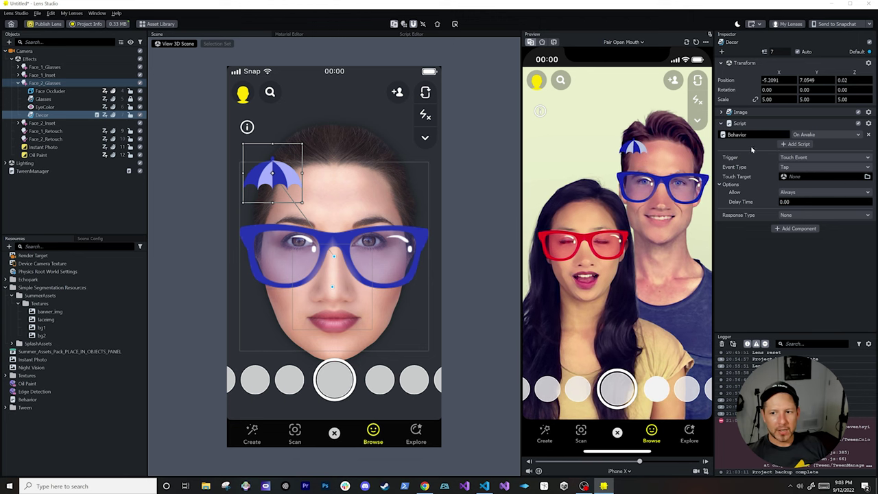
# Keep the Touch Event trigger, set Print Message 'Testing Behavior', and tap the umbrella
pyautogui.click(788, 158)
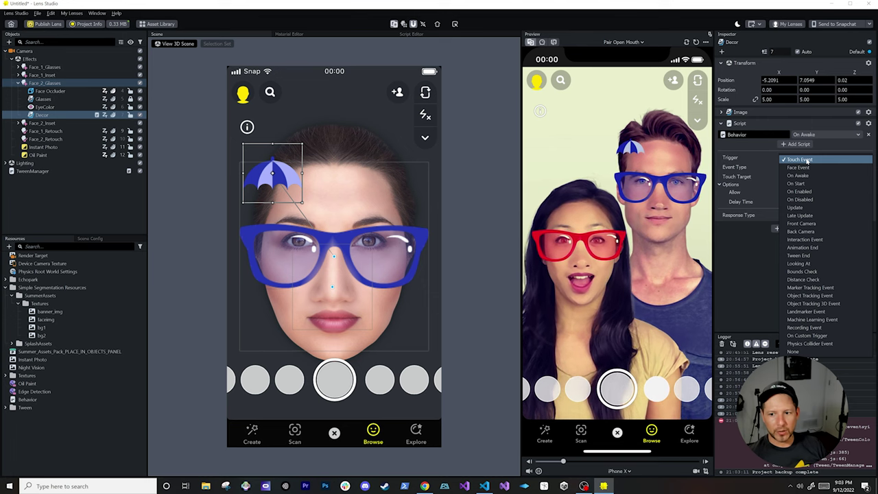
pyautogui.click(755, 162)
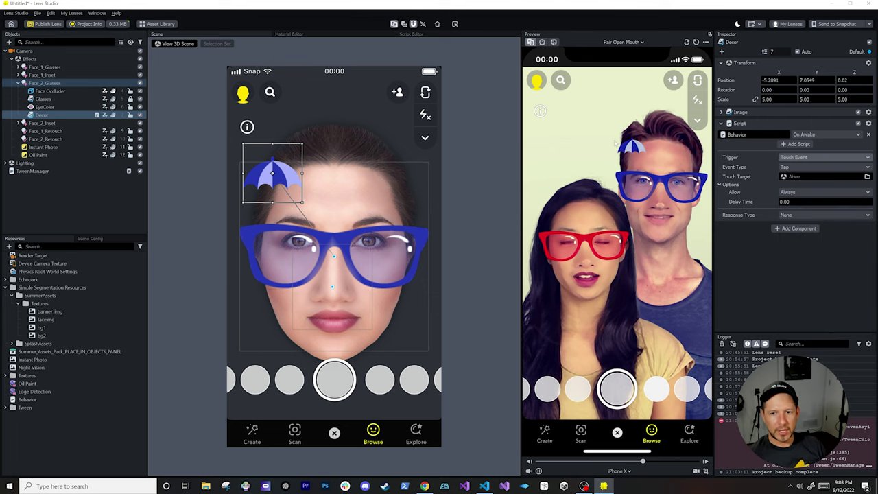
pyautogui.click(789, 214)
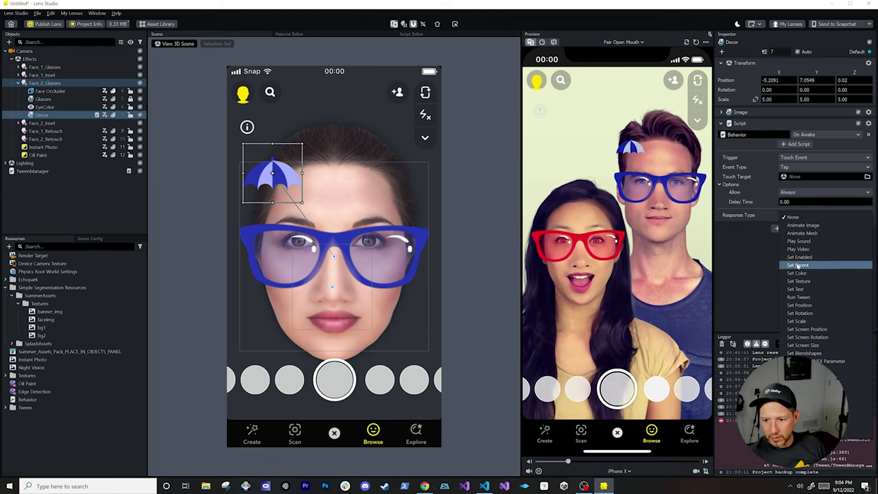
pyautogui.click(800, 342)
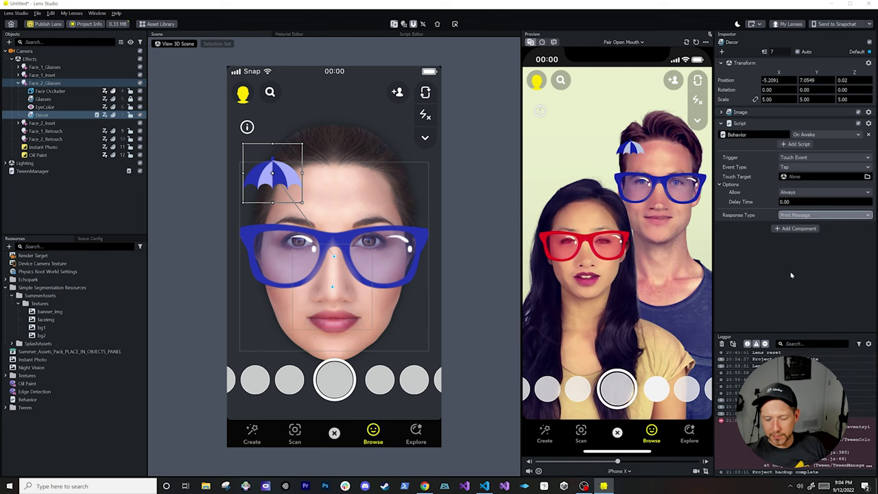
pyautogui.click(723, 343)
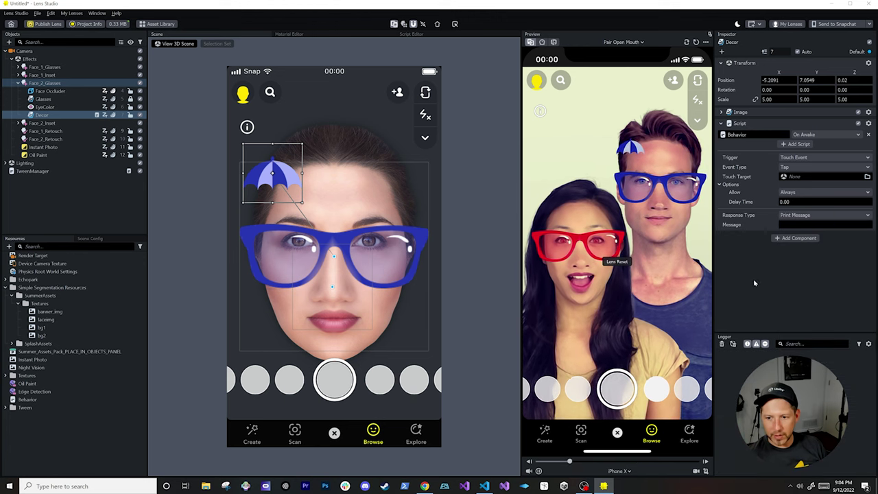
pyautogui.moveTo(803, 335); pyautogui.dragTo(806, 269)
pyautogui.click(790, 225)
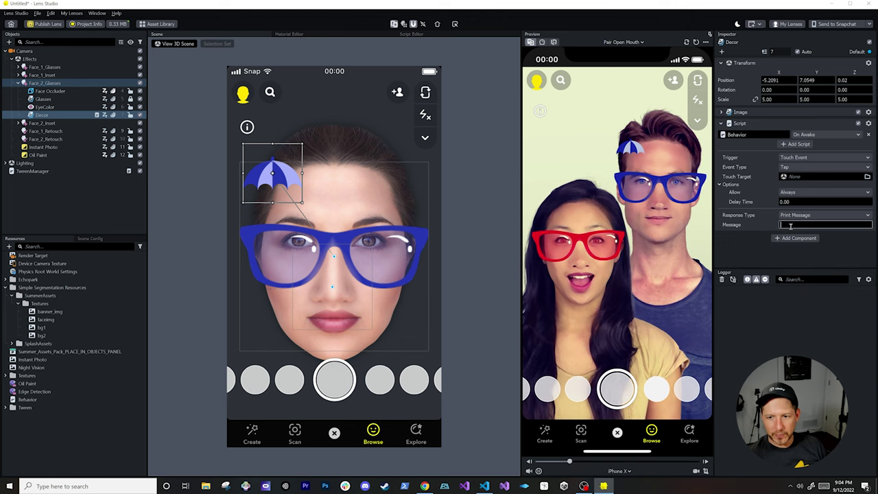
pyautogui.write('Testing Behavior')
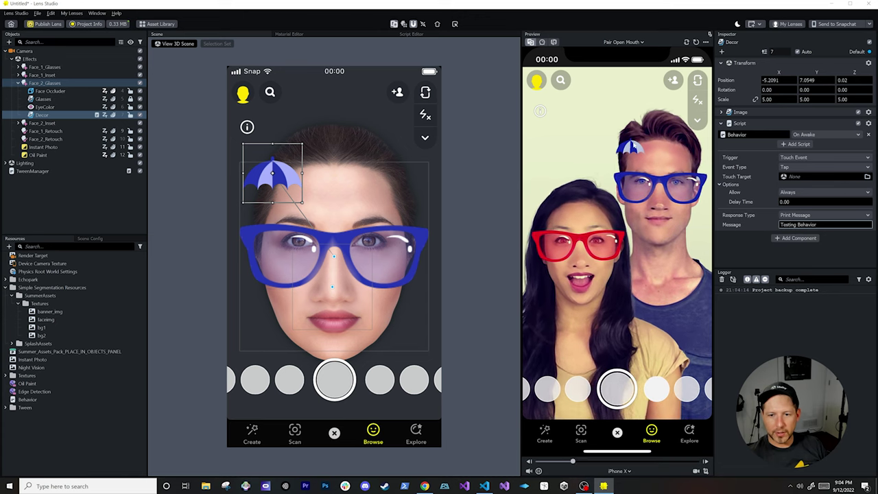
pyautogui.click(605, 261)
pyautogui.click(635, 148)
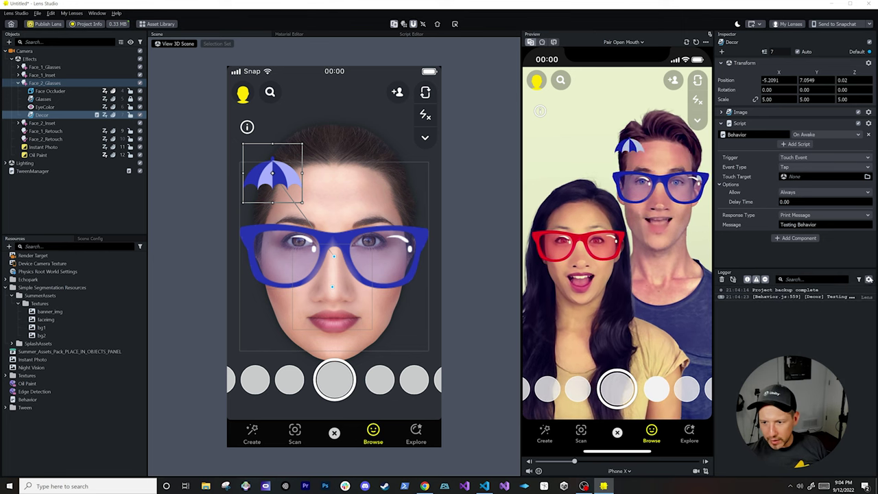
# Turn off Group Similar Messages in the logger and tap the umbrella several times
pyautogui.click(869, 279)
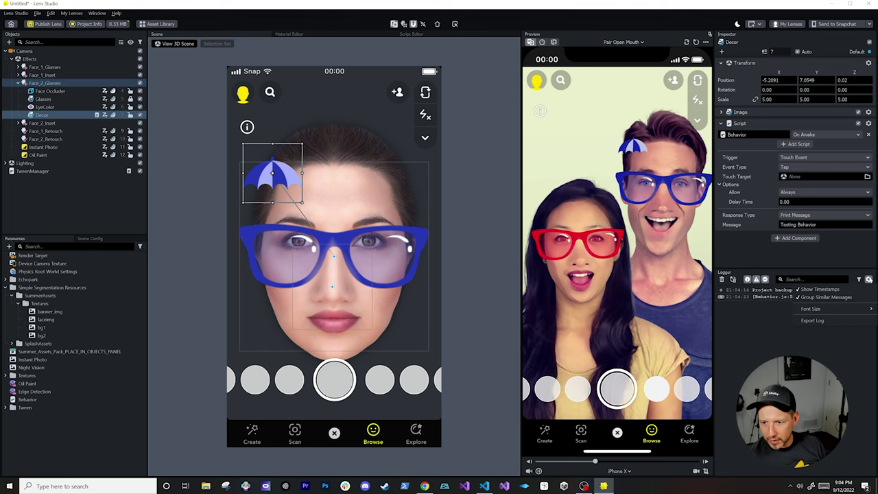
pyautogui.click(834, 299)
pyautogui.click(637, 158)
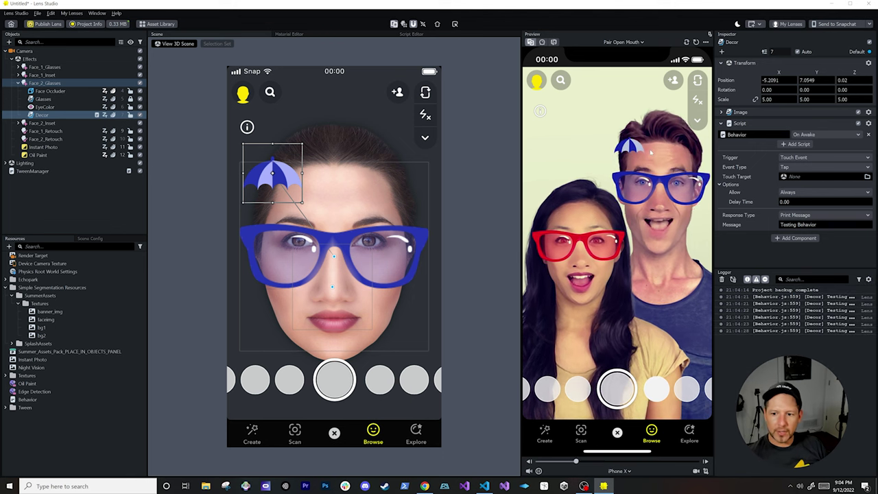
pyautogui.click(636, 158)
pyautogui.click(637, 158)
pyautogui.click(539, 132)
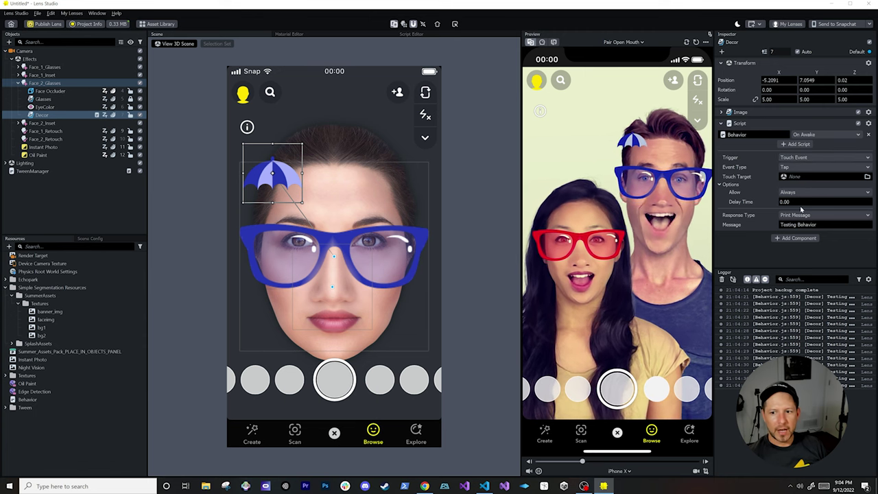
pyautogui.click(789, 225)
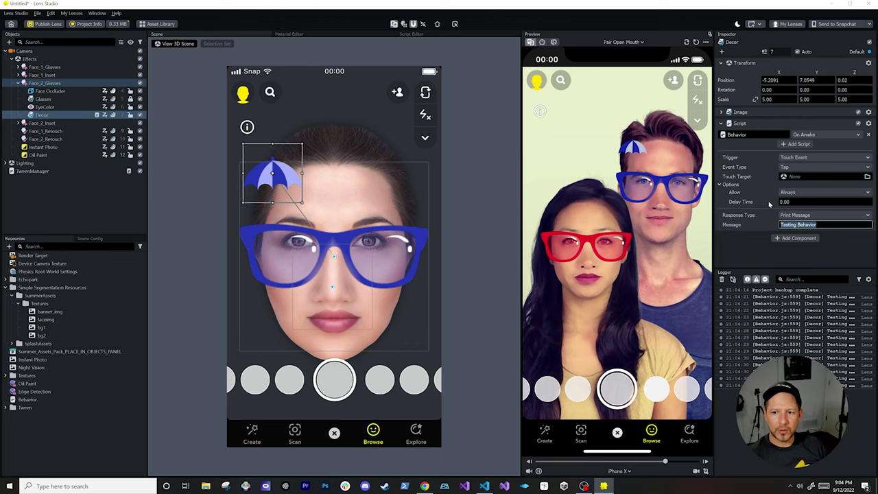
# Set the Behavior script's event to Frame Updated, keeping the Touch Event trigger
pyautogui.click(807, 136)
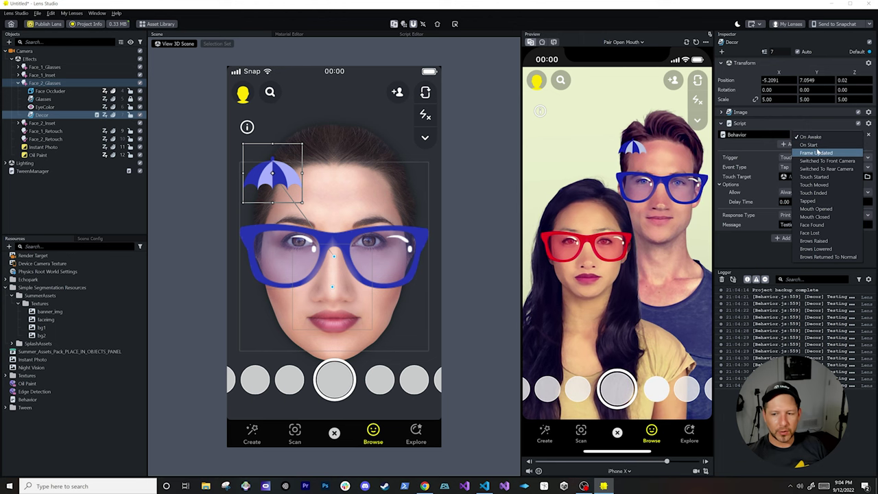
pyautogui.click(816, 152)
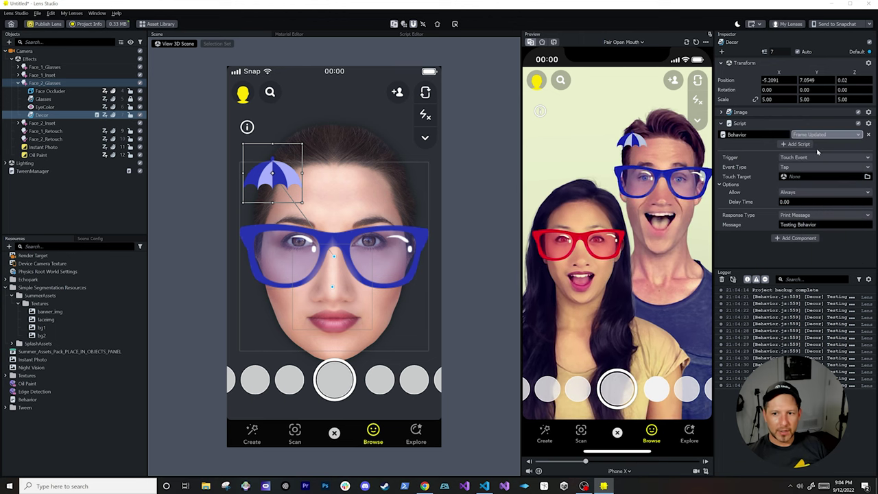
pyautogui.click(790, 157)
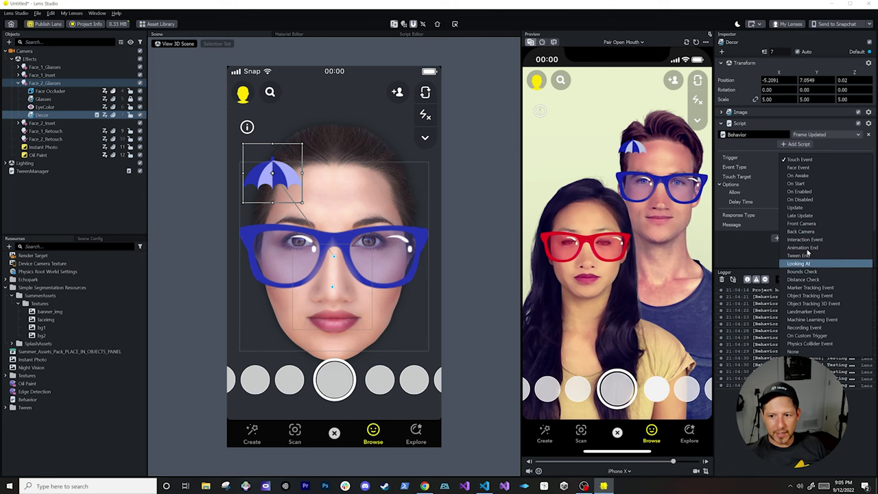
pyautogui.click(773, 171)
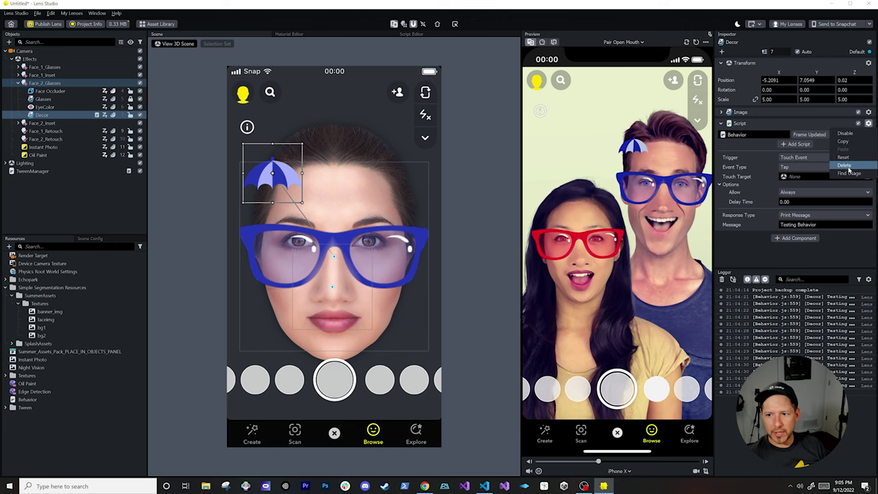
# Remove the Behavior script and add a Script component with Tween > TweenTypes > TweenTransform
pyautogui.hotkey('ctrl', 'z')
pyautogui.click(799, 124)
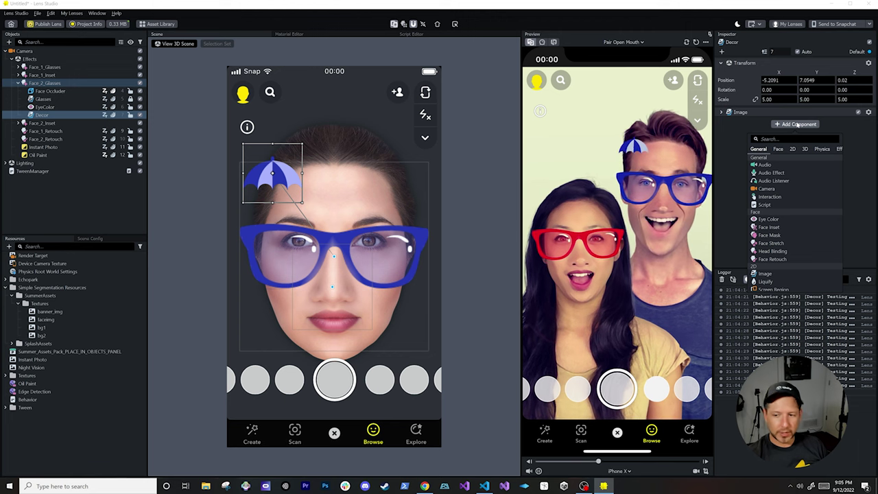
pyautogui.write('script')
pyautogui.press('Return')
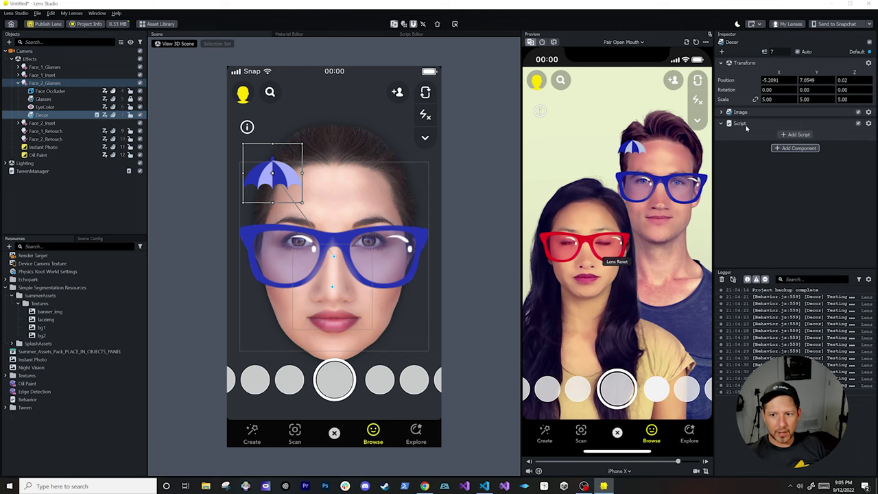
pyautogui.click(785, 134)
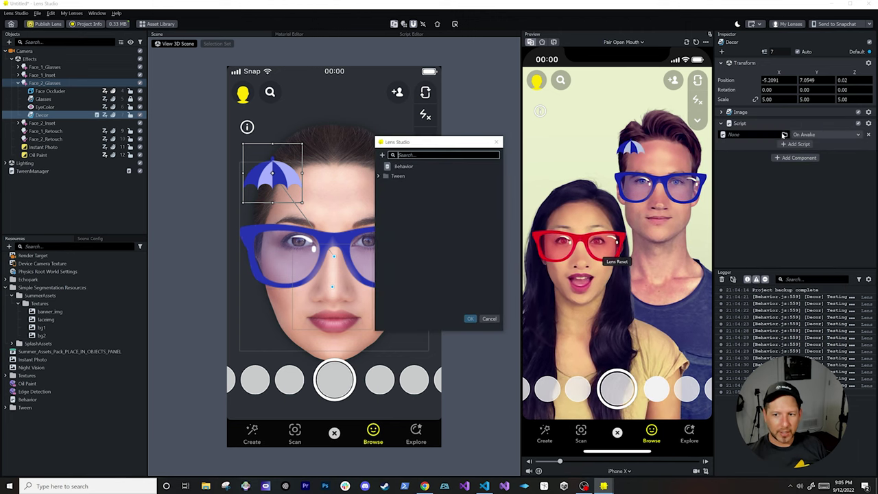
pyautogui.click(379, 176)
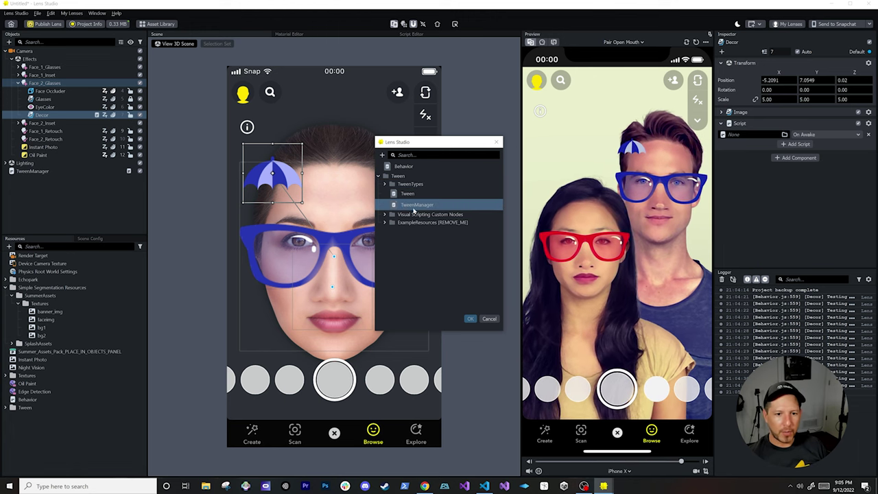
pyautogui.click(396, 195)
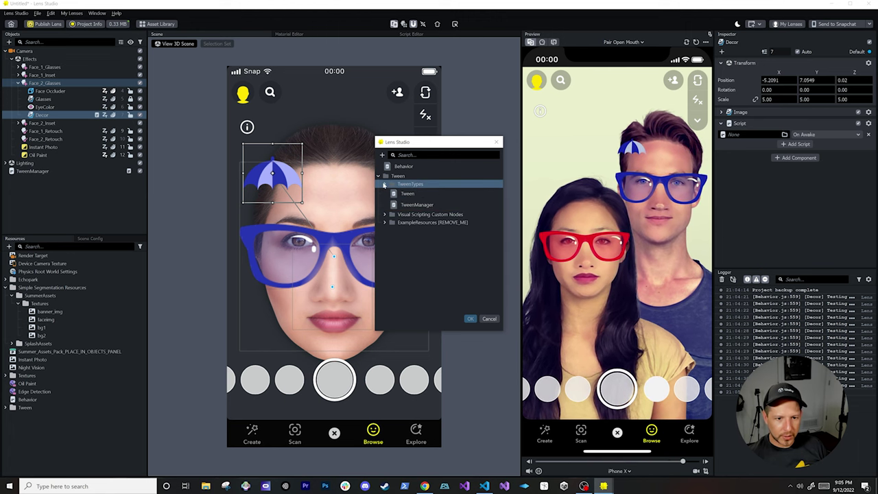
pyautogui.click(385, 186)
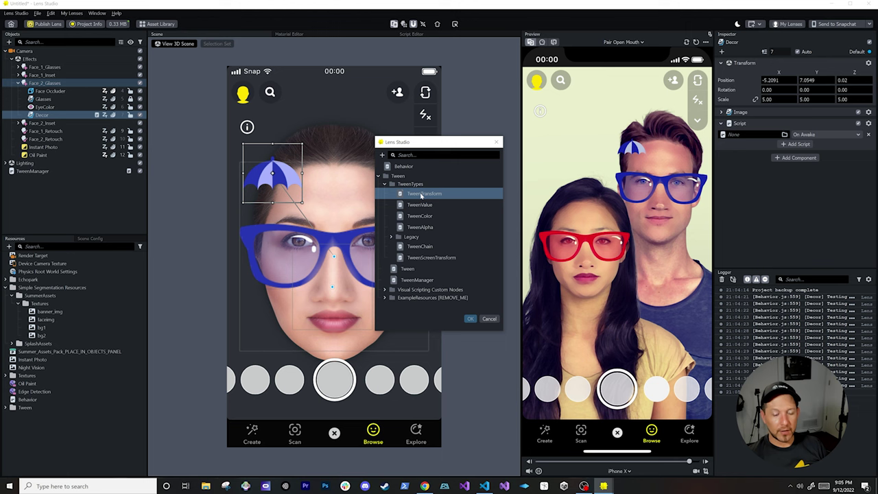
pyautogui.click(437, 194)
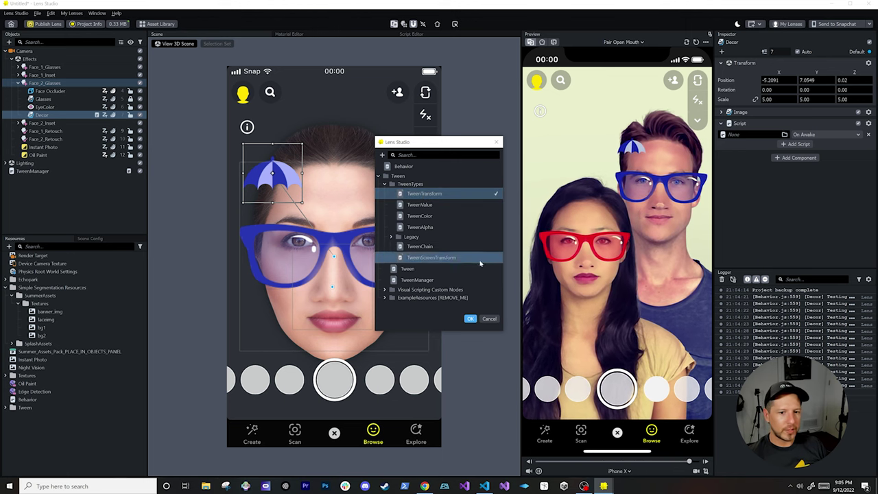
pyautogui.click(471, 318)
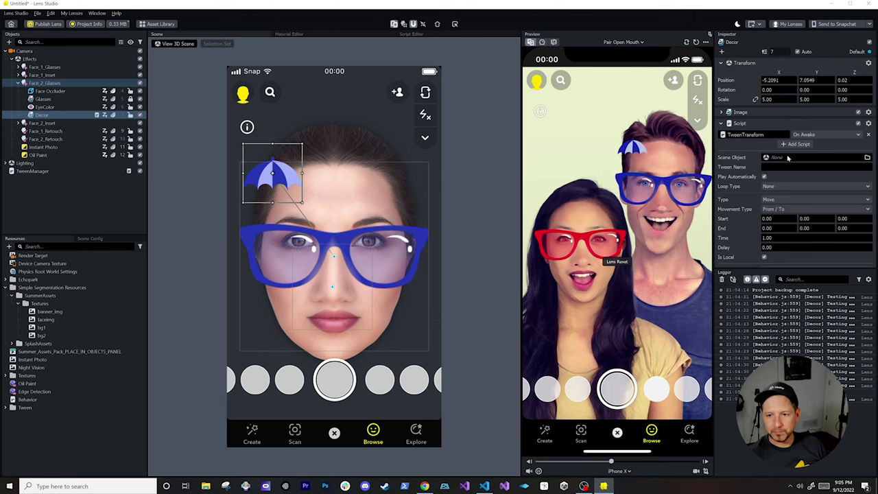
# Set TweenTransform's event to On Start, keep Type Move, and review the Start value
pyautogui.scroll(-1, 744, 135)
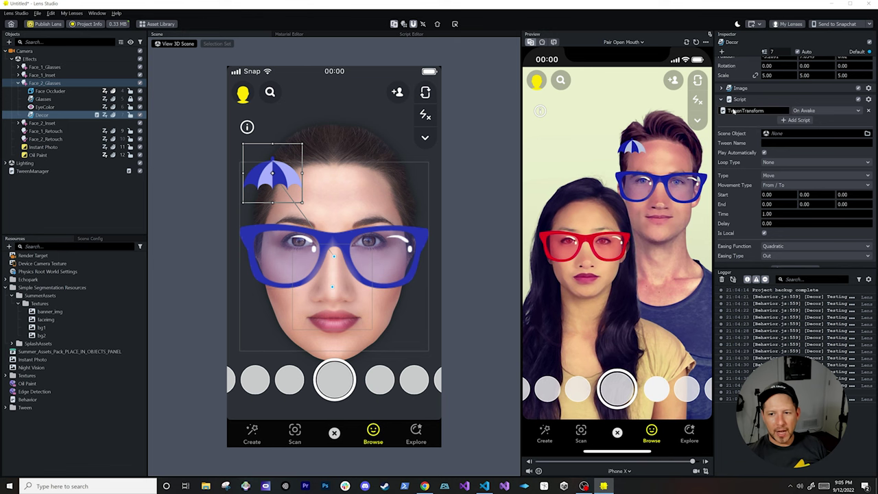
pyautogui.click(806, 111)
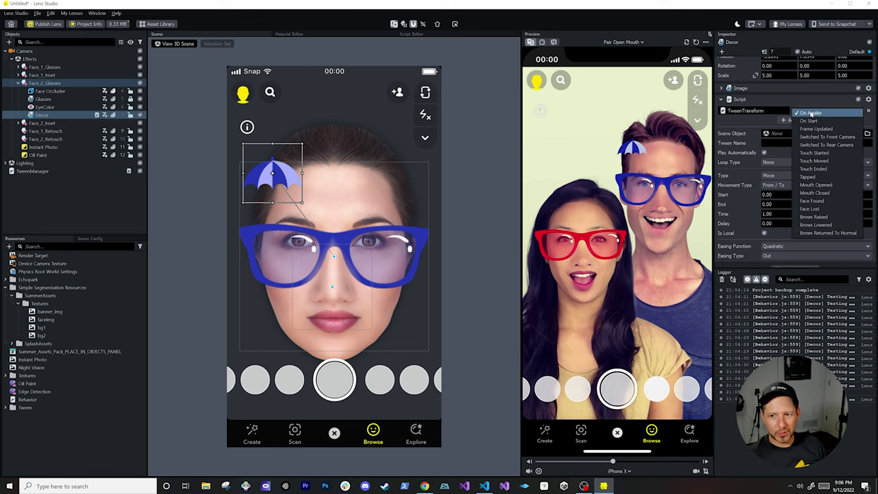
pyautogui.click(808, 121)
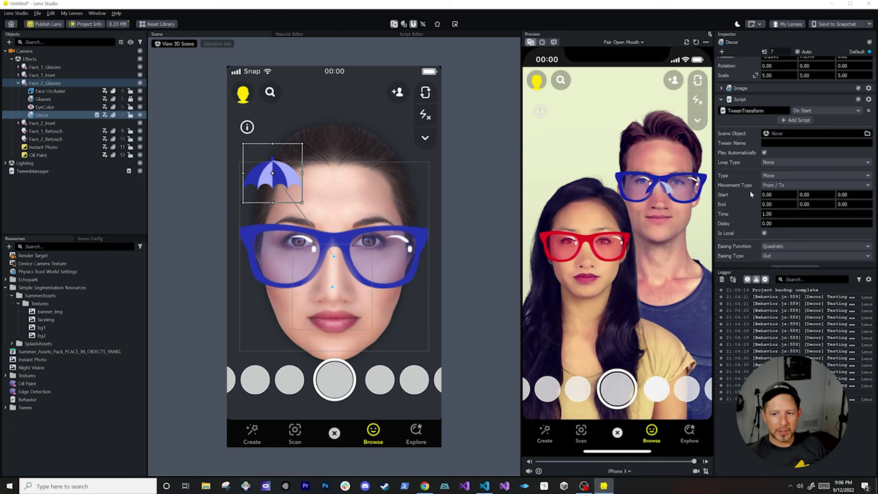
pyautogui.scroll(-1, 765, 130)
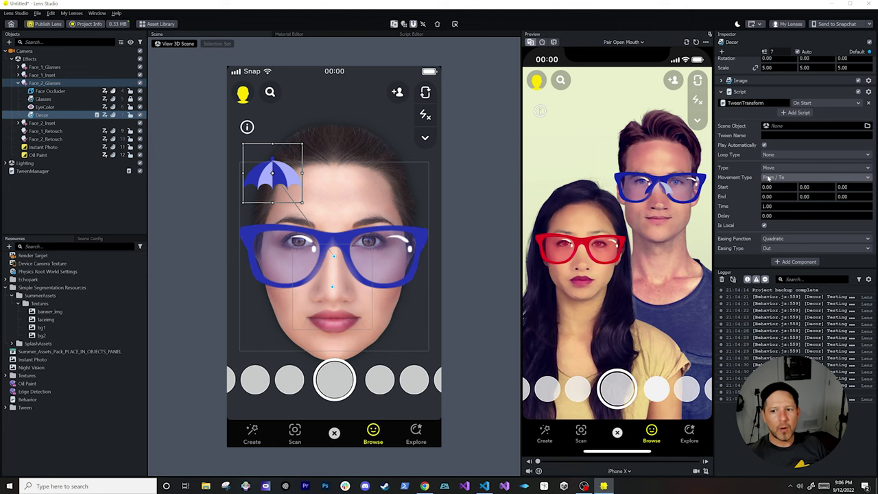
pyautogui.click(796, 168)
pyautogui.click(796, 170)
pyautogui.click(779, 186)
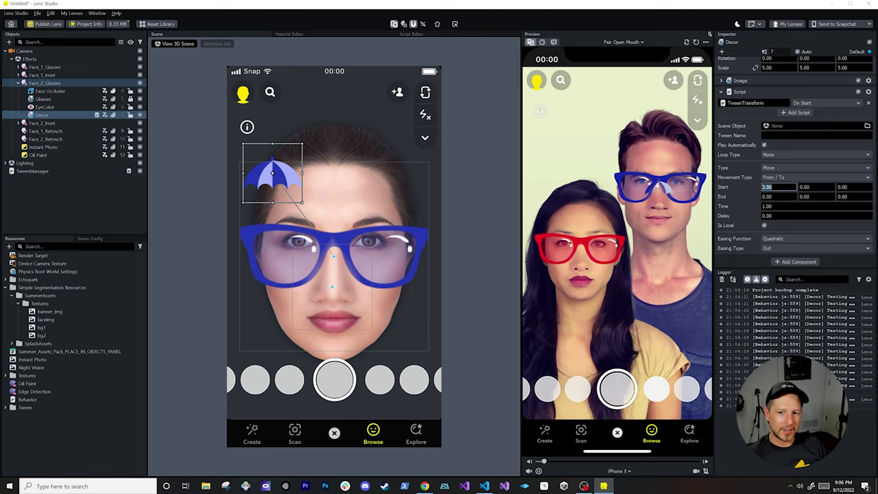
pyautogui.click(683, 183)
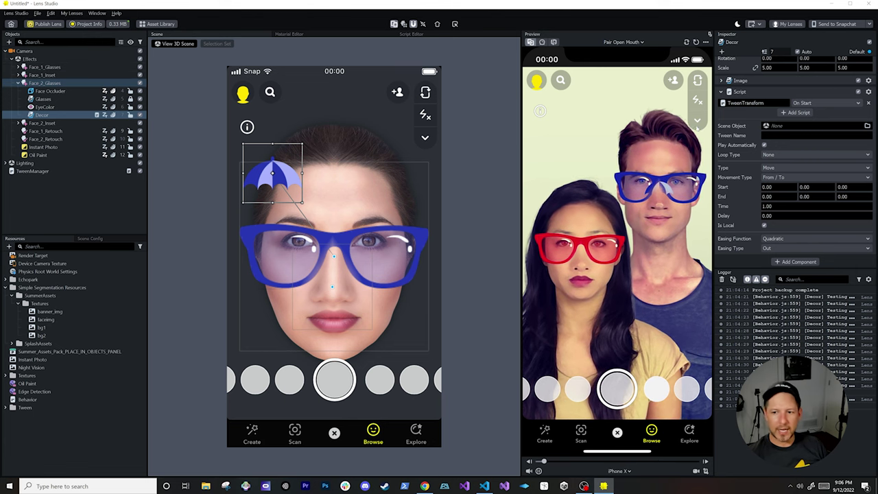
pyautogui.scroll(1, 782, 134)
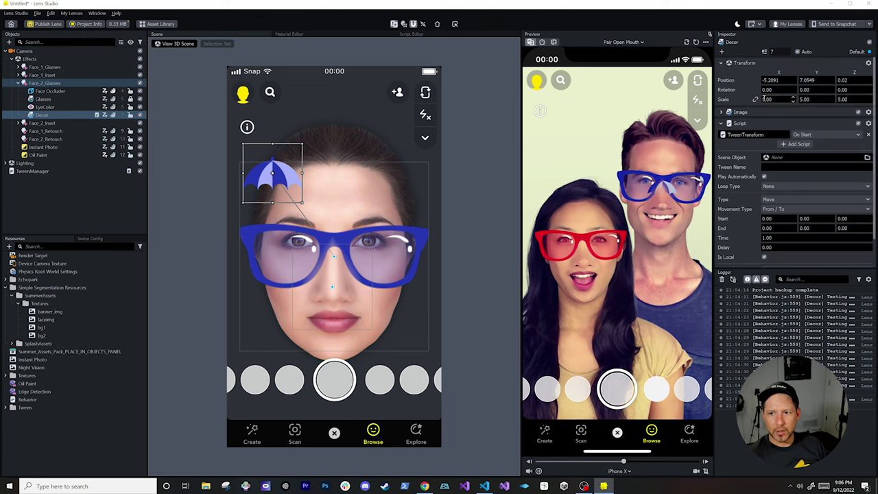
pyautogui.scroll(-1, 789, 144)
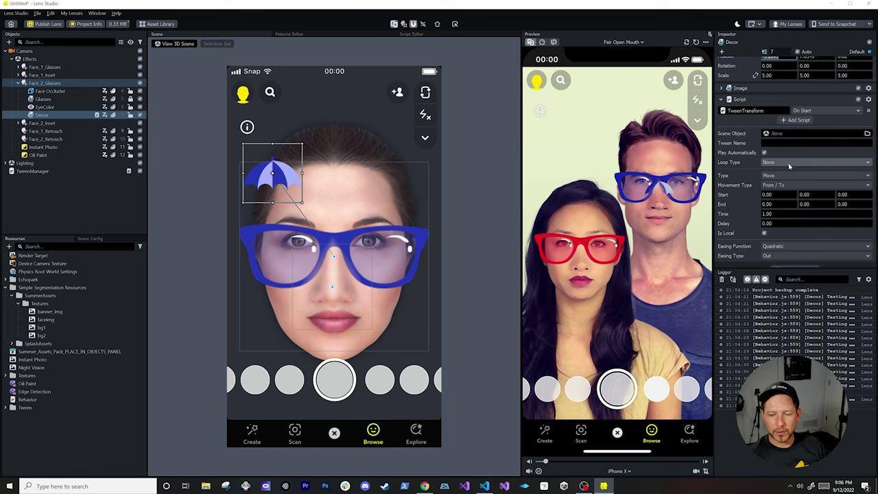
pyautogui.scroll(1, 764, 158)
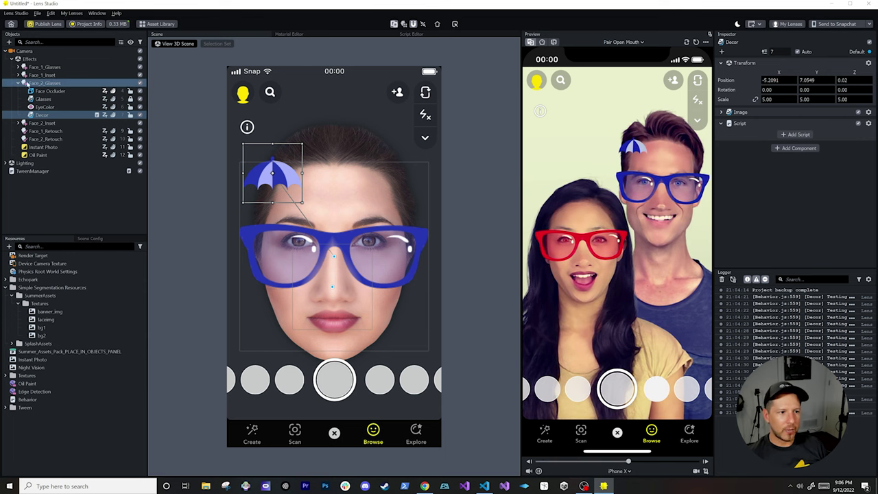
# Attach the Tween > TweenTypes > TweenTransform script to the umbrella Decor object
pyautogui.click(772, 79)
pyautogui.hotkey('ctrl', 'c')
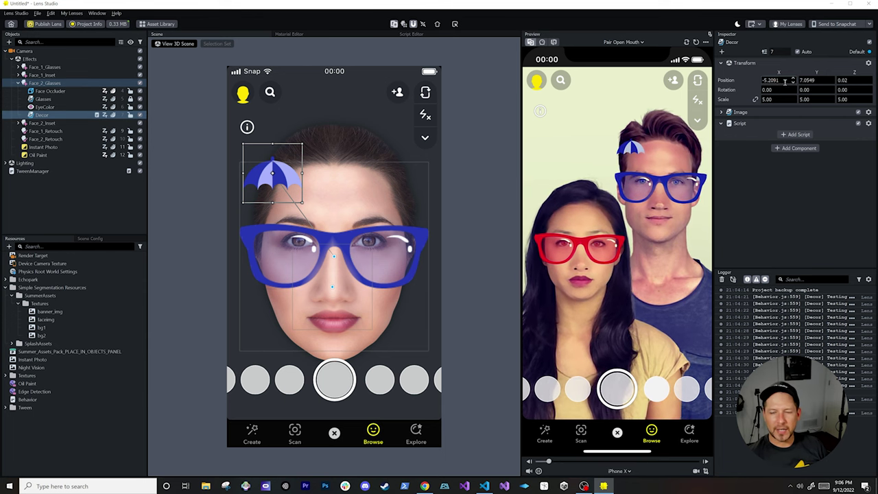
pyautogui.click(781, 135)
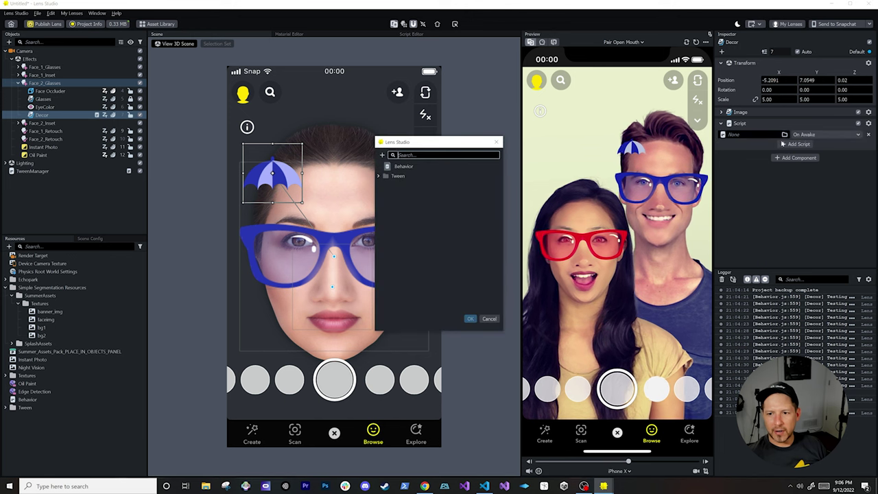
pyautogui.click(379, 176)
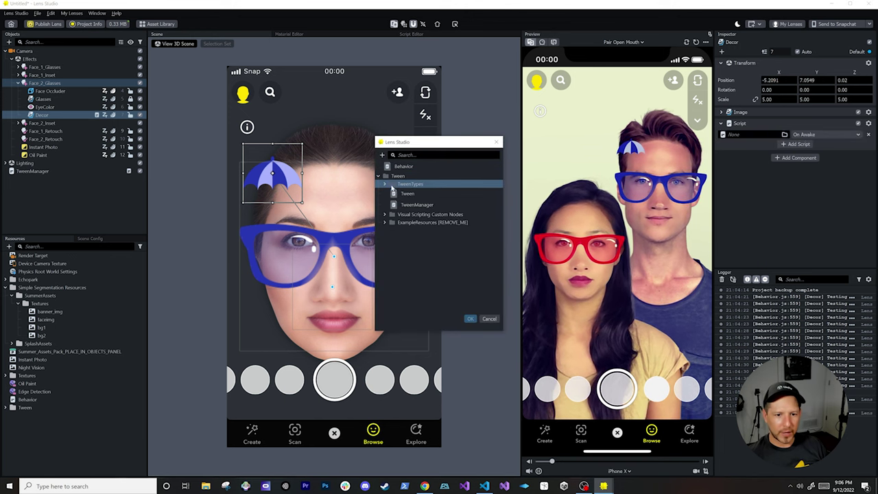
pyautogui.click(385, 184)
pyautogui.click(422, 194)
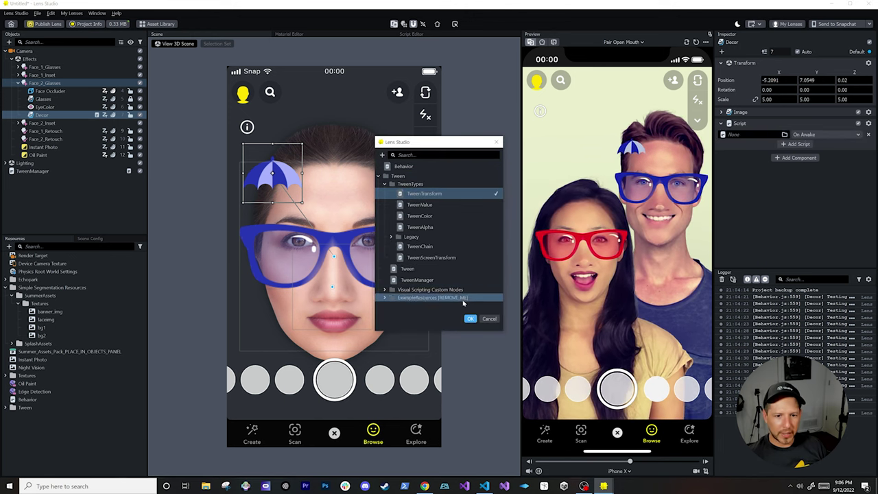
pyautogui.click(470, 319)
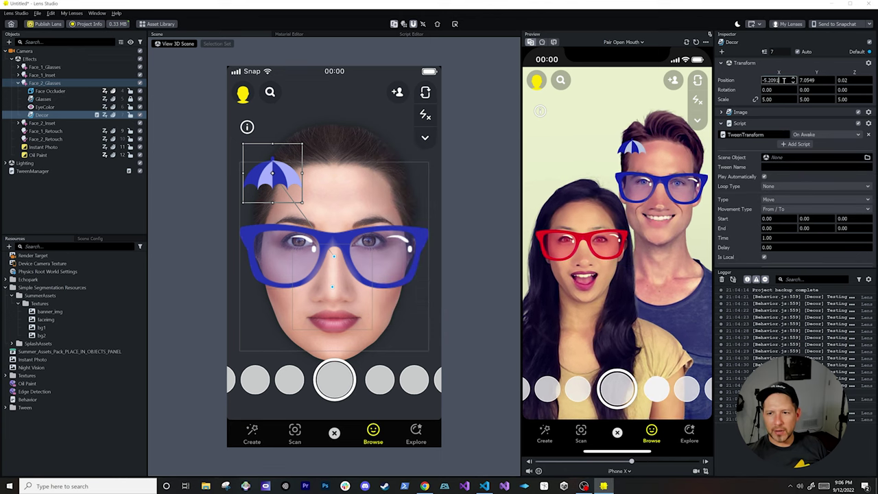
# Copy the Decor's X and Y position values into the tween's Start fields
pyautogui.click(775, 218)
pyautogui.hotkey('ctrl', 'v')
pyautogui.click(817, 80)
pyautogui.hotkey('ctrl', 'c')
pyautogui.click(817, 218)
pyautogui.hotkey('ctrl', 'v')
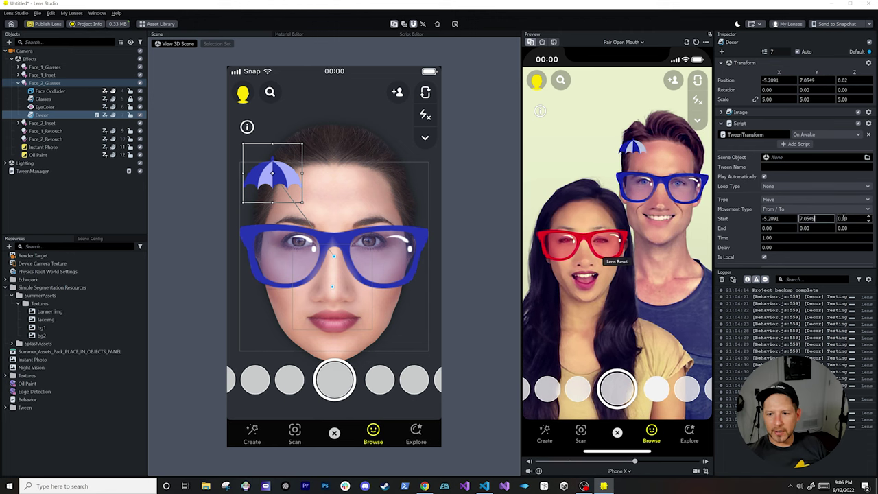
pyautogui.press('Tab')
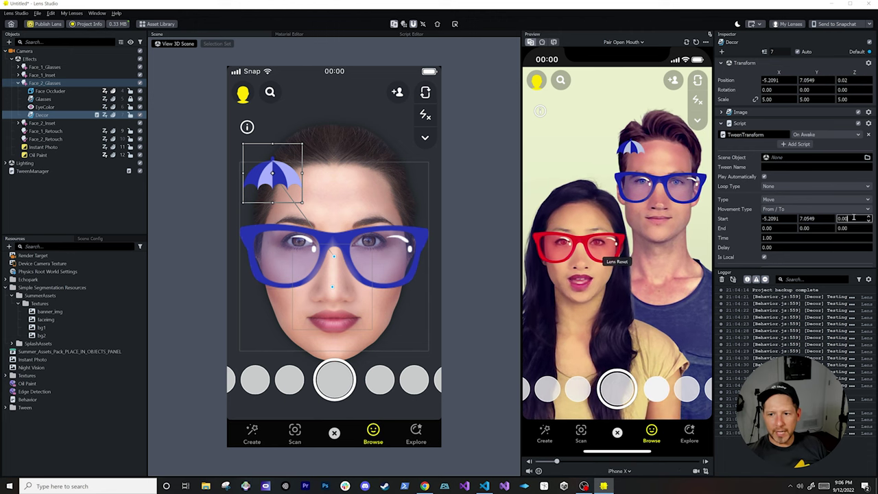
pyautogui.click(849, 80)
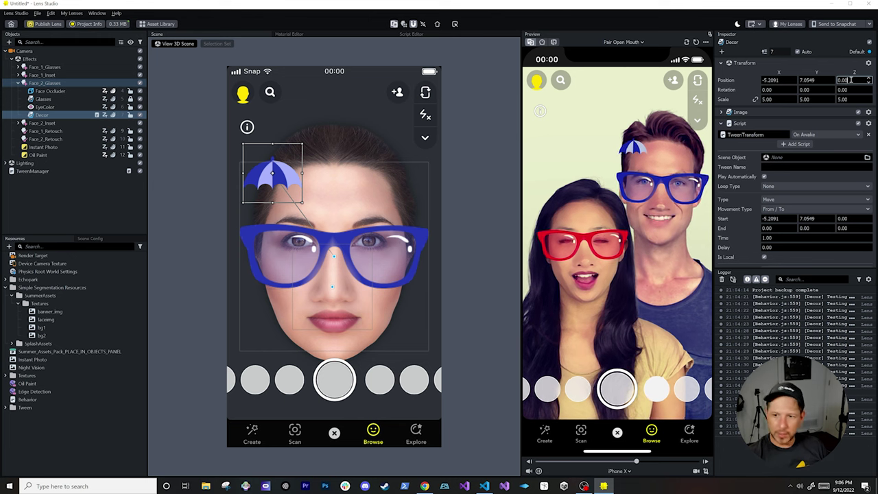
# Set the umbrella Decor's position to X -5 and Y 7
pyautogui.click(770, 79)
pyautogui.write('-5')
pyautogui.press('Return')
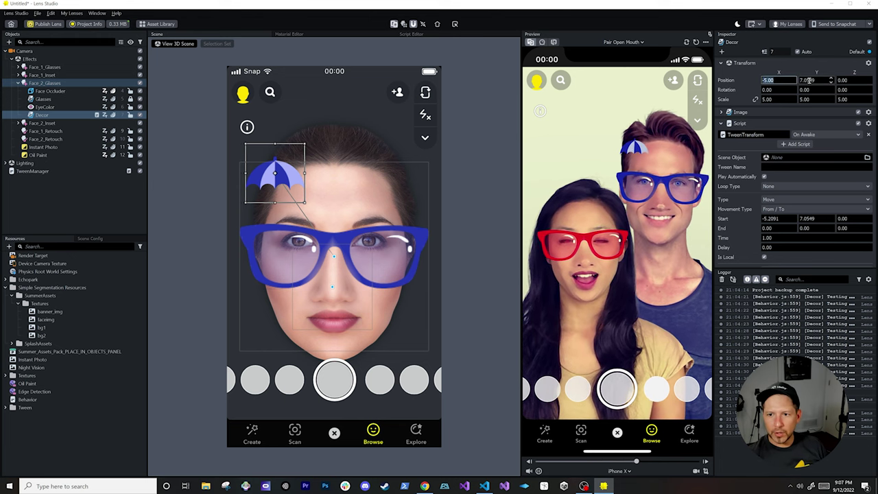
pyautogui.click(816, 80)
pyautogui.write('7')
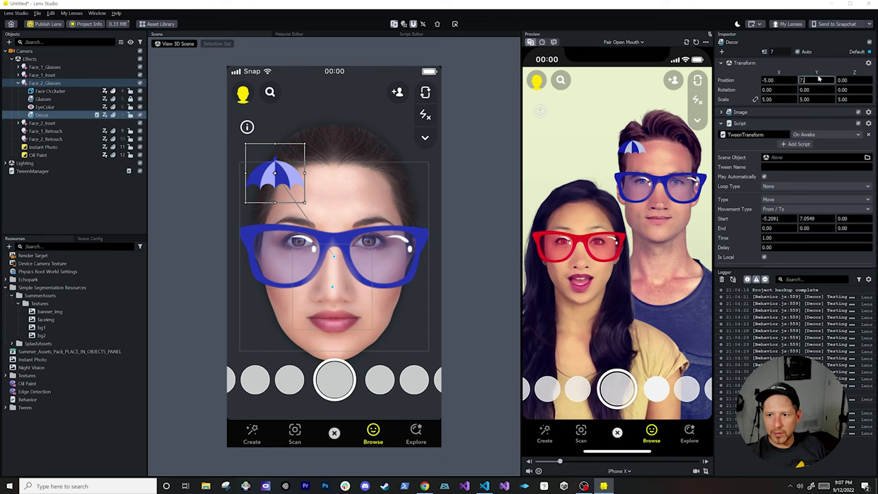
pyautogui.press('Return')
# Set the TweenTransform Start values to X -5 and Y 7
pyautogui.click(767, 219)
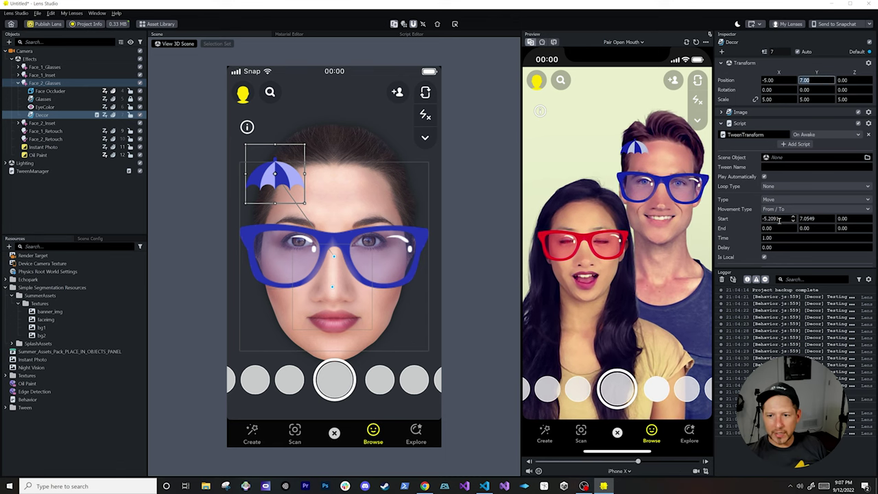
pyautogui.press('BackSpace')
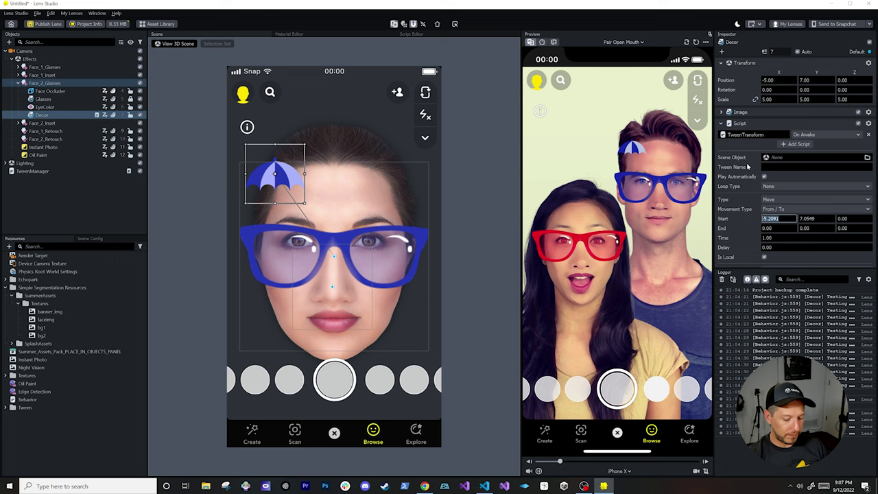
pyautogui.write('-5')
pyautogui.press('Tab')
pyautogui.write('7')
pyautogui.press('Return')
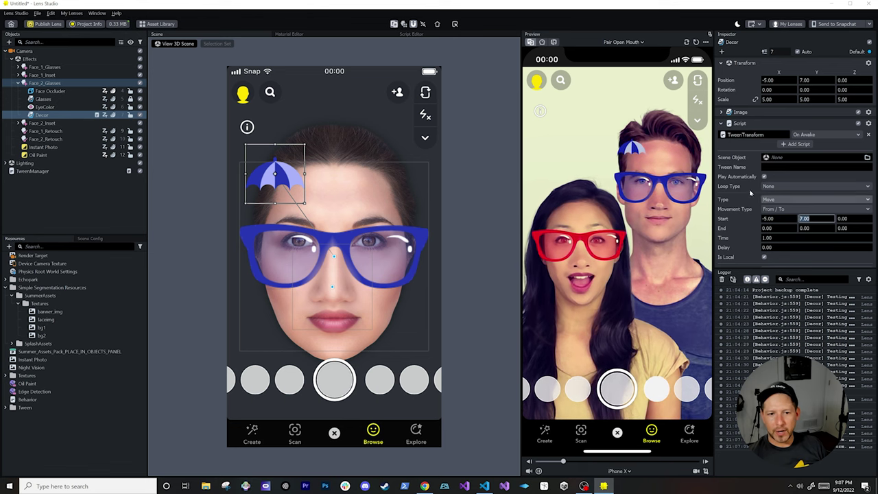
# Set the TweenTransform End to 5, 7, 0 and choose Ping Pong as the Loop Type
pyautogui.moveTo(284, 185); pyautogui.dragTo(407, 198)
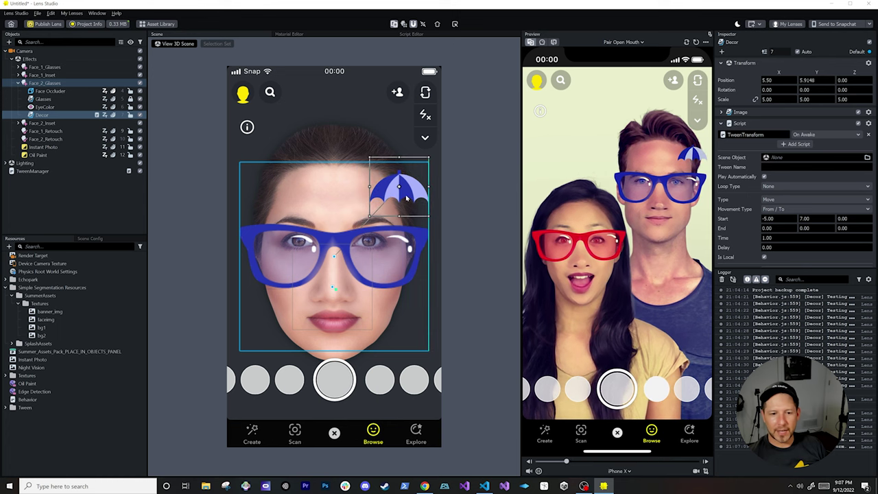
pyautogui.hotkey('ctrl', 'z')
pyautogui.click(768, 228)
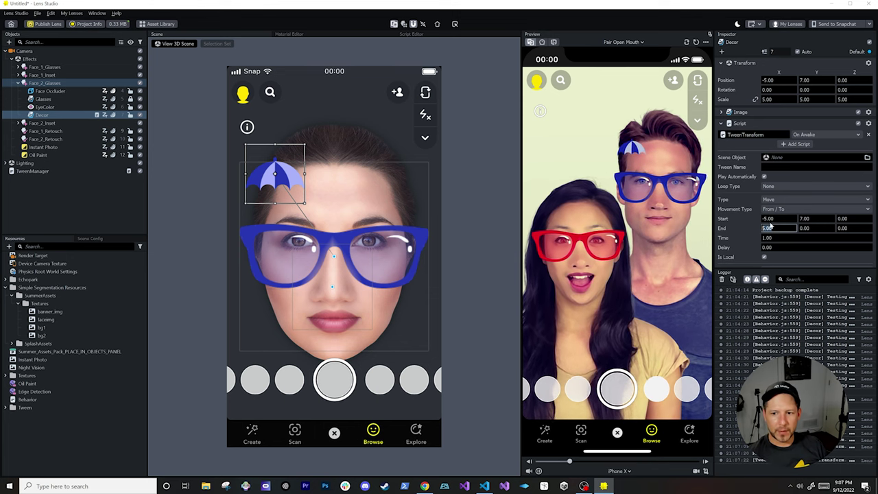
pyautogui.press('Tab')
pyautogui.write('0')
pyautogui.press('Return')
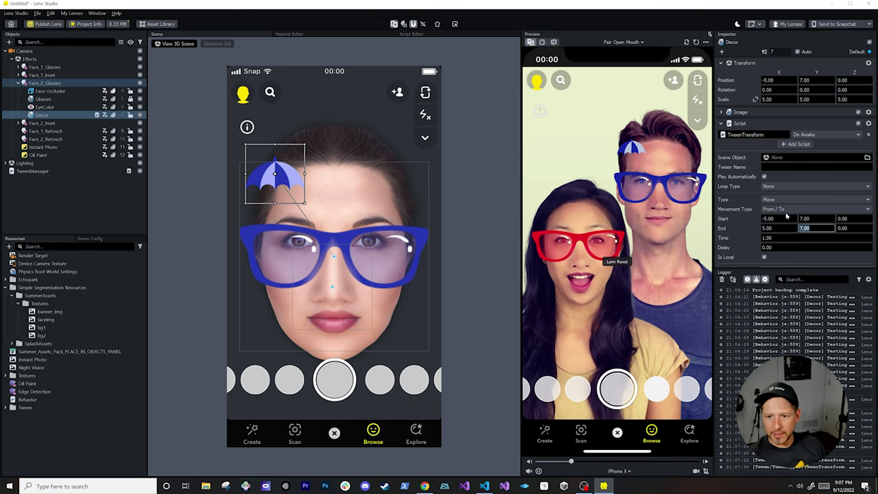
pyautogui.click(789, 188)
pyautogui.click(781, 204)
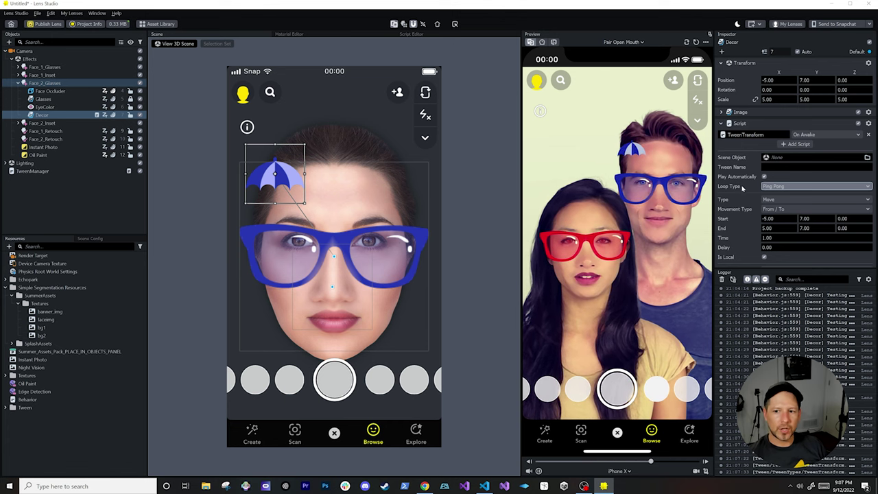
# Make the TweenTransform trigger On Start, keeping Start Y at 7
pyautogui.click(800, 135)
pyautogui.click(803, 177)
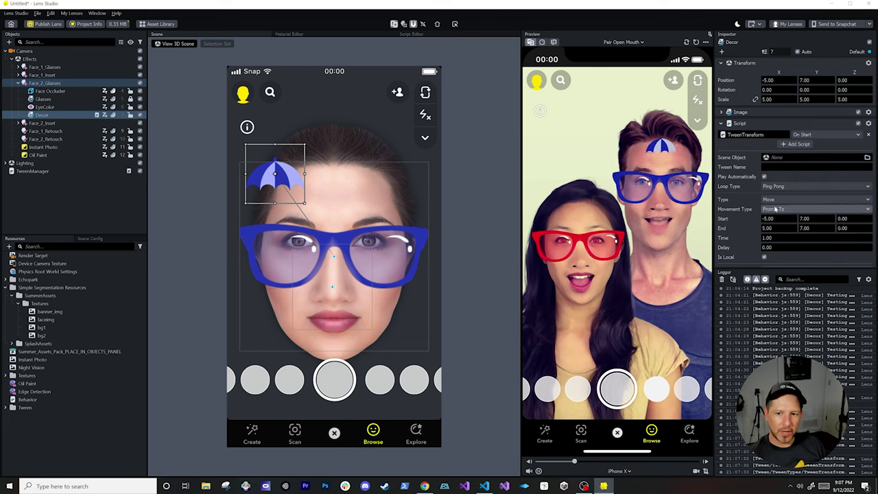
pyautogui.scroll(-1, 772, 200)
pyautogui.click(805, 195)
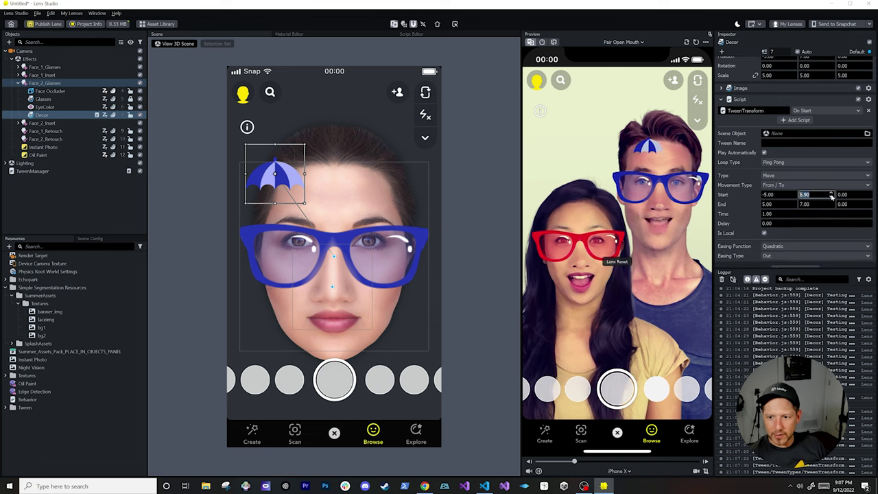
pyautogui.press('Return')
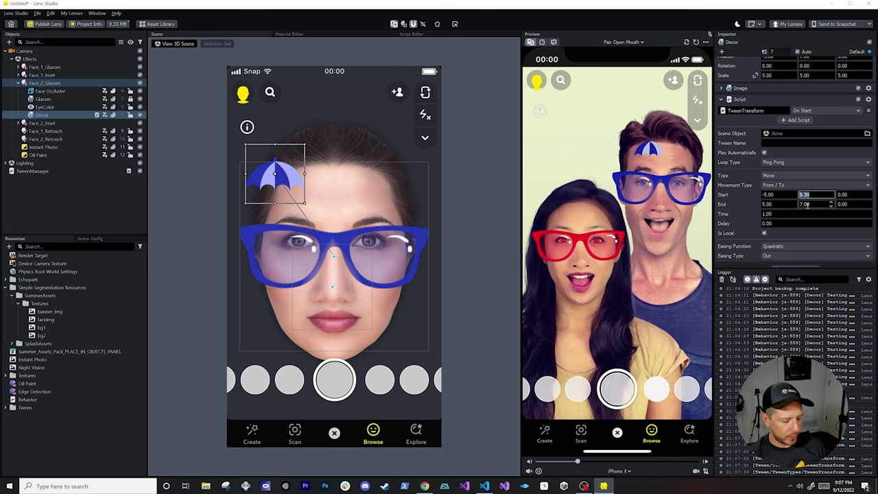
pyautogui.write('2')
pyautogui.press('Return')
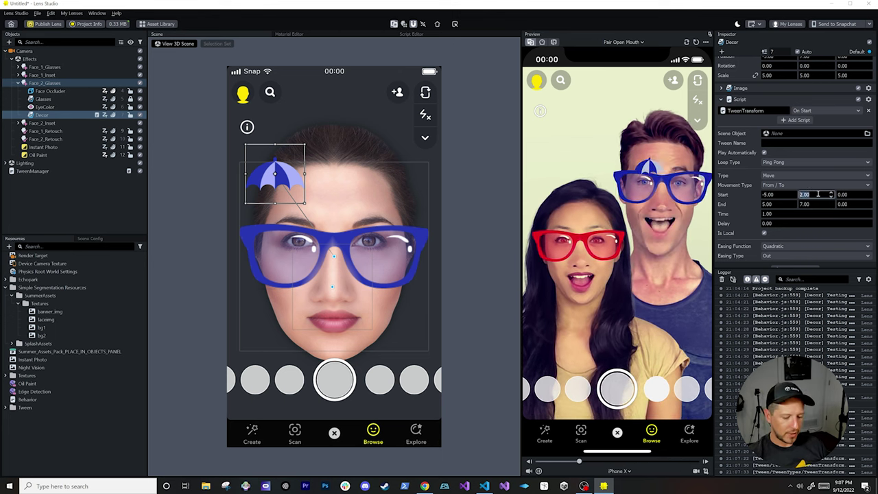
pyautogui.press('Return')
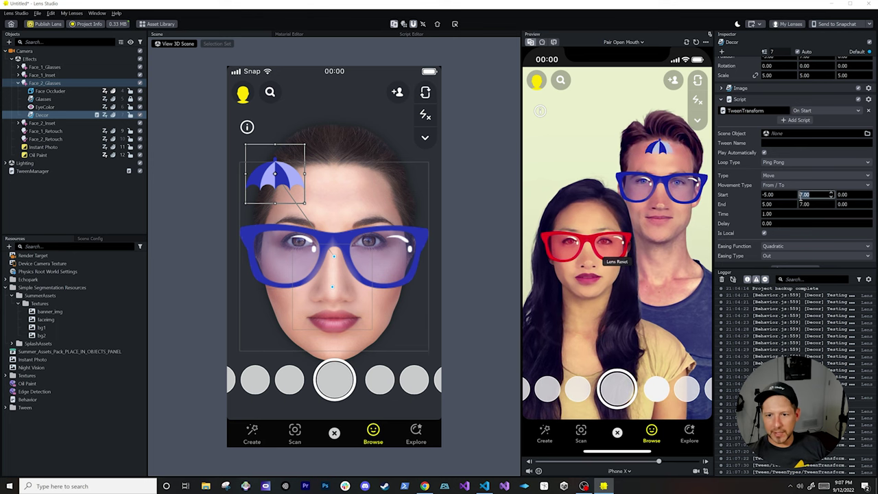
# Set the tween End Y to 8 and its duration to 2 seconds
pyautogui.click(809, 204)
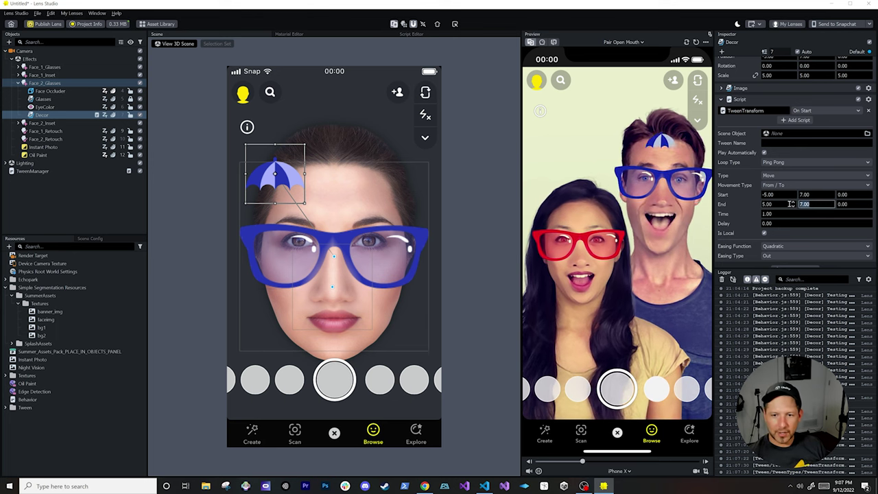
pyautogui.write('8')
pyautogui.press('Return')
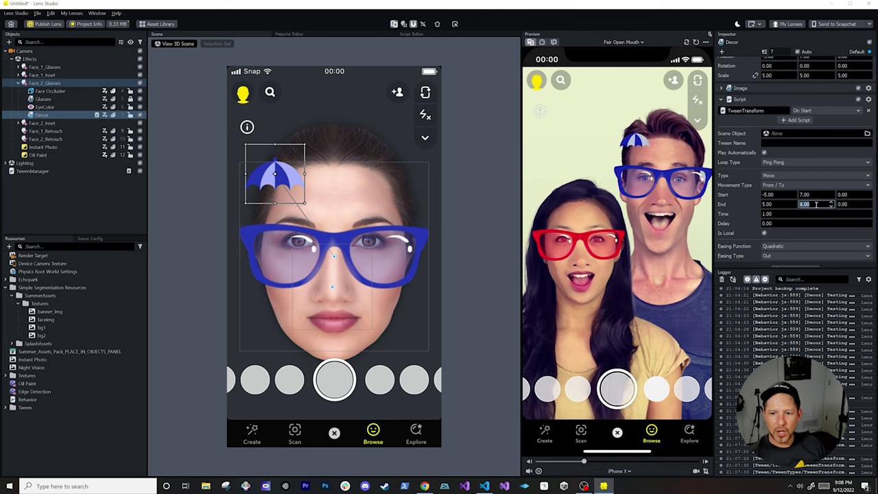
pyautogui.scroll(-1, 816, 203)
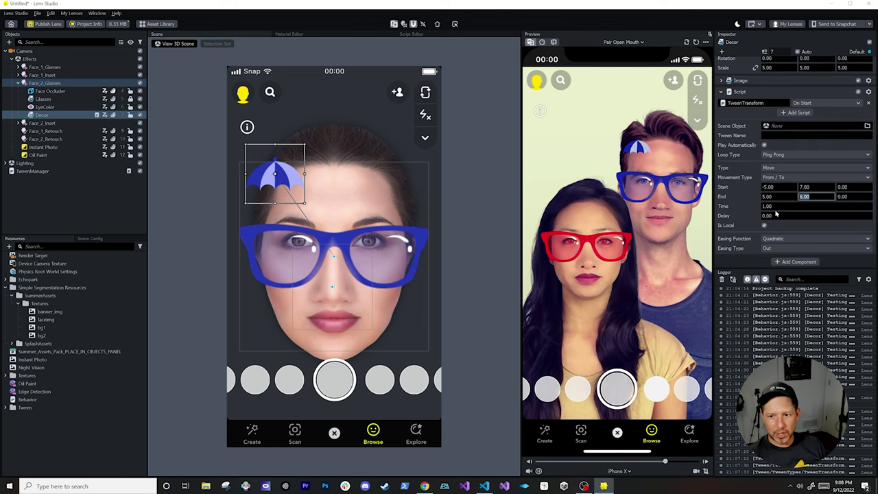
pyautogui.click(789, 206)
pyautogui.hotkey('ctrl', 'a')
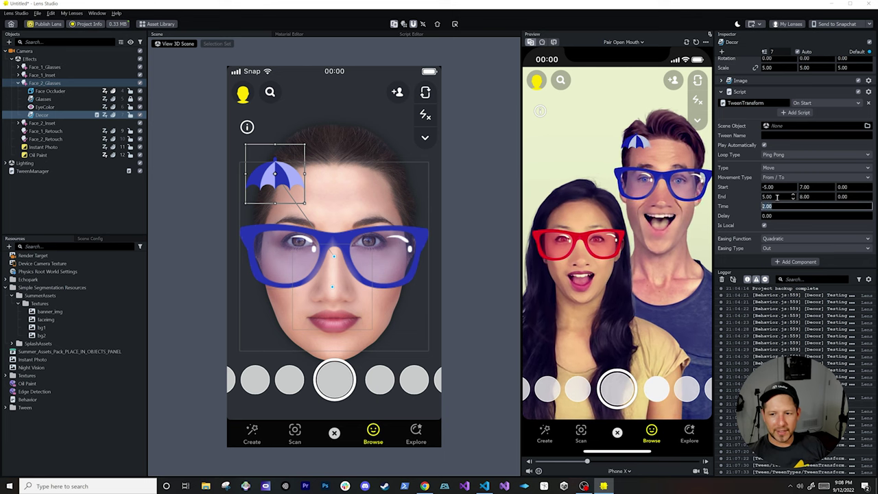
# Use Quadratic easing with the In / Out easing type
pyautogui.click(756, 243)
pyautogui.click(755, 244)
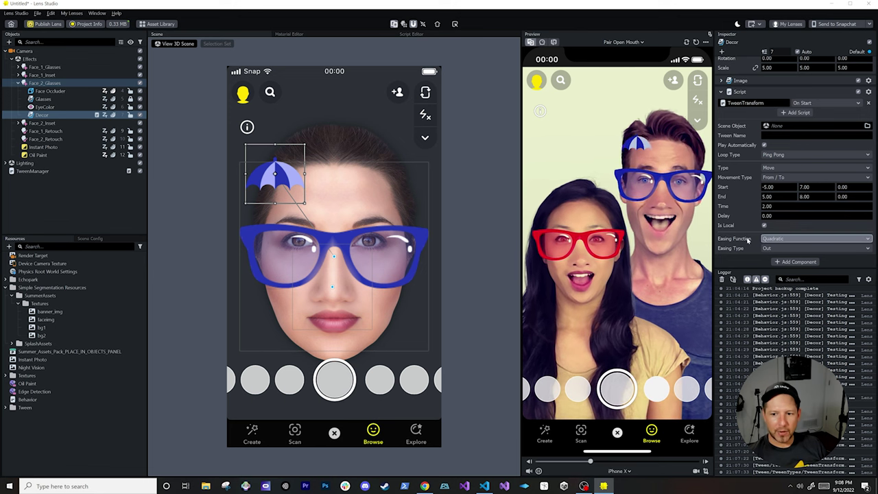
pyautogui.click(765, 248)
pyautogui.click(765, 257)
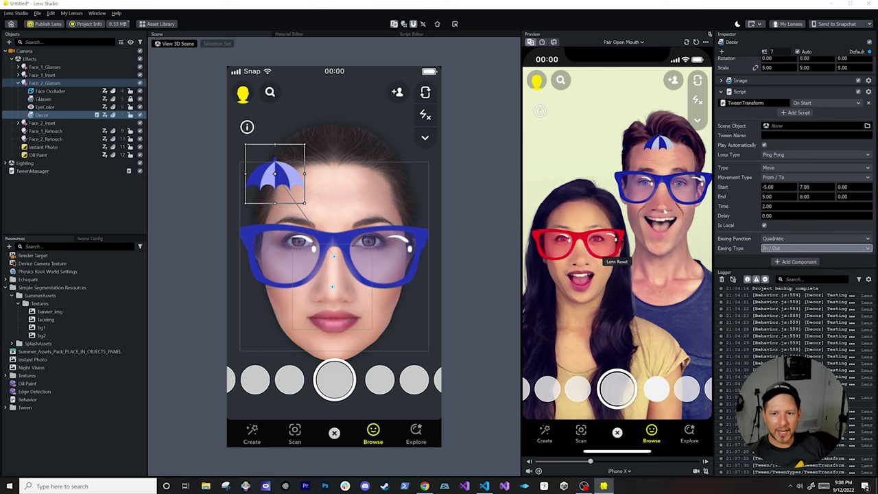
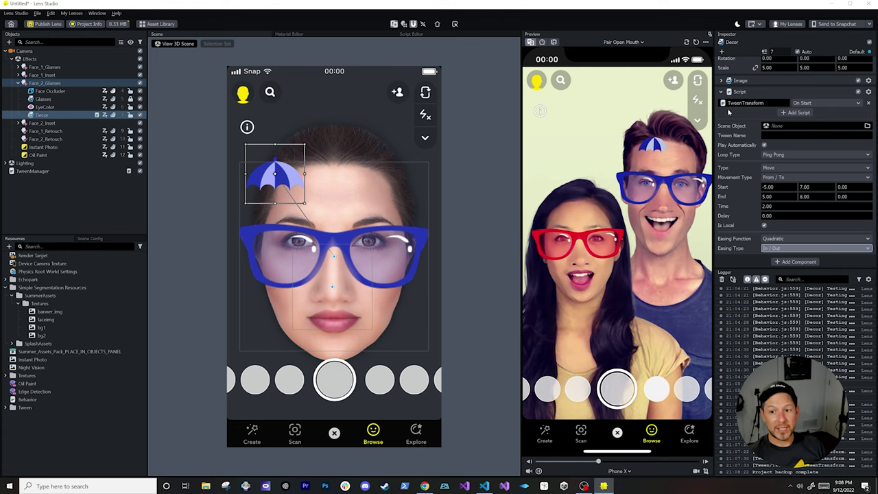
# Add a second Script component to Decor and assign Tween > TweenTypes > TweenTransform to it
pyautogui.click(757, 93)
pyautogui.click(797, 135)
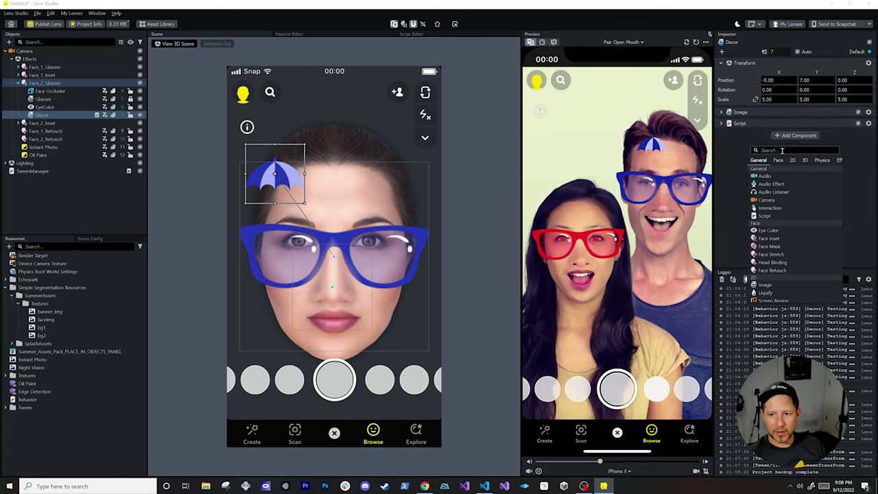
pyautogui.write('script')
pyautogui.press('Return')
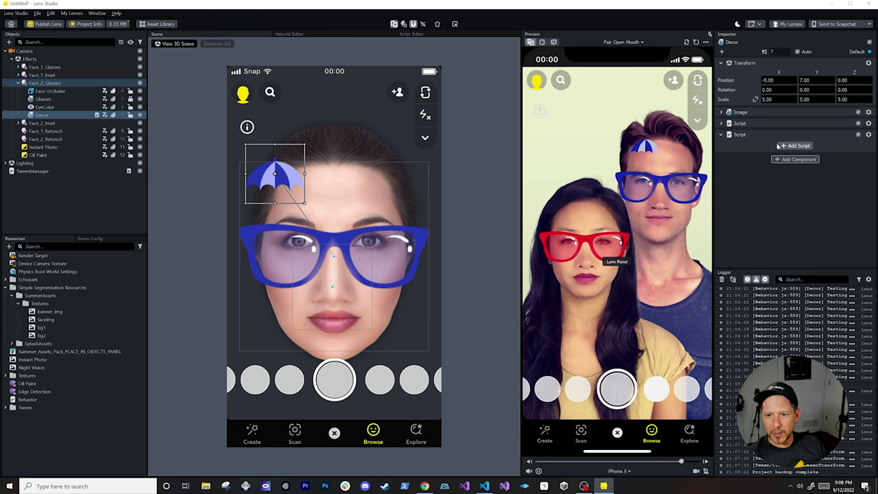
pyautogui.click(789, 145)
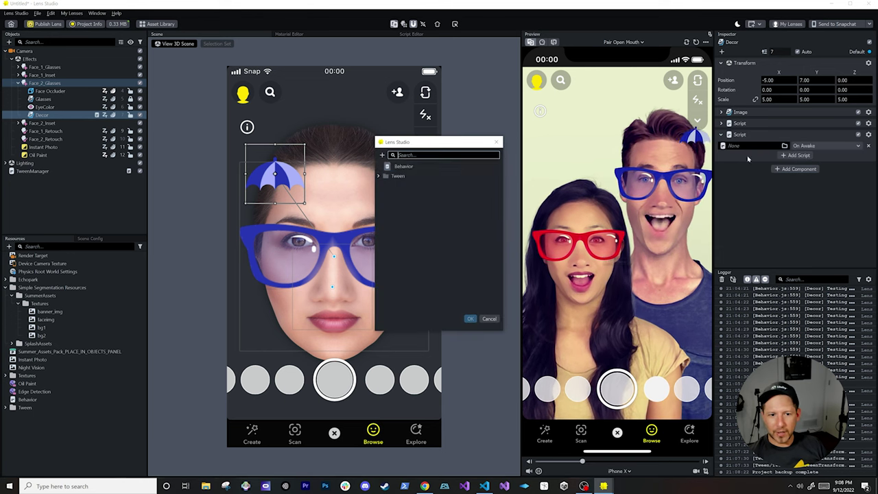
pyautogui.click(378, 176)
pyautogui.click(395, 195)
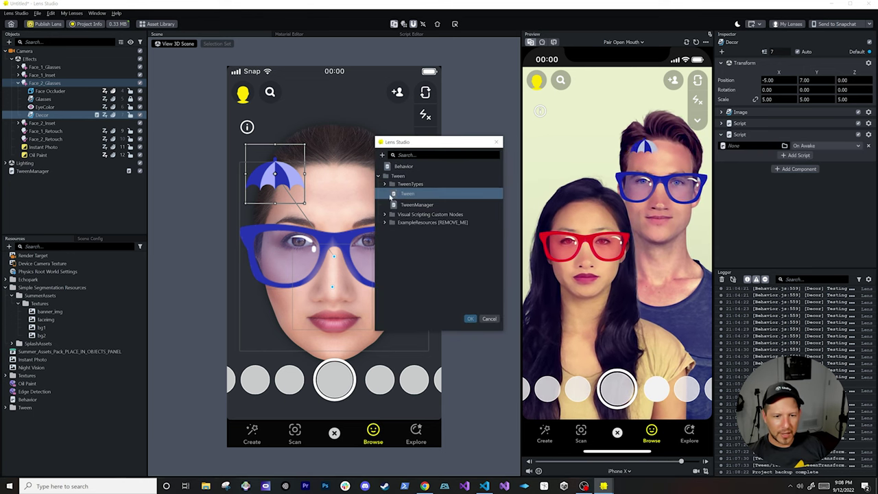
pyautogui.click(385, 183)
pyautogui.click(422, 194)
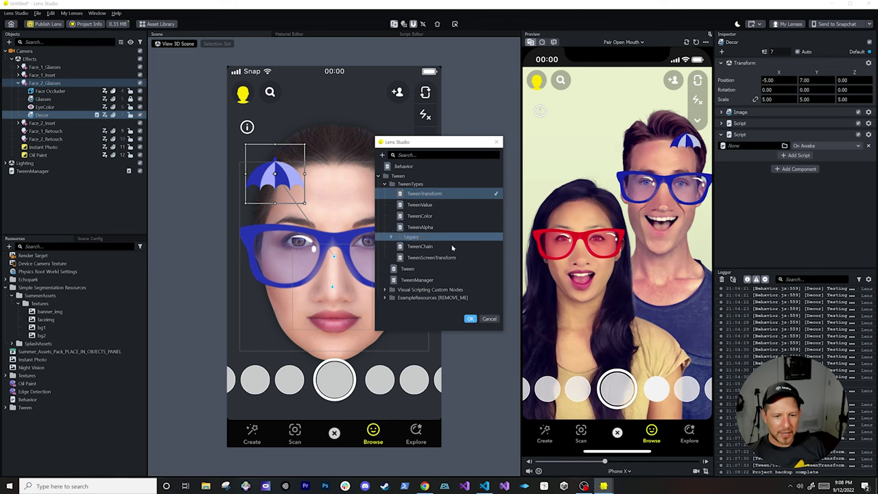
pyautogui.click(470, 318)
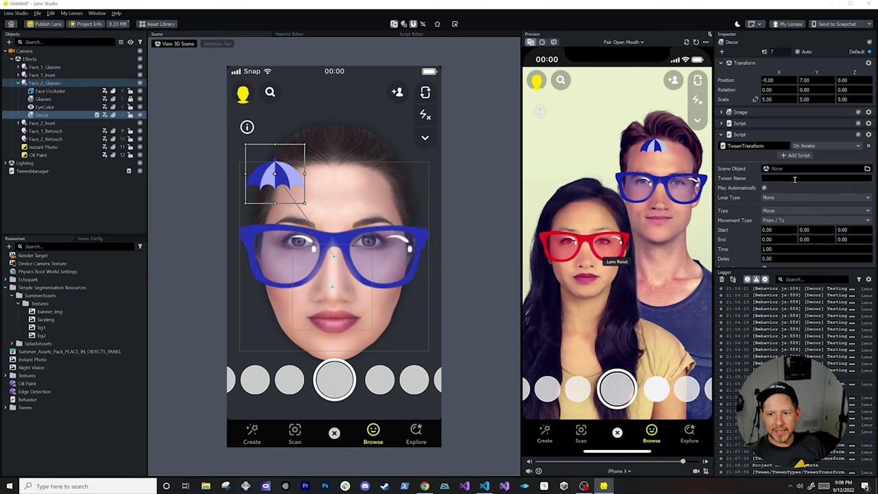
# Set the tween Type to Scale and trigger it on the Mouth Opened event
pyautogui.scroll(-1, 789, 181)
pyautogui.click(775, 188)
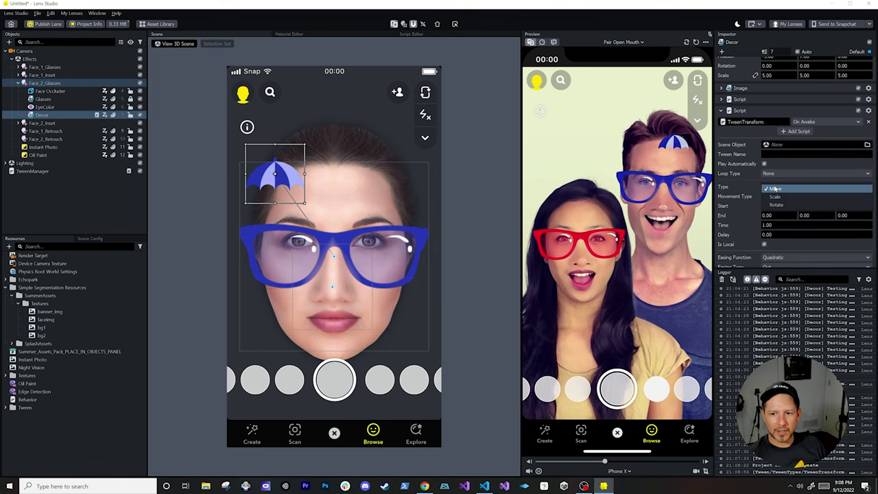
pyautogui.click(782, 197)
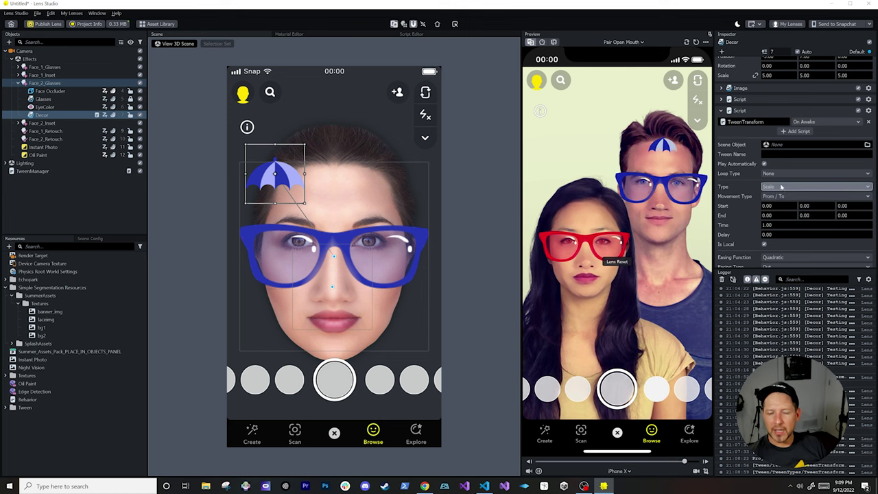
pyautogui.click(769, 174)
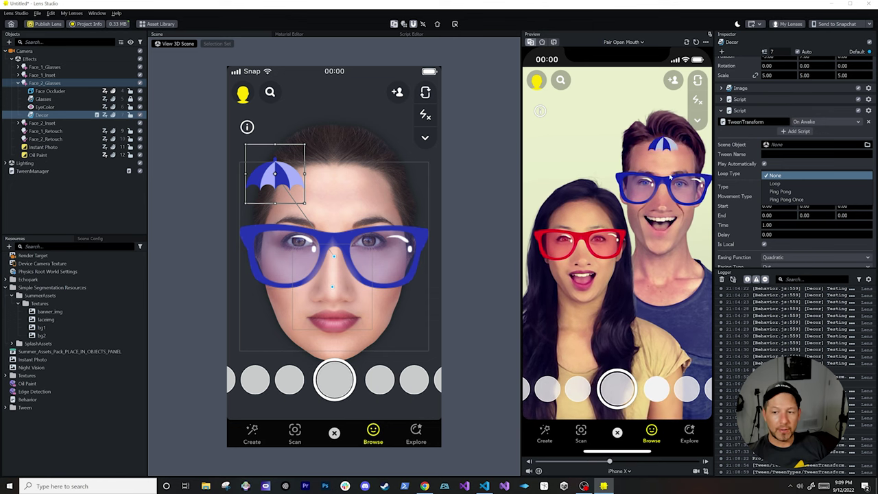
pyautogui.click(844, 126)
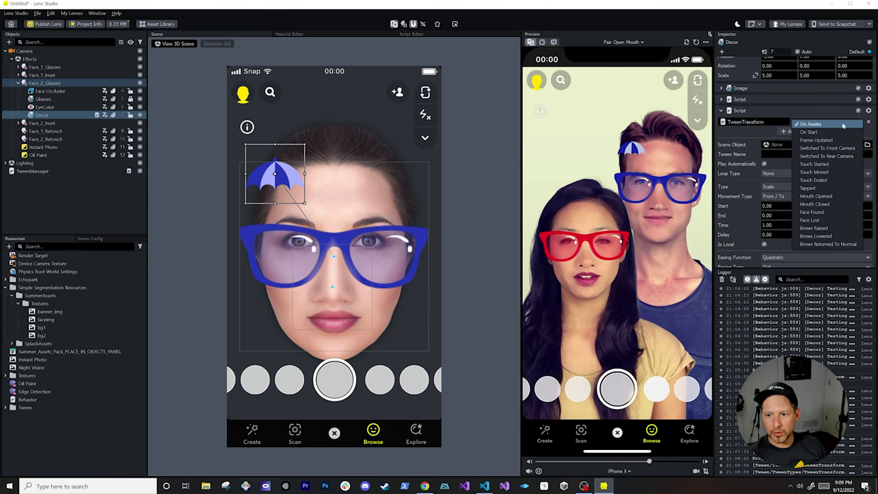
pyautogui.click(817, 196)
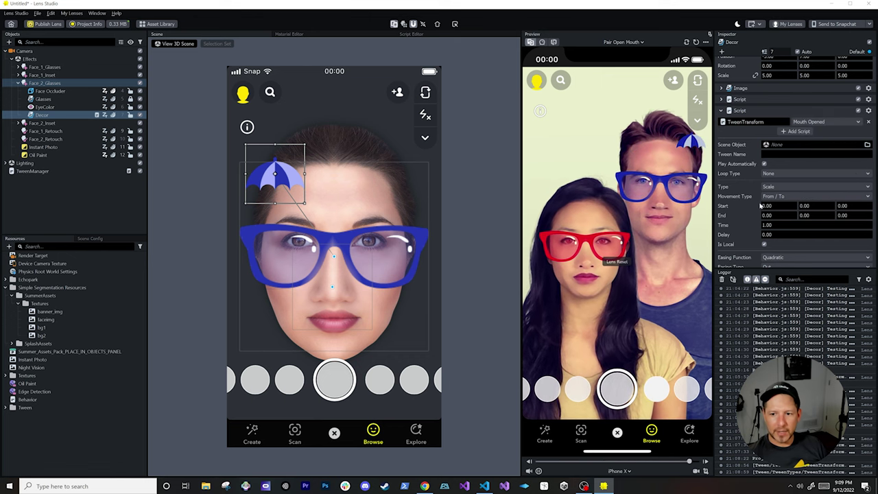
# Copy the umbrella's current scale of 5 into Start X, Y and Z
pyautogui.doubleClick(776, 76)
pyautogui.hotkey('ctrl', 'c')
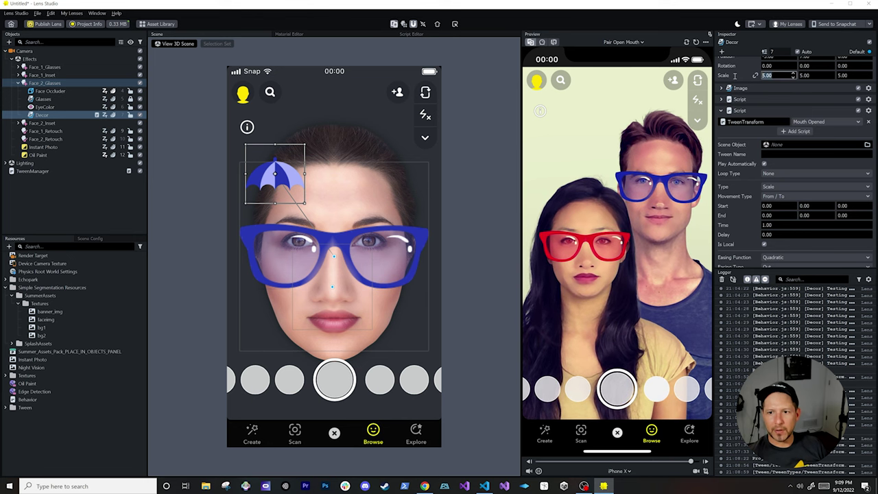
pyautogui.doubleClick(776, 206)
pyautogui.hotkey('ctrl', 'v')
pyautogui.press('Tab')
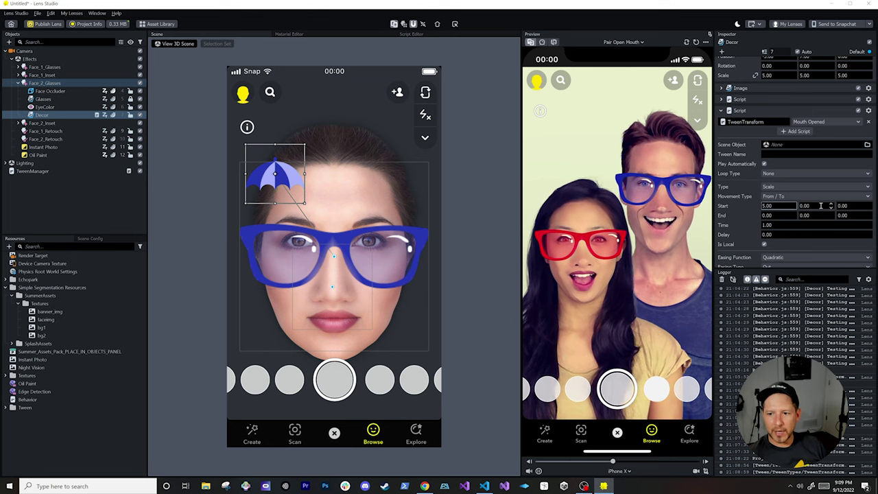
pyautogui.hotkey('ctrl', 'v')
pyautogui.press('Tab')
pyautogui.hotkey('ctrl', 'v')
pyautogui.press('Tab')
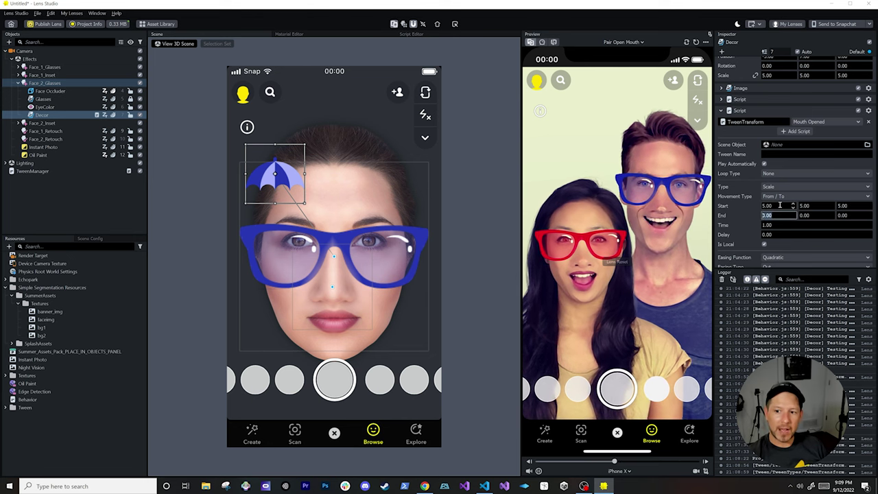
# Set End X and End Y to 10 and correct Start Z to 0
pyautogui.write('10')
pyautogui.press('Return')
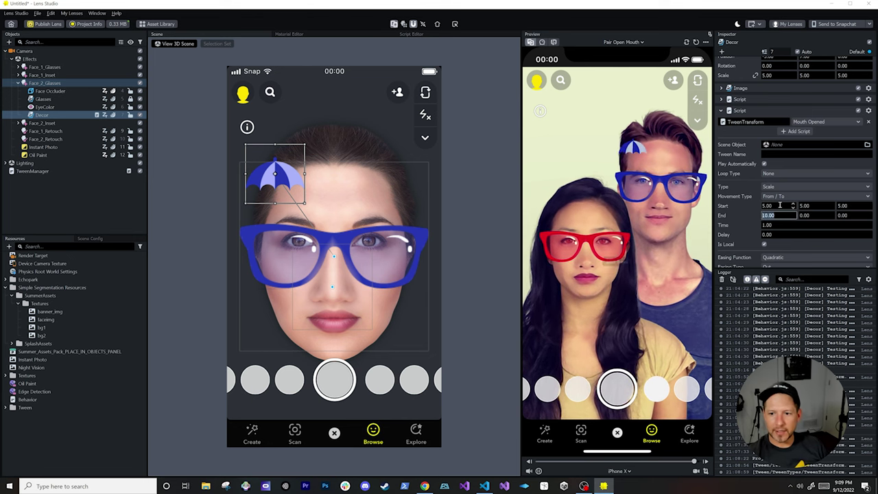
pyautogui.click(852, 206)
pyautogui.write('0')
pyautogui.press('Return')
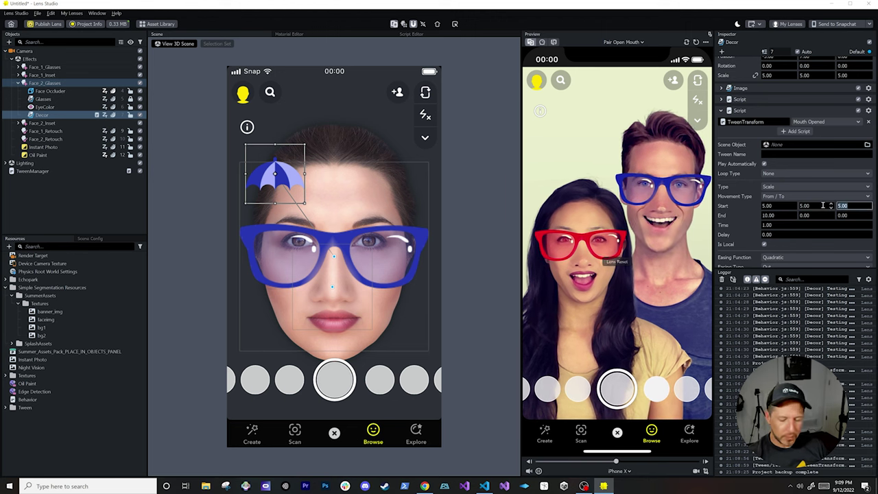
pyautogui.click(807, 215)
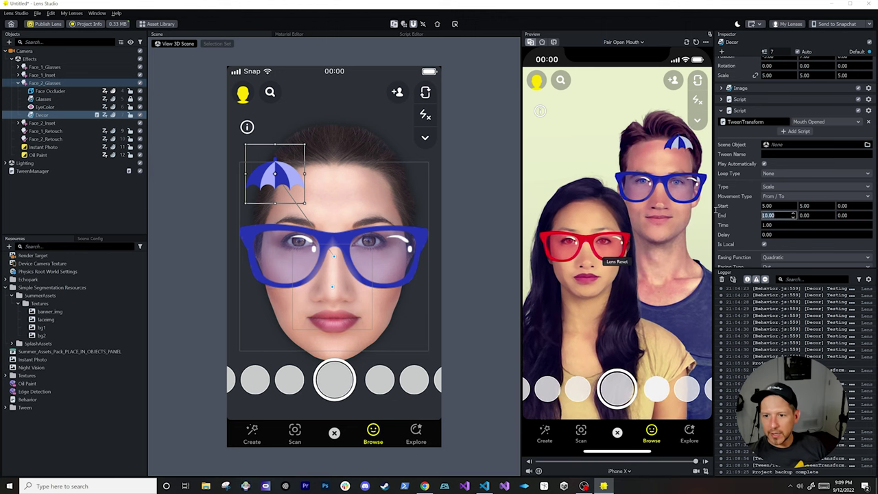
pyautogui.write('10')
pyautogui.press('Return')
pyautogui.press('Return')
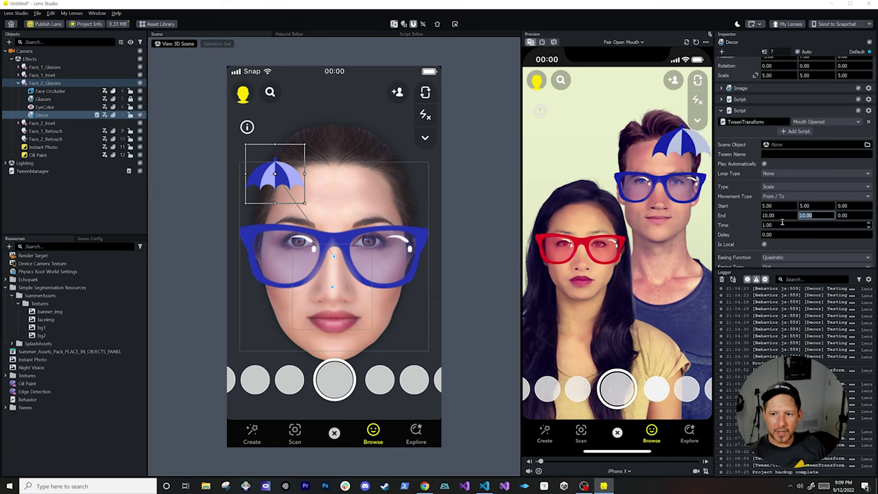
# Set the Loop Type to Ping Pong Once
pyautogui.click(779, 176)
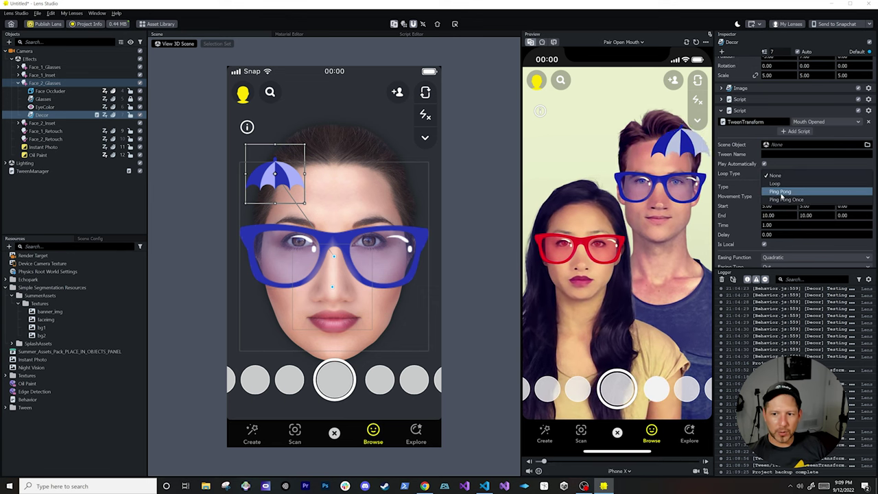
pyautogui.click(780, 199)
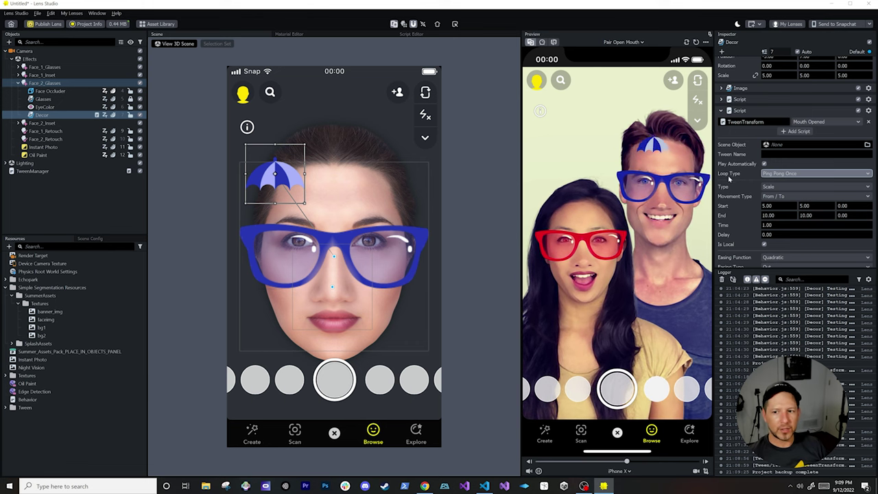
pyautogui.scroll(-1, 757, 196)
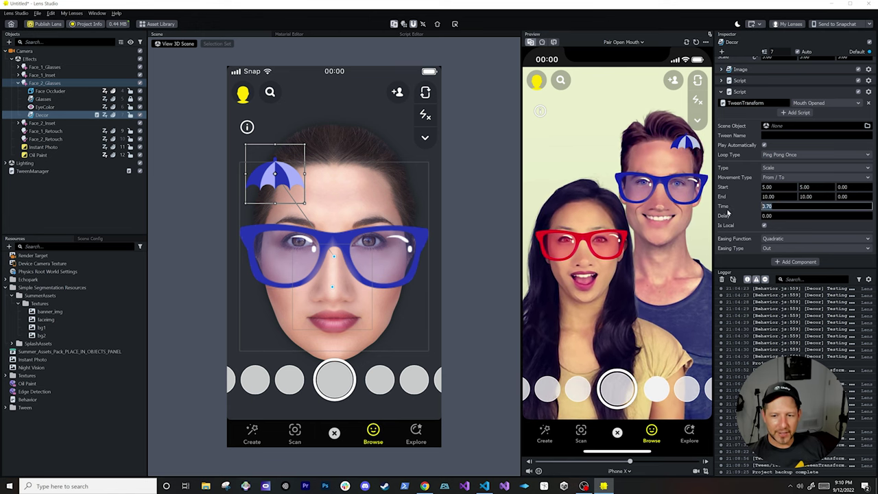
# Switch the easing from Quadratic to Cubic and try an End scale of 15, 15
pyautogui.click(774, 239)
pyautogui.click(778, 249)
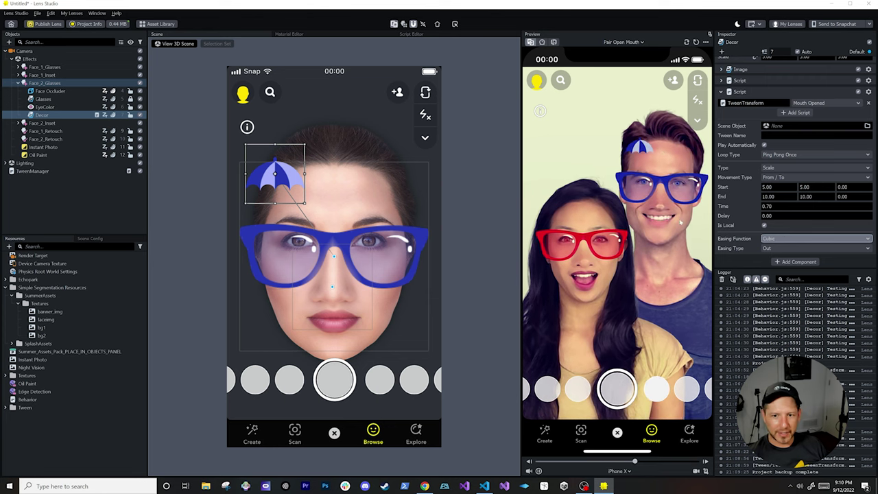
pyautogui.click(737, 195)
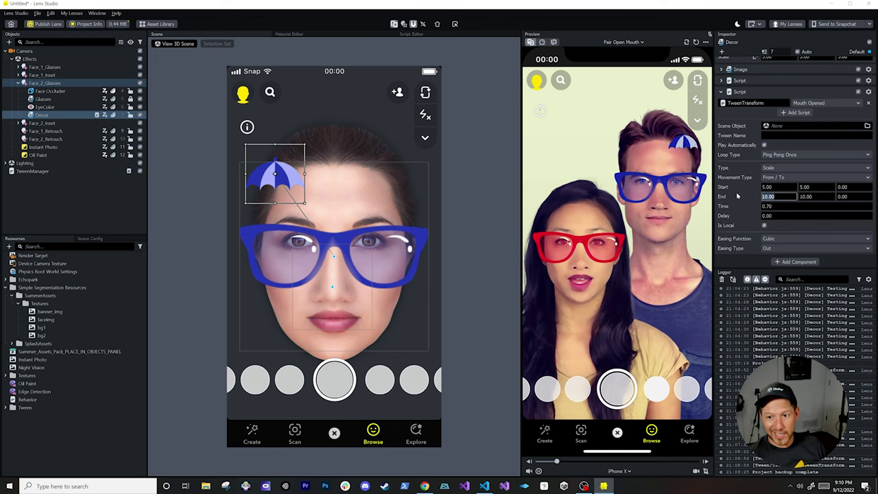
pyautogui.write('15')
pyautogui.press('Tab')
pyautogui.write('15')
pyautogui.press('Tab')
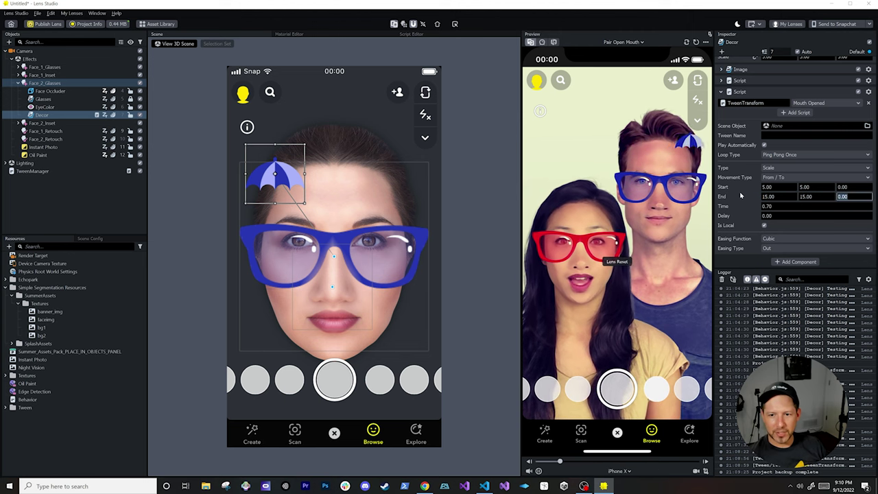
# Revert the End scale to 10, 10 and collapse the Script component
pyautogui.click(741, 195)
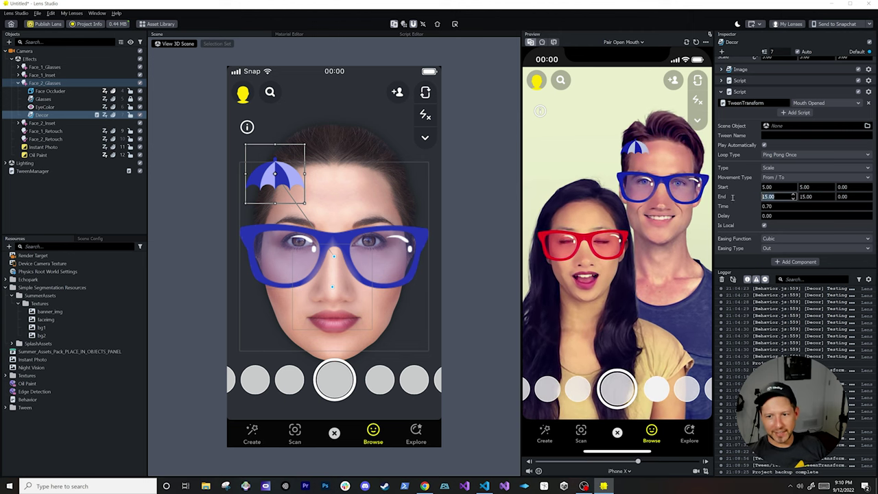
pyautogui.write('10')
pyautogui.press('Tab')
pyautogui.write('10')
pyautogui.press('Tab')
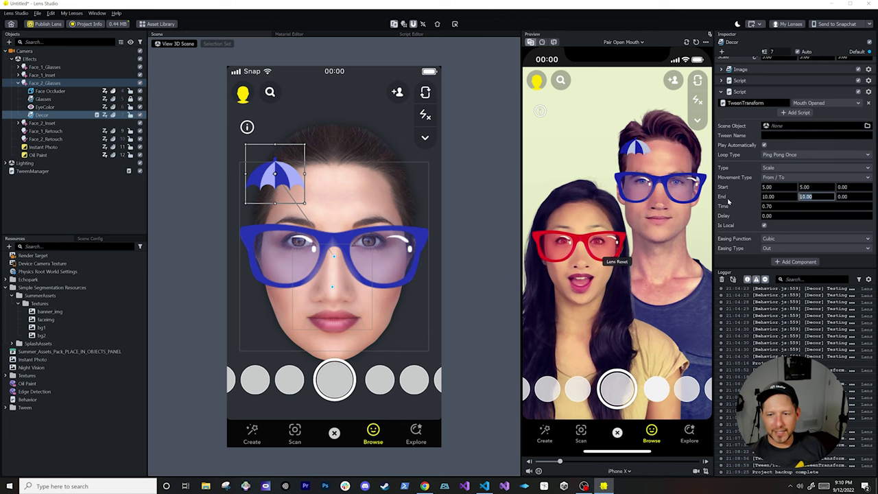
pyautogui.click(739, 93)
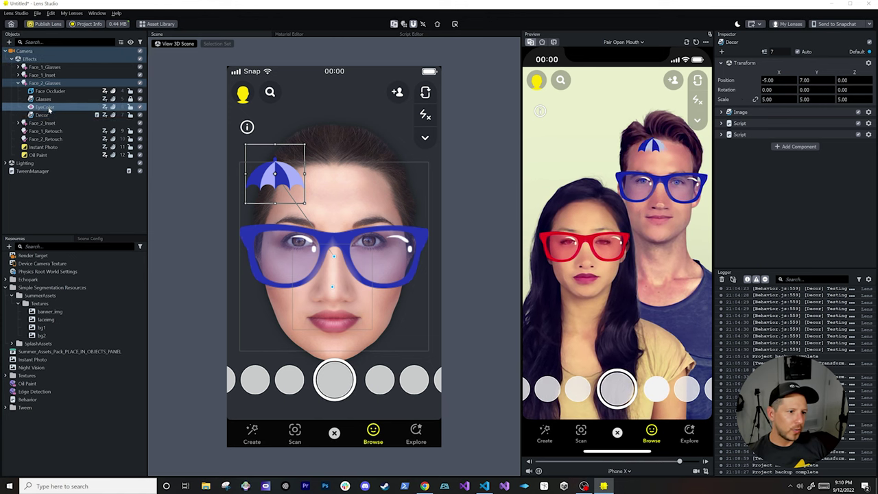
# Duplicate the Face_2_Glasses umbrella Decor, move the copy into Face_1_Glasses, and name it Decor
pyautogui.click(48, 122)
pyautogui.click(44, 115)
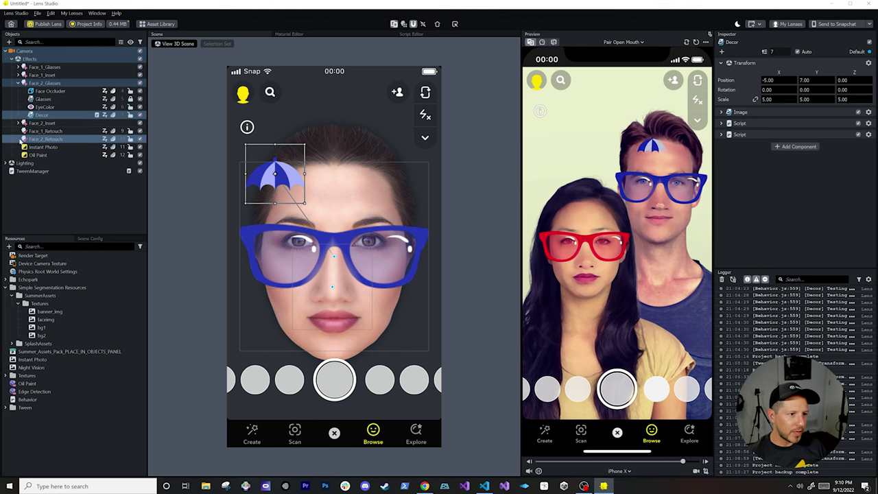
pyautogui.click(18, 67)
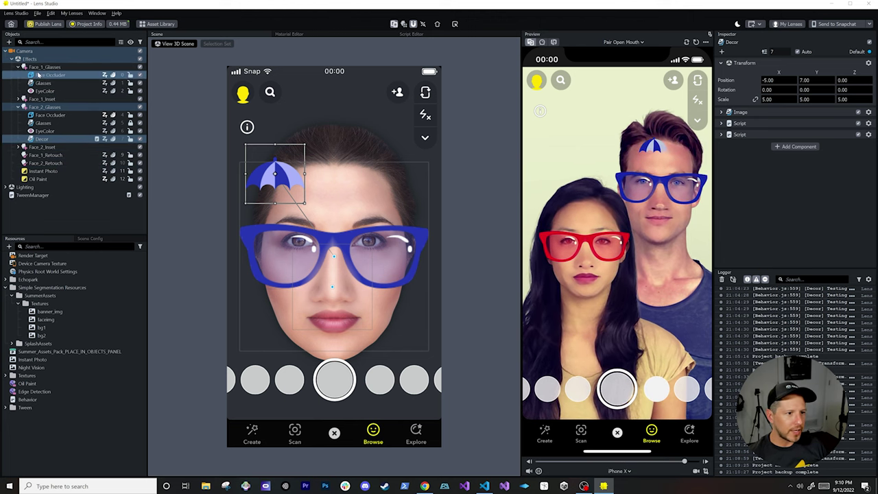
pyautogui.click(45, 91)
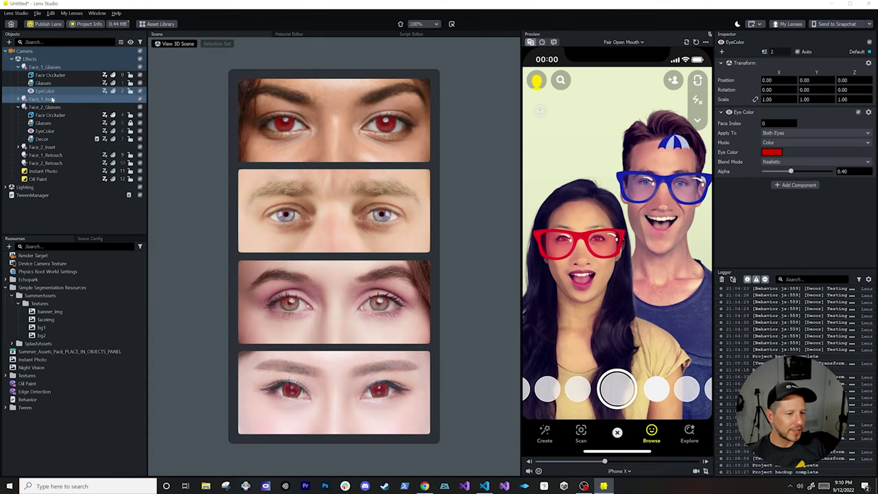
pyautogui.click(42, 140)
pyautogui.hotkey('ctrl', 'd')
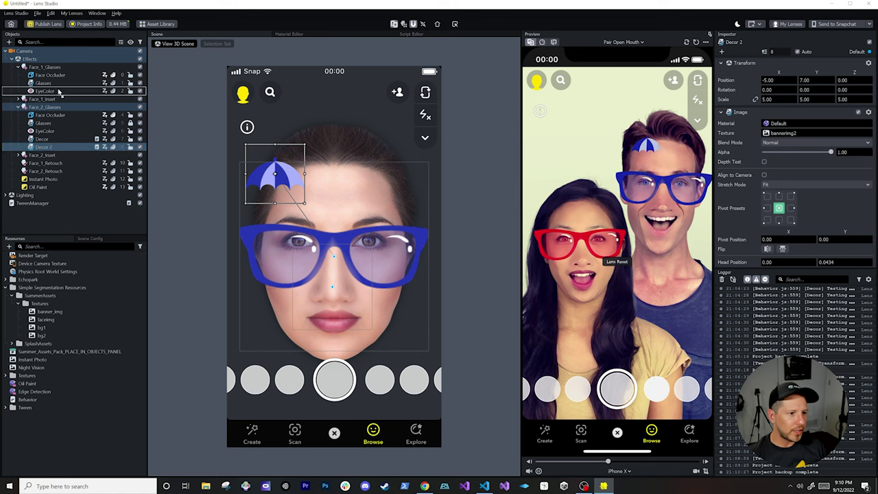
pyautogui.moveTo(59, 94)
pyautogui.mouseDown()
pyautogui.moveTo(68, 89)
pyautogui.moveTo(60, 103)
pyautogui.mouseUp()
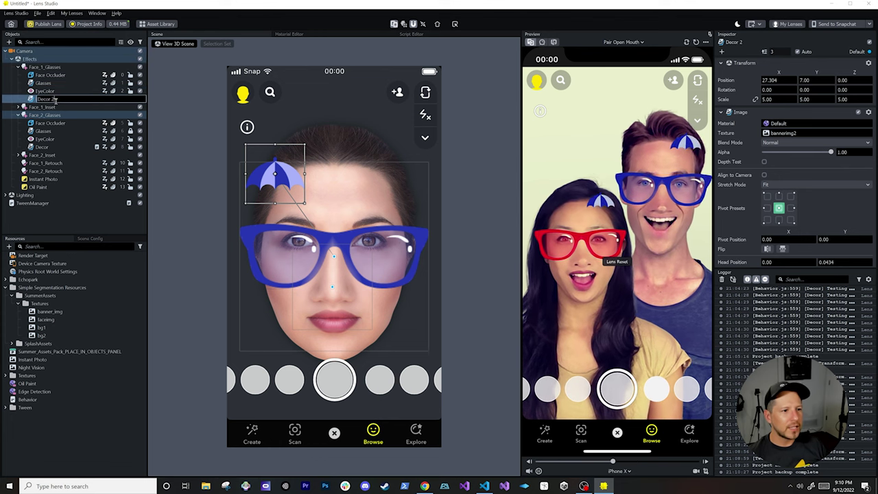
pyautogui.doubleClick(58, 100)
pyautogui.press('Return')
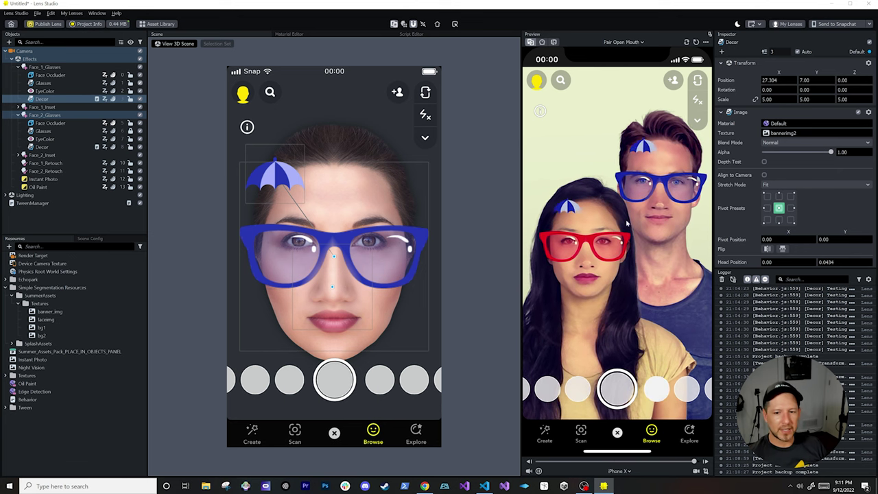
# Pick the sun texture from Simple Segmentation Resources > SummerAssets > Textures for the first face's Decor
pyautogui.click(870, 134)
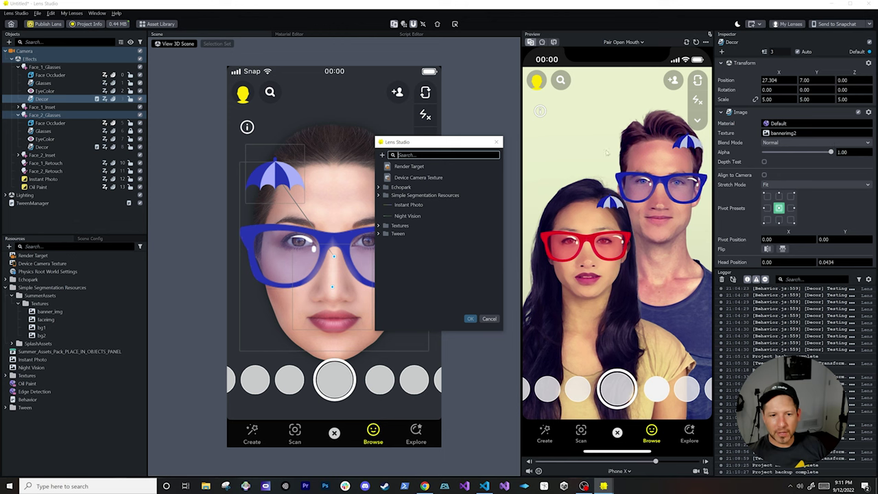
pyautogui.click(379, 196)
pyautogui.click(385, 203)
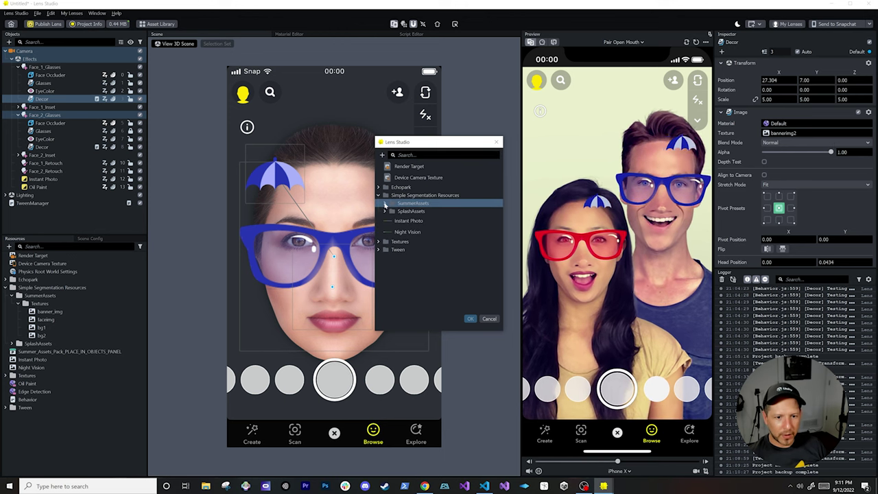
pyautogui.click(391, 211)
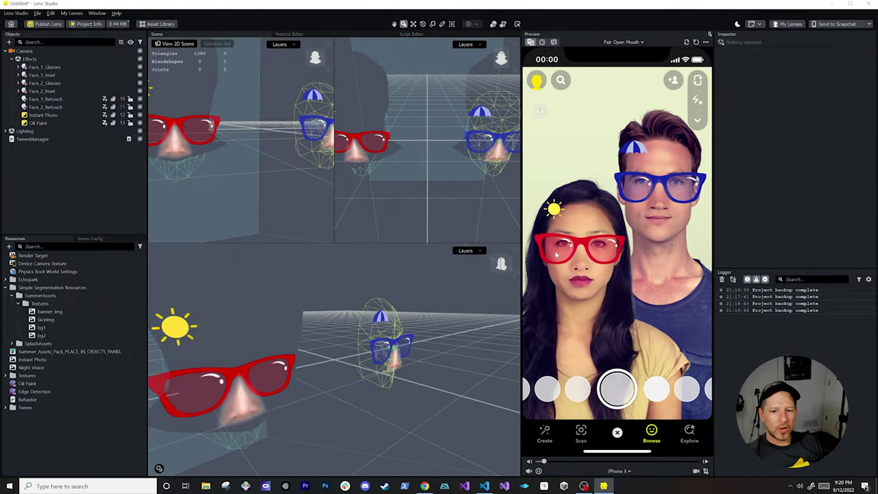
# Add a Face Mask effect under Effects and name it Face_1_Mask
pyautogui.click(29, 59)
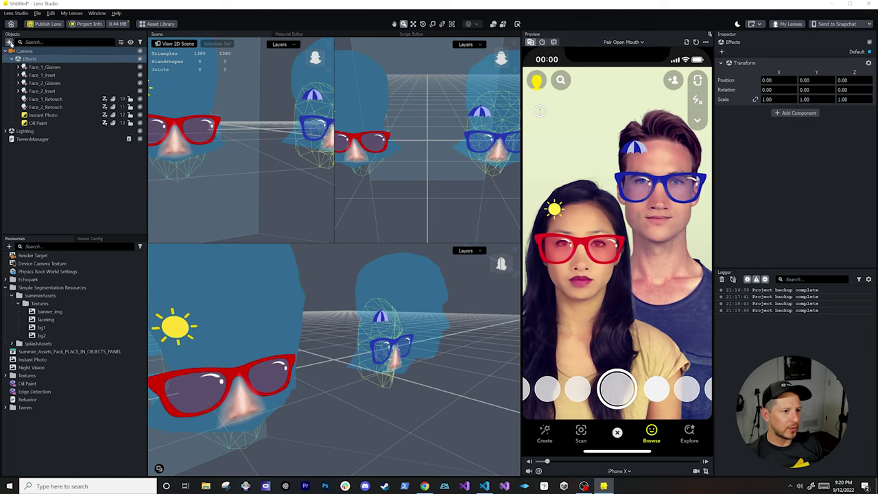
pyautogui.click(9, 41)
pyautogui.click(54, 66)
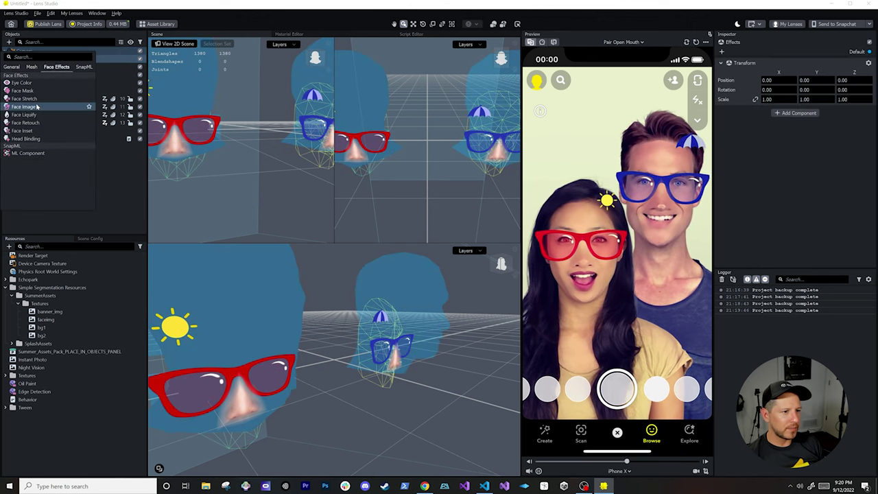
pyautogui.click(39, 92)
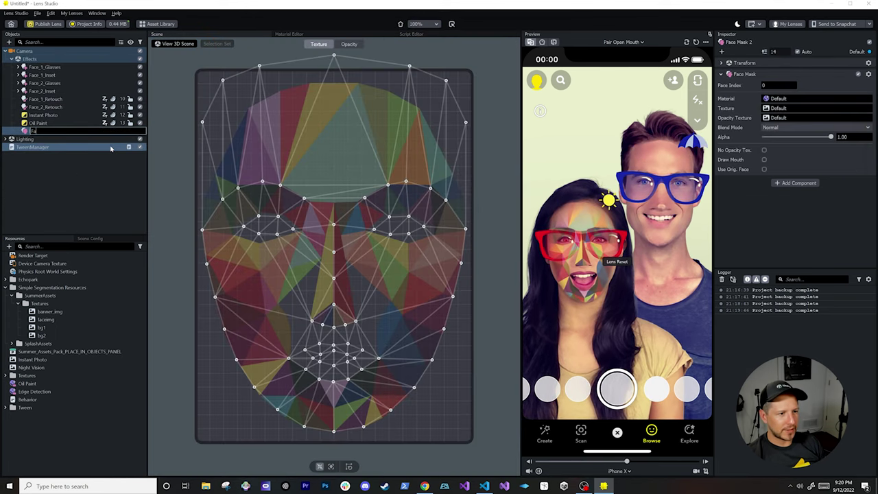
pyautogui.write('Face_1_Mask')
pyautogui.press('Return')
# Duplicate it as Face_2_Mask, move Face_1_Mask under Face_1_Glasses, and set Face Index 1
pyautogui.hotkey('ctrl', 'd')
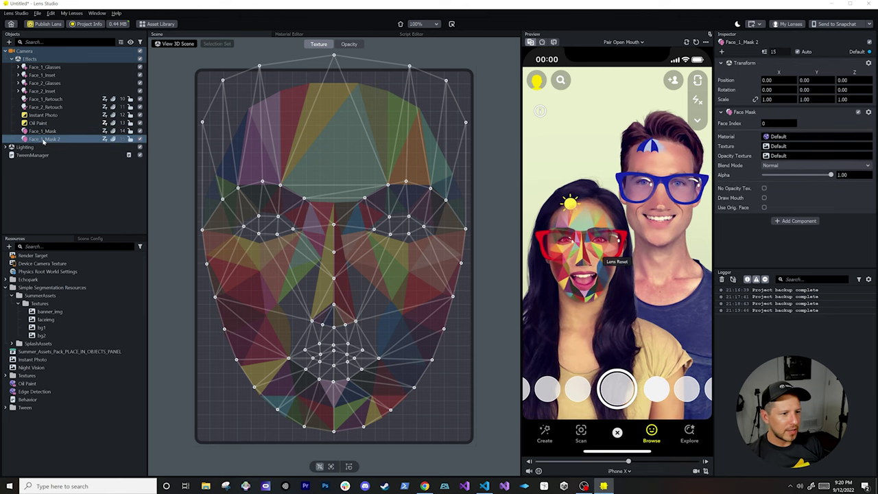
pyautogui.doubleClick(43, 139)
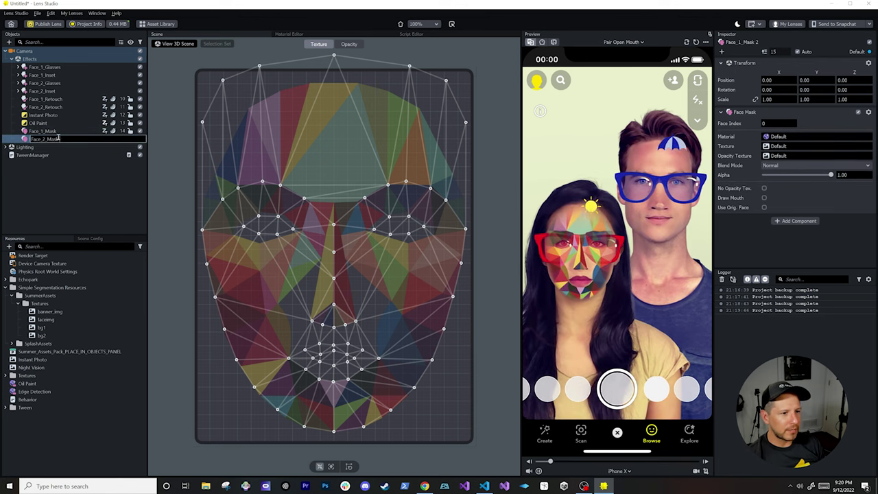
pyautogui.press('Return')
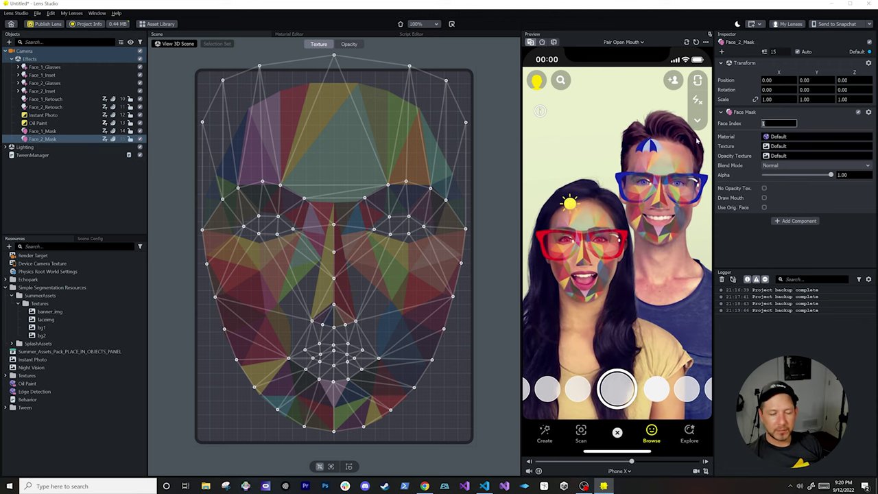
pyautogui.click(48, 131)
pyautogui.moveTo(48, 131); pyautogui.dragTo(58, 102)
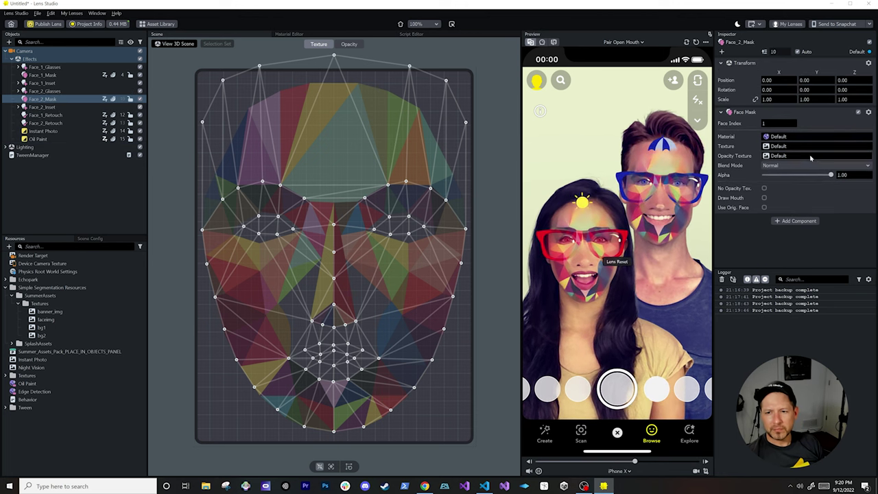
pyautogui.write('1')
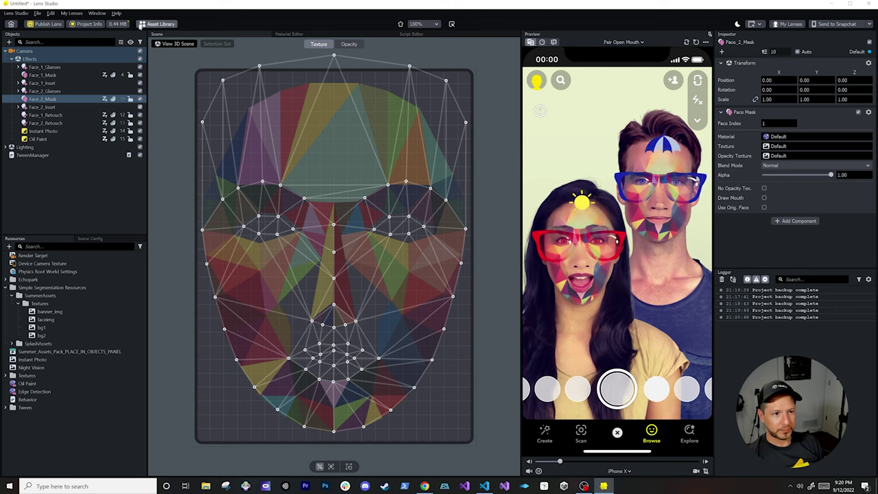
# Import the Face Mesh Opacity Textures and Face Mask Opacity Textures collections from the Asset Library
pyautogui.click(159, 25)
pyautogui.moveTo(455, 205)
pyautogui.scroll(-5, 447, 199)
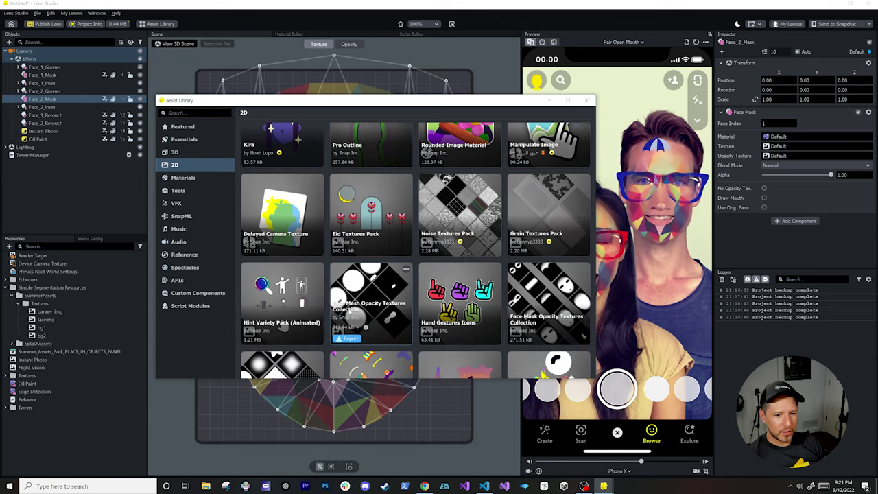
pyautogui.click(348, 339)
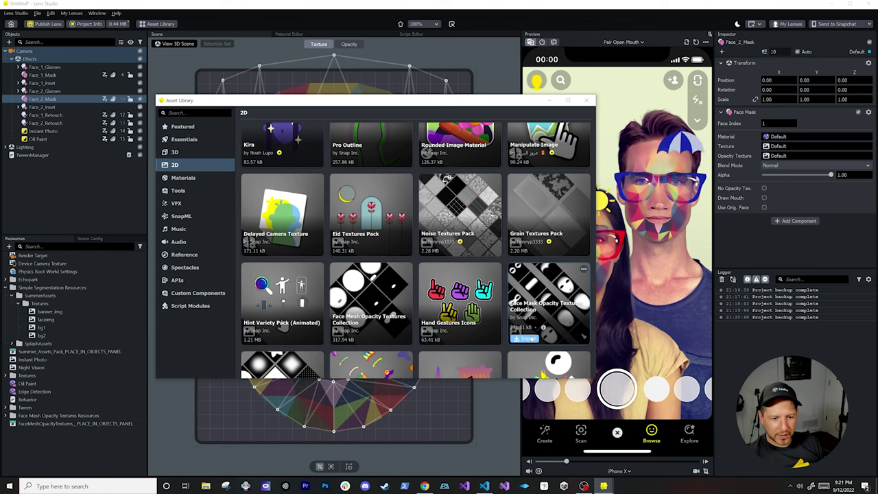
pyautogui.click(523, 338)
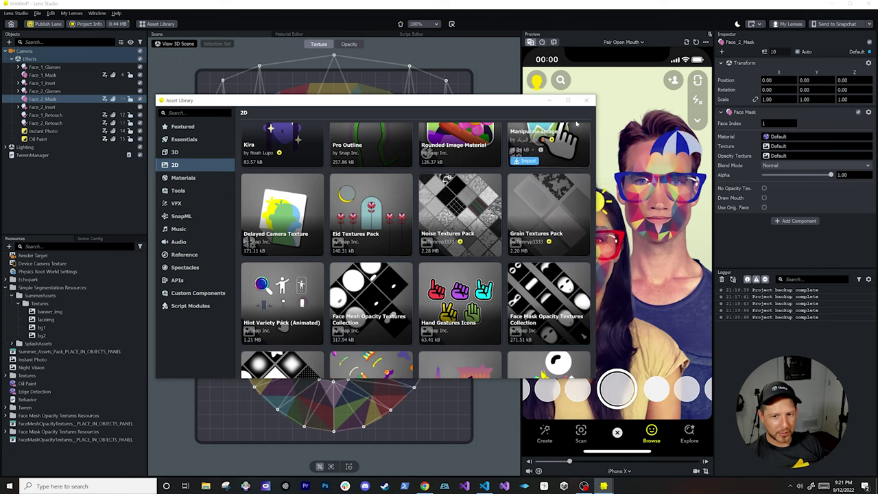
pyautogui.click(586, 101)
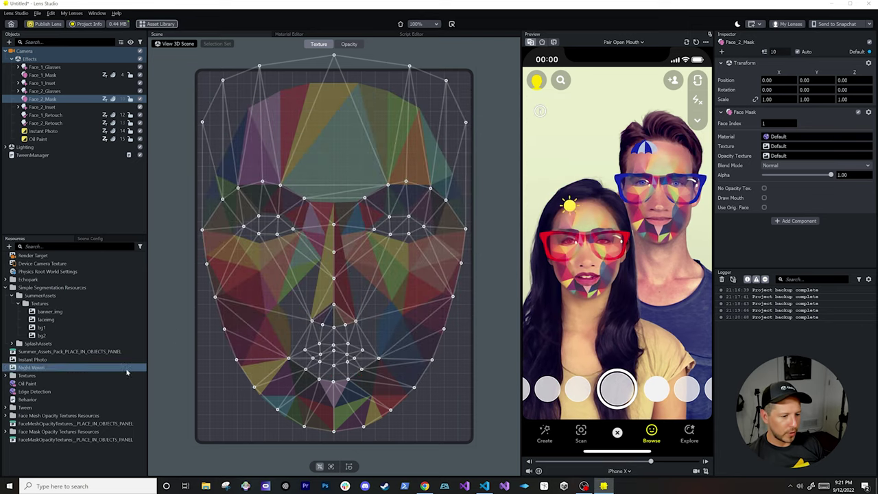
# Give Face_2_Mask the eye_4 opacity texture
pyautogui.click(62, 440)
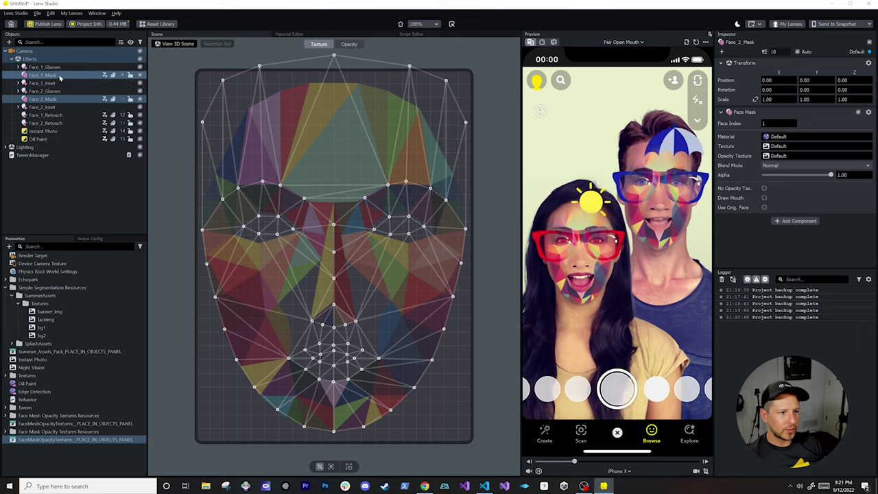
pyautogui.click(867, 158)
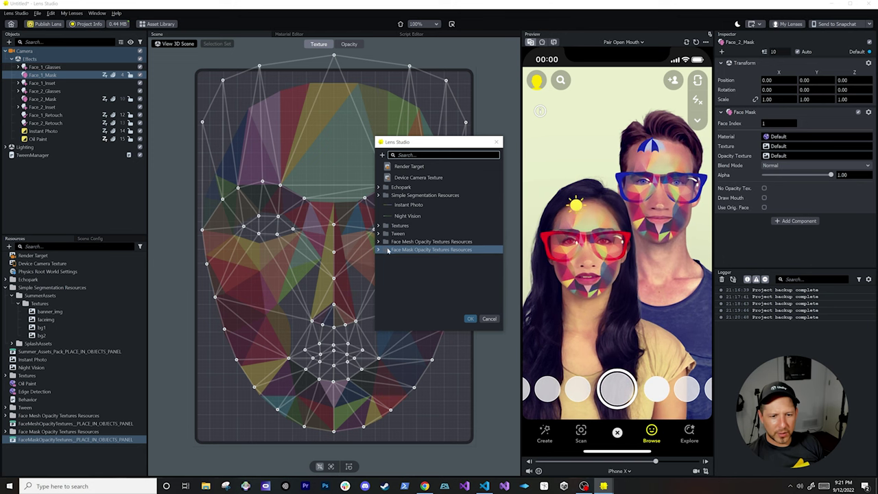
pyautogui.click(379, 251)
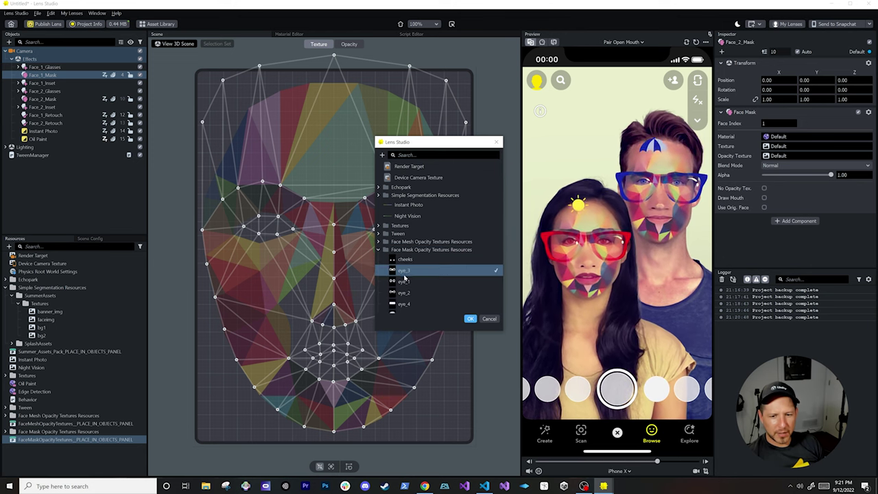
pyautogui.click(406, 304)
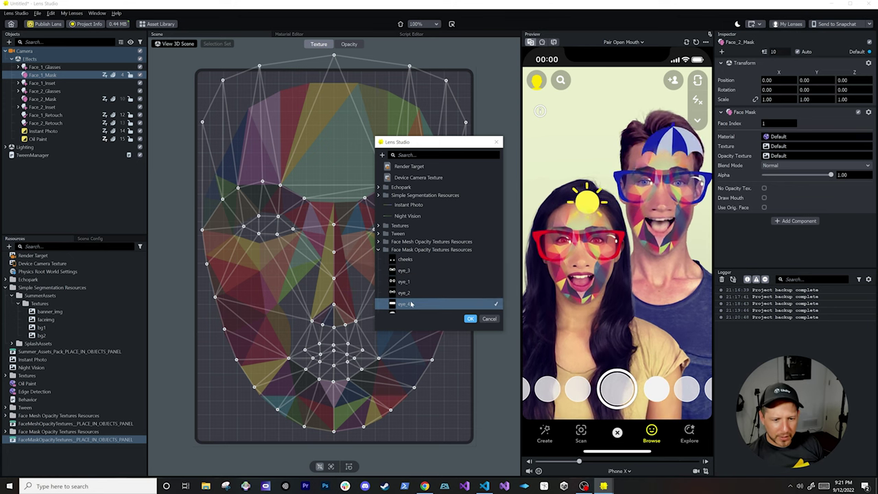
pyautogui.click(470, 319)
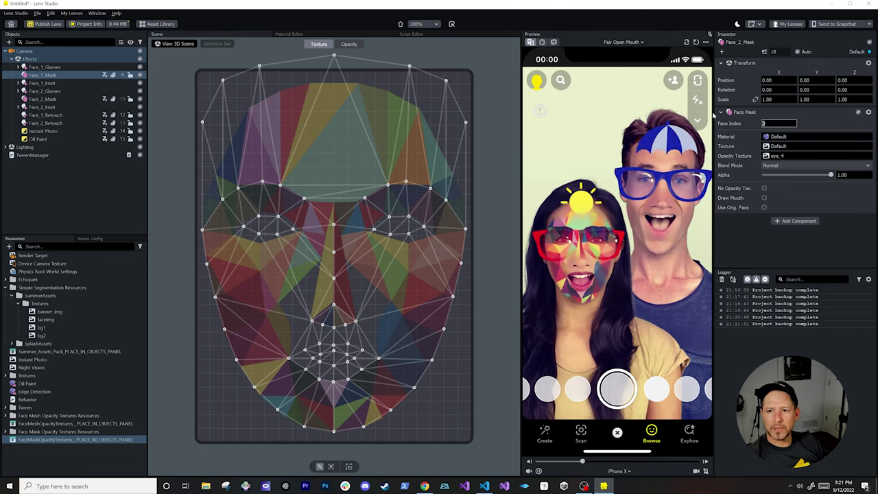
pyautogui.click(60, 101)
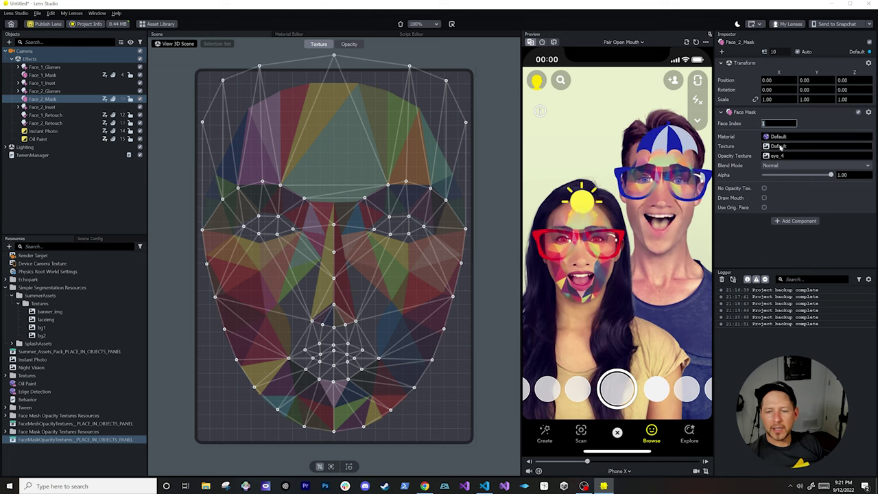
# Try the eye_2 and eye_1 opacity textures on Face_1_Mask and make it fainter
pyautogui.click(43, 75)
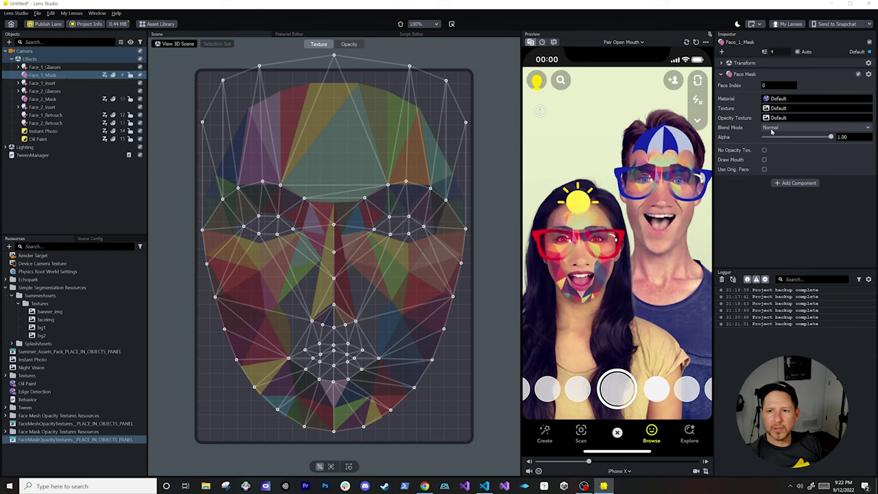
pyautogui.click(870, 120)
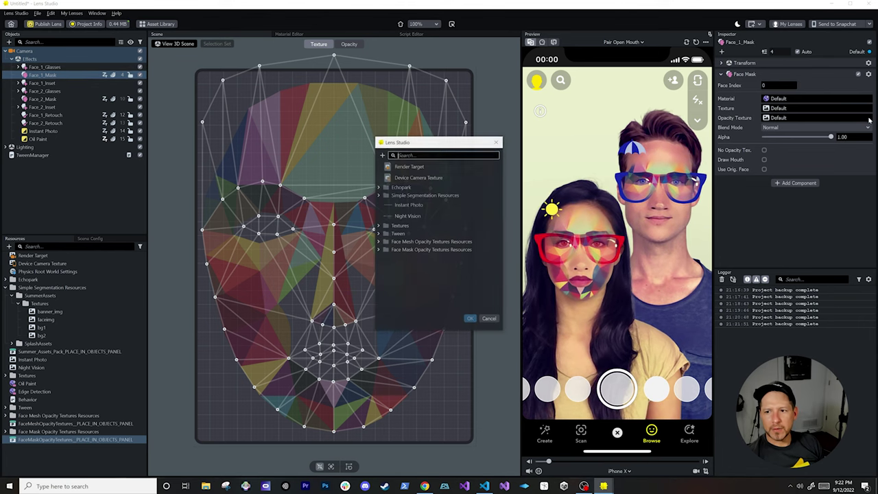
pyautogui.click(378, 250)
pyautogui.click(412, 292)
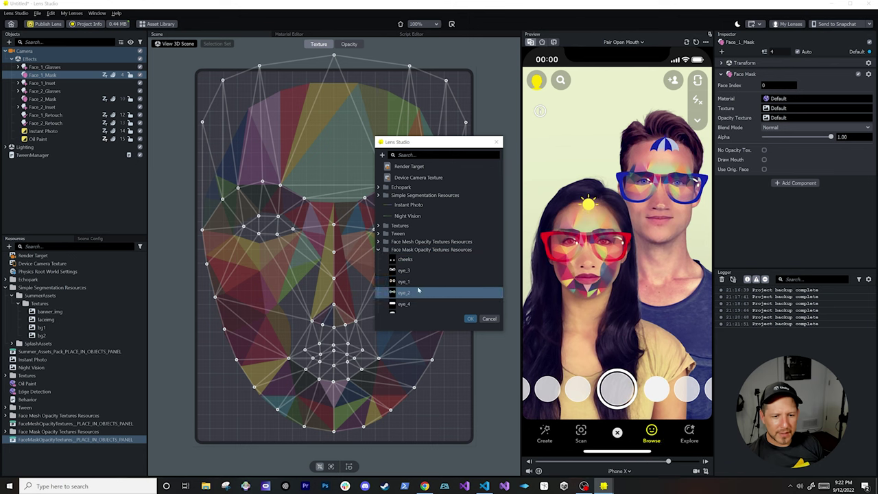
pyautogui.scroll(-1, 414, 294)
pyautogui.click(416, 250)
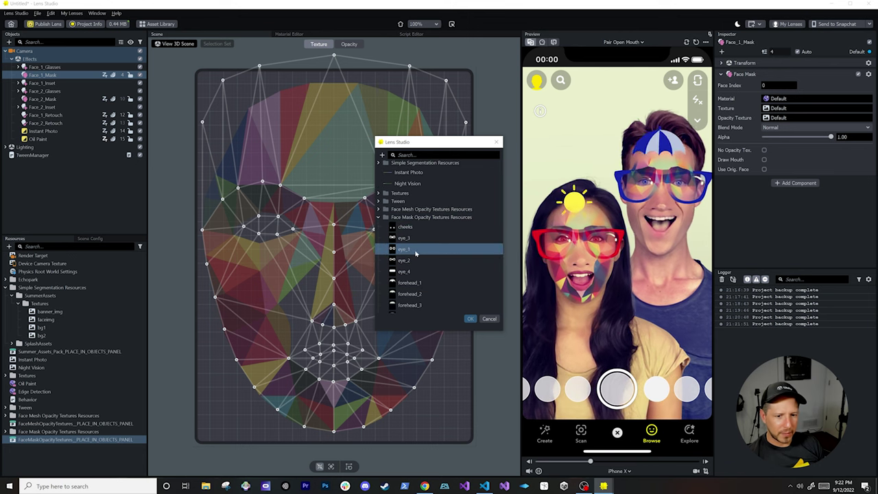
pyautogui.click(470, 318)
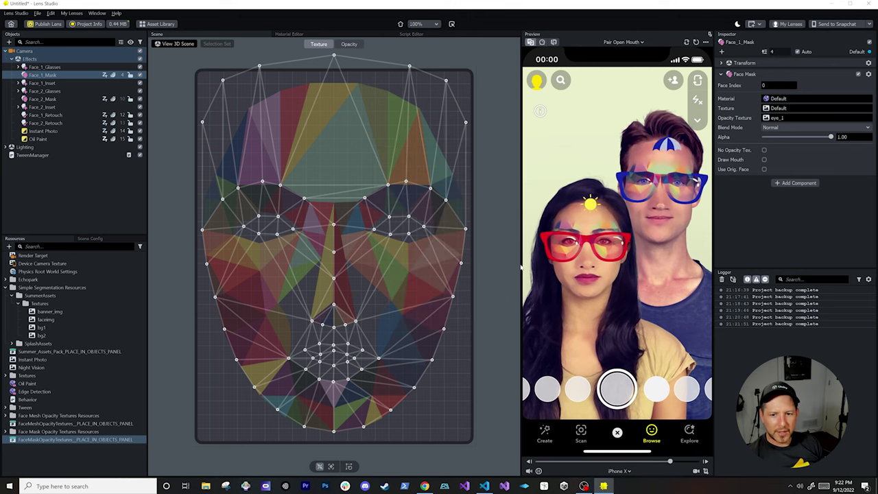
pyautogui.moveTo(831, 136)
pyautogui.mouseDown()
pyautogui.moveTo(779, 137)
pyautogui.moveTo(831, 137)
pyautogui.mouseUp()
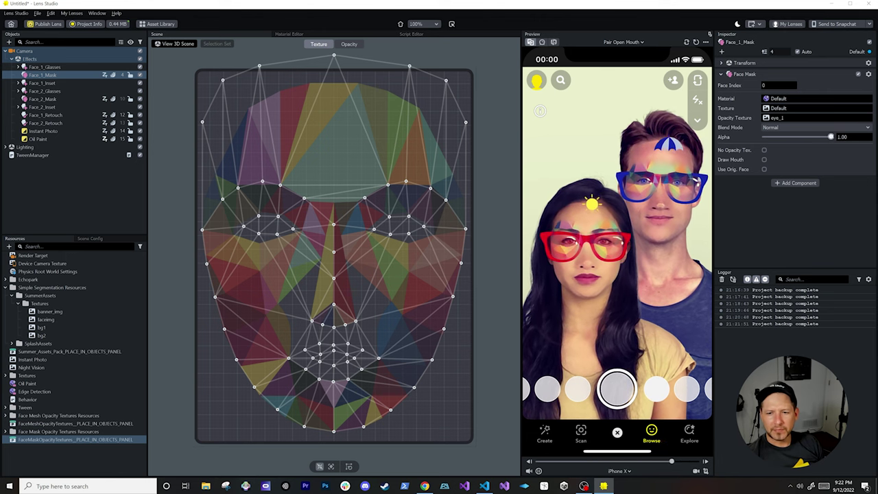
# Switch Face_1_Mask's opacity texture to eye_4, then select Face_1_Glasses
pyautogui.click(779, 108)
pyautogui.click(420, 216)
pyautogui.click(431, 249)
pyautogui.click(378, 249)
pyautogui.click(404, 304)
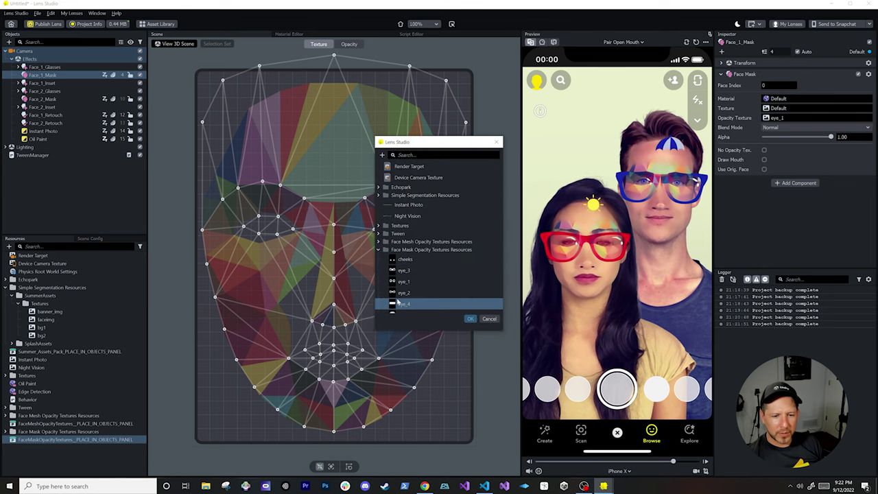
pyautogui.click(471, 319)
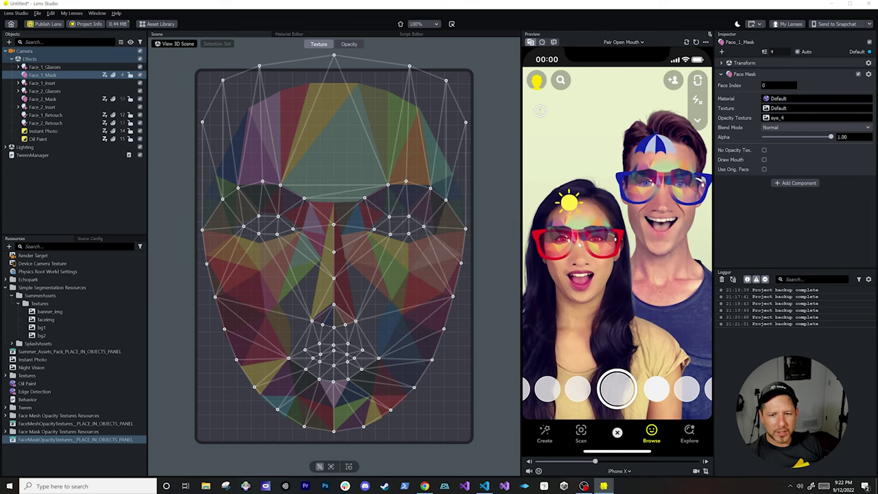
pyautogui.click(83, 66)
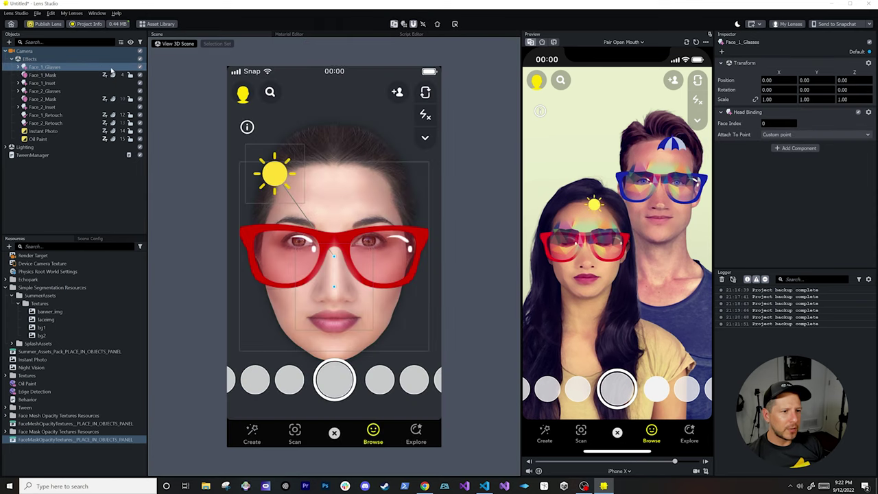
# Enable Face_1_Glasses again and collapse the Simple Segmentation Resources folder
pyautogui.click(175, 43)
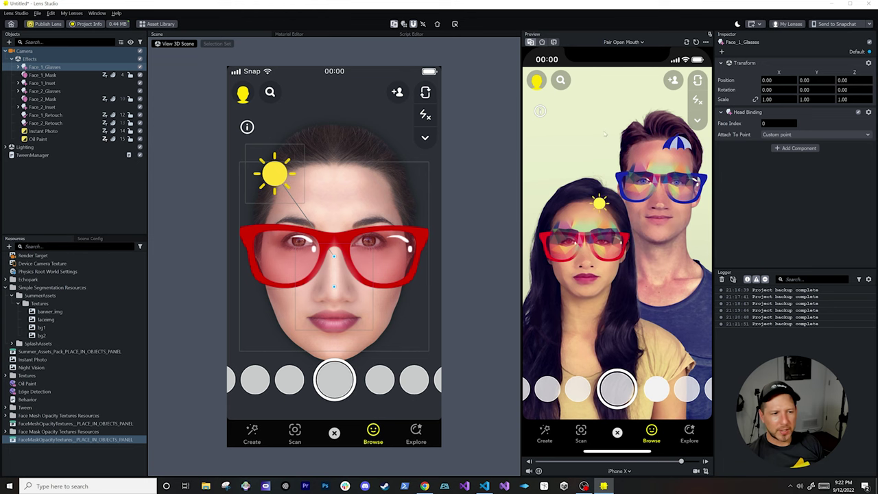
pyautogui.click(6, 288)
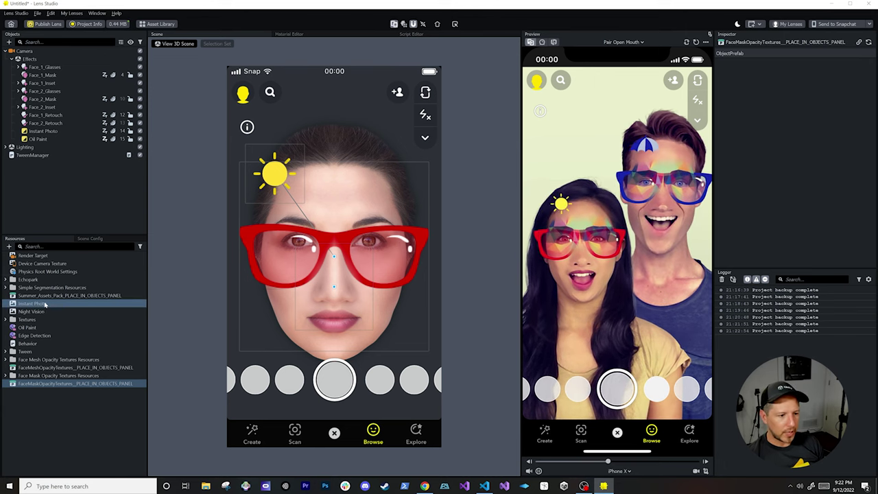
# Create a new resource folder named Scripts
pyautogui.click(34, 409)
pyautogui.rightClick(34, 408)
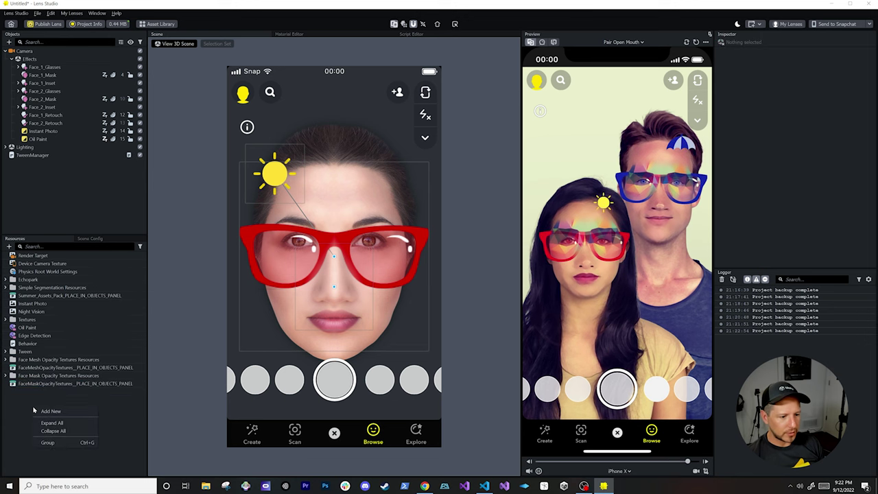
pyautogui.moveTo(34, 414)
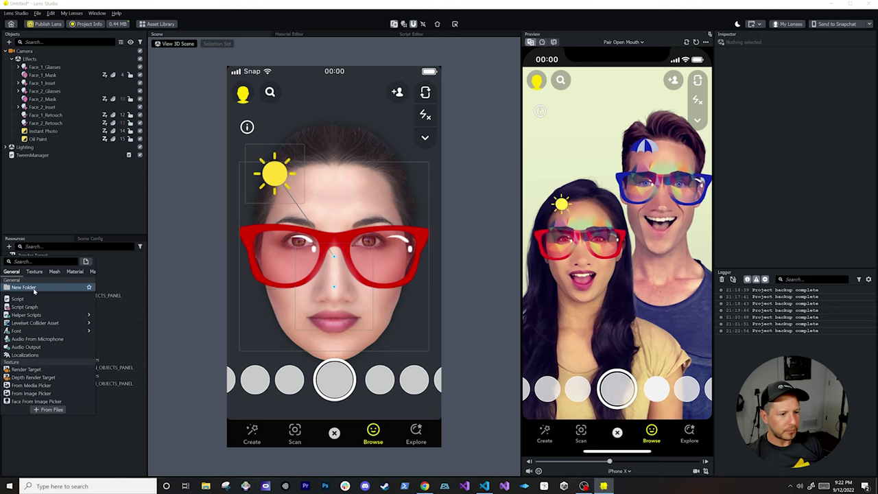
pyautogui.click(36, 294)
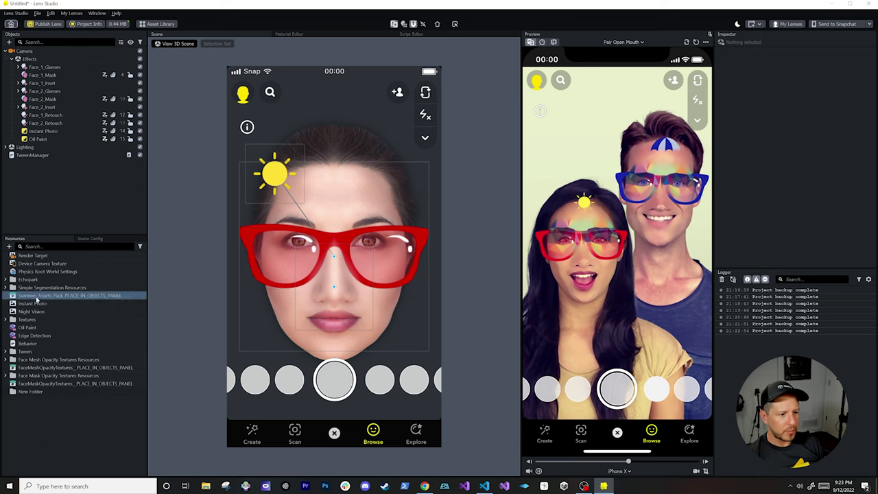
pyautogui.doubleClick(39, 392)
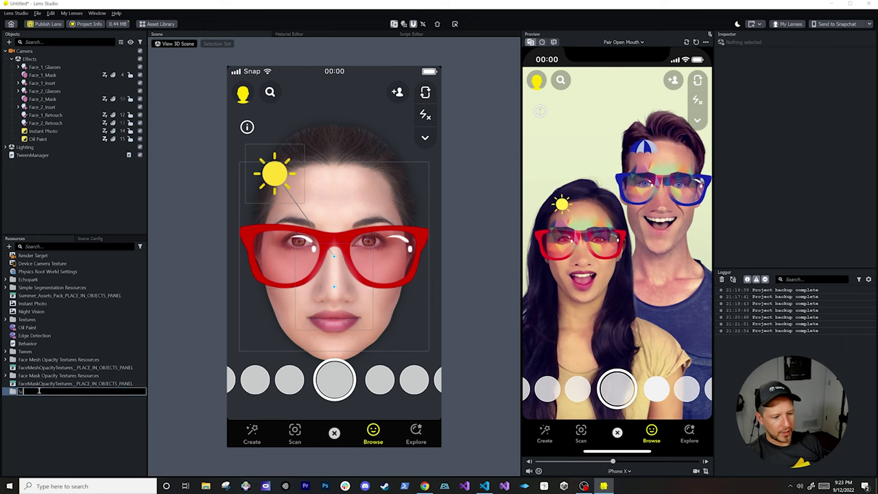
pyautogui.press('Return')
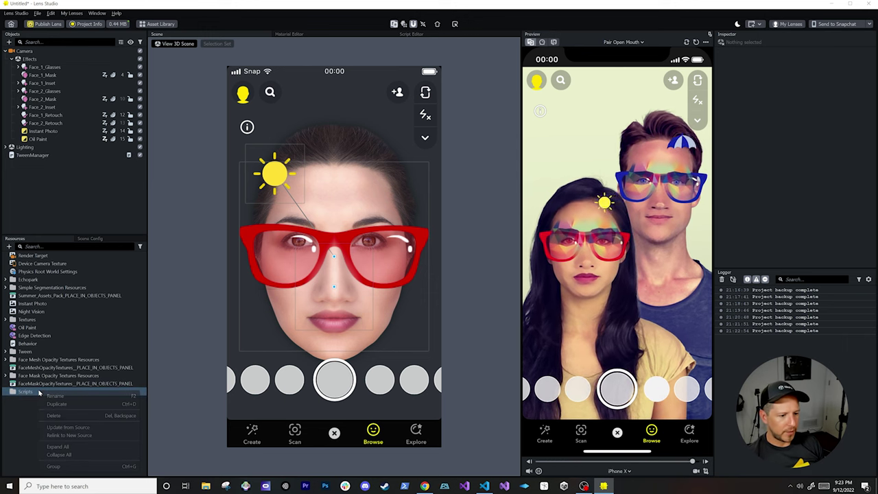
pyautogui.rightClick(39, 392)
pyautogui.press('Escape')
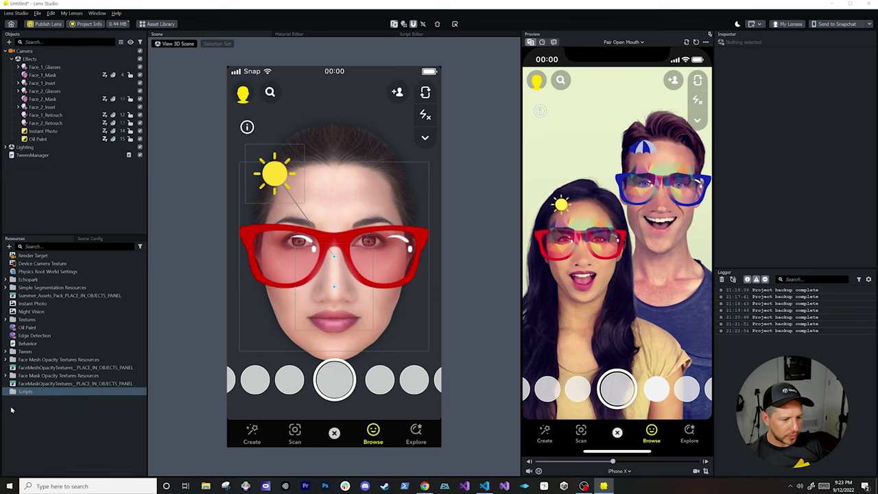
# Add a new script inside Scripts and name it FaceController
pyautogui.click(9, 246)
pyautogui.click(37, 300)
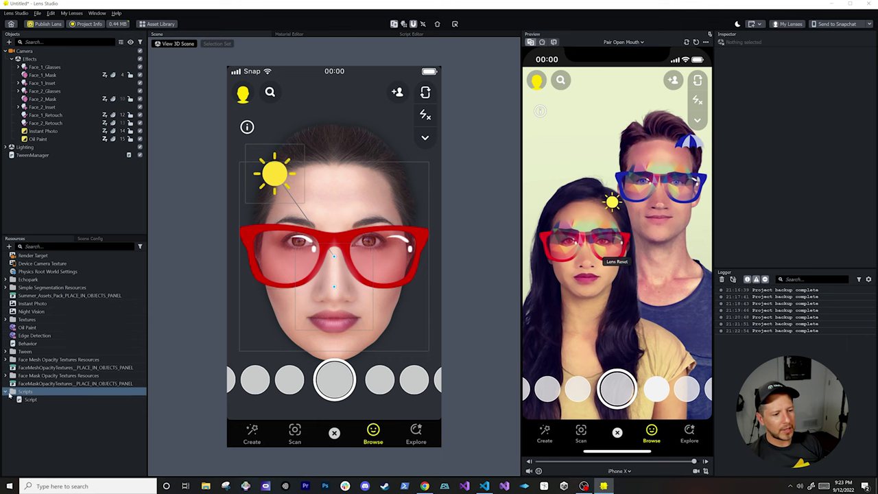
pyautogui.click(30, 399)
pyautogui.click(32, 400)
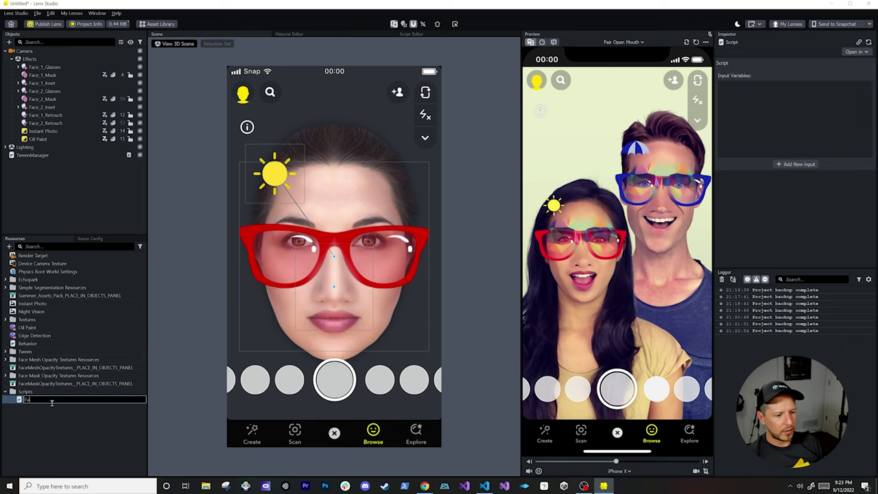
pyautogui.write('FaceController')
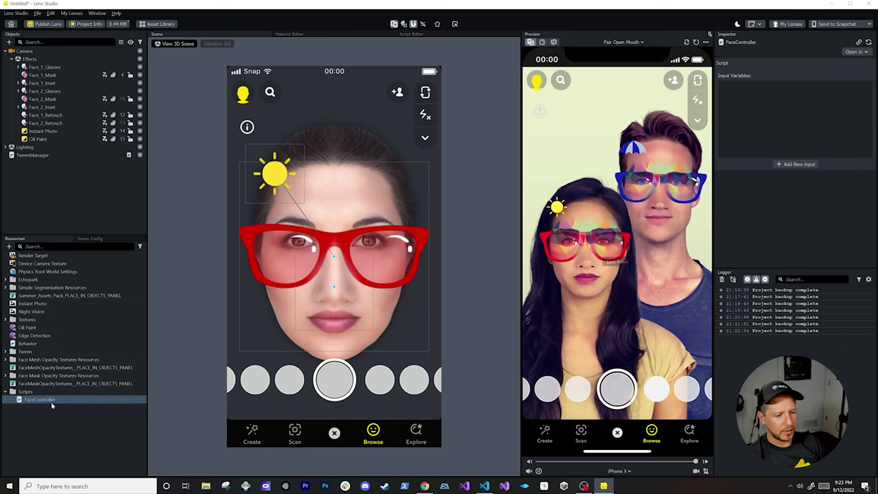
pyautogui.press('Return')
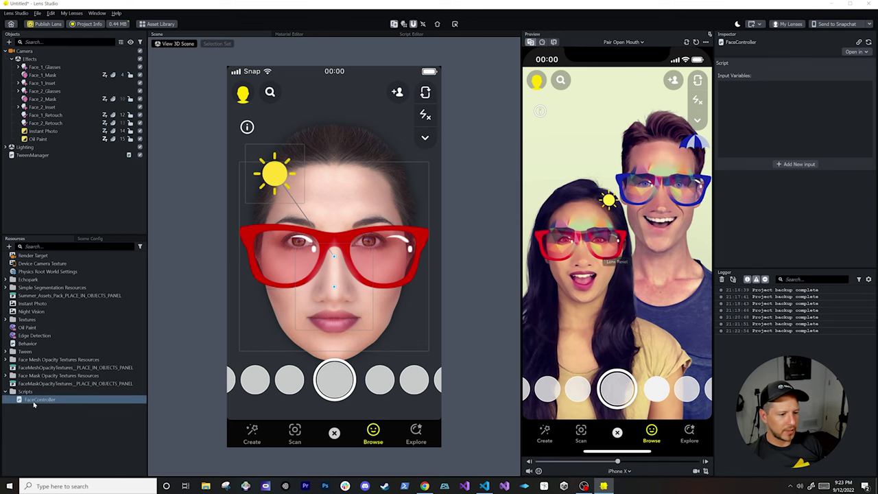
pyautogui.rightClick(37, 175)
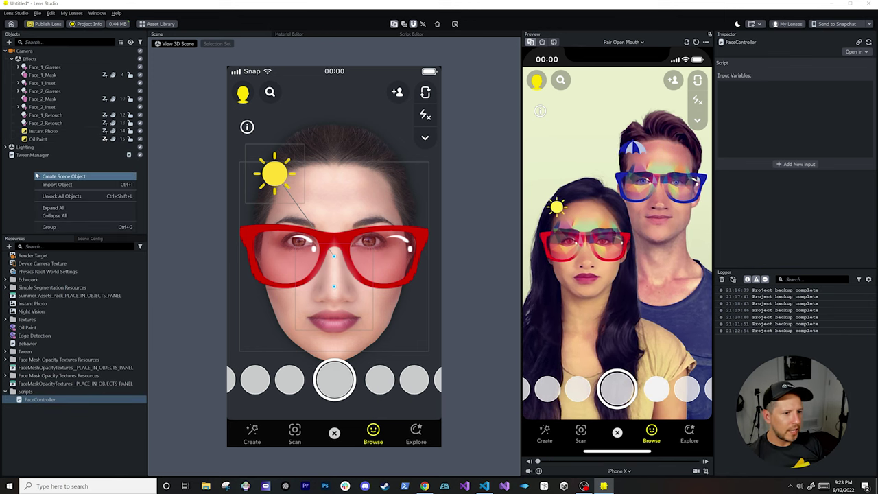
# Create a scene object named FaceController under Camera with Position Z set to 0
pyautogui.click(61, 176)
pyautogui.doubleClick(34, 165)
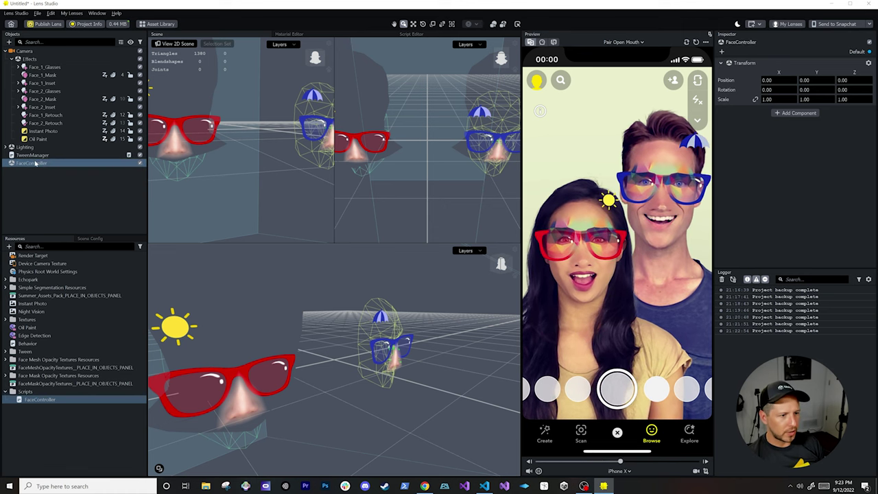
pyautogui.click(18, 58)
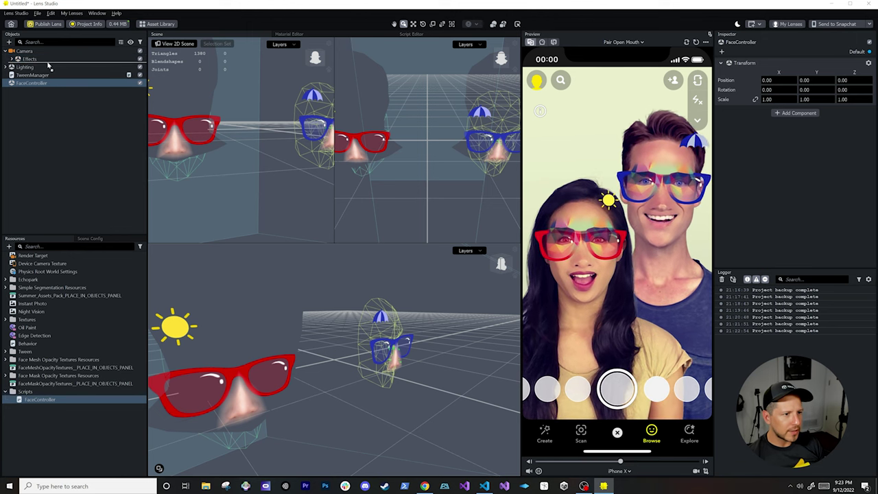
pyautogui.moveTo(48, 65); pyautogui.dragTo(40, 65)
pyautogui.click(13, 60)
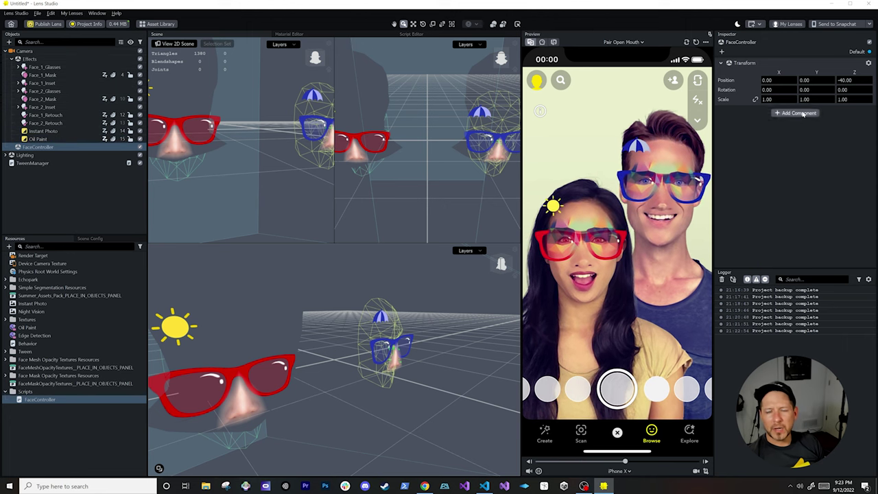
pyautogui.click(847, 80)
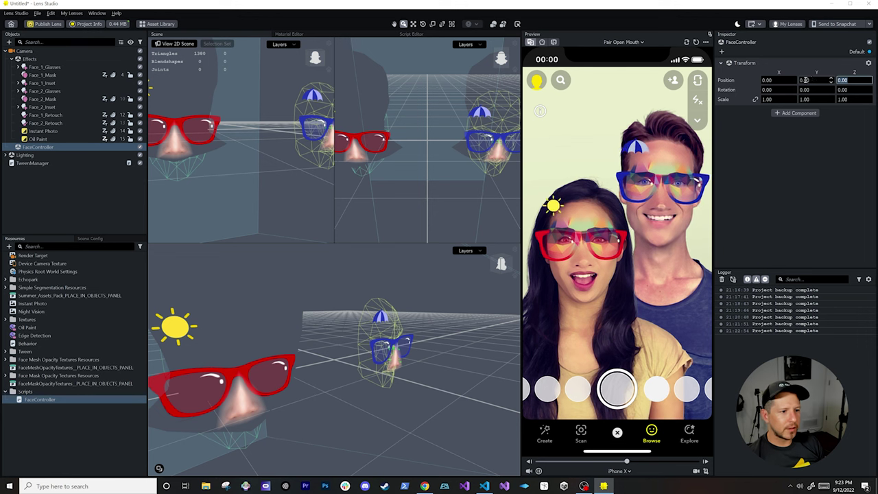
# Attach the FaceController script through a Script component and open it for editing
pyautogui.click(786, 113)
pyautogui.write('script')
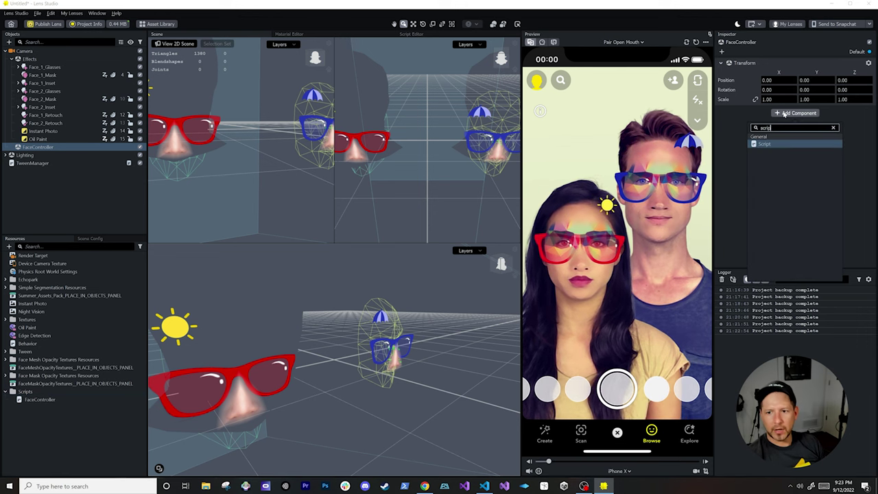
pyautogui.press('Return')
pyautogui.click(813, 124)
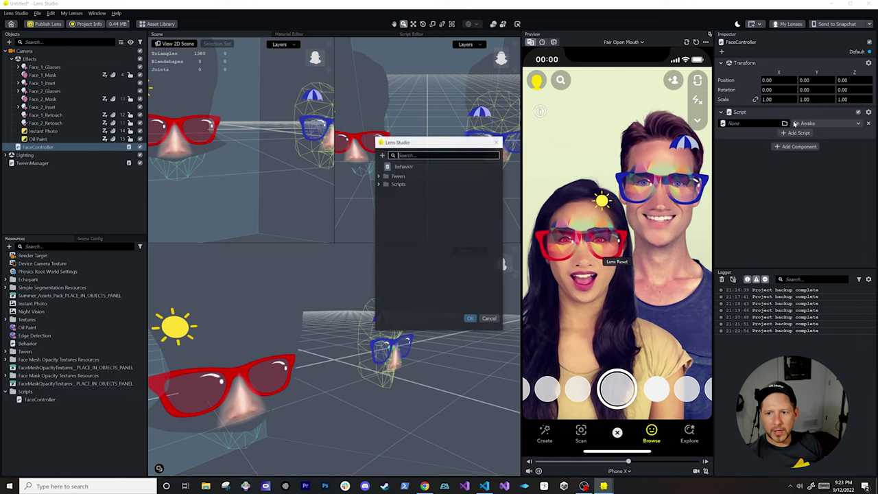
pyautogui.click(378, 183)
pyautogui.click(388, 194)
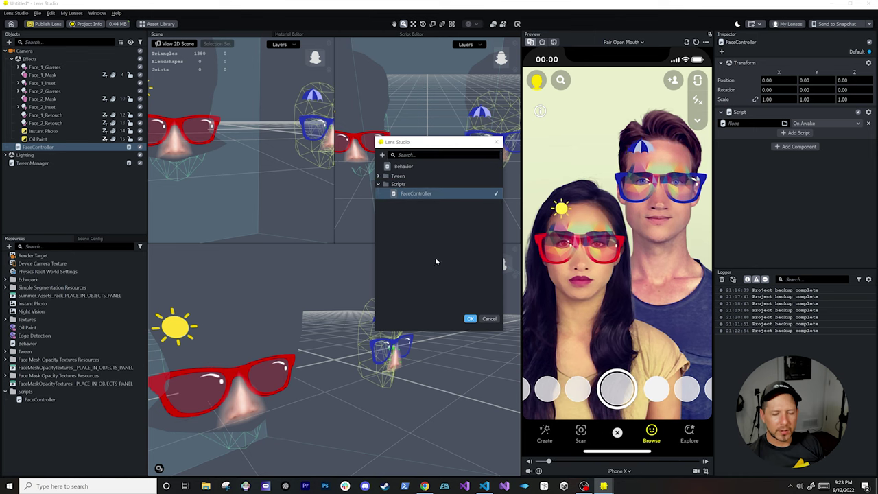
pyautogui.click(470, 318)
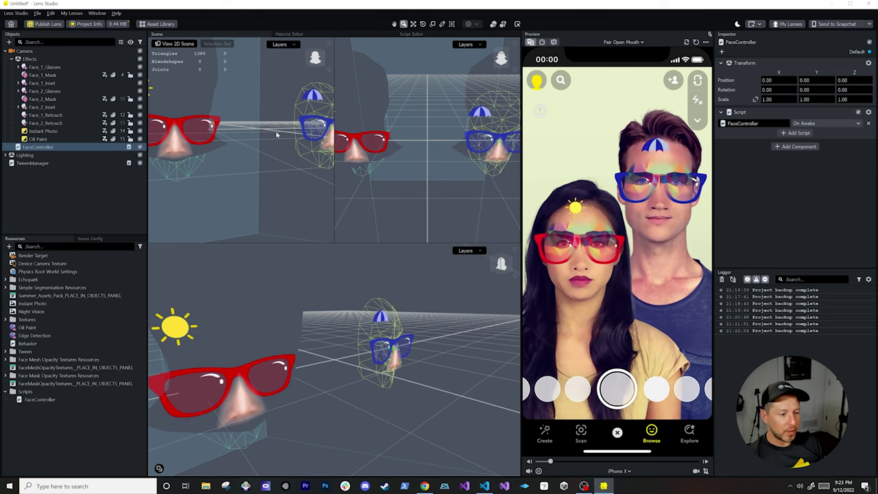
pyautogui.doubleClick(62, 400)
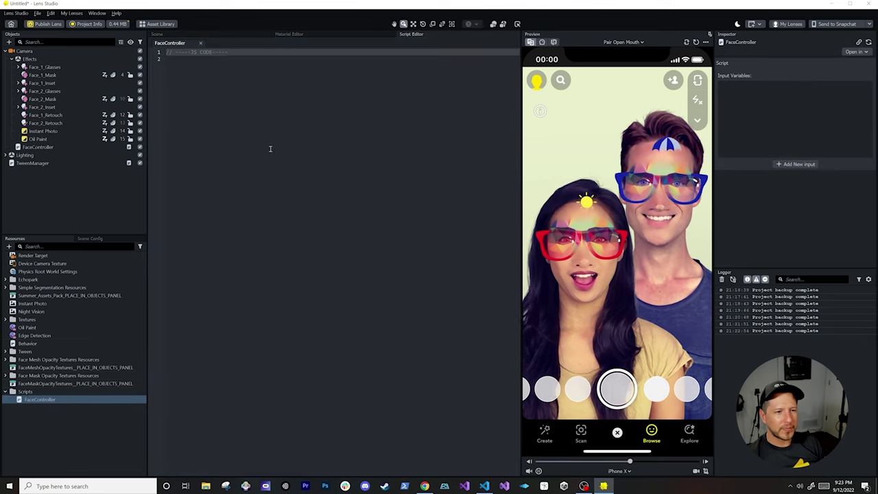
# Switch the preview footage to Person 4 and reselect the FaceController object
pyautogui.click(248, 84)
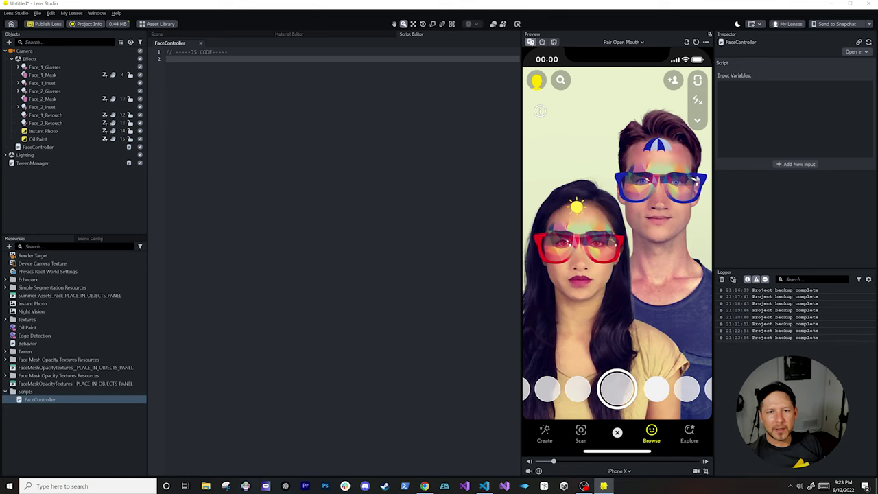
pyautogui.click(623, 42)
pyautogui.click(603, 131)
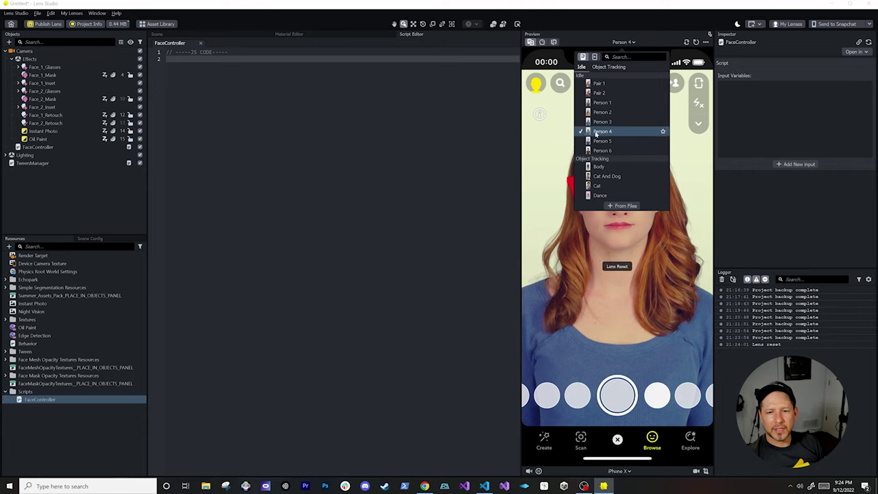
pyautogui.click(547, 258)
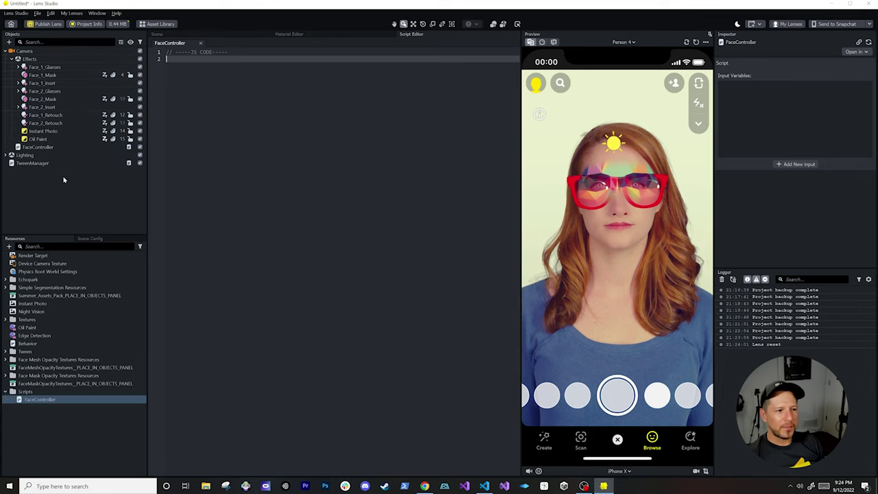
pyautogui.click(37, 147)
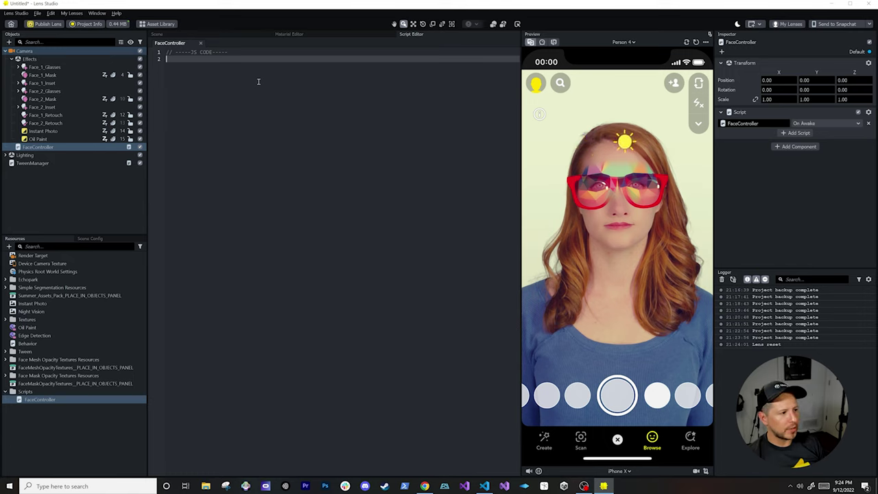
pyautogui.write('/@inp')
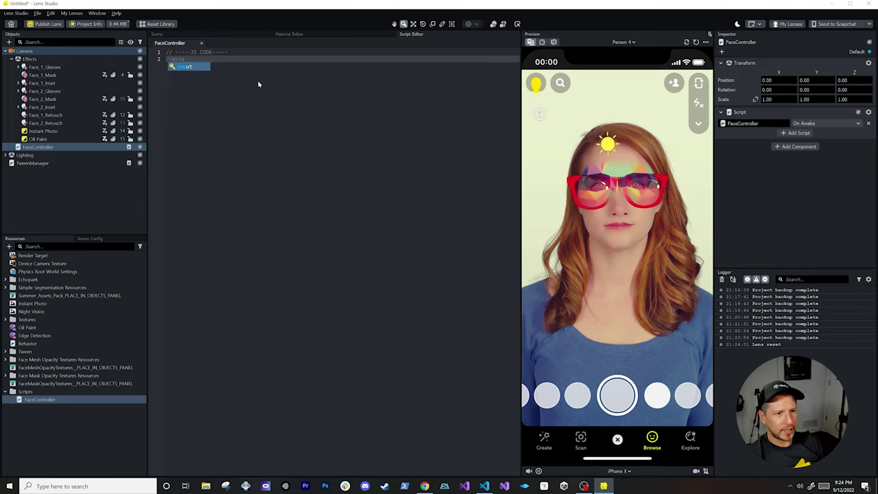
pyautogui.write('ut Compo')
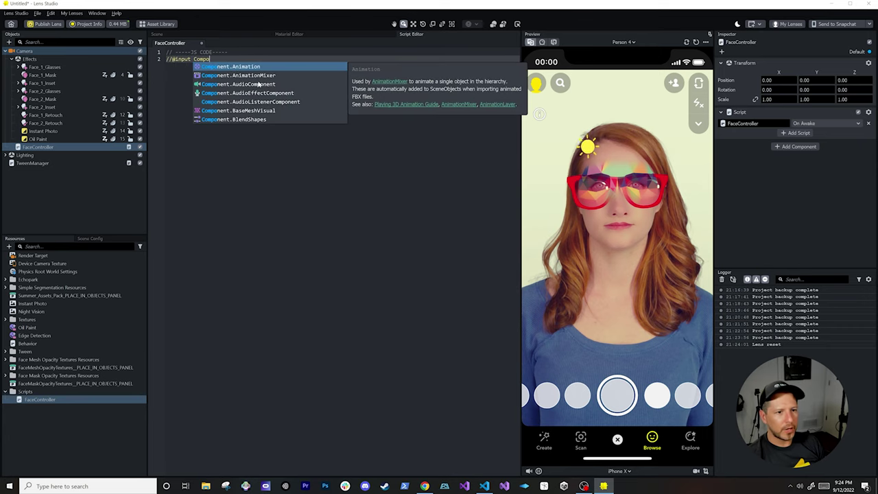
pyautogui.press('Return')
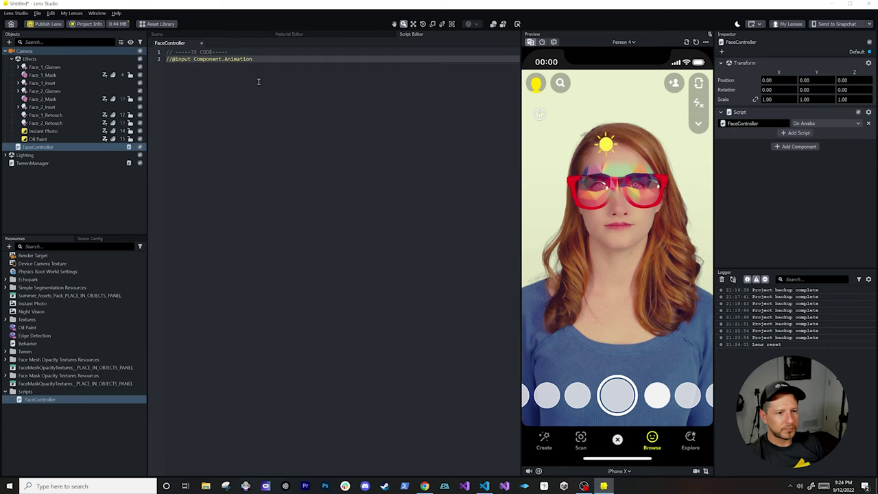
pyautogui.write('Image')
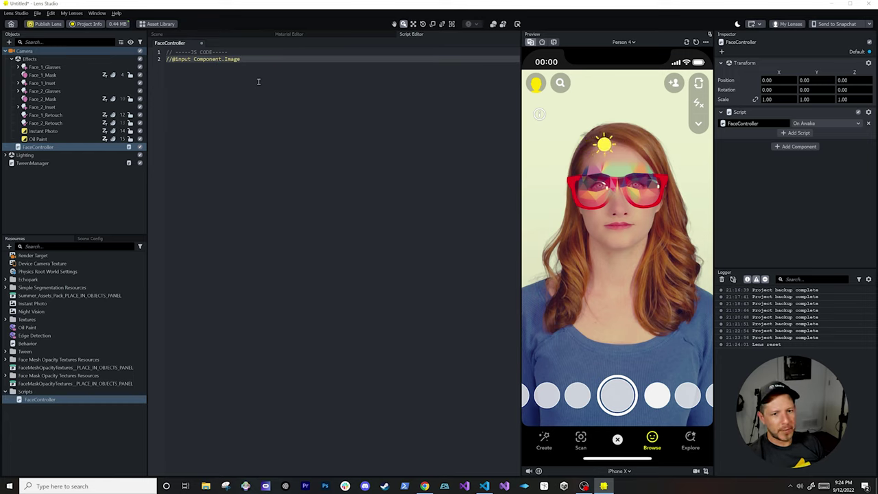
pyautogui.write(' firstHe')
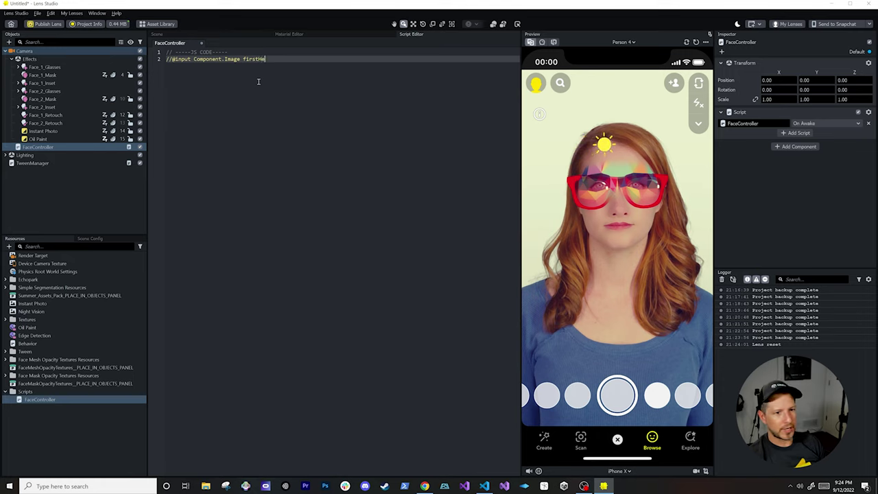
pyautogui.write('adGlasses')
# Duplicate that input line as secondHeadGlasses and save the script
pyautogui.hotkey('shift', 'Home')
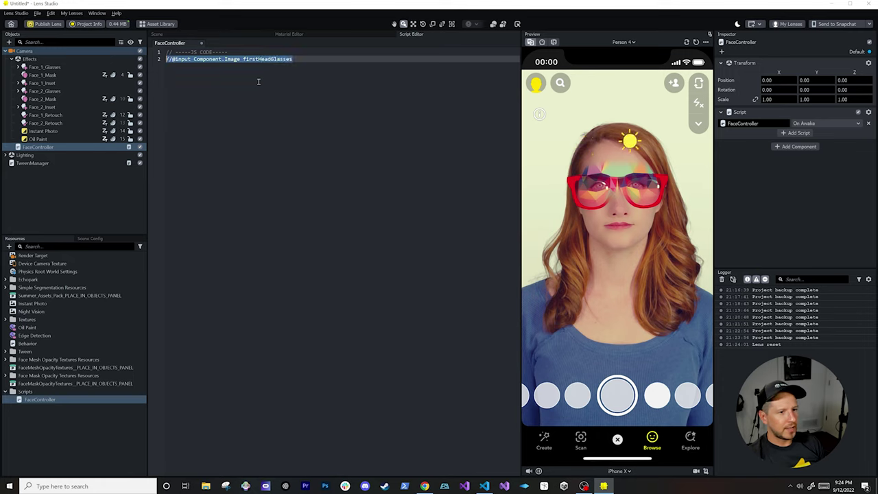
pyautogui.hotkey('ctrl', 'c')
pyautogui.press('Right')
pyautogui.press('Return')
pyautogui.hotkey('ctrl', 'v')
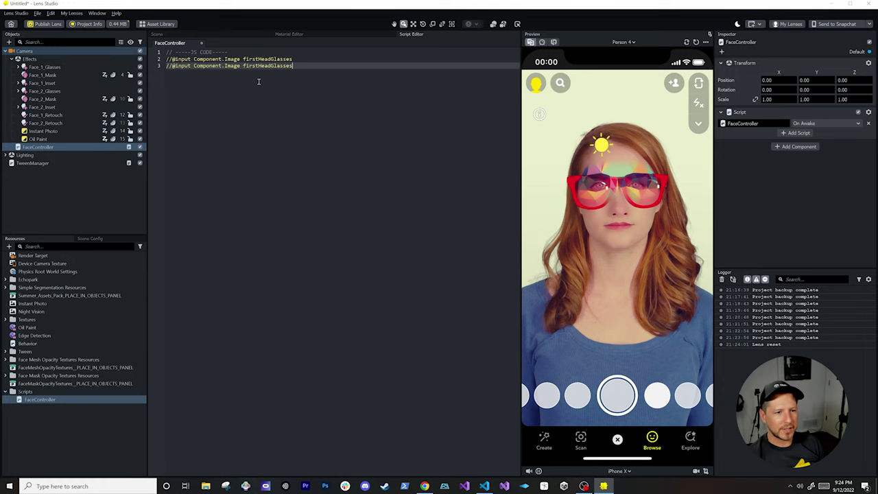
pyautogui.hotkey('shift', 'Right')
pyautogui.hotkey('shift', 'Right')
pyautogui.hotkey('shift', 'Right')
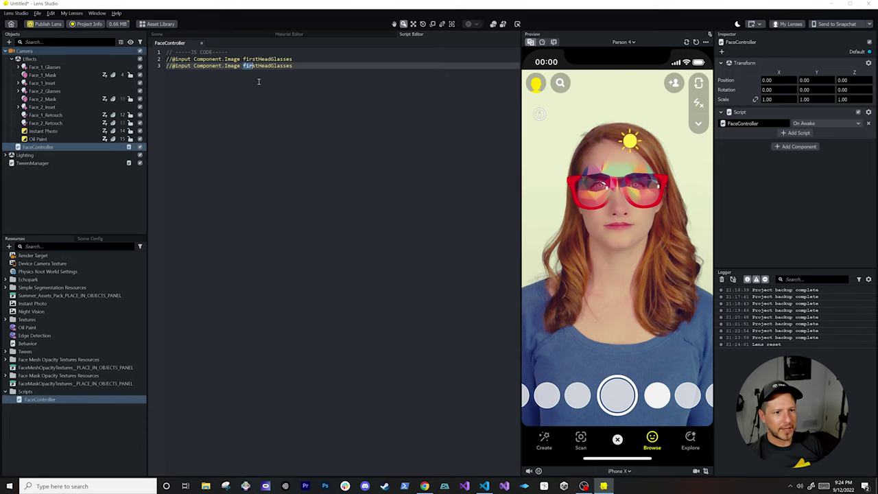
pyautogui.write('second')
pyautogui.press('Up')
pyautogui.press('Down')
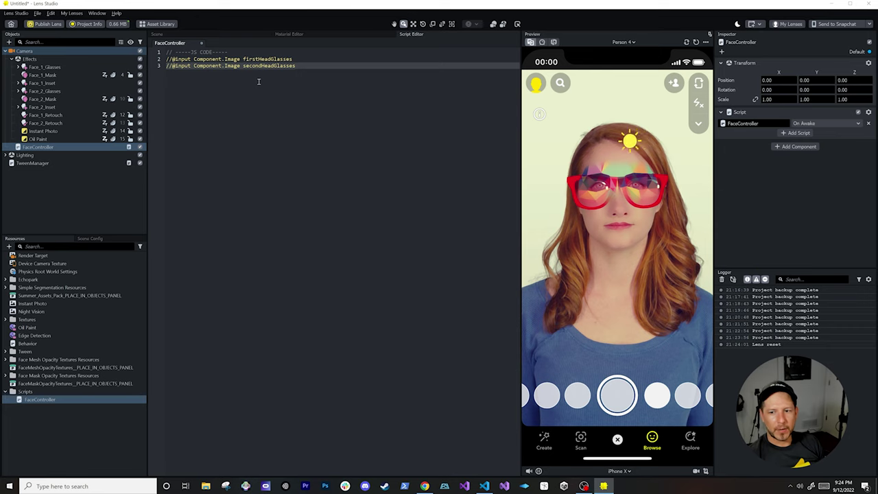
pyautogui.hotkey('ctrl', 's')
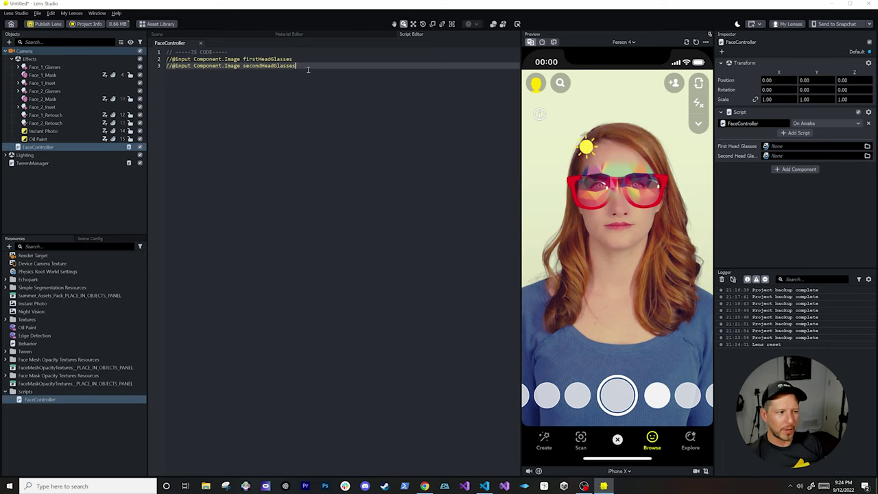
pyautogui.press('Return')
pyautogui.press('Return')
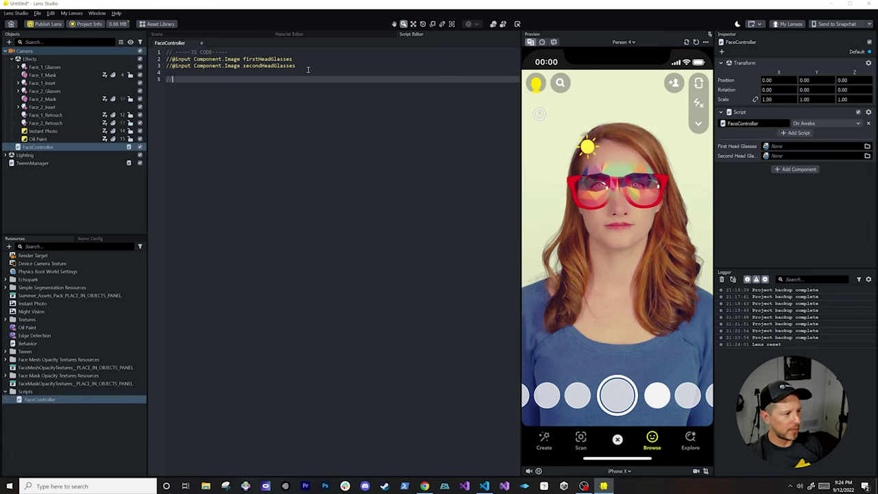
pyautogui.moveTo(308, 69); pyautogui.dragTo(162, 55)
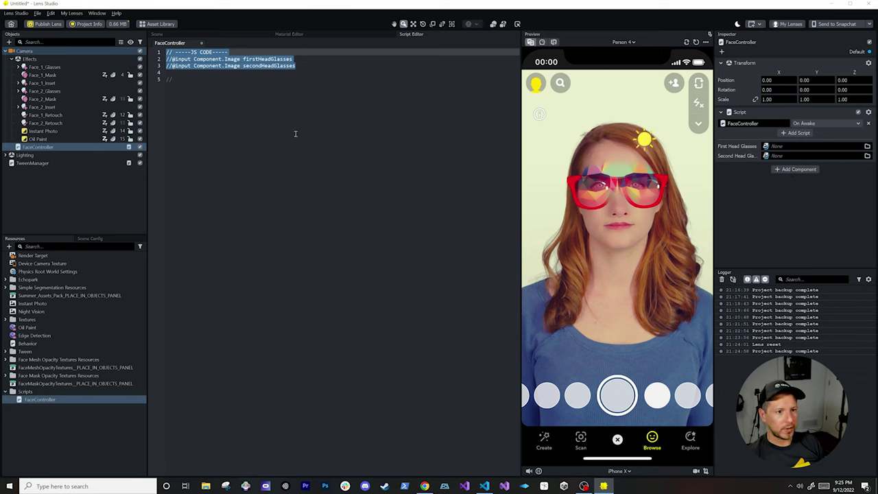
pyautogui.click(202, 81)
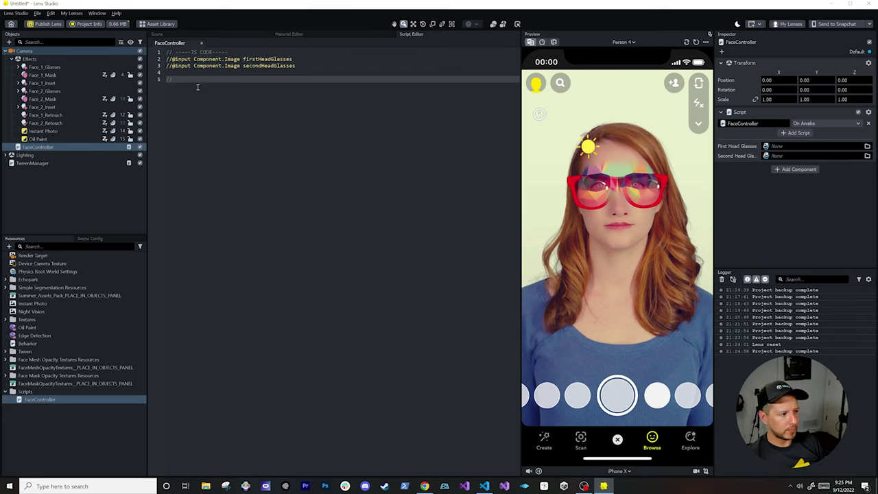
pyautogui.write('//@input ')
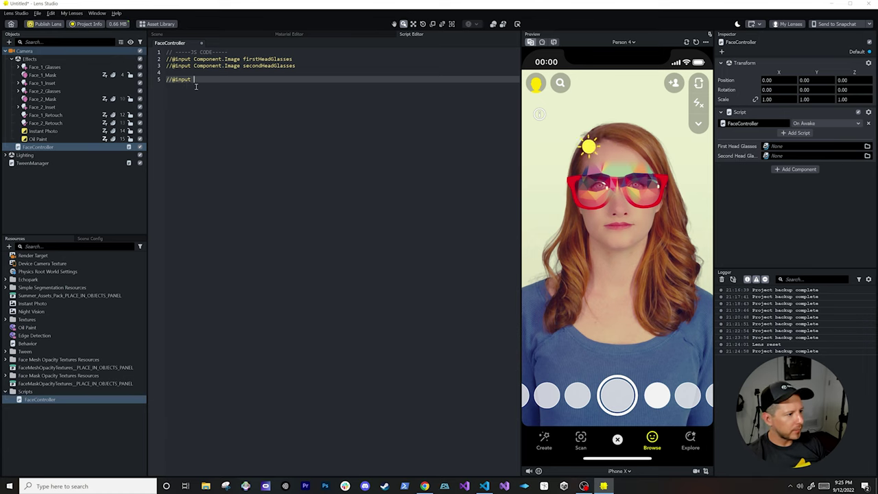
pyautogui.write('Com')
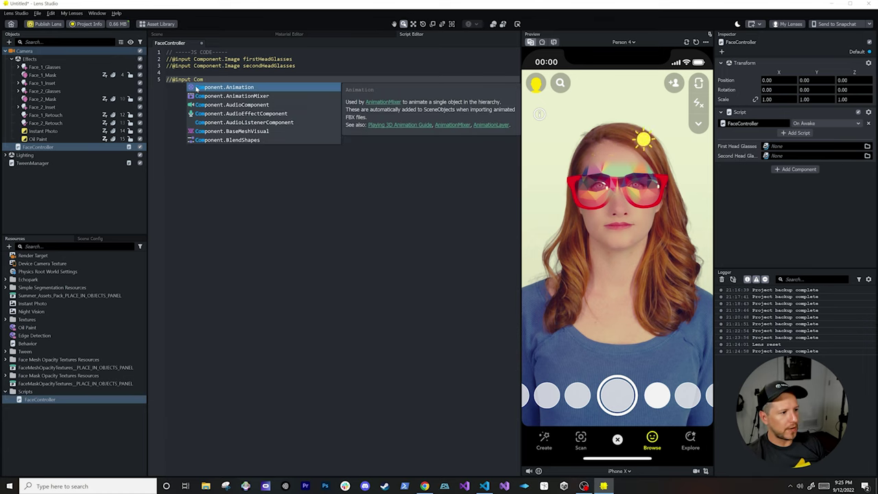
pyautogui.write('ponent.Face')
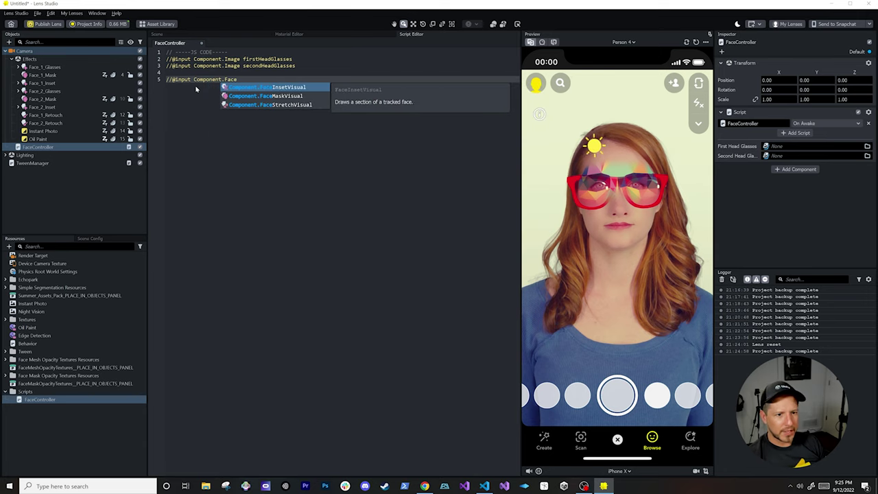
pyautogui.press('Down')
pyautogui.press('Return')
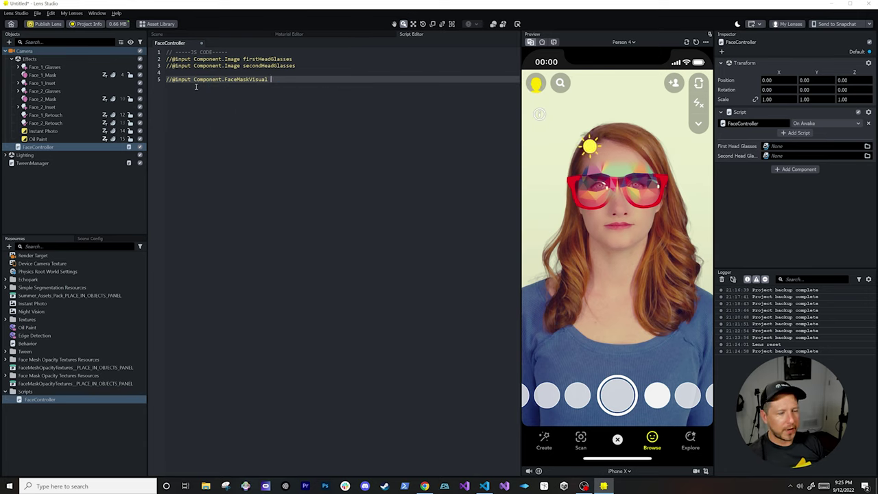
pyautogui.write('firstHeadMask')
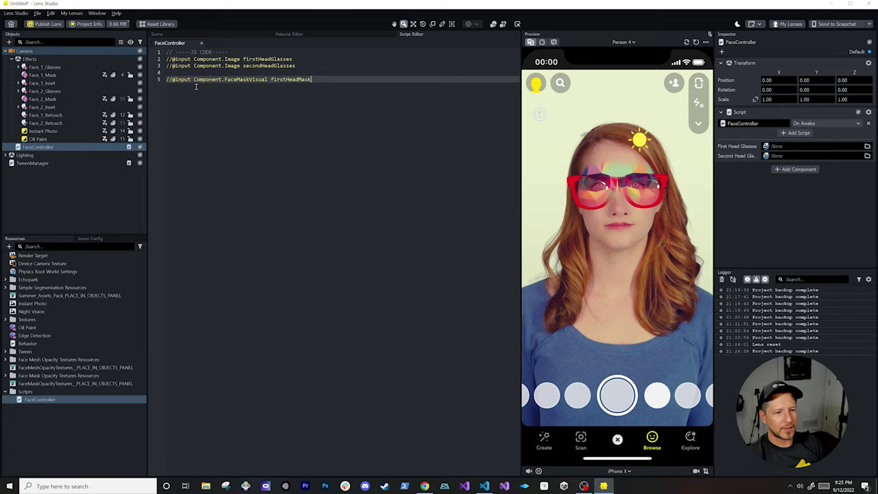
# Duplicate the mask input as secondHeadMask and save the script
pyautogui.hotkey('shift', 'Home')
pyautogui.hotkey('ctrl', 'c')
pyautogui.press('End')
pyautogui.press('Return')
pyautogui.hotkey('ctrl', 'v')
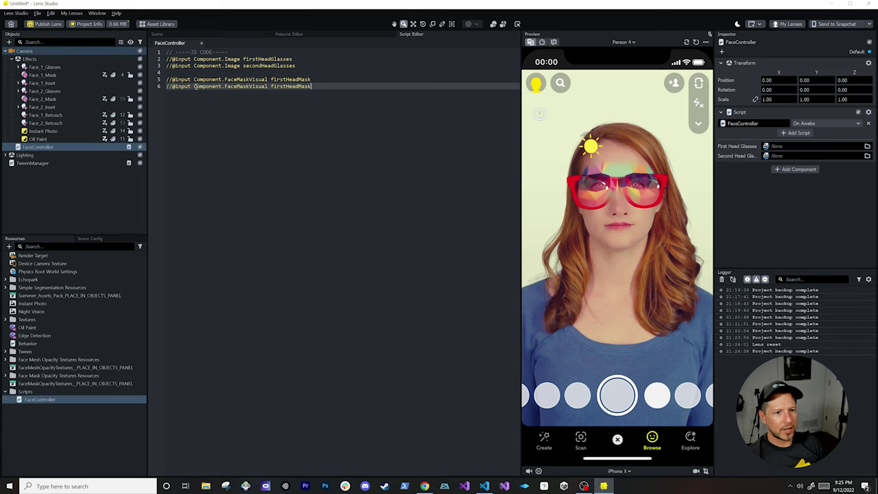
pyautogui.write('second')
pyautogui.press('End')
pyautogui.hotkey('ctrl', 's')
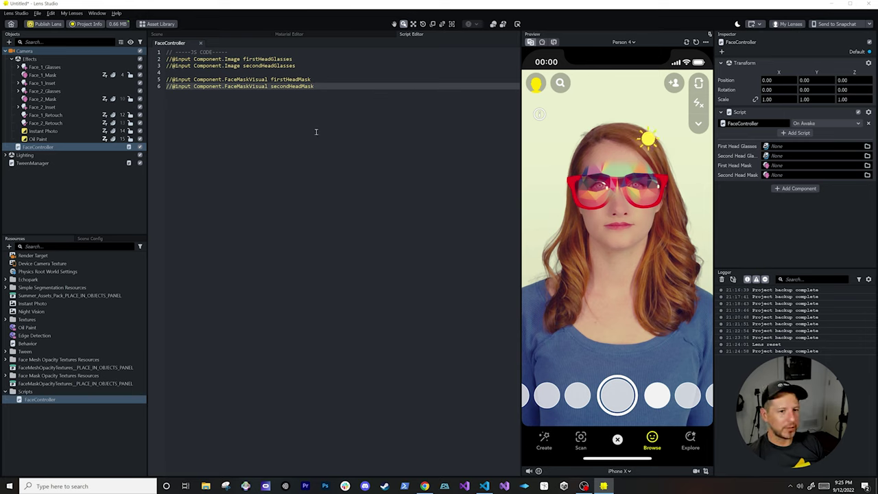
pyautogui.press('Return')
pyautogui.press('Return')
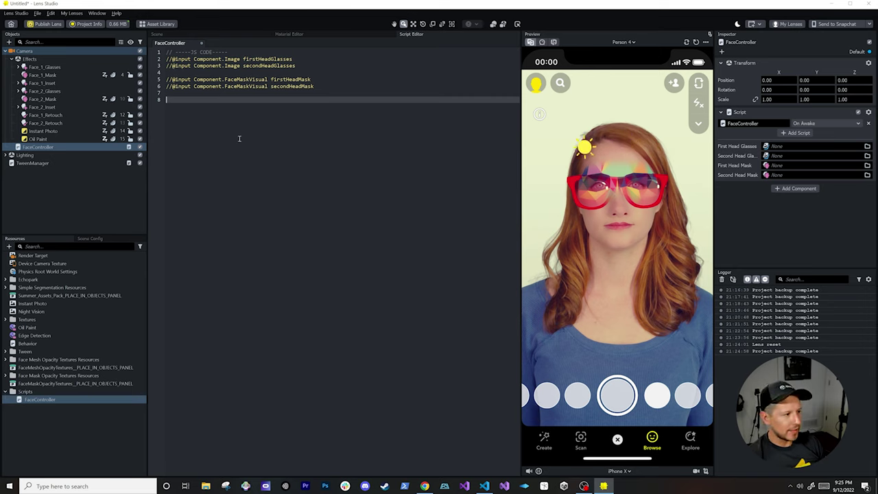
# Write the float glassesMinSize input defaulting to 10.0 as a slider (min 10, max 20, step 0.01) and save
pyautogui.write('@in')
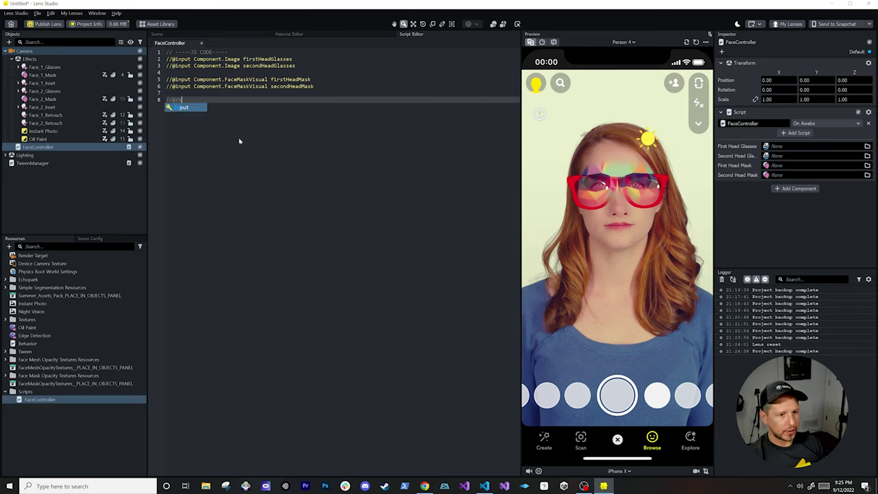
pyautogui.write('put  float')
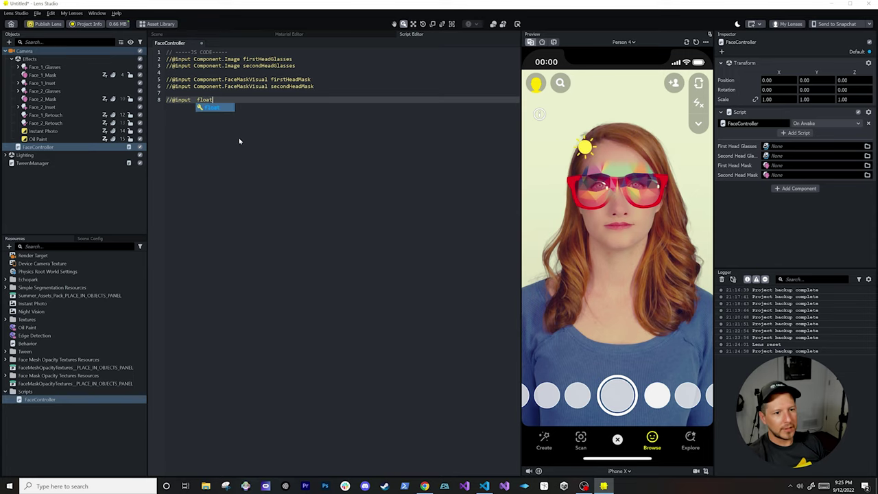
pyautogui.write(' glass')
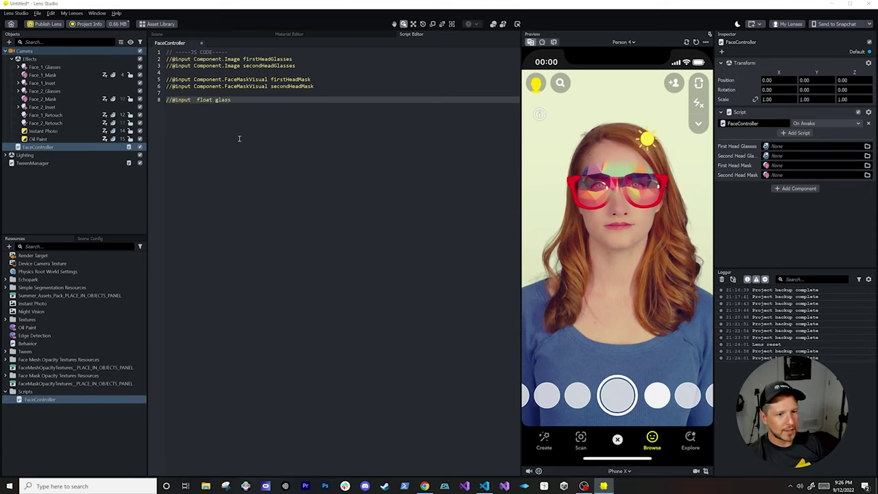
pyautogui.write('esMinSize')
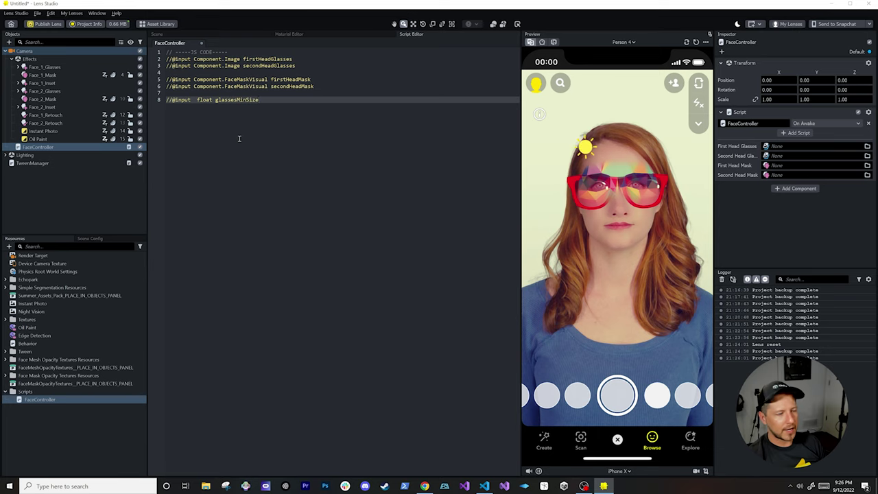
pyautogui.write(' = 10')
pyautogui.click(198, 100)
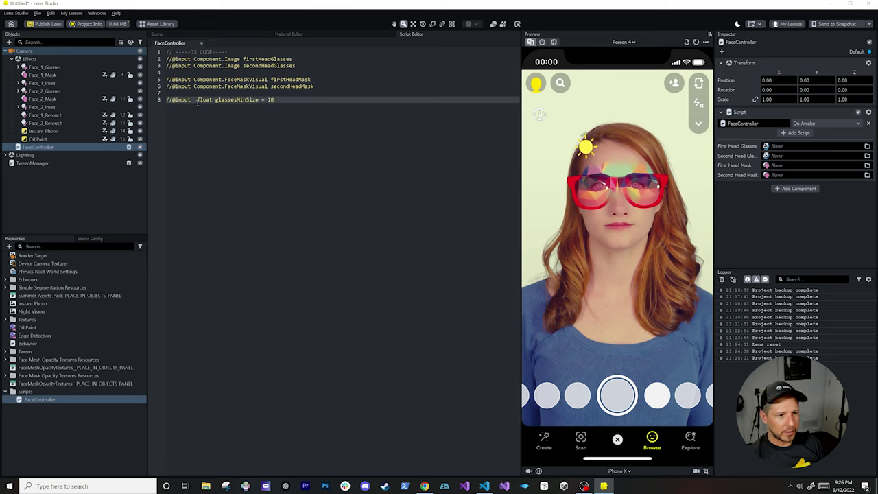
pyautogui.press('BackSpace')
pyautogui.press('BackSpace')
pyautogui.write('f')
pyautogui.press('End')
pyautogui.write('.0 {"')
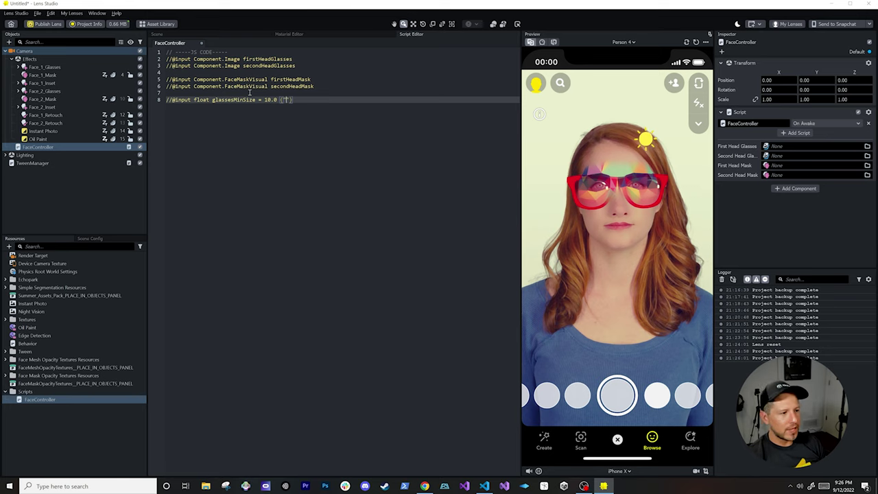
pyautogui.write('widget')
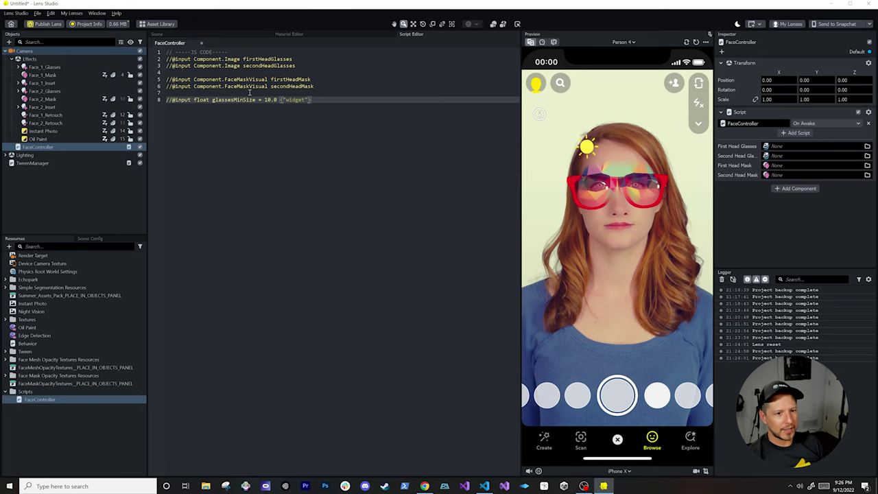
pyautogui.write('slider')
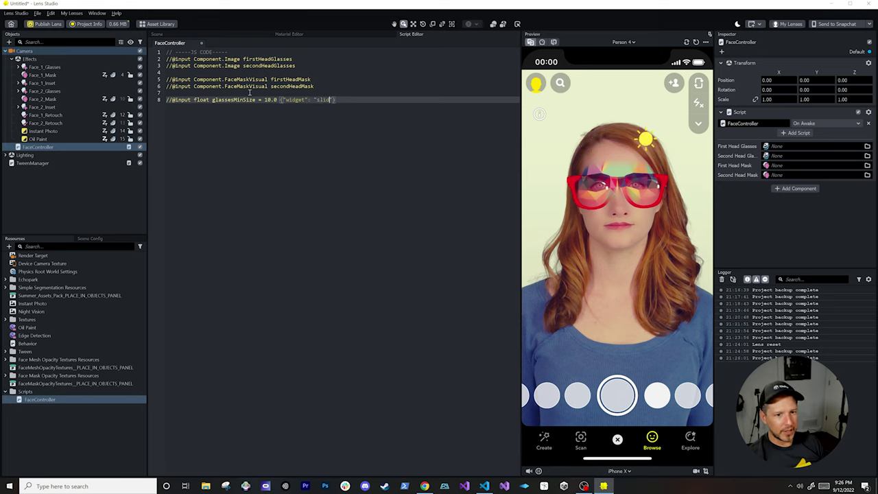
pyautogui.write(', "min')
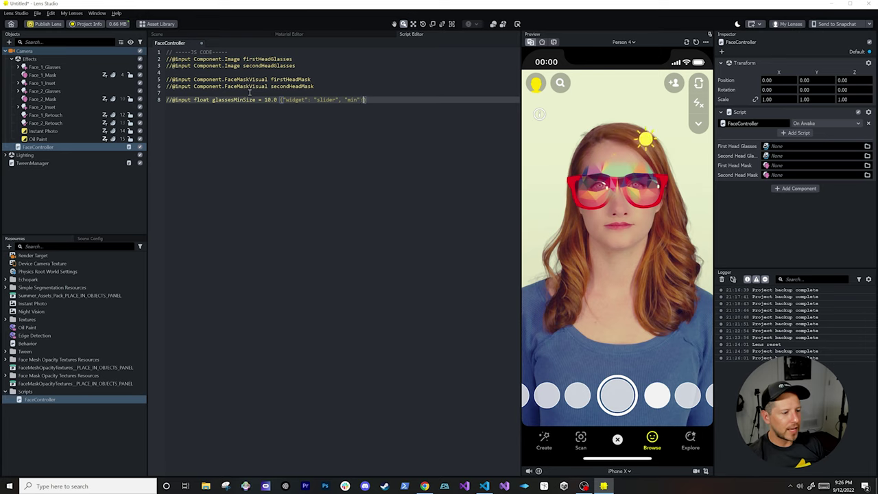
pyautogui.write('": 10.0')
pyautogui.write(', ')
pyautogui.write('0')
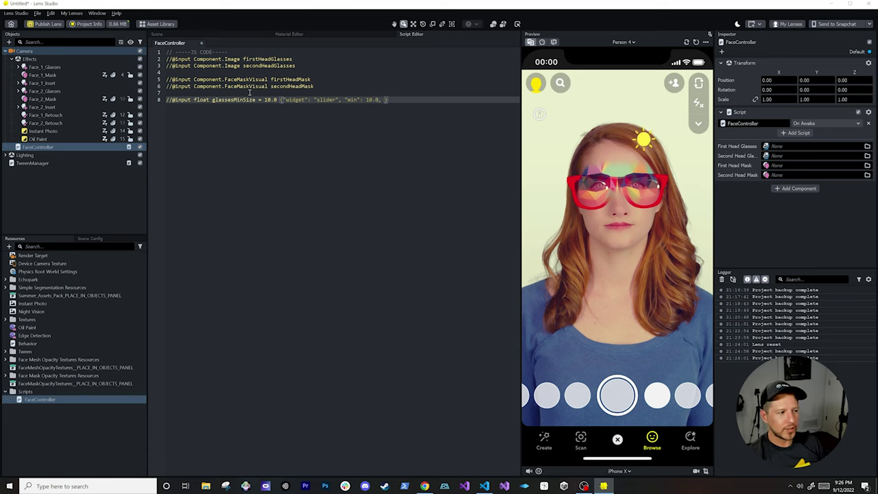
pyautogui.write('""max')
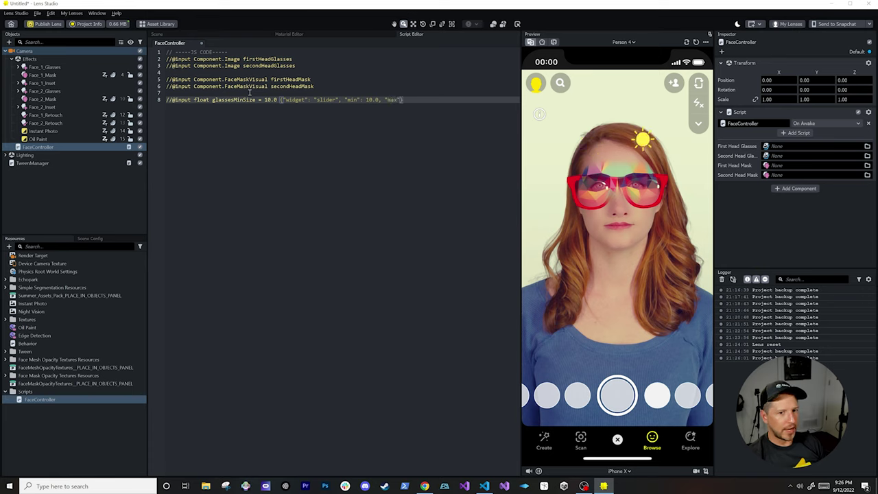
pyautogui.write('"')
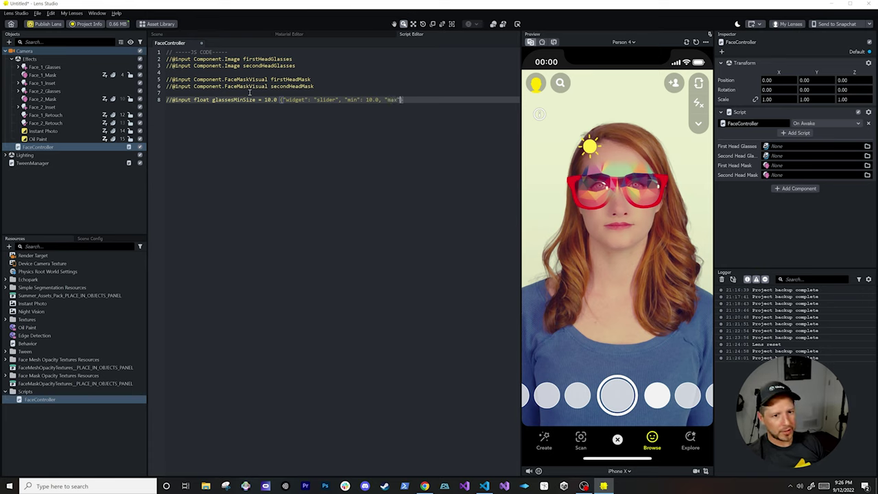
pyautogui.write(':')
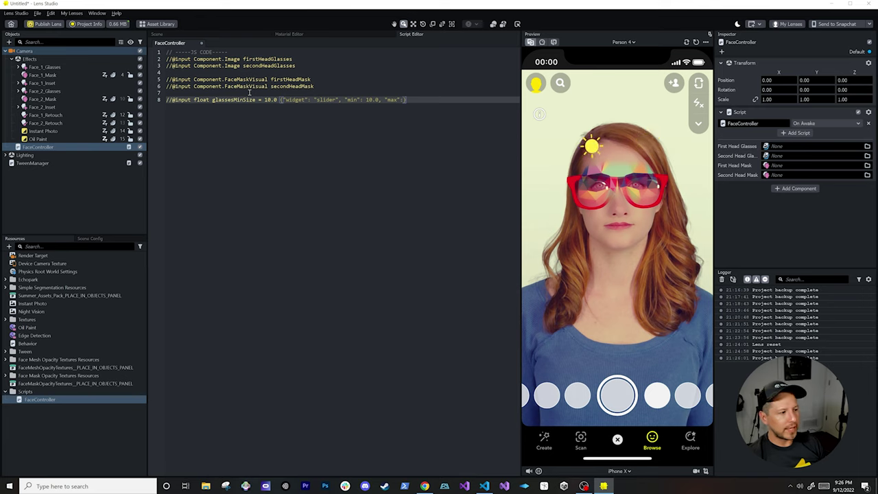
pyautogui.write('20.0')
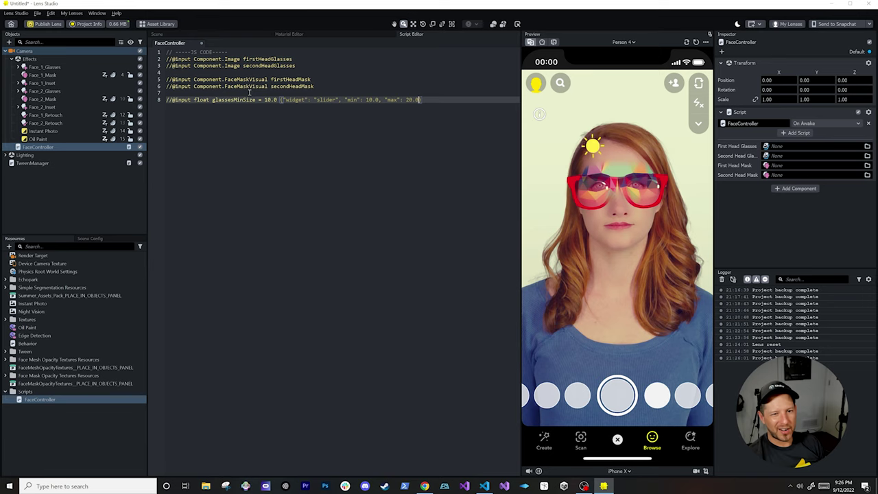
pyautogui.write(', "')
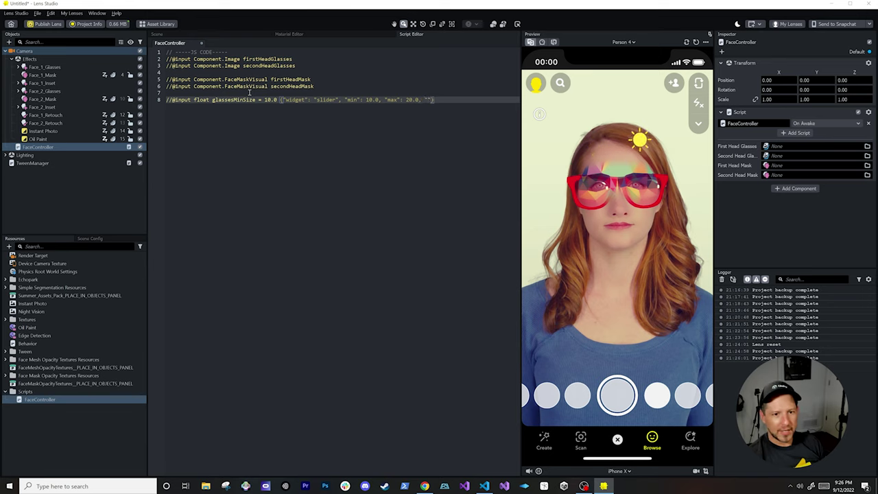
pyautogui.write('step": 0.01')
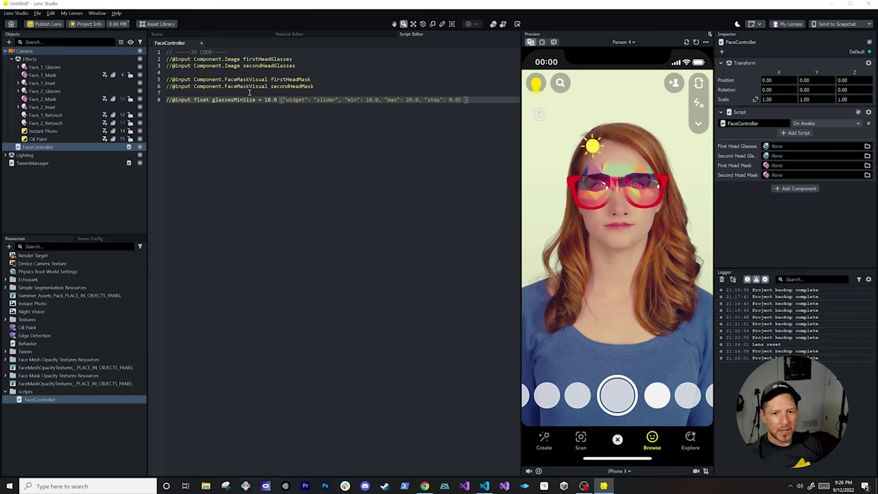
pyautogui.hotkey('ctrl', 's')
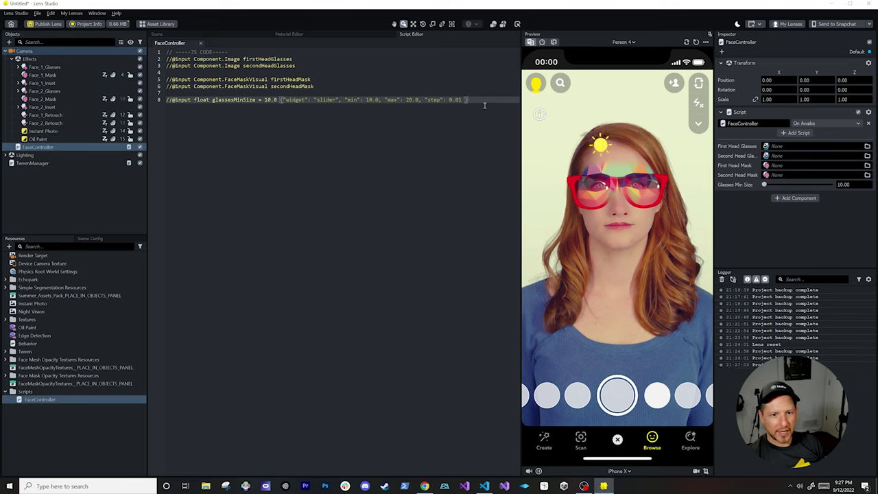
# Paste a copy of the glassesMinSize line, renamed glassesMaxSize with default 30.0
pyautogui.hotkey('ctrl', 'v')
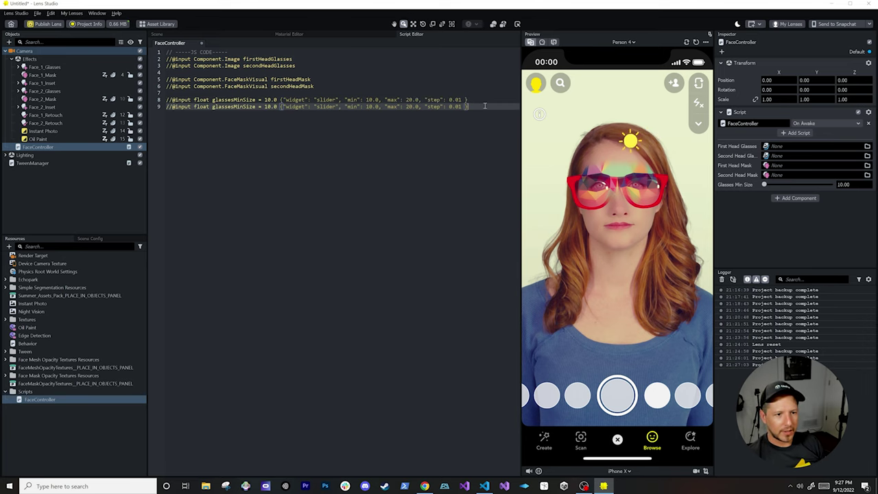
pyautogui.click(243, 107)
pyautogui.press('BackSpace')
pyautogui.press('BackSpace')
pyautogui.press('BackSpace')
pyautogui.write('max')
pyautogui.press('BackSpace')
pyautogui.write('M')
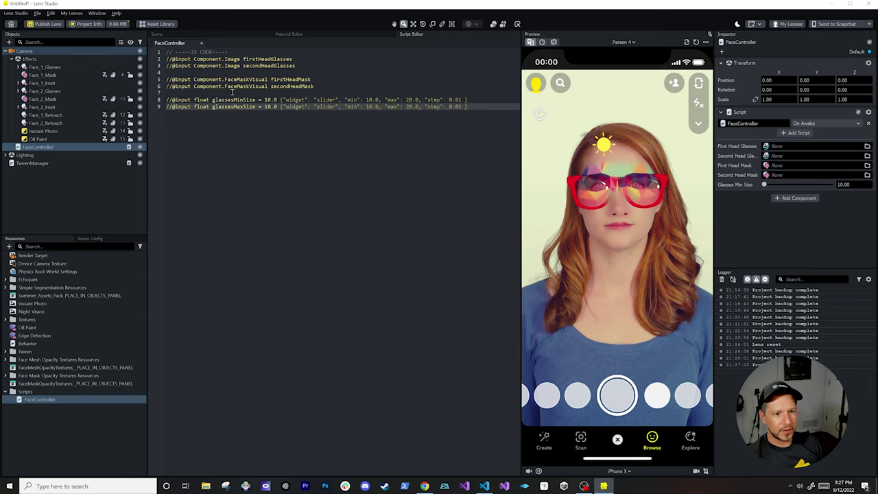
pyautogui.press('BackSpace')
pyautogui.write('3')
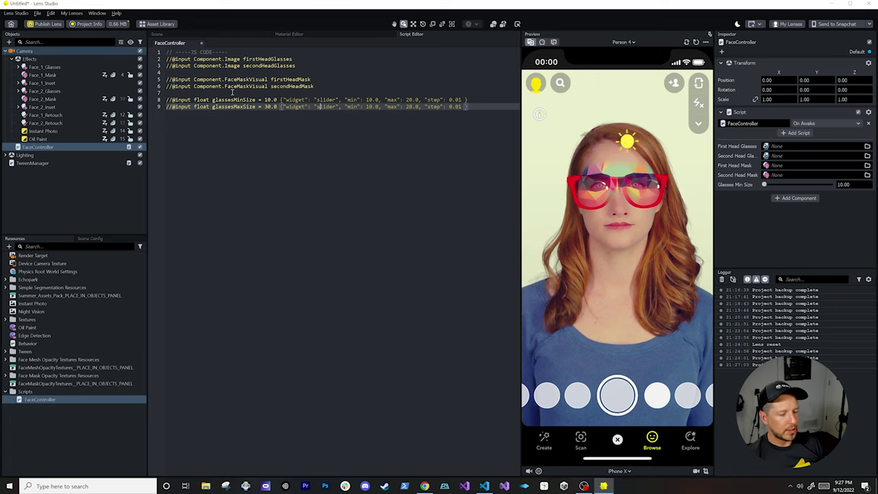
# Set the new slider's range to 20–30, keeping step 0.01, and save the script
pyautogui.press('Right')
pyautogui.press('Right')
pyautogui.press('Right')
pyautogui.press('Right')
pyautogui.press('Right')
pyautogui.press('Right')
pyautogui.press('Right')
pyautogui.press('Right')
pyautogui.press('Right')
pyautogui.press('Right')
pyautogui.press('Right')
pyautogui.press('Right')
pyautogui.press('Right')
pyautogui.press('Right')
pyautogui.press('Right')
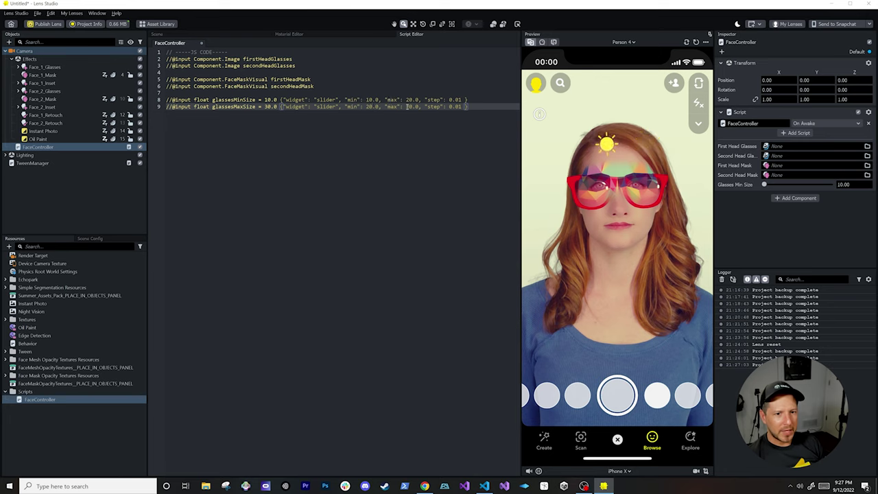
pyautogui.hotkey('shift', 'Right')
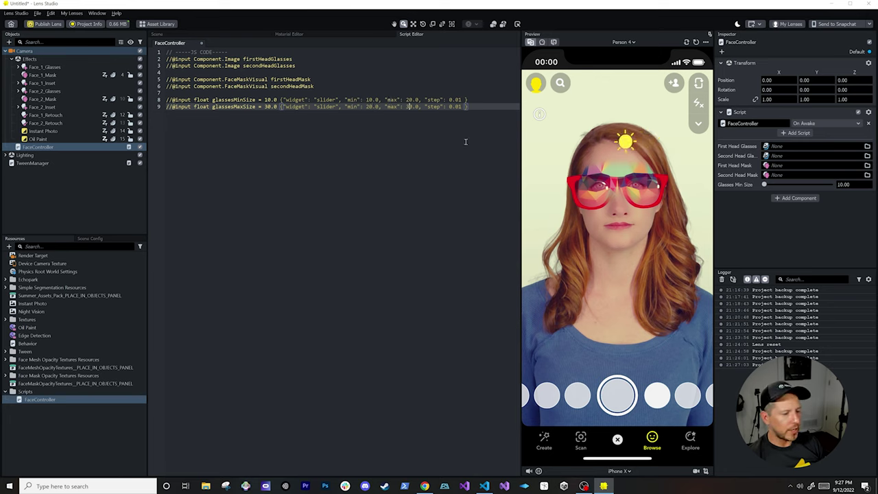
pyautogui.press('Right')
pyautogui.press('Right')
pyautogui.press('Right')
pyautogui.press('Right')
pyautogui.press('Right')
pyautogui.press('Right')
pyautogui.press('Right')
pyautogui.press('Right')
pyautogui.press('Right')
pyautogui.press('Right')
pyautogui.press('Right')
pyautogui.press('Right')
pyautogui.press('Right')
pyautogui.press('Right')
pyautogui.press('Right')
pyautogui.hotkey('shift', 'Right')
pyautogui.hotkey('shift', 'Right')
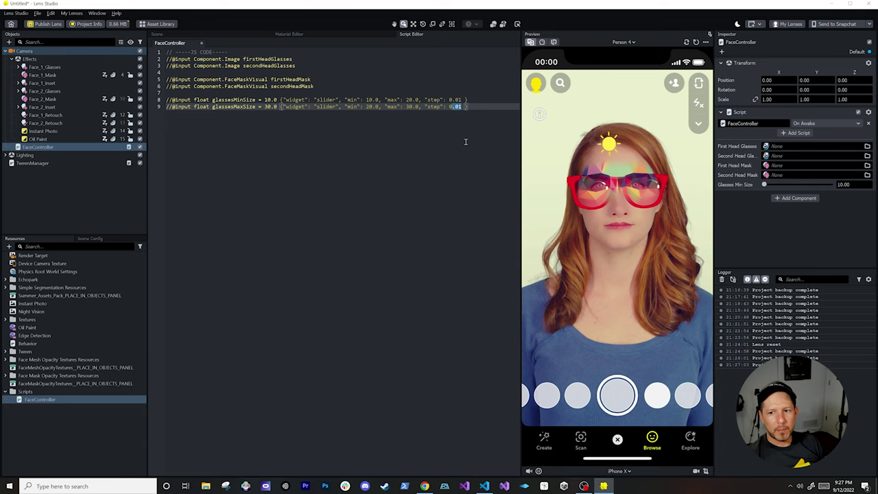
pyautogui.click(455, 123)
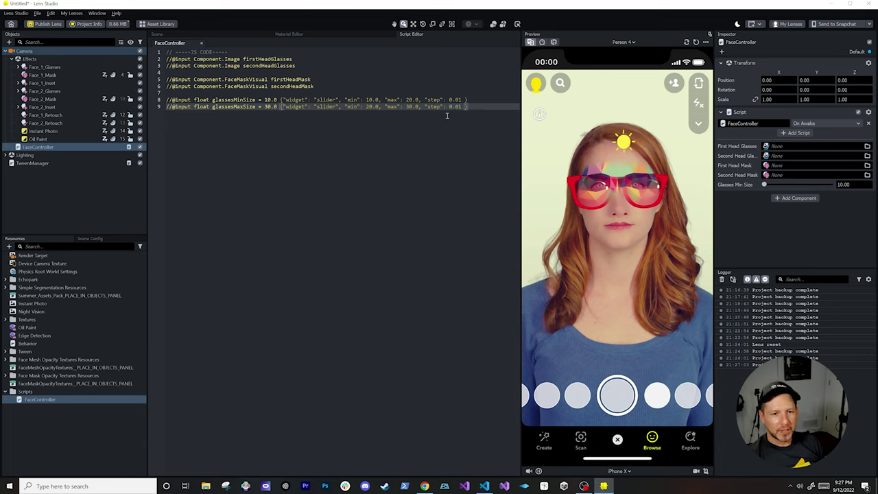
pyautogui.hotkey('ctrl', 's')
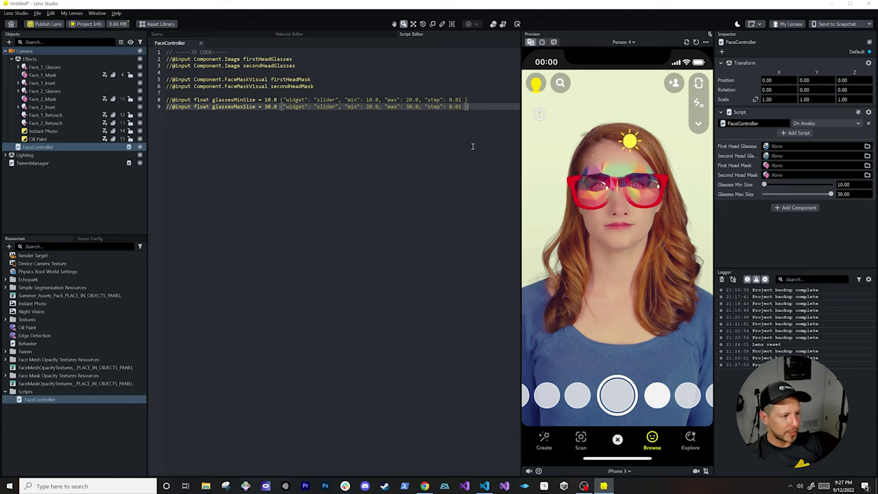
pyautogui.press('Return')
pyautogui.press('Return')
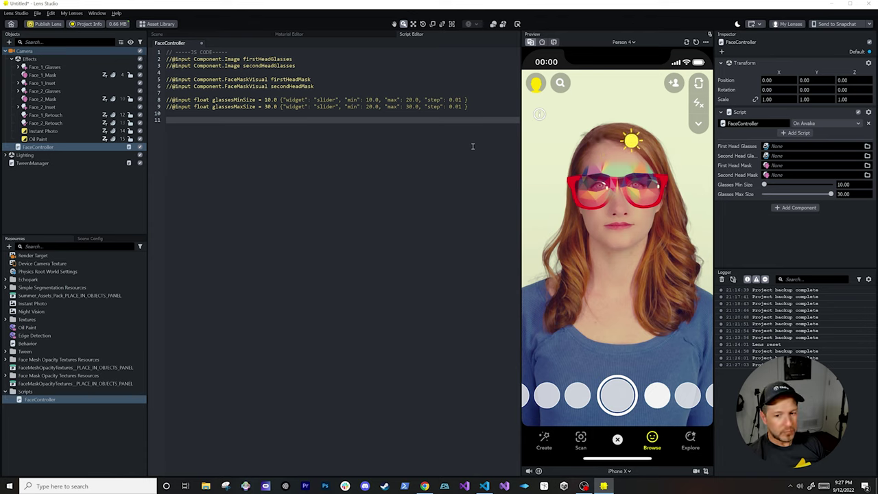
# Start an areGlassesVisible = function() definition with an opening brace
pyautogui.press('Return')
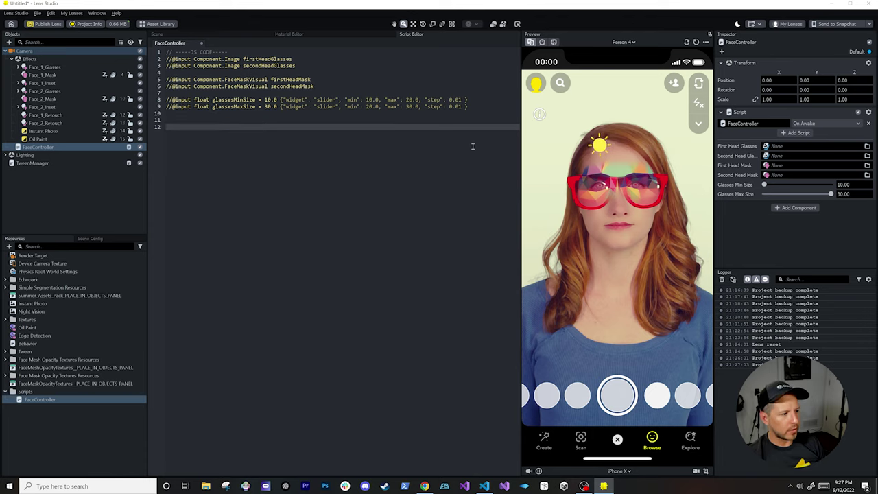
pyautogui.write('are')
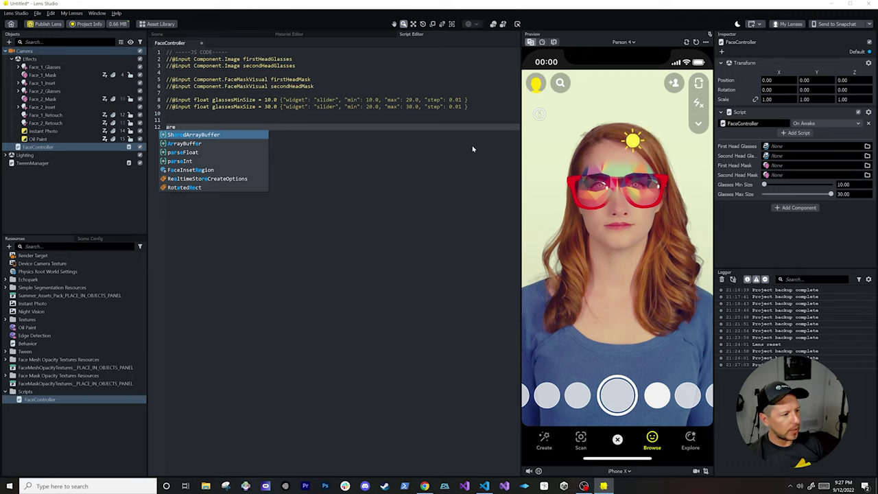
pyautogui.write('GlassesVisible')
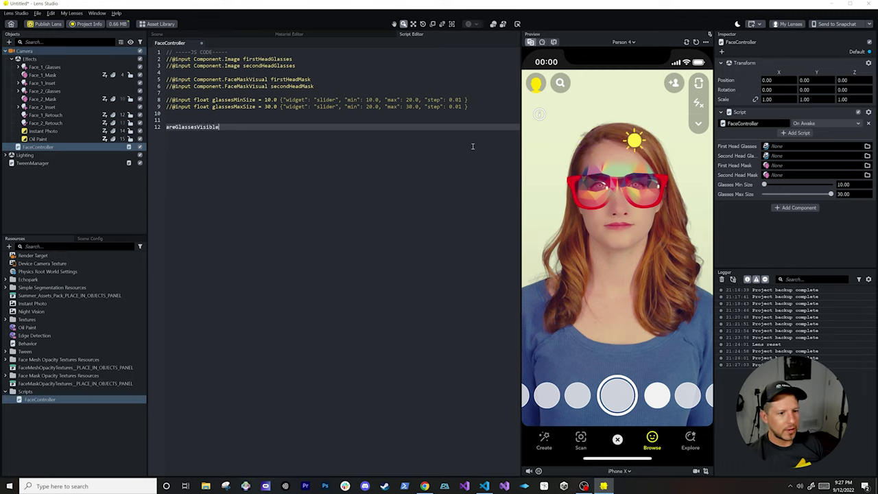
pyautogui.write(' = function()')
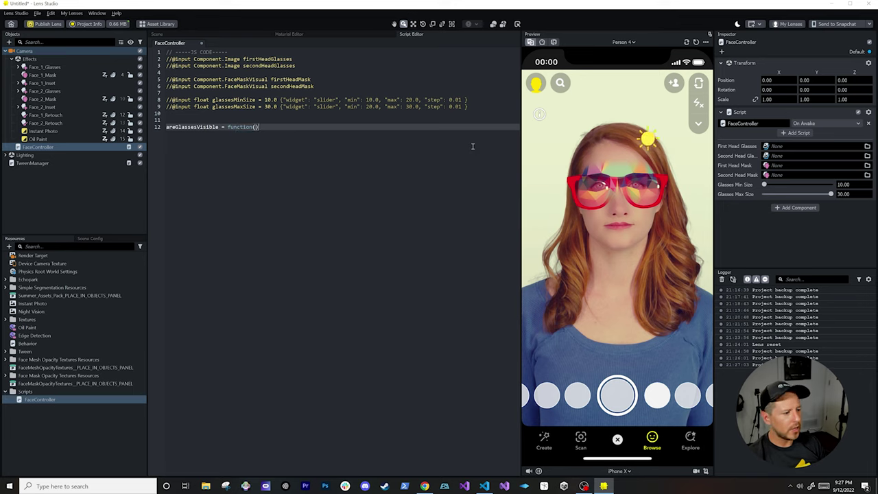
pyautogui.press('Return')
pyautogui.write('{')
pyautogui.press('Return')
# Write 'return script.firstHeadGlasses.enabled ||' as the function body
pyautogui.write('rte')
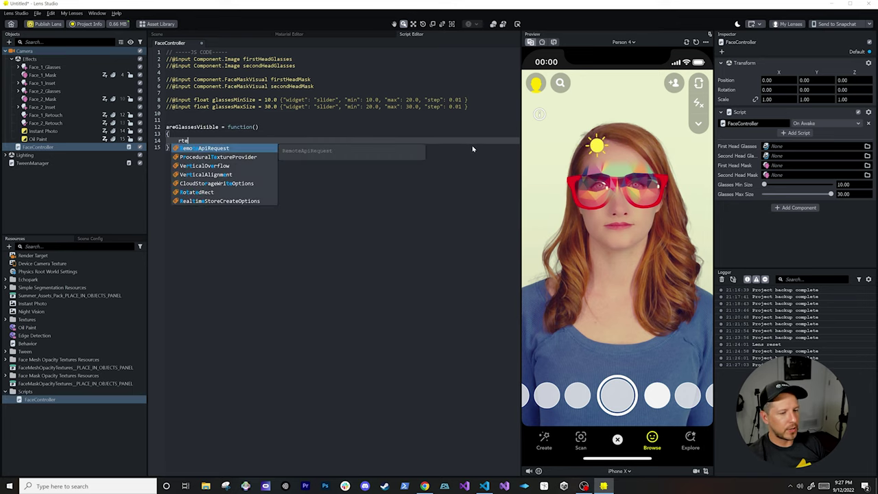
pyautogui.press('BackSpace')
pyautogui.press('BackSpace')
pyautogui.write('eturn ')
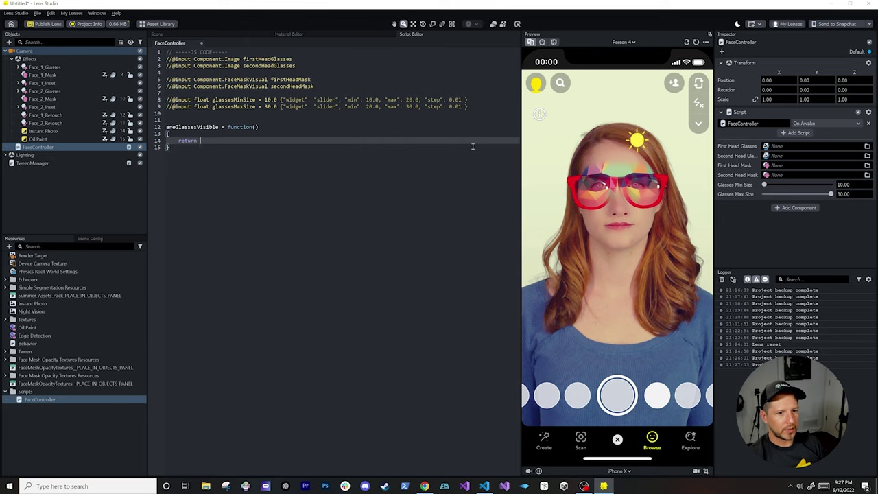
pyautogui.write('fir')
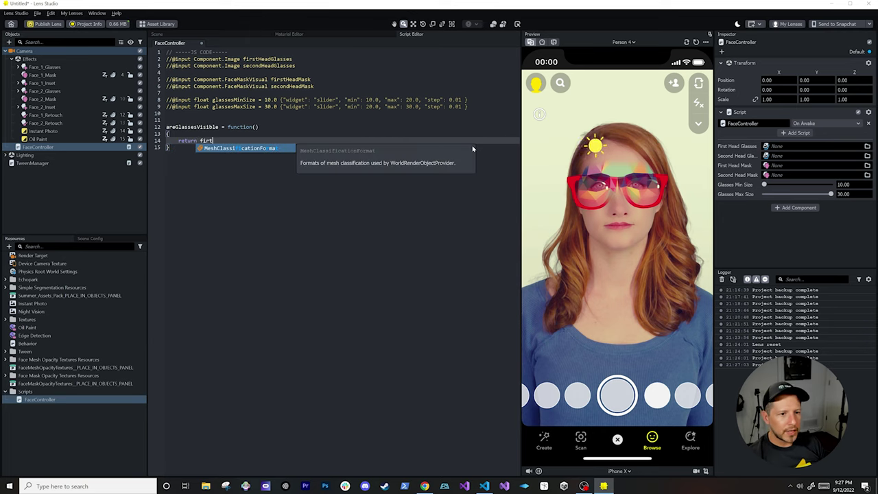
pyautogui.press('BackSpace')
pyautogui.write('st')
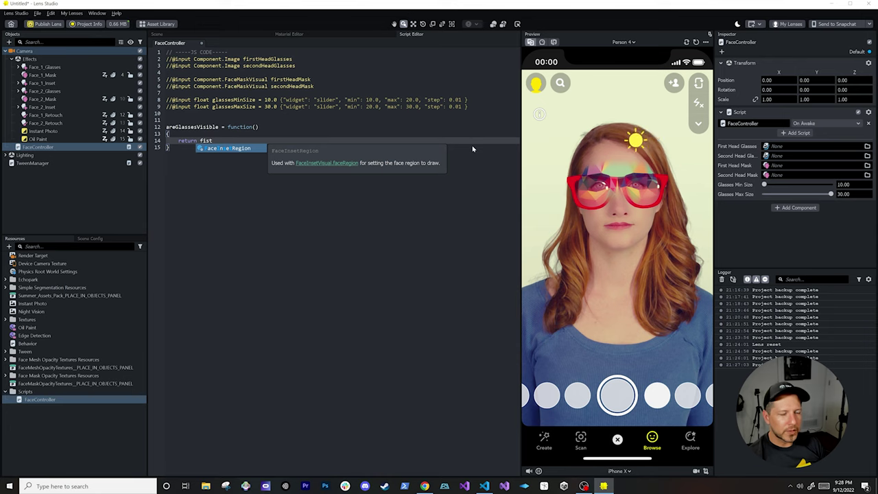
pyautogui.press('BackSpace')
pyautogui.write('scr')
pyautogui.hotkey('ctrl', 'shift', 'Left')
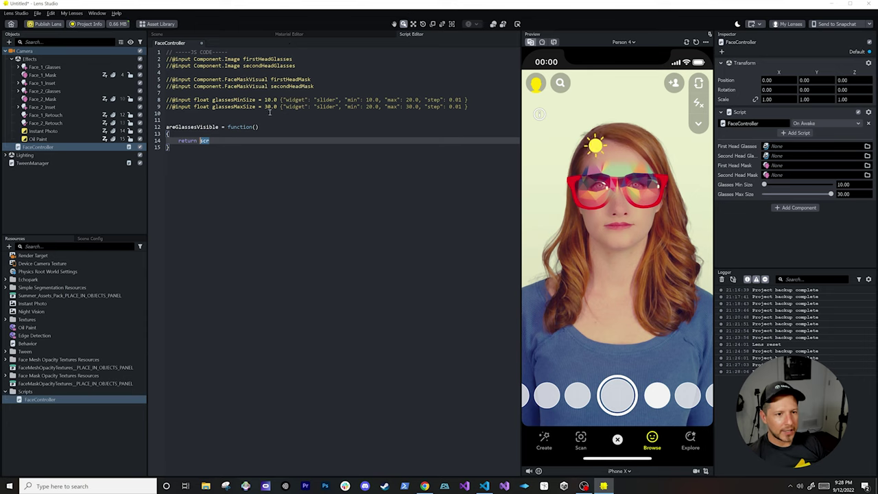
pyautogui.press('Right')
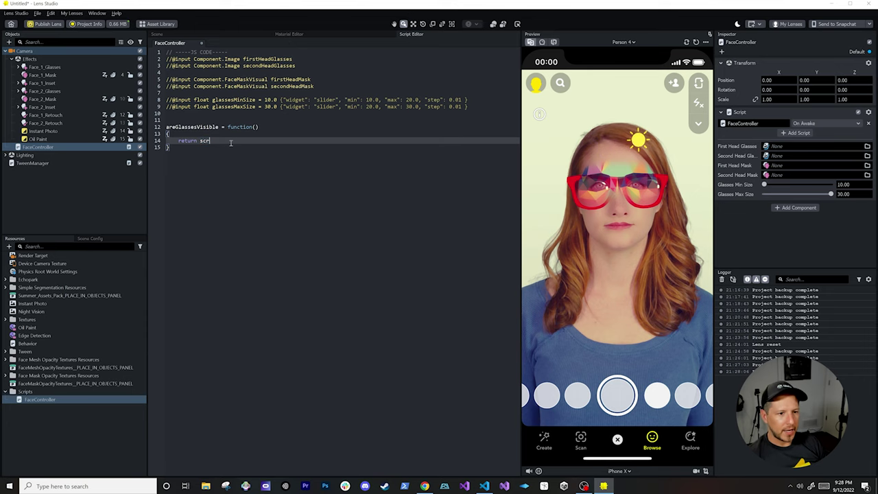
pyautogui.hotkey('ctrl', 'space')
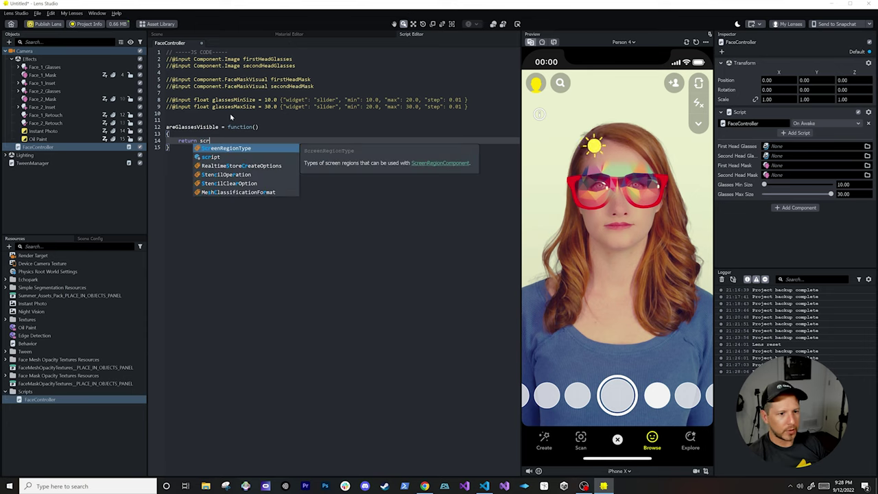
pyautogui.press('Down')
pyautogui.press('Return')
pyautogui.write('.fi')
pyautogui.press('BackSpace')
pyautogui.press('BackSpace')
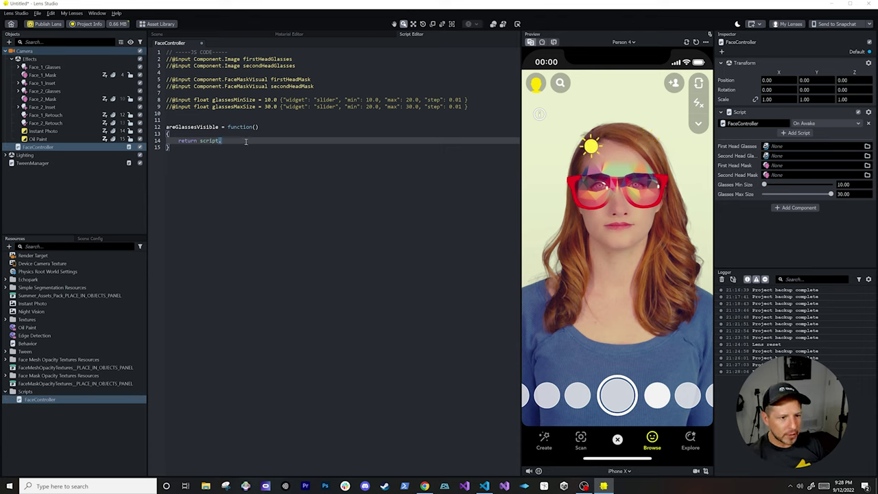
pyautogui.hotkey('ctrl', 'space')
pyautogui.press('Escape')
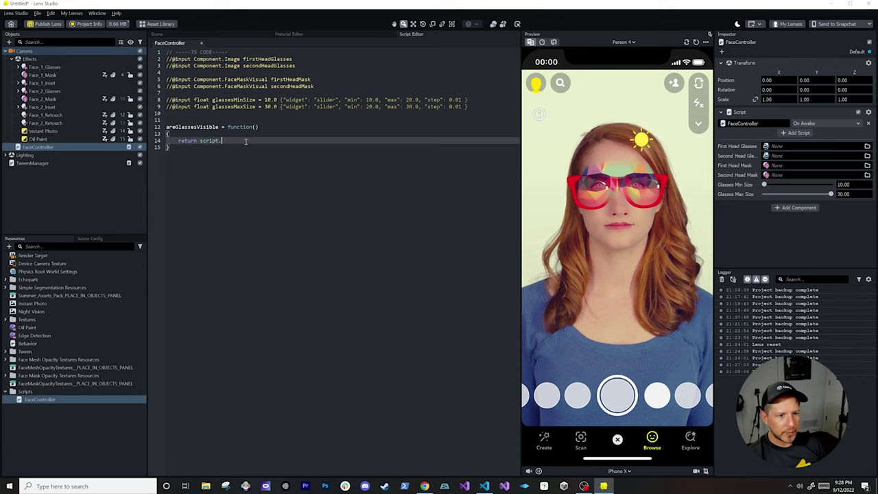
pyautogui.write('firstHe')
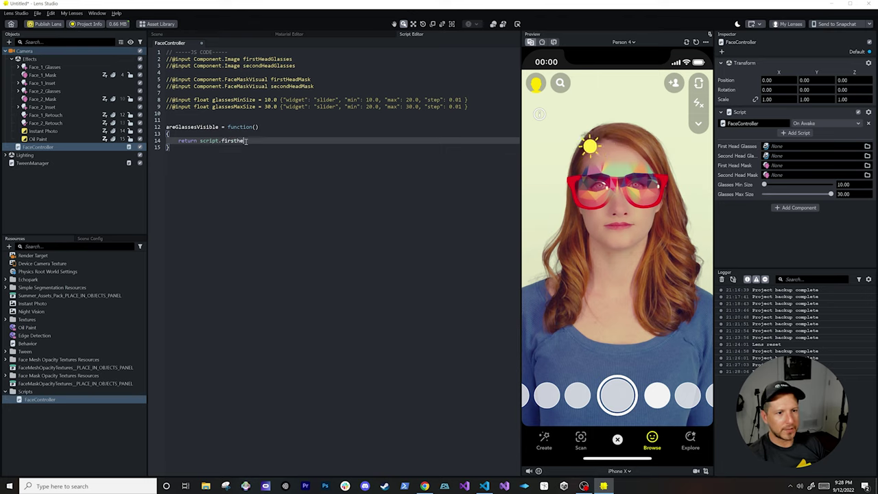
pyautogui.write('adGlas')
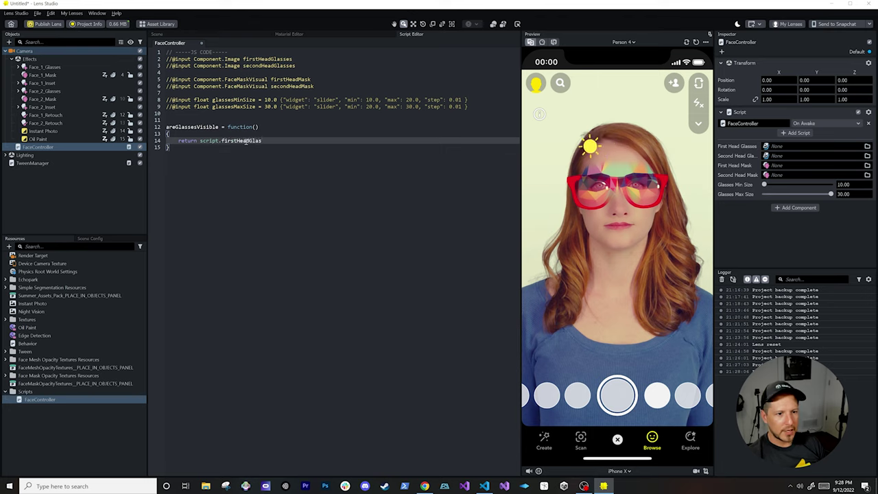
pyautogui.write('ses.')
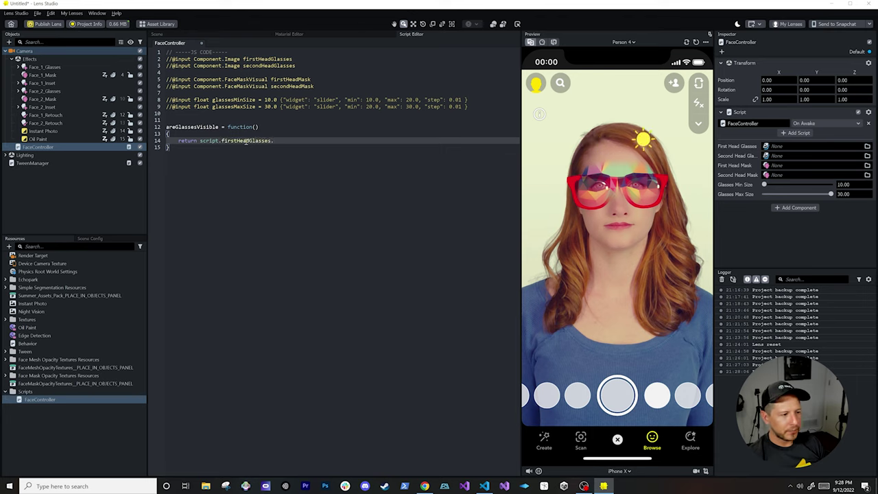
pyautogui.write('enable')
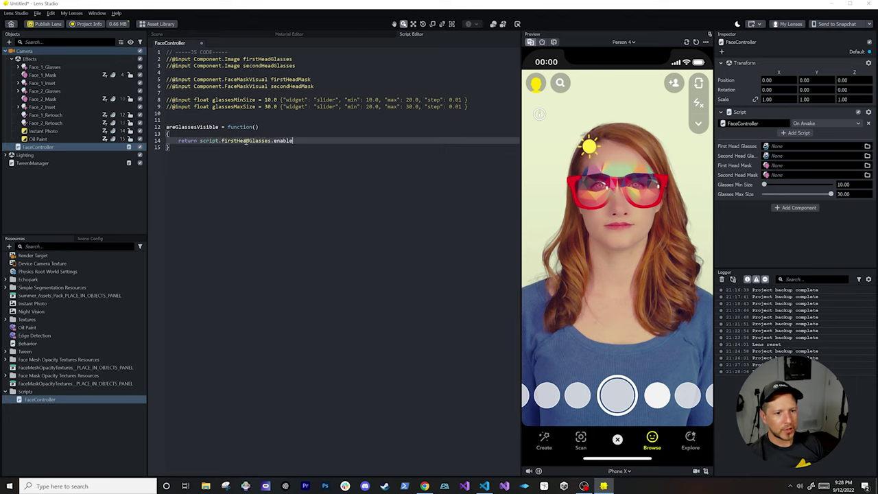
pyautogui.write('d ||')
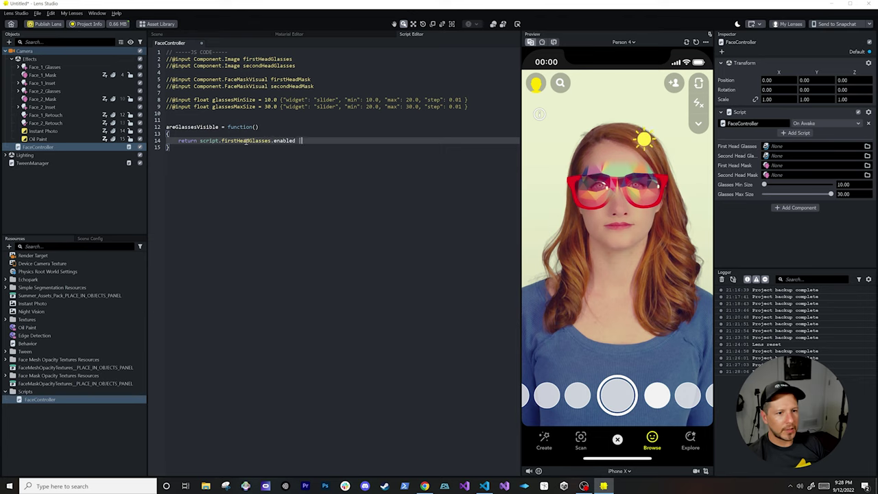
# Add script.secondHeadGlasses.enabled after the OR so either pair of glasses counts
pyautogui.press('Left')
pyautogui.press('Left')
pyautogui.press('Left')
pyautogui.hotkey('ctrl', 'shift', 'Left')
pyautogui.hotkey('ctrl', 'shift', 'Left')
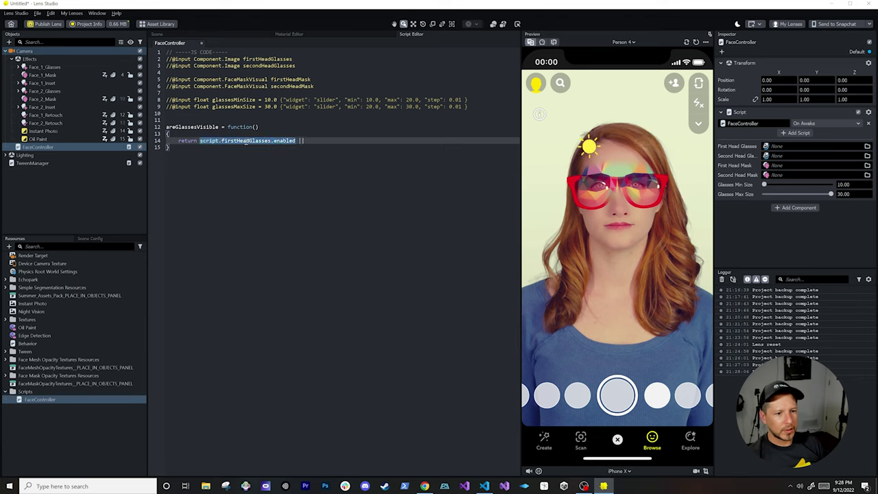
pyautogui.click(245, 141)
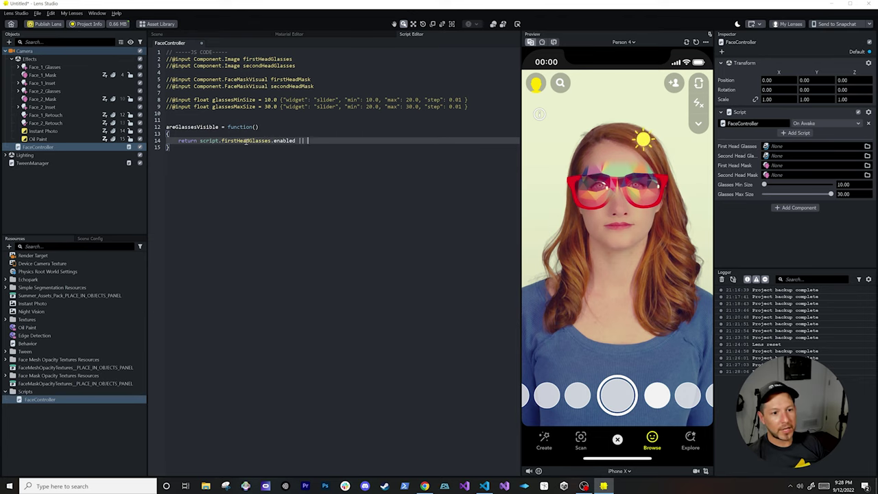
pyautogui.write('script.firstHeadGlasses.enabled')
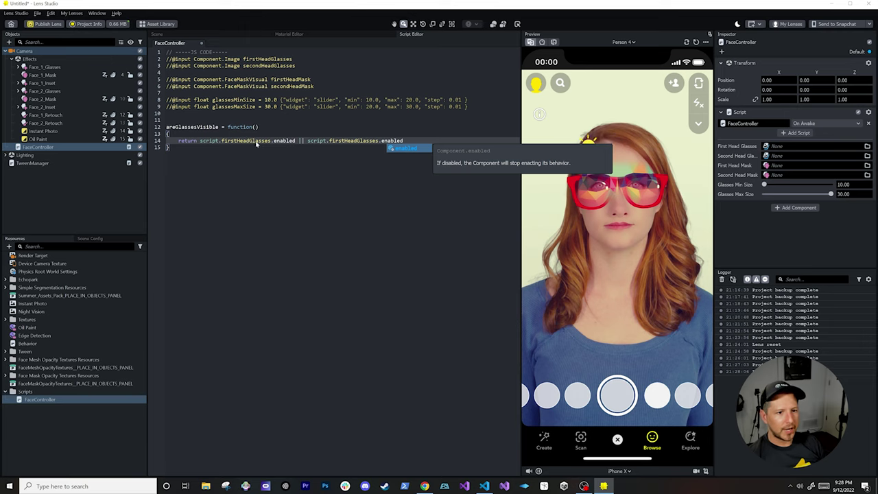
pyautogui.doubleClick(261, 66)
pyautogui.hotkey('ctrl', 'c')
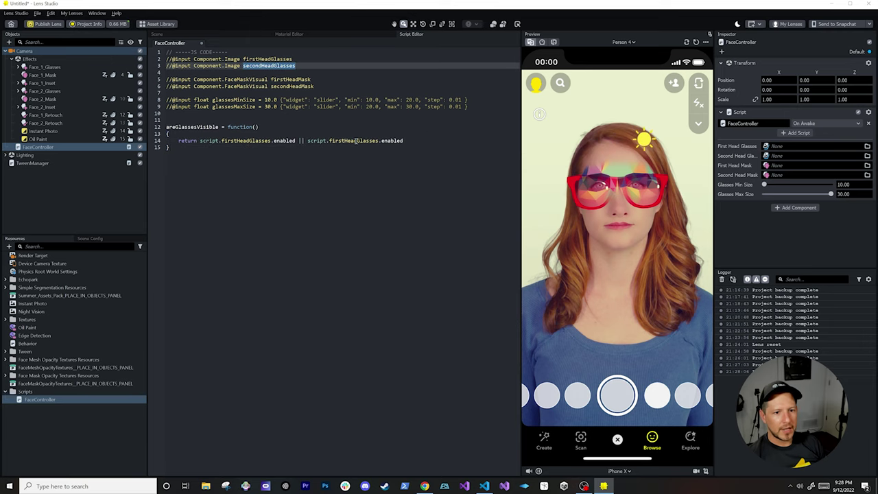
pyautogui.doubleClick(354, 140)
pyautogui.hotkey('ctrl', 'v')
pyautogui.click(429, 171)
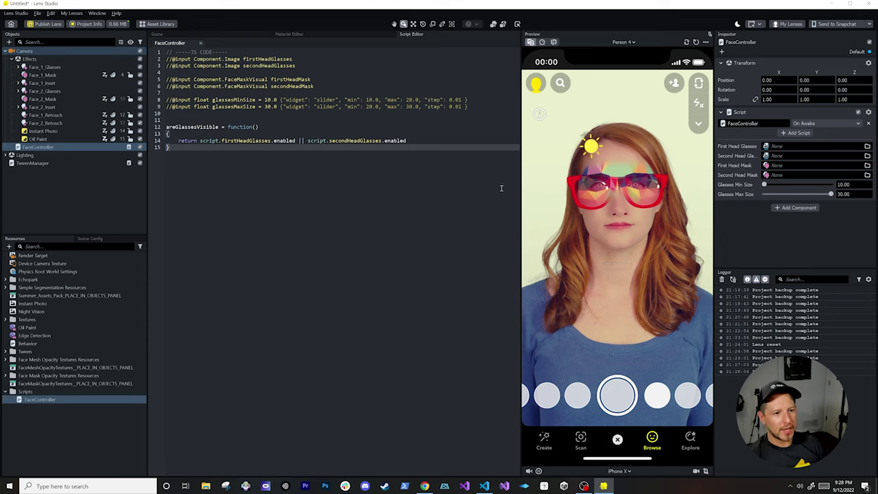
pyautogui.press('Return')
pyautogui.press('Return')
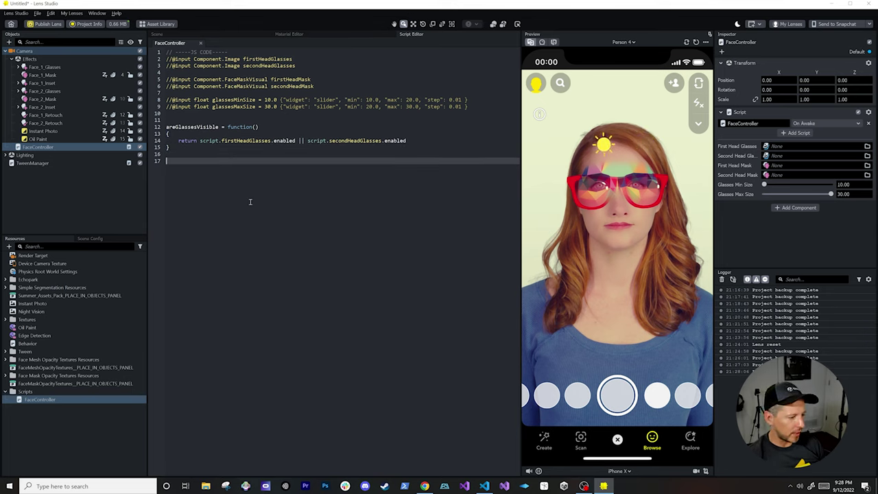
# Declare faceControllerToggle = function() with an empty braced body
pyautogui.write('fa')
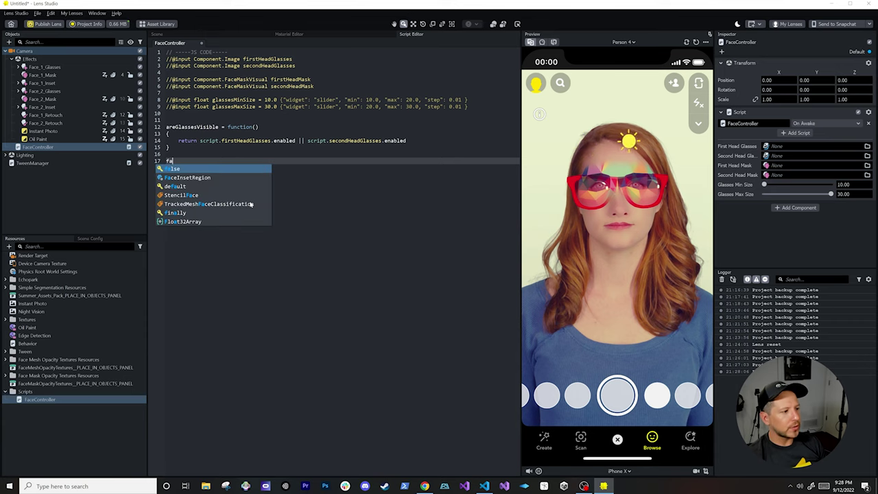
pyautogui.write('ceControllerT')
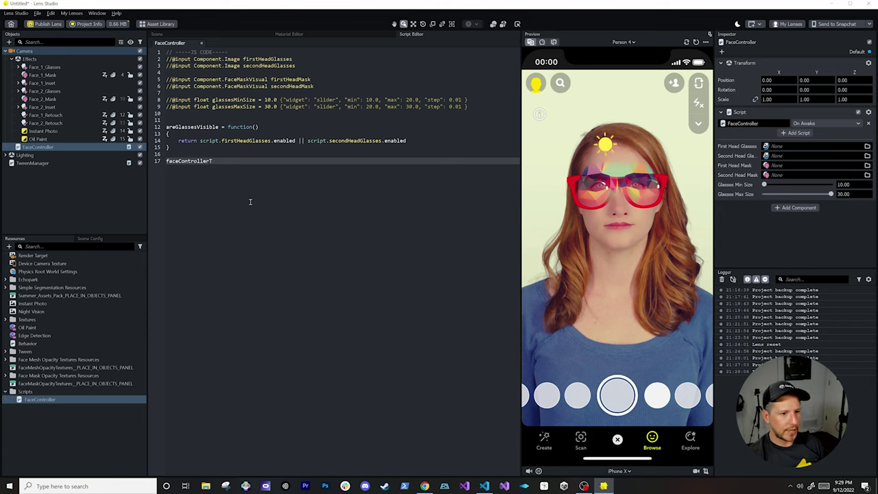
pyautogui.write('oggle =')
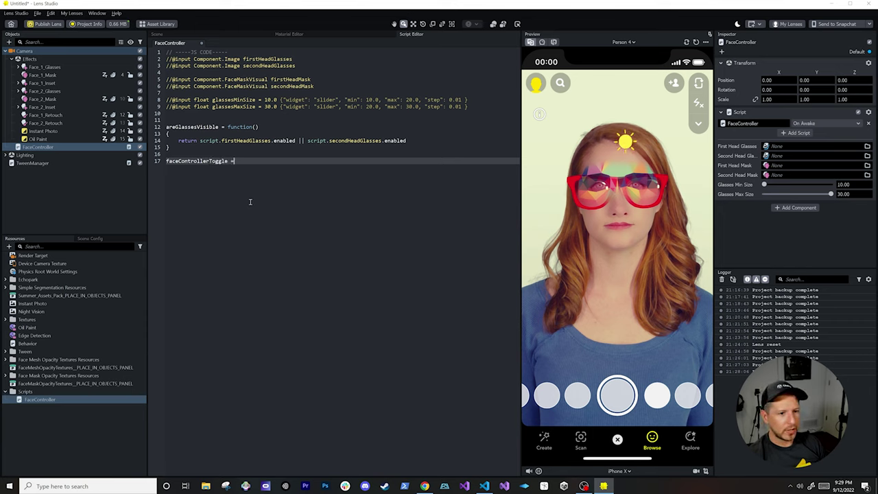
pyautogui.write(' function()')
pyautogui.press('Return')
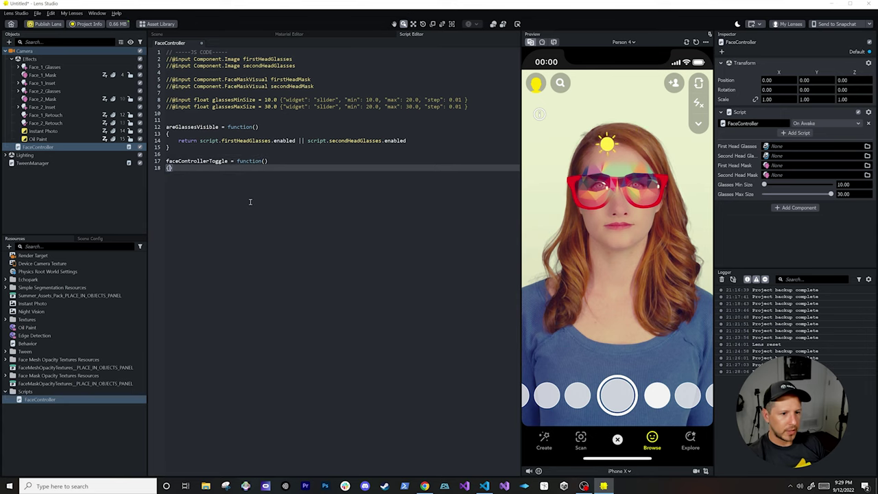
pyautogui.write('{')
pyautogui.press('Return')
pyautogui.press('Return')
pyautogui.press('Up')
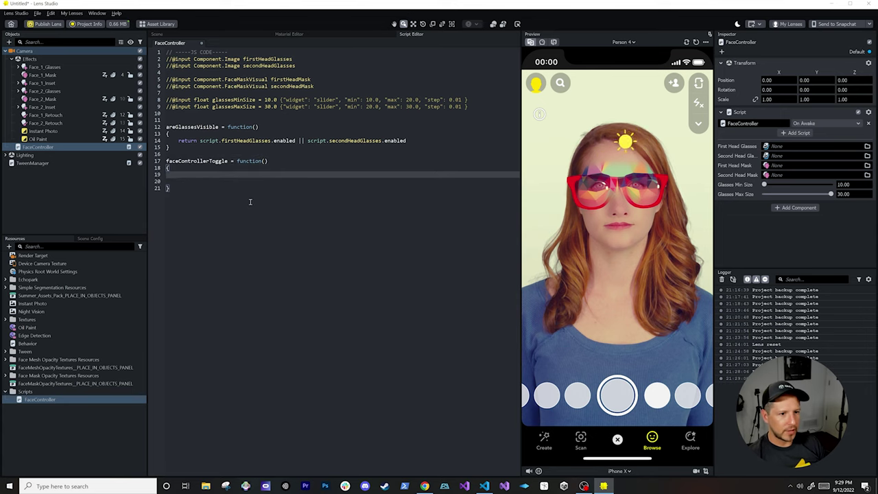
# Add an if(areGlassesVisible()) block inside the function
pyautogui.write('if(are')
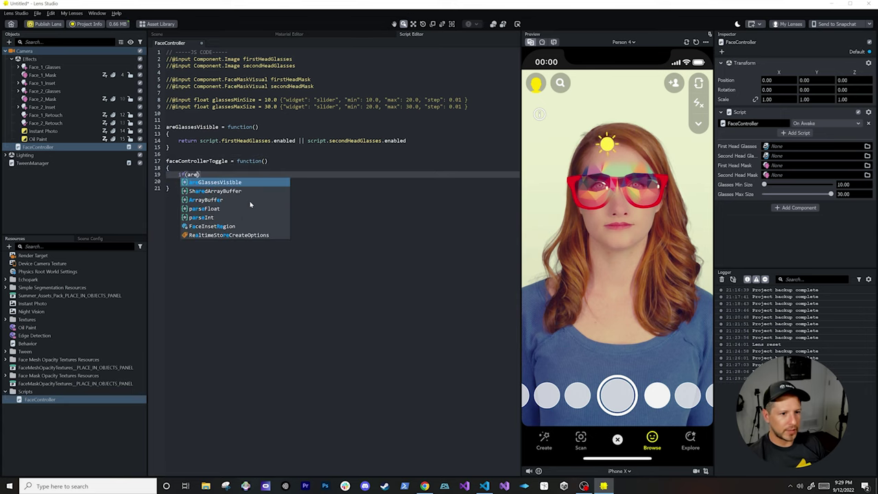
pyautogui.press('Return')
pyautogui.write('()')
pyautogui.press('Return')
pyautogui.write('{')
pyautogui.press('Return')
pyautogui.press('Return')
pyautogui.press('Up')
pyautogui.press('Up')
pyautogui.press('Up')
pyautogui.press('End')
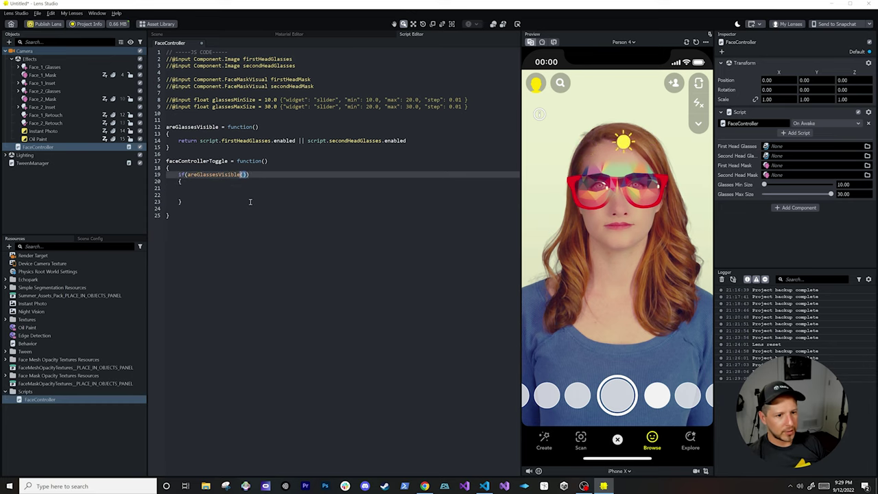
pyautogui.press('Down')
pyautogui.press('Down')
# Inside the if block, set script.firstHeadGlasses.enabled = false
pyautogui.write('script.')
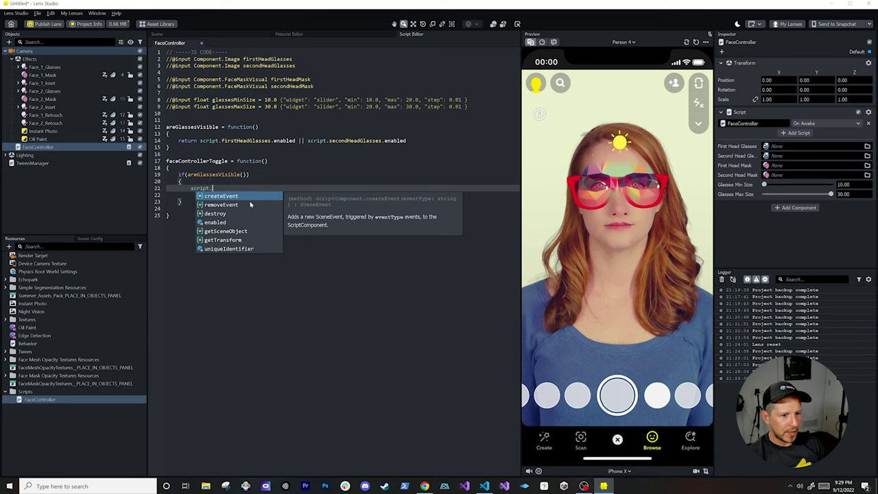
pyautogui.press('Down')
pyautogui.press('Down')
pyautogui.press('Up')
pyautogui.press('Up')
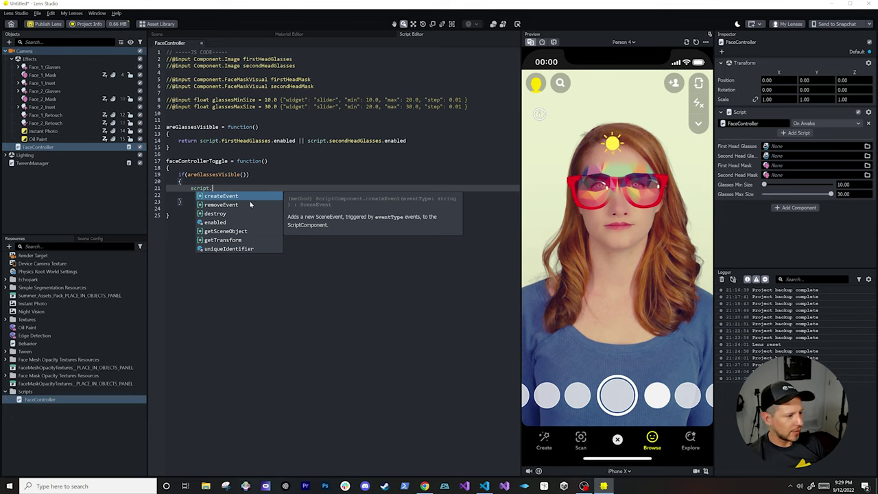
pyautogui.write('fir')
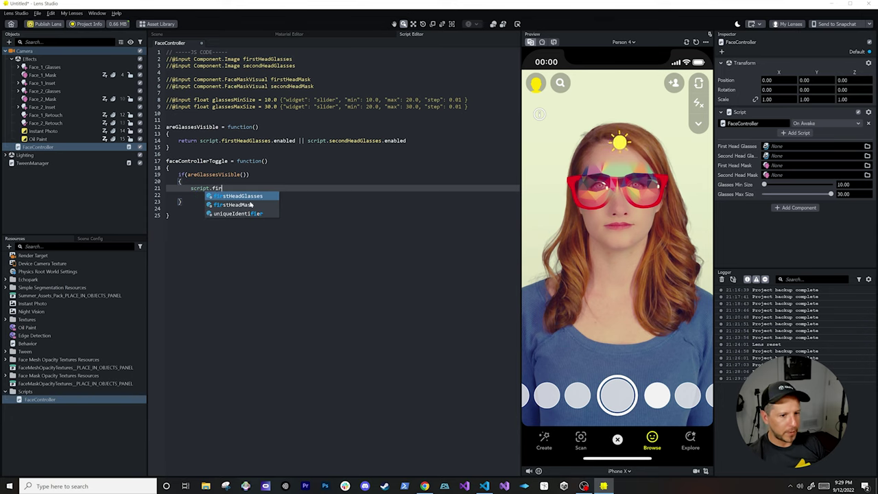
pyautogui.press('Return')
pyautogui.write('.')
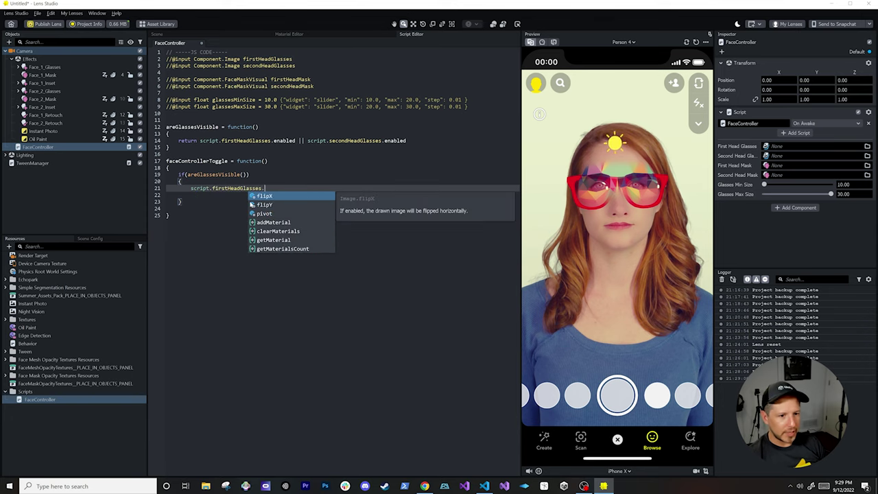
pyautogui.write('e')
pyautogui.press('Down')
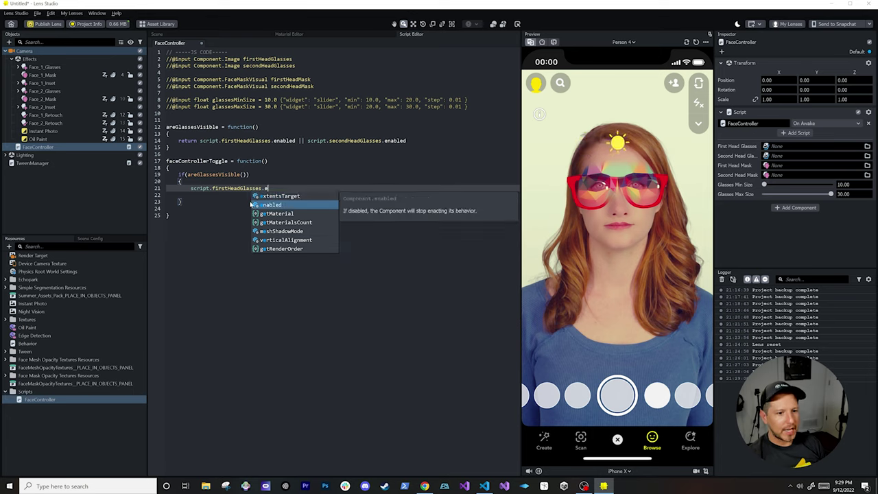
pyautogui.press('Return')
pyautogui.write('= false')
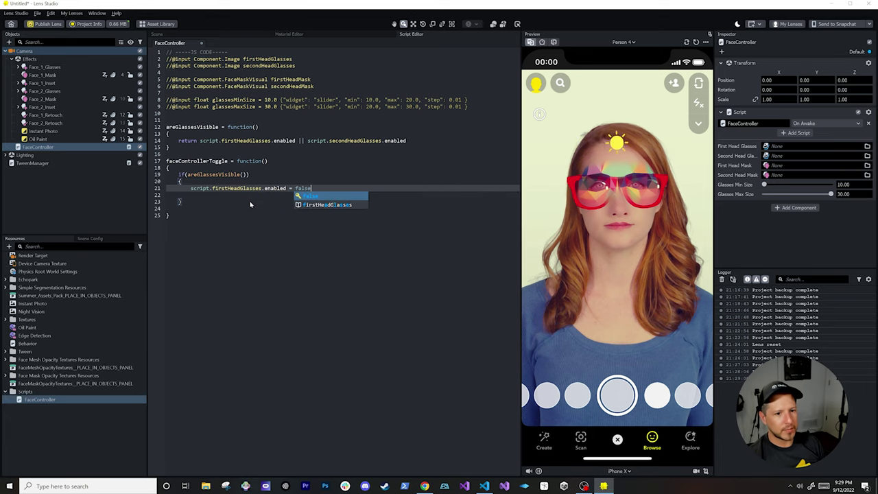
pyautogui.press('Escape')
# Duplicate that line as script.secondHeadGlasses.enabled = false
pyautogui.press('Return')
pyautogui.hotkey('ctrl', 'v')
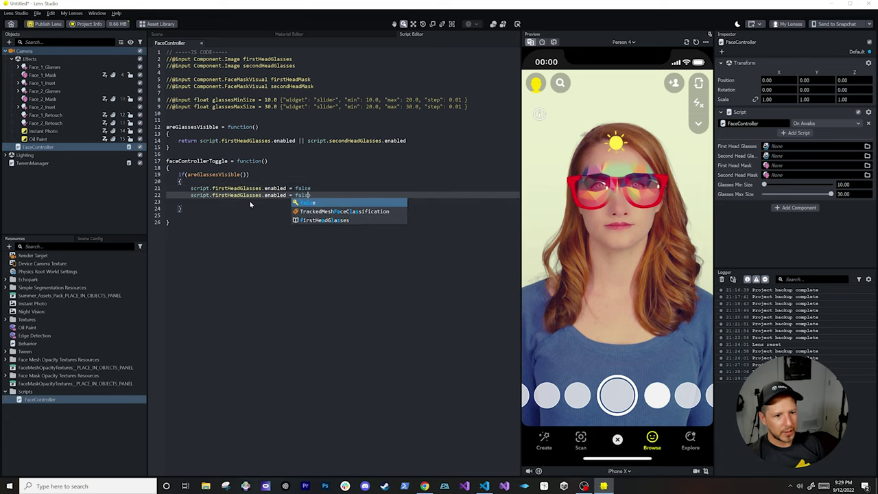
pyautogui.moveTo(212, 195); pyautogui.dragTo(231, 195)
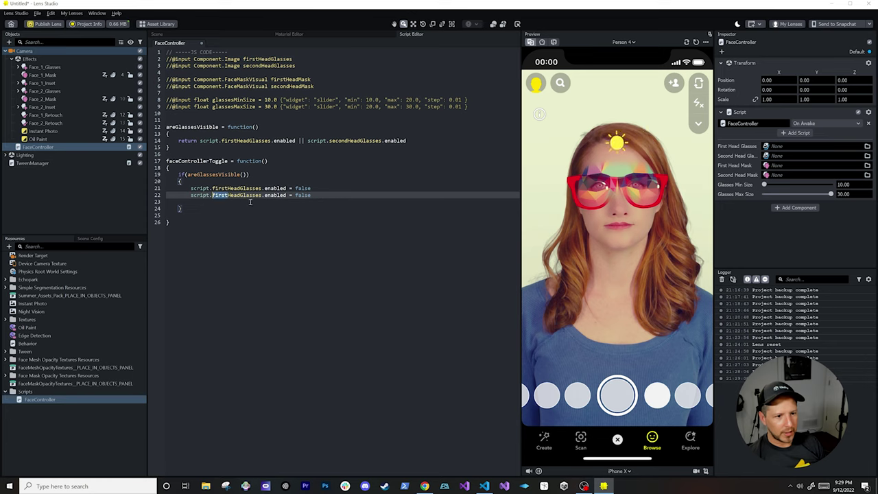
pyautogui.write('second')
pyautogui.press('Escape')
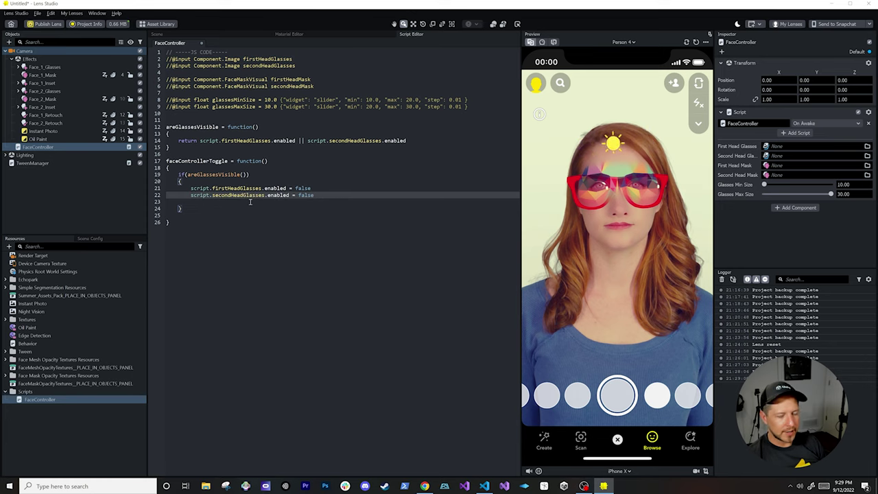
# Set script.firstHeadMask.enabled and script.secondHeadMask.enabled to true in the if block
pyautogui.press('Return')
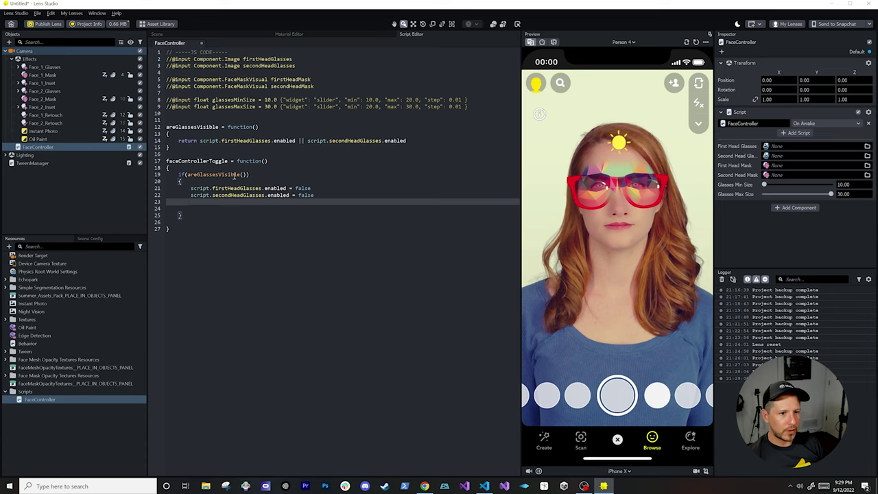
pyautogui.doubleClick(281, 79)
pyautogui.hotkey('ctrl', 'c')
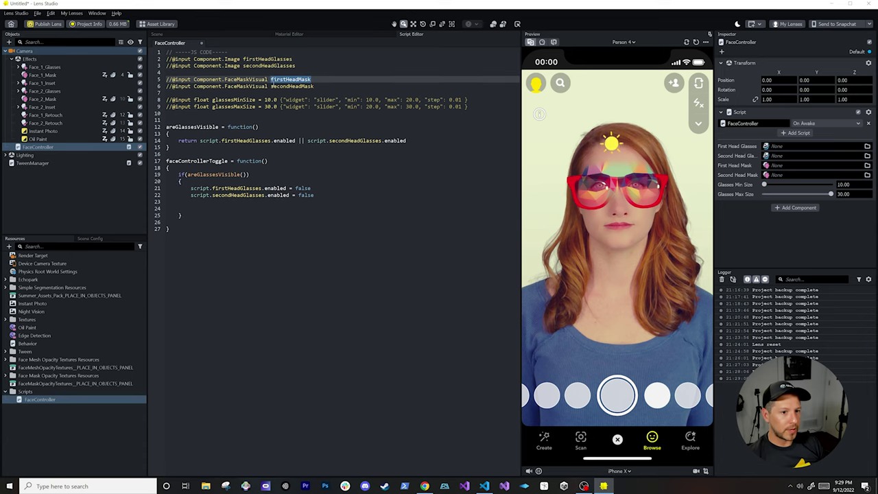
pyautogui.click(259, 202)
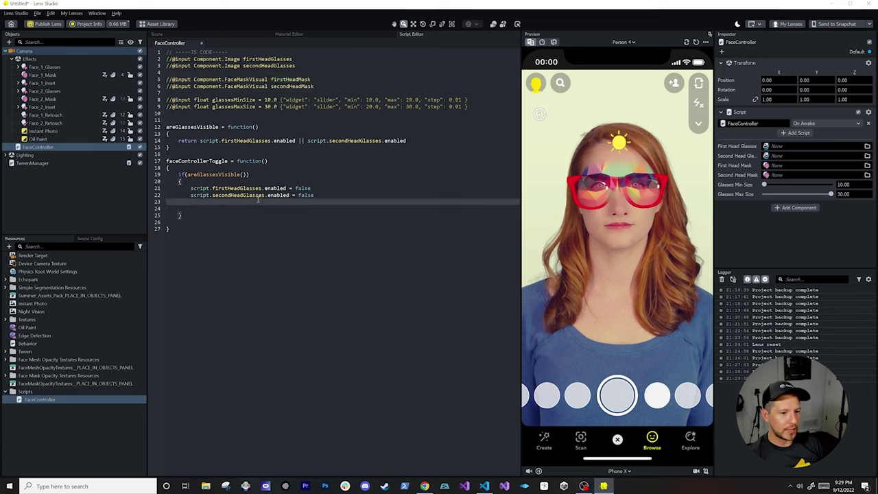
pyautogui.write('scrip')
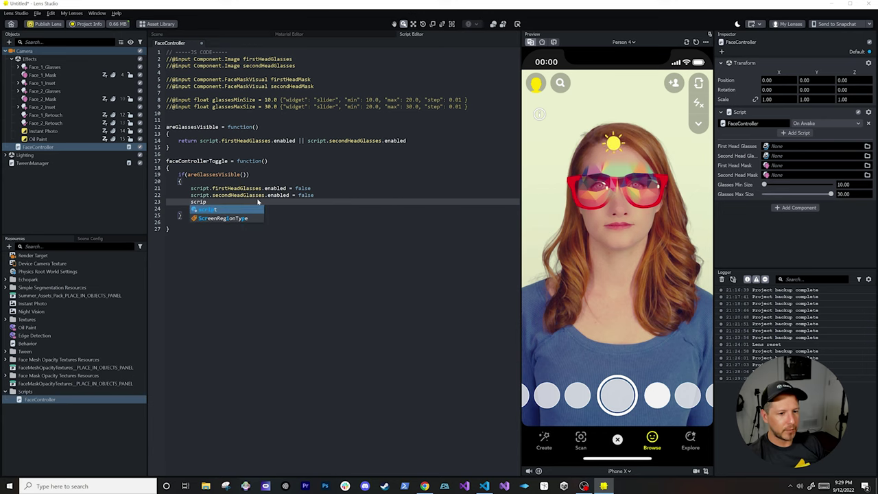
pyautogui.write('t.')
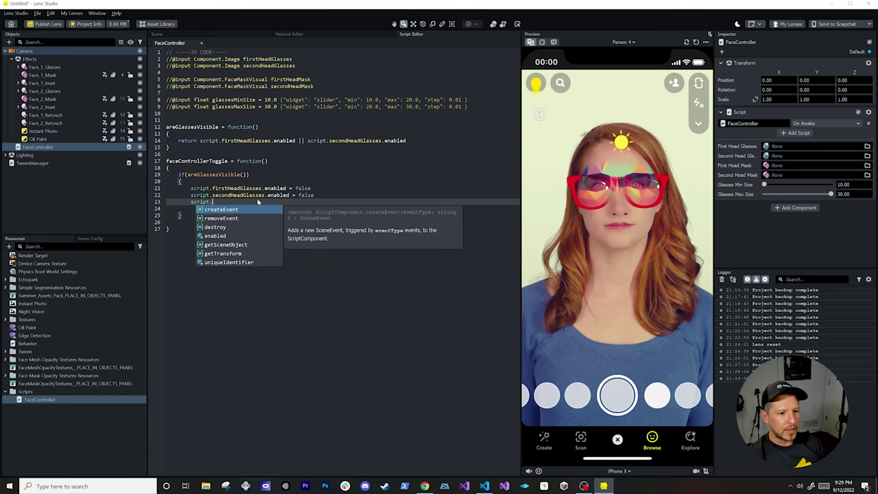
pyautogui.hotkey('ctrl', 'v')
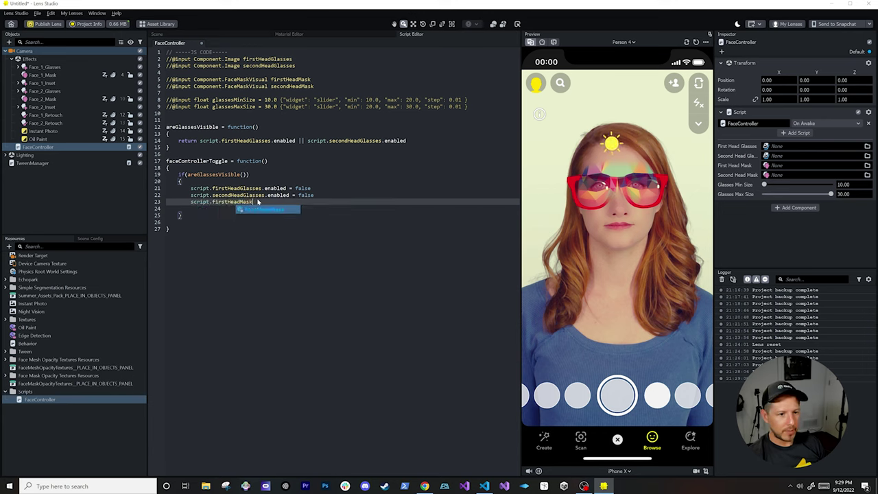
pyautogui.write('.enabled = true')
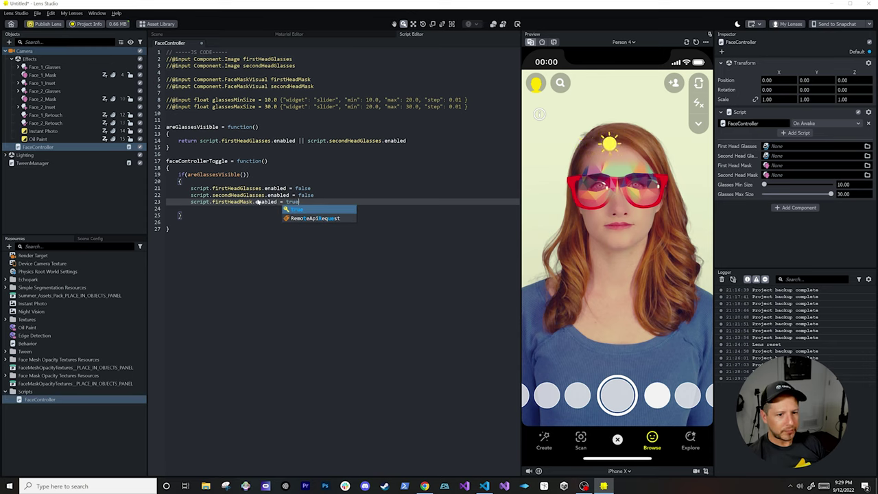
pyautogui.press('Return')
pyautogui.press('Return')
pyautogui.write('script.firstHeadMask.enabled = true')
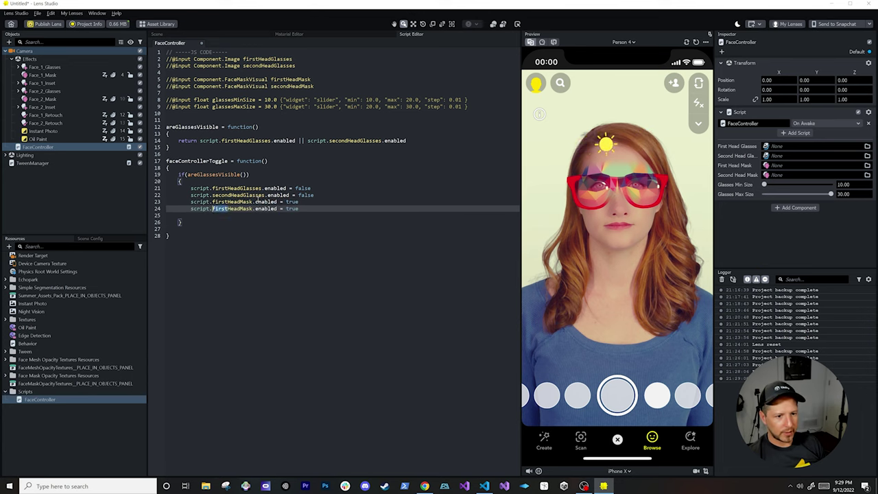
pyautogui.write('second')
pyautogui.press('Down')
pyautogui.press('BackSpace')
pyautogui.press('BackSpace')
pyautogui.press('Down')
# Add an empty else { } block after the if block
pyautogui.press('End')
pyautogui.press('Return')
pyautogui.write('else')
pyautogui.press('Return')
pyautogui.write('{')
pyautogui.press('Return')
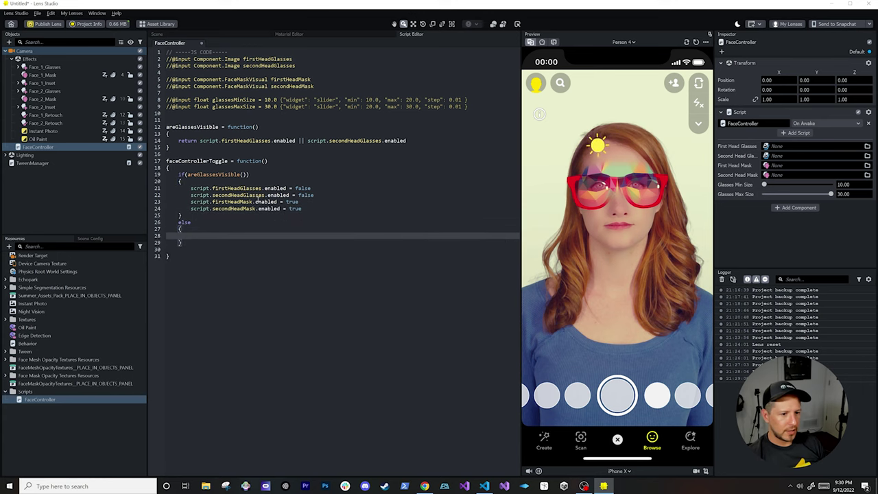
# Copy the if-branch's four assignment lines into the else block
pyautogui.press('Up')
pyautogui.press('Up')
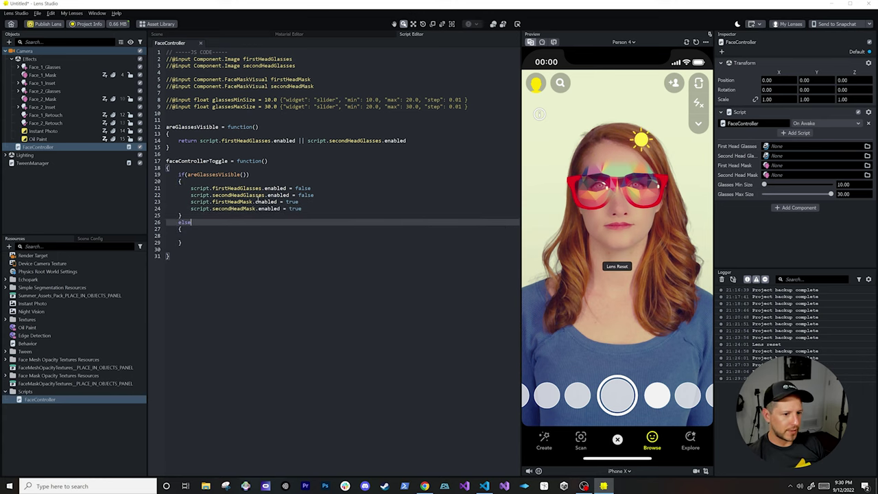
pyautogui.press('Down')
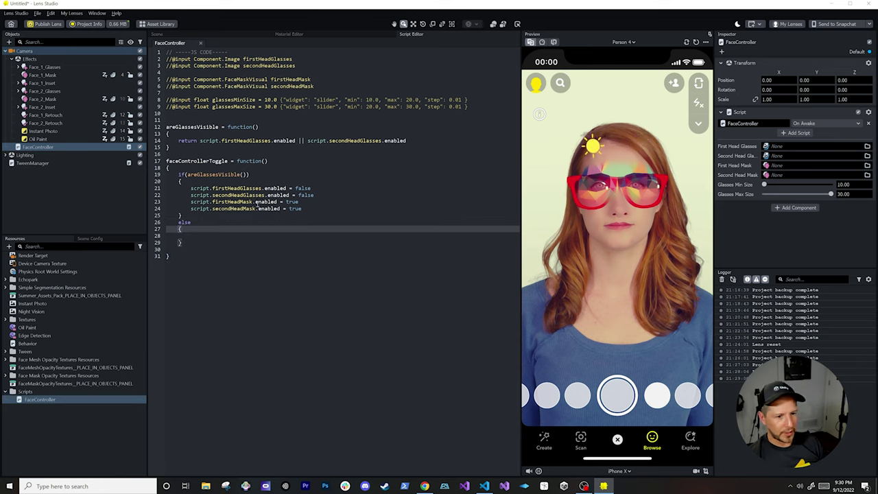
pyautogui.click(316, 209)
pyautogui.hotkey('shift', 'Home')
pyautogui.hotkey('shift', 'Up')
pyautogui.hotkey('shift', 'Up')
pyautogui.hotkey('shift', 'Up')
pyautogui.hotkey('ctrl', 'c')
pyautogui.press('Down')
pyautogui.press('Down')
pyautogui.press('End')
pyautogui.press('Down')
pyautogui.press('Down')
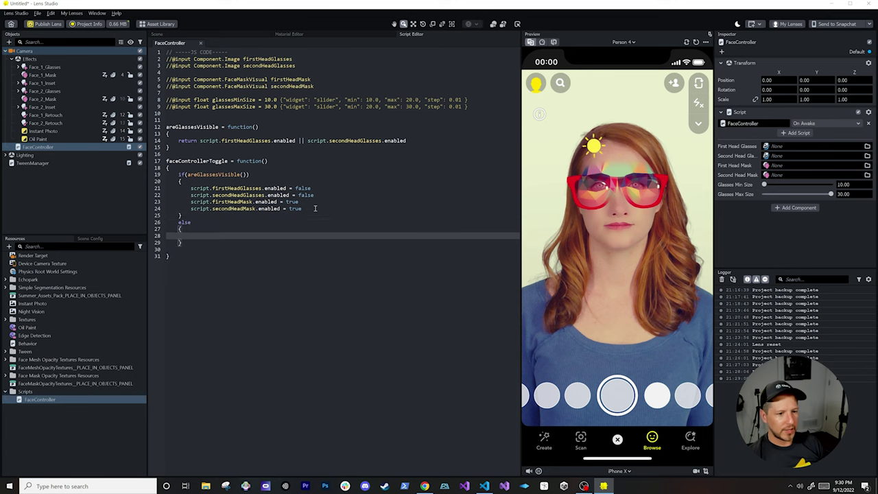
pyautogui.hotkey('ctrl', 'v')
pyautogui.press('Escape')
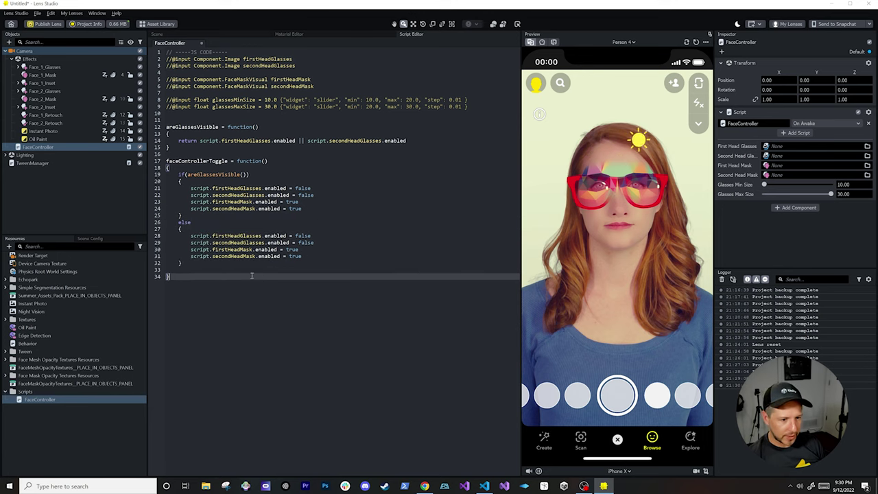
# Change the pasted glasses lines to true and the mask lines to false
pyautogui.doubleClick(302, 236)
pyautogui.write('true')
pyautogui.press('Down')
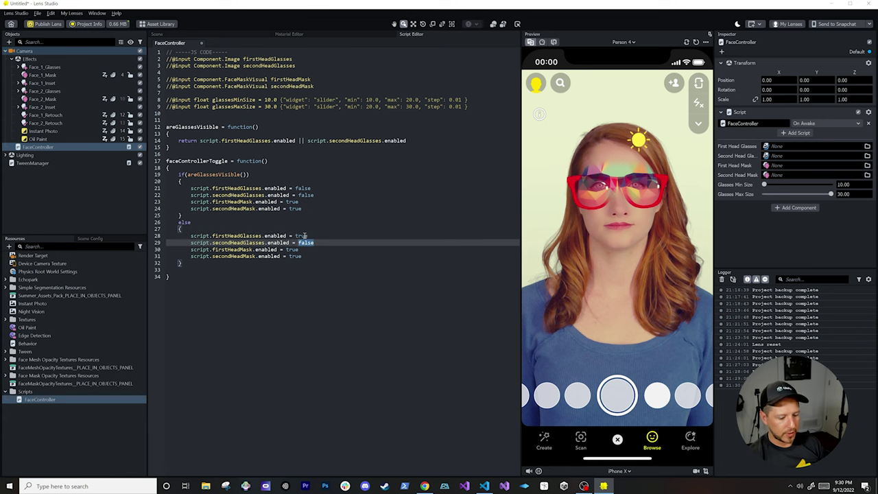
pyautogui.write('true')
pyautogui.press('Down')
pyautogui.press('BackSpace')
pyautogui.press('BackSpace')
pyautogui.press('BackSpace')
pyautogui.press('BackSpace')
pyautogui.write('false')
pyautogui.press('Down')
pyautogui.press('Down')
pyautogui.press('Up')
pyautogui.press('BackSpace')
pyautogui.press('BackSpace')
pyautogui.press('BackSpace')
pyautogui.press('BackSpace')
pyautogui.write('false')
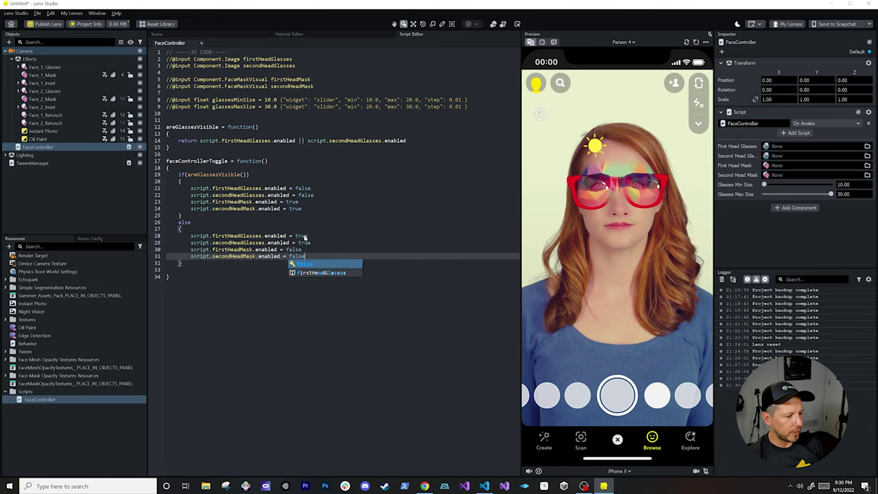
pyautogui.press('Escape')
pyautogui.press('Down')
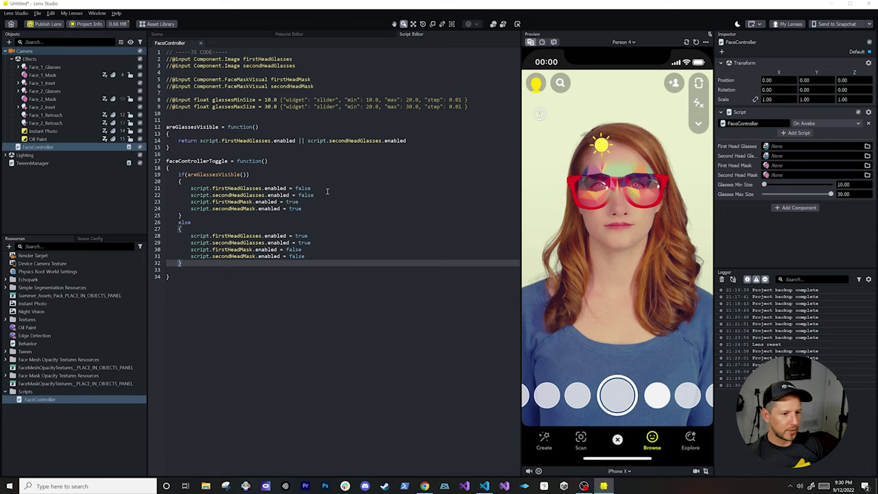
# Add a faceControllerToggle() call after the function and save the script
pyautogui.click(252, 277)
pyautogui.click(289, 270)
pyautogui.press('Delete')
pyautogui.press('End')
pyautogui.press('Return')
pyautogui.press('Return')
pyautogui.write('face')
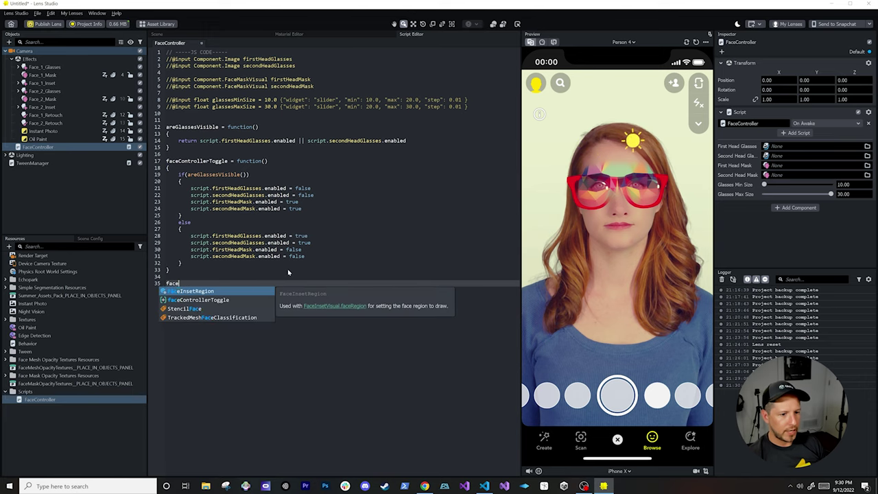
pyautogui.write('ControllerToggle()')
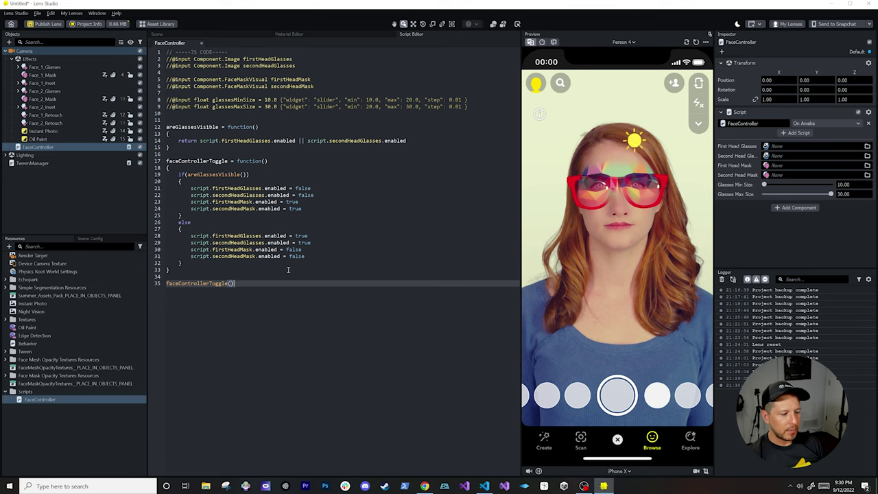
pyautogui.hotkey('ctrl', 's')
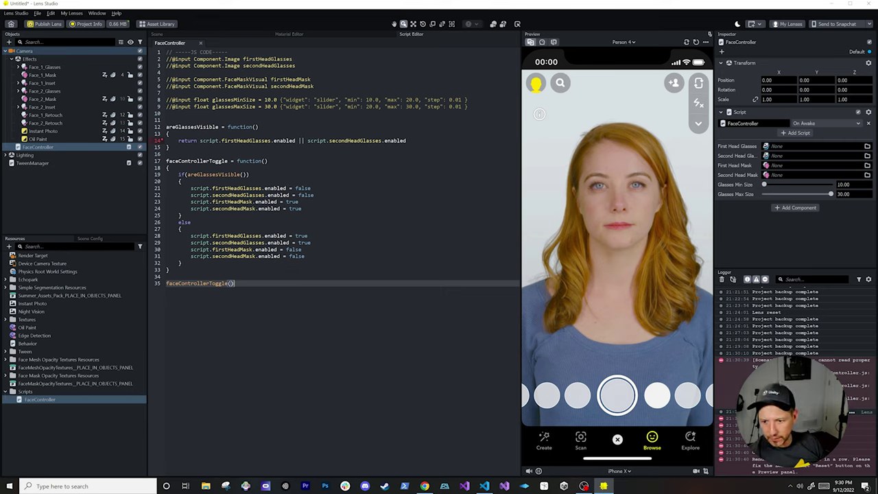
# Retype .enabled after script.firstHeadGlasses on line 14 and save again
pyautogui.click(297, 140)
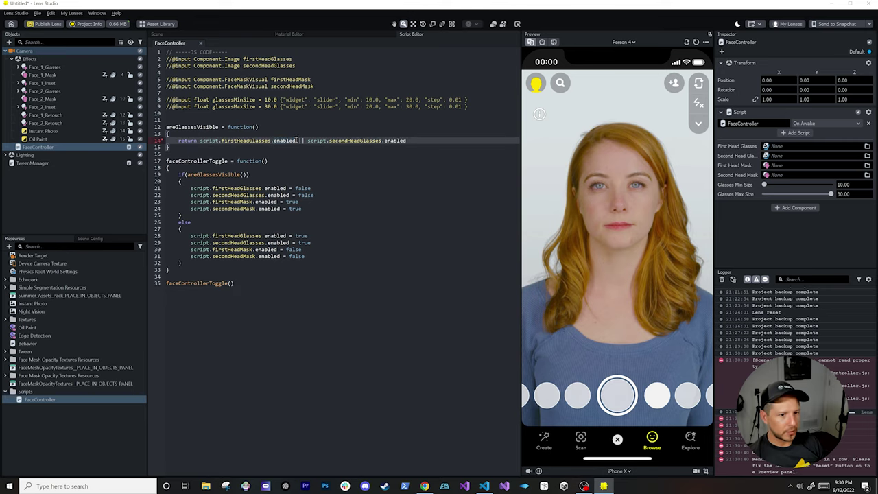
pyautogui.press('BackSpace')
pyautogui.press('BackSpace')
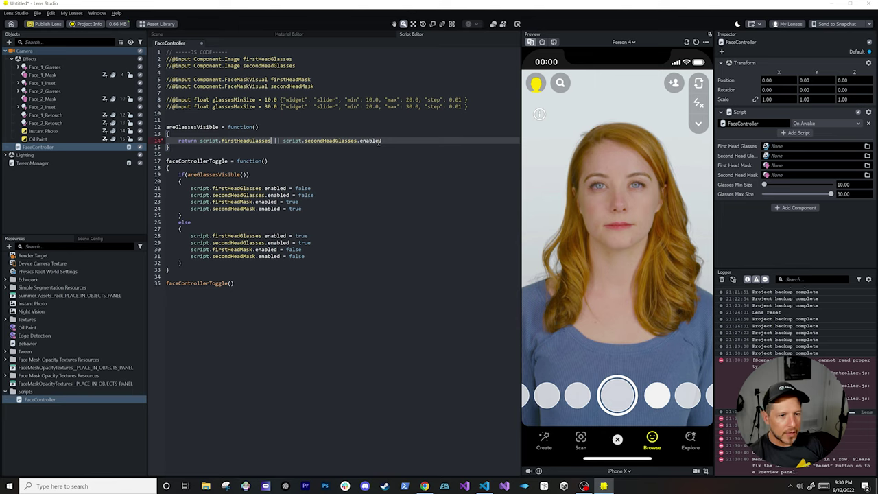
pyautogui.hotkey('ctrl', 'shift', 'Left')
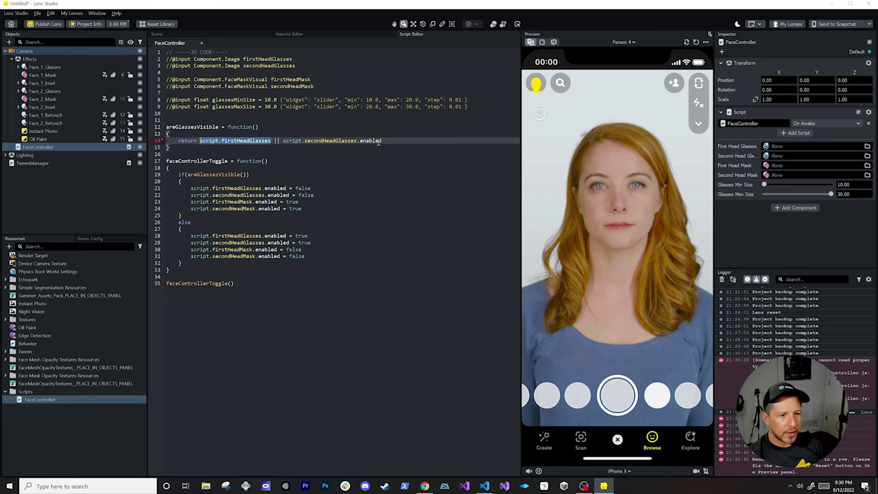
pyautogui.press('Right')
pyautogui.write('.enabled')
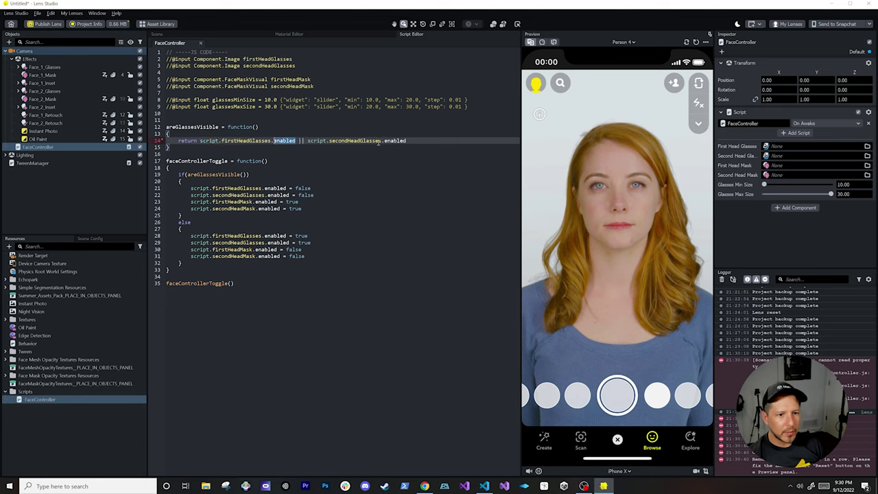
pyautogui.hotkey('ctrl', 'shift', 'Left')
pyautogui.hotkey('ctrl', 'shift', 'Right')
pyautogui.press('BackSpace')
pyautogui.write('.ena')
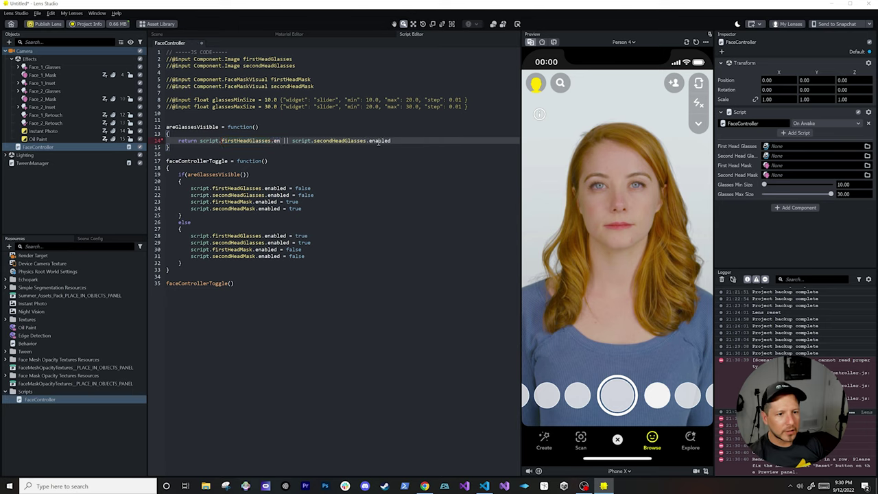
pyautogui.write('bled')
pyautogui.hotkey('ctrl', 's')
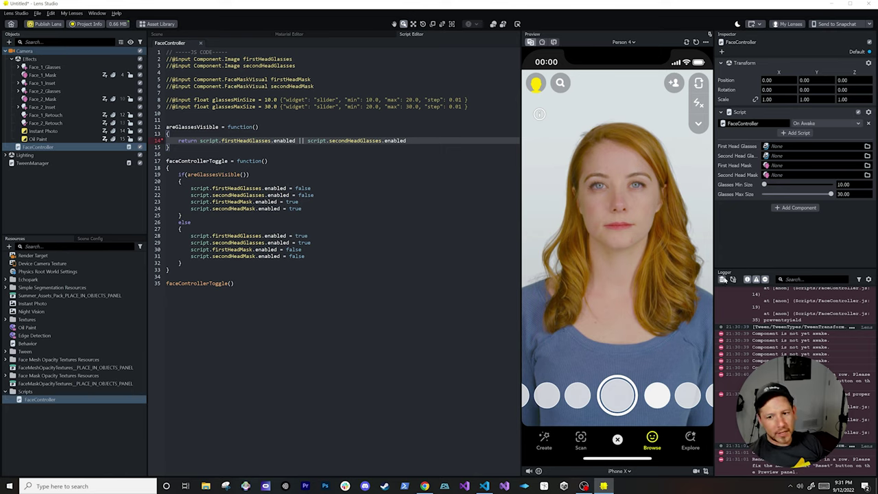
# Clear the Logger and assign Face_1 and Face_2 Glasses to the First and Second Head Glasses inputs
pyautogui.click(723, 280)
pyautogui.click(429, 237)
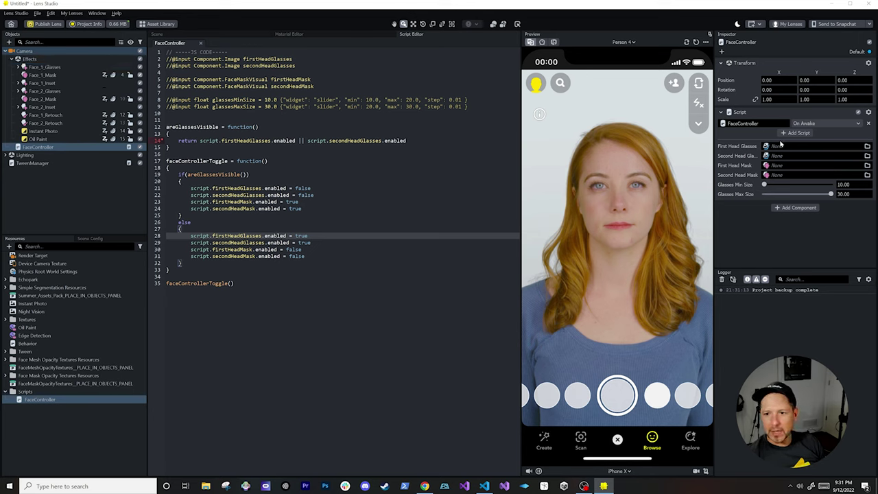
pyautogui.click(19, 66)
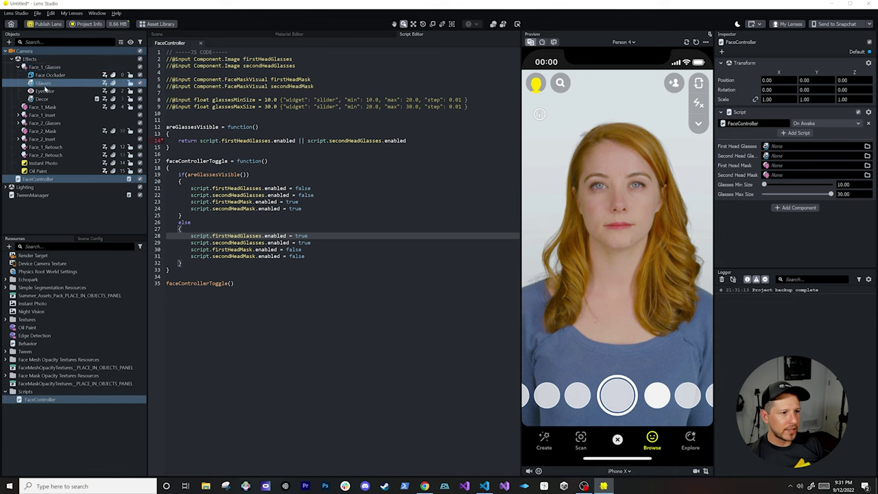
pyautogui.moveTo(43, 83); pyautogui.dragTo(793, 148)
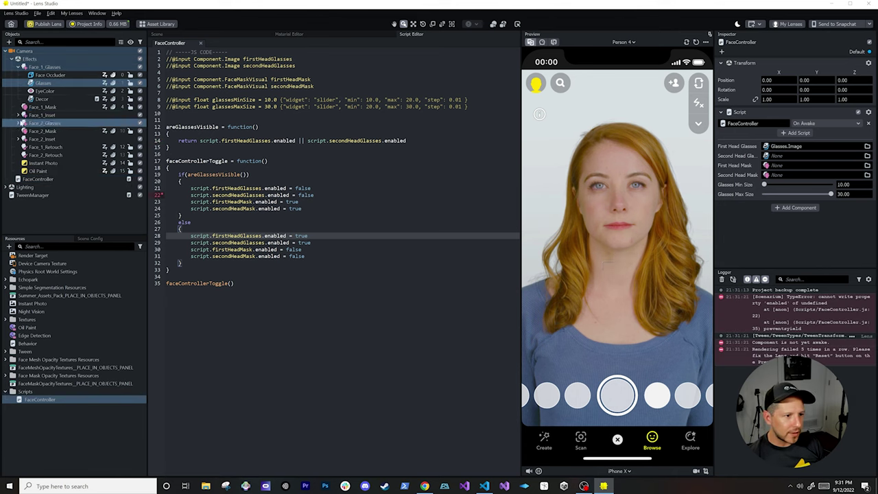
pyautogui.click(19, 123)
pyautogui.click(43, 139)
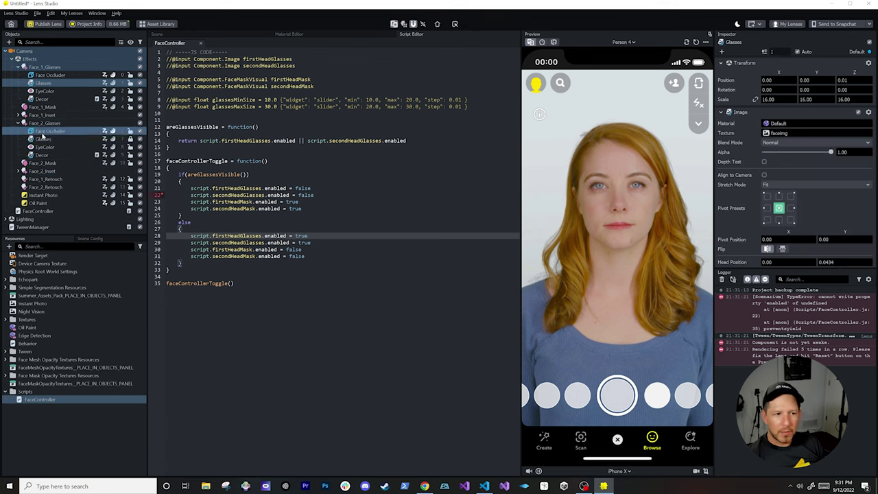
pyautogui.click(38, 211)
pyautogui.moveTo(43, 139); pyautogui.dragTo(783, 157)
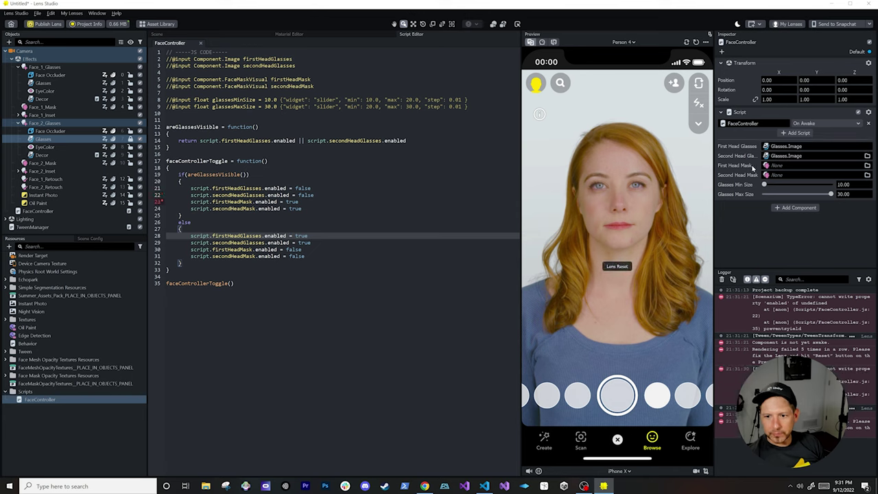
# Assign Face_1_Mask and Face_2_Mask to the First and Second Head Mask inputs, then clear the Logger
pyautogui.moveTo(42, 107); pyautogui.dragTo(202, 120)
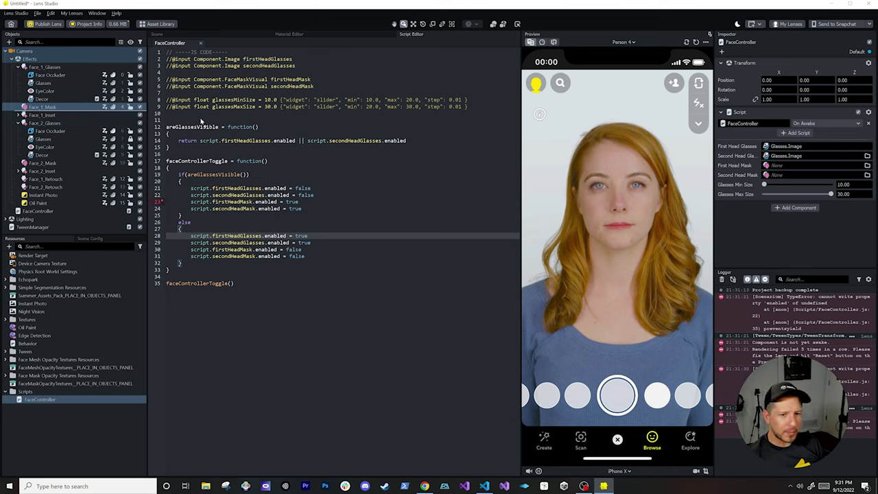
pyautogui.moveTo(770, 160); pyautogui.dragTo(783, 166)
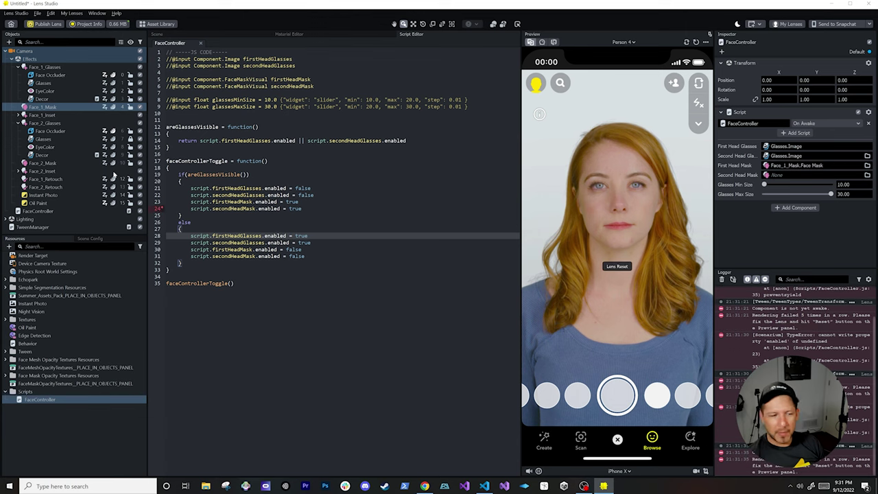
pyautogui.moveTo(43, 163); pyautogui.dragTo(791, 180)
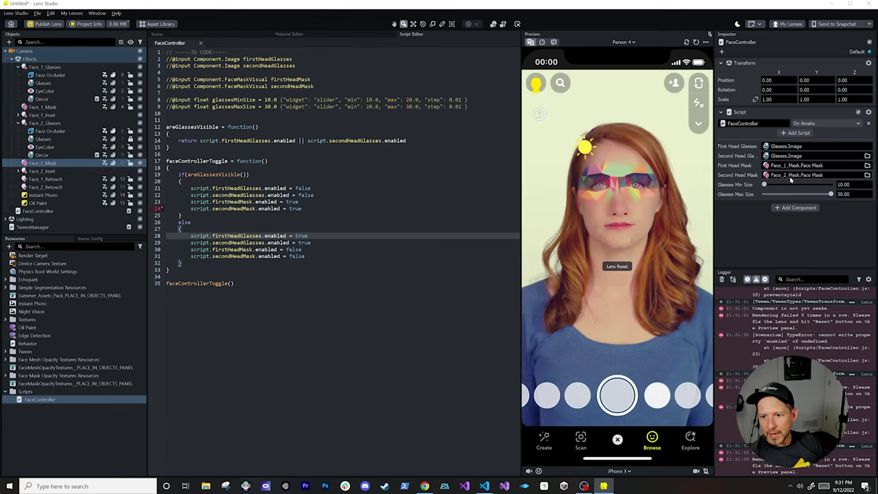
pyautogui.click(722, 279)
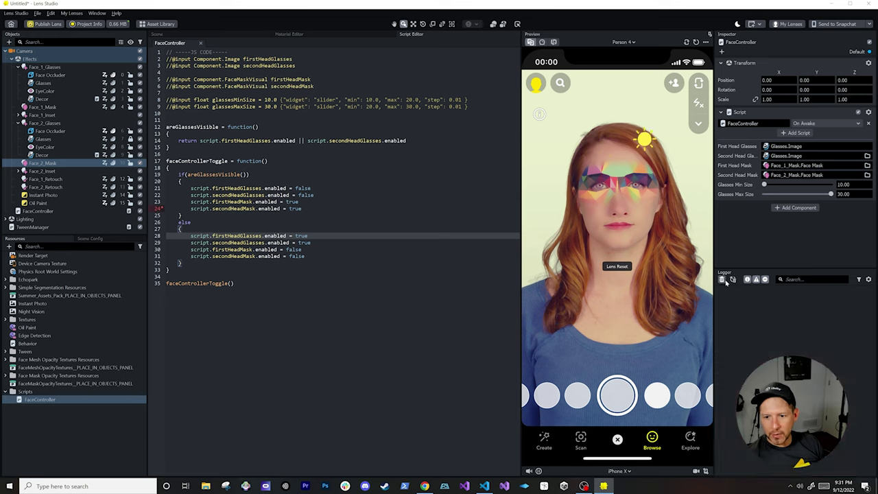
pyautogui.click(400, 245)
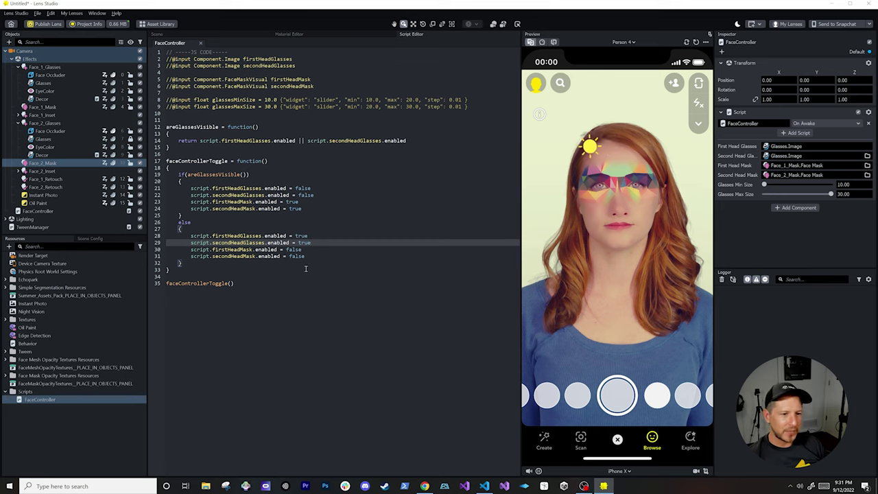
pyautogui.click(249, 265)
pyautogui.click(350, 277)
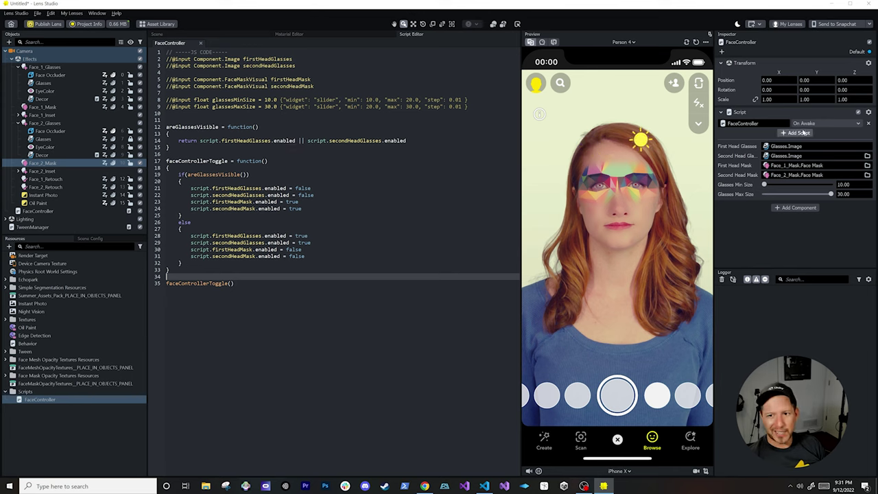
# Set the script to run on Tapped and tap the preview repeatedly to test the toggle
pyautogui.click(807, 124)
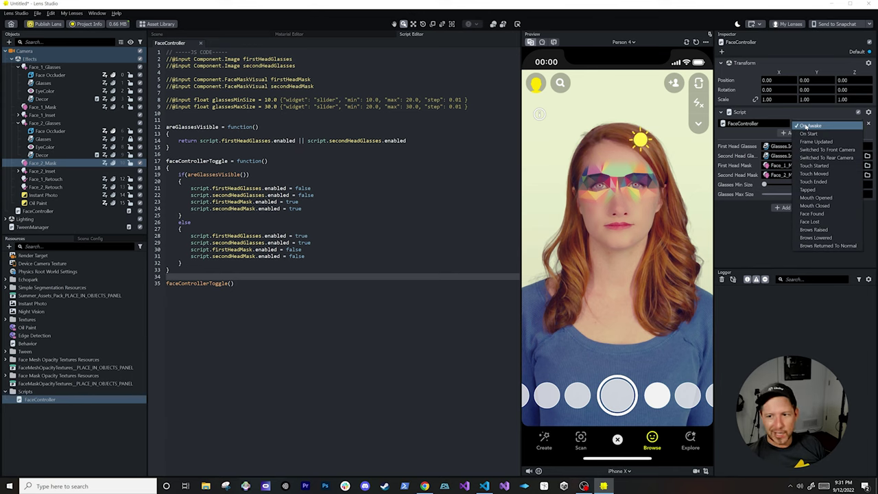
pyautogui.click(807, 189)
pyautogui.click(588, 231)
pyautogui.click(587, 231)
pyautogui.click(588, 231)
pyautogui.click(587, 231)
pyautogui.click(588, 231)
pyautogui.click(588, 231)
pyautogui.click(587, 232)
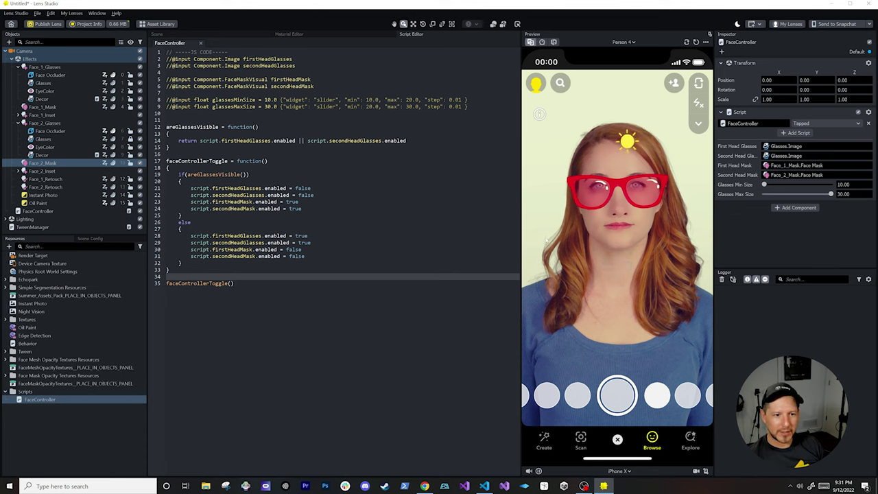
pyautogui.click(637, 273)
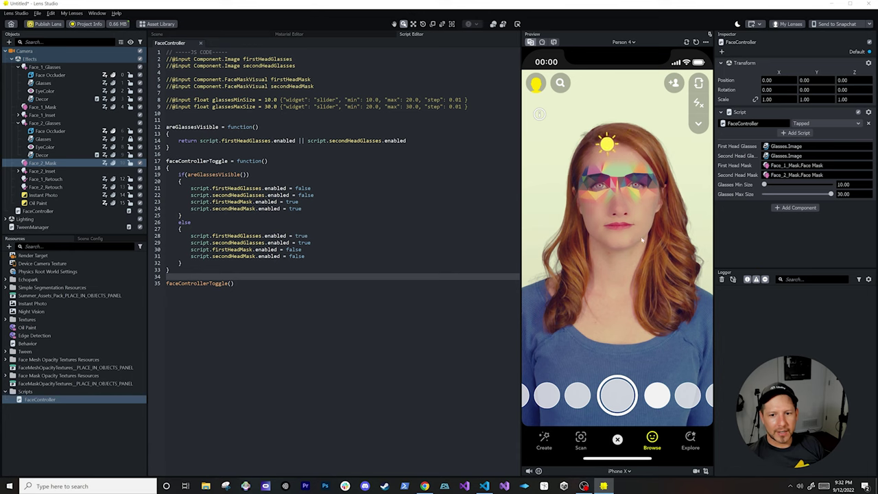
pyautogui.click(650, 242)
pyautogui.click(655, 229)
pyautogui.click(660, 216)
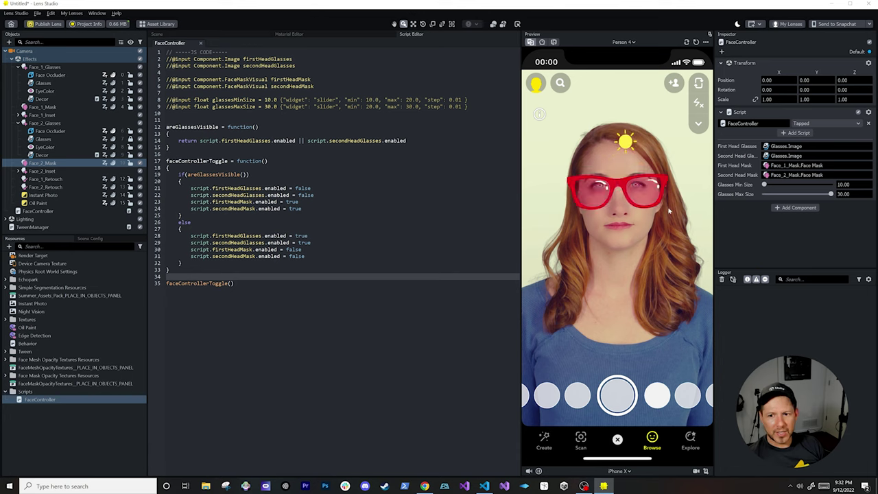
pyautogui.click(663, 215)
pyautogui.click(619, 213)
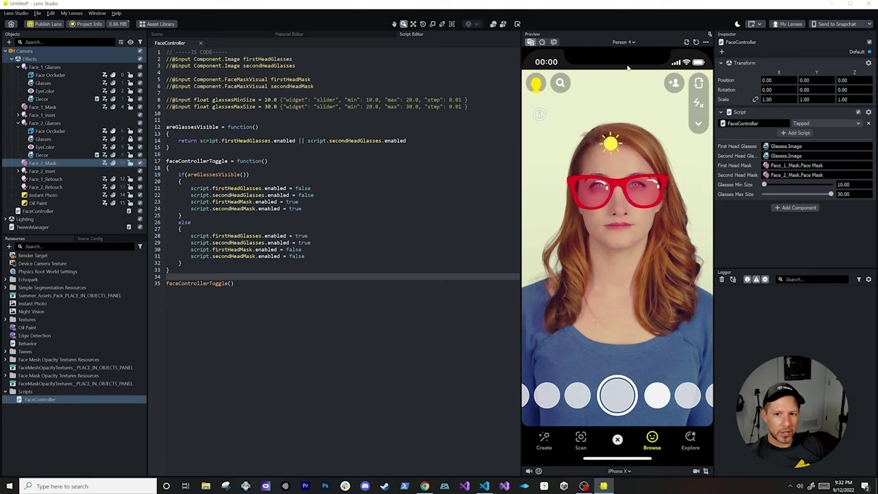
# Switch the preview video to Pair Open Mouth and tap to test both faces toggling
pyautogui.click(629, 43)
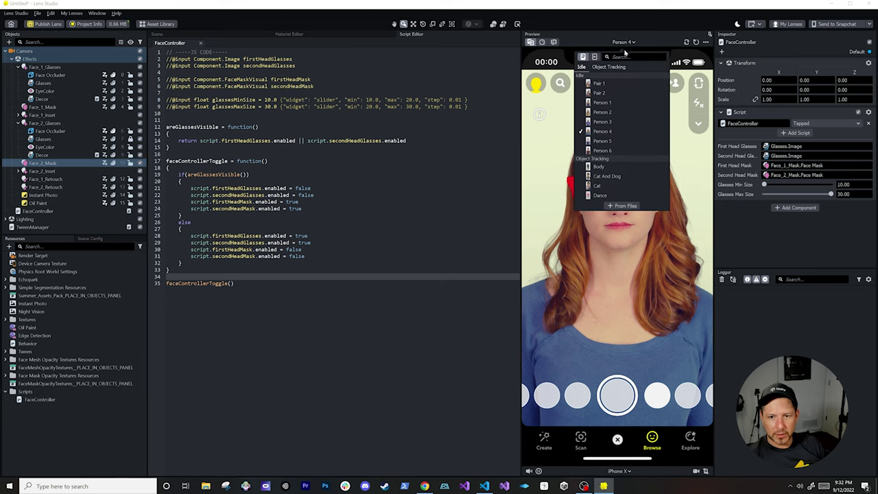
pyautogui.click(602, 65)
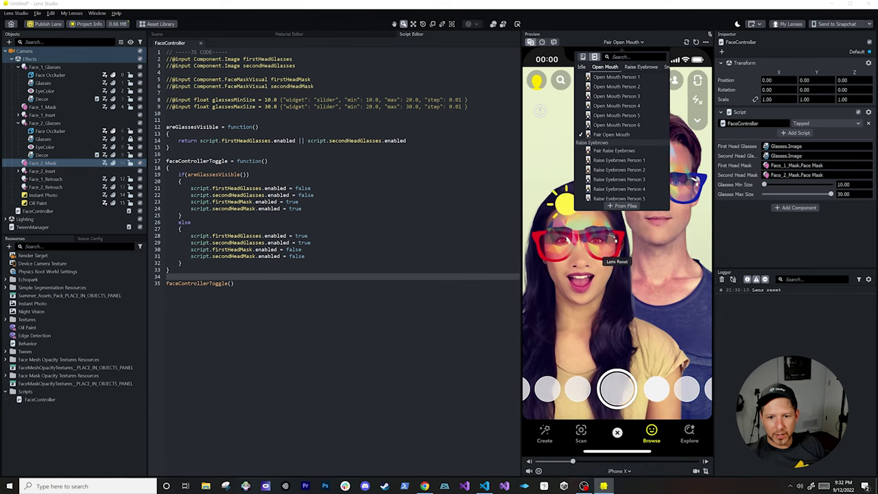
pyautogui.click(630, 310)
pyautogui.click(629, 312)
pyautogui.click(627, 315)
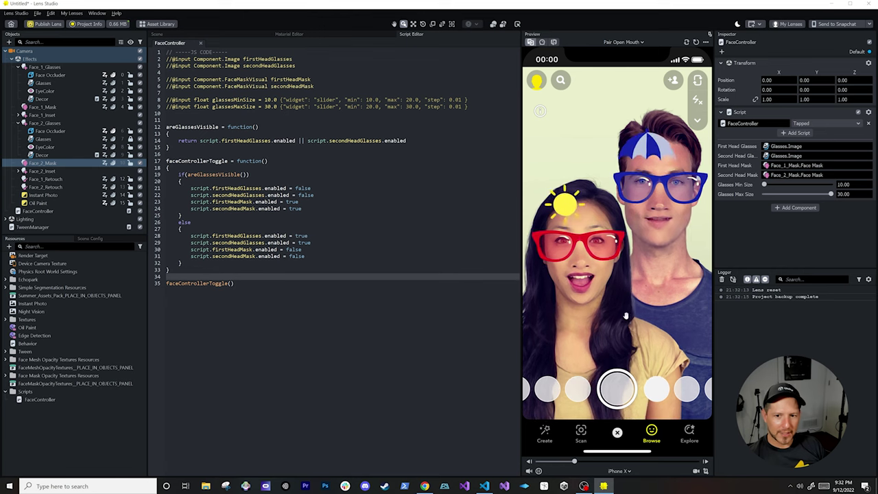
pyautogui.click(627, 314)
pyautogui.click(627, 315)
# Add randomGlassesSize = function() { } above the call and begin var newSize = Math.random() * (script
pyautogui.click(281, 277)
pyautogui.press('Return')
pyautogui.write('ran')
pyautogui.press('Return')
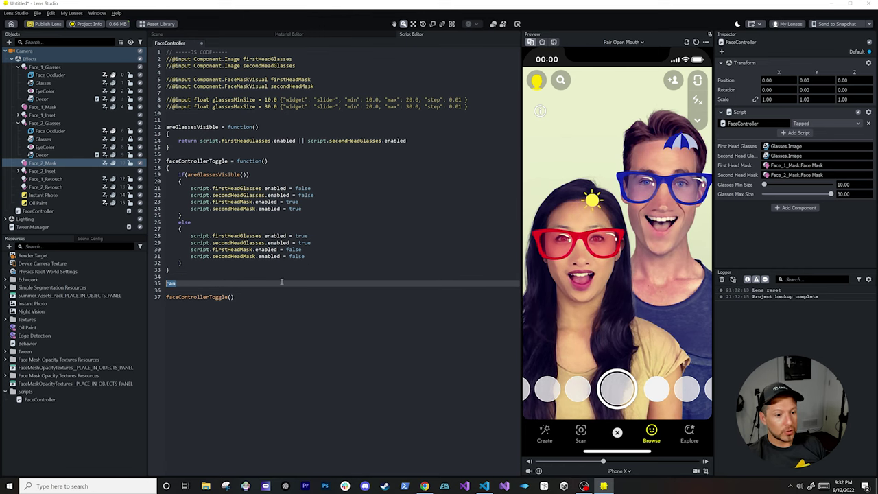
pyautogui.write('do')
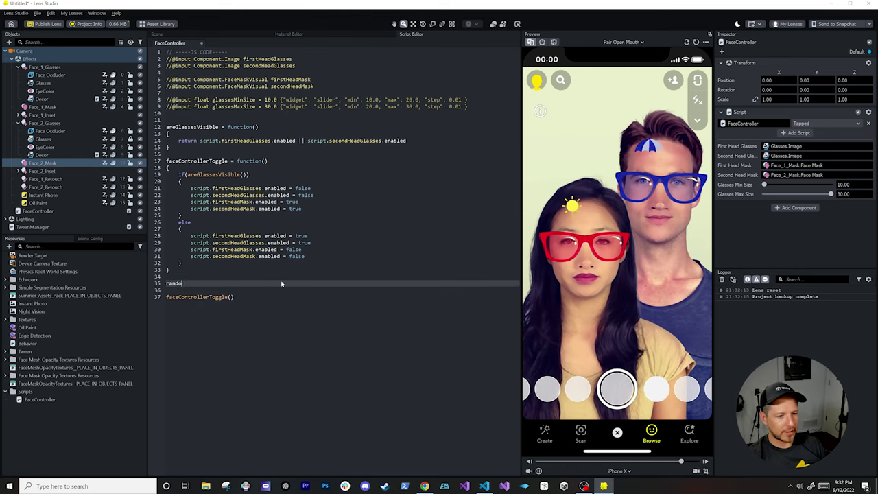
pyautogui.write('mGlasses')
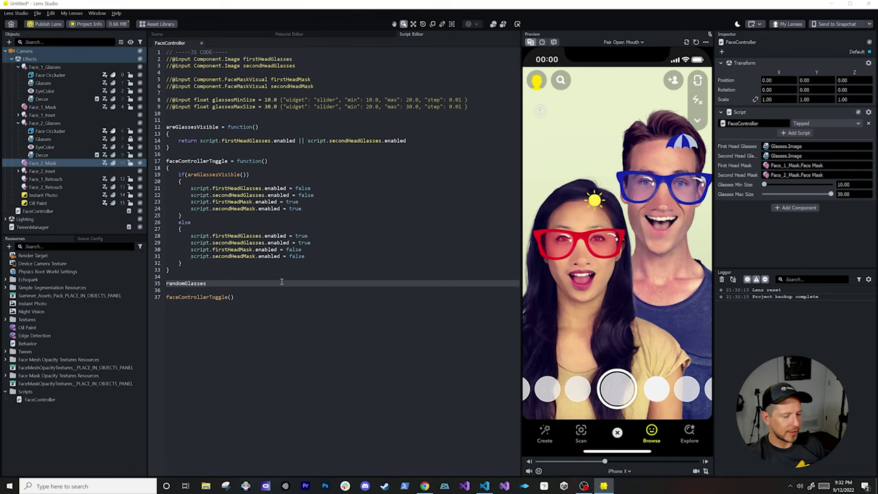
pyautogui.write('Size = func')
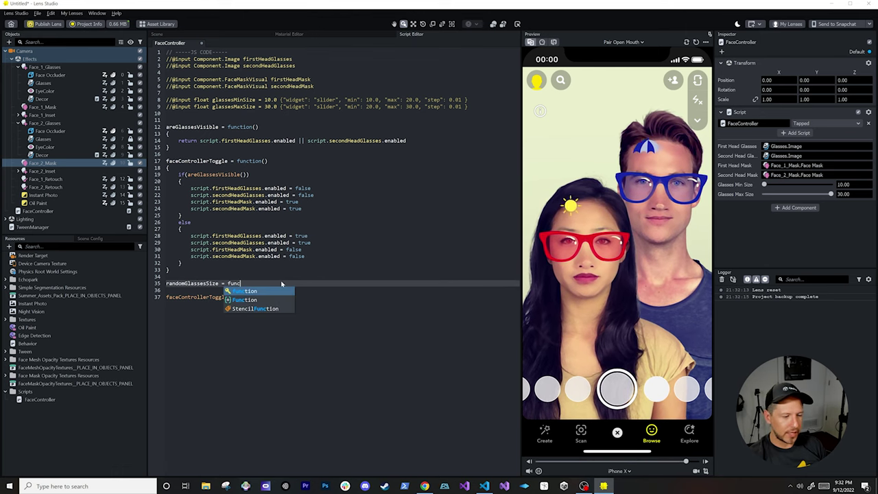
pyautogui.press('Return')
pyautogui.write('()')
pyautogui.press('Return')
pyautogui.write('{')
pyautogui.press('Return')
pyautogui.press('Return')
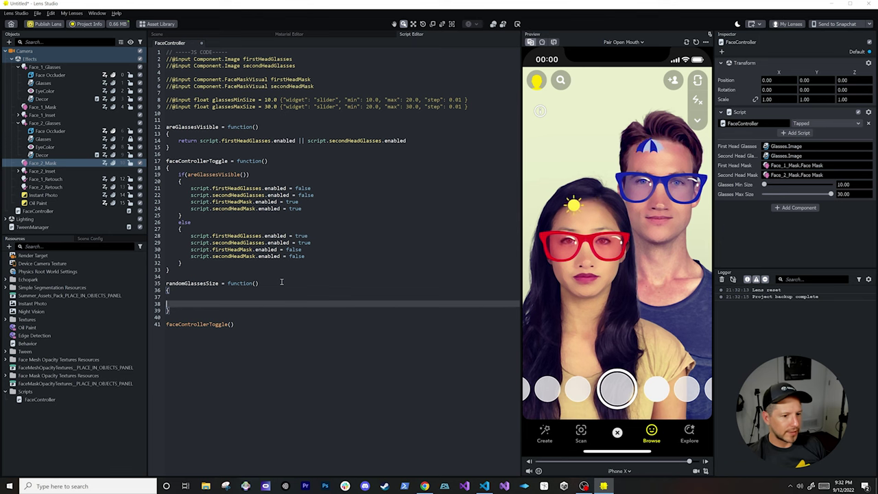
pyautogui.press('Up')
pyautogui.press('Delete')
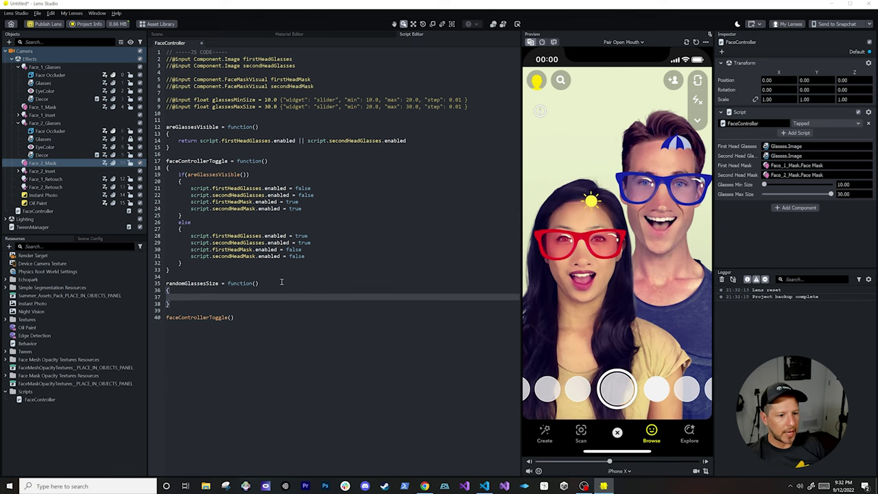
pyautogui.write('var ')
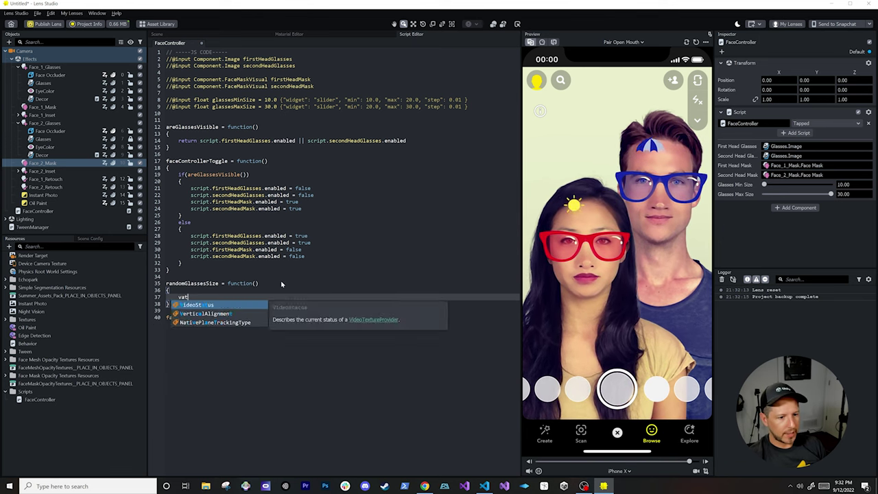
pyautogui.write('new')
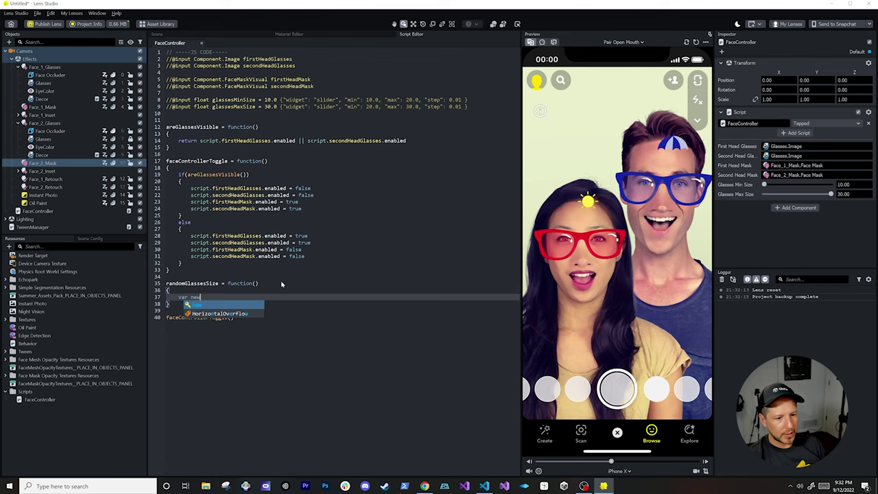
pyautogui.write('Size = ')
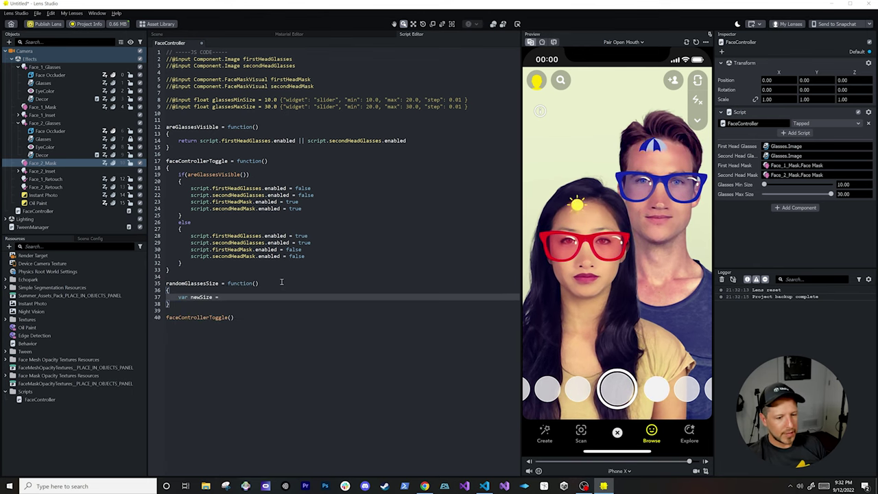
pyautogui.write('Math.')
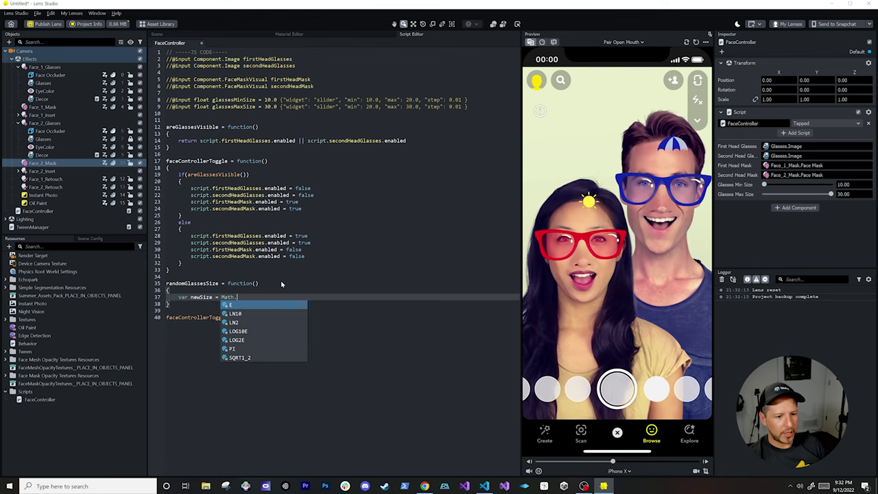
pyautogui.write('random')
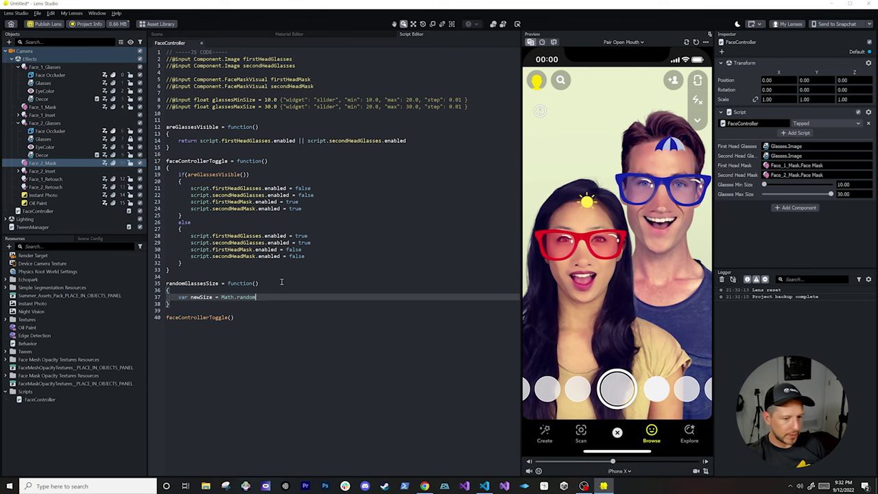
pyautogui.write('() * (')
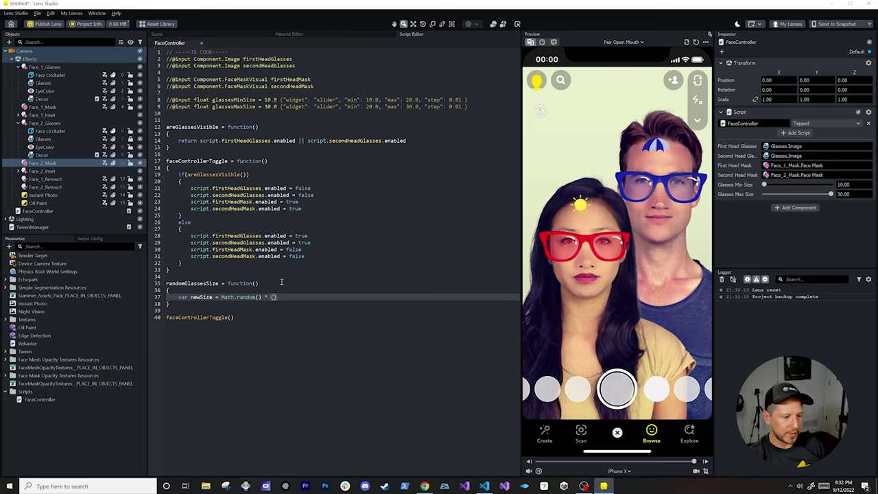
pyautogui.write('script.')
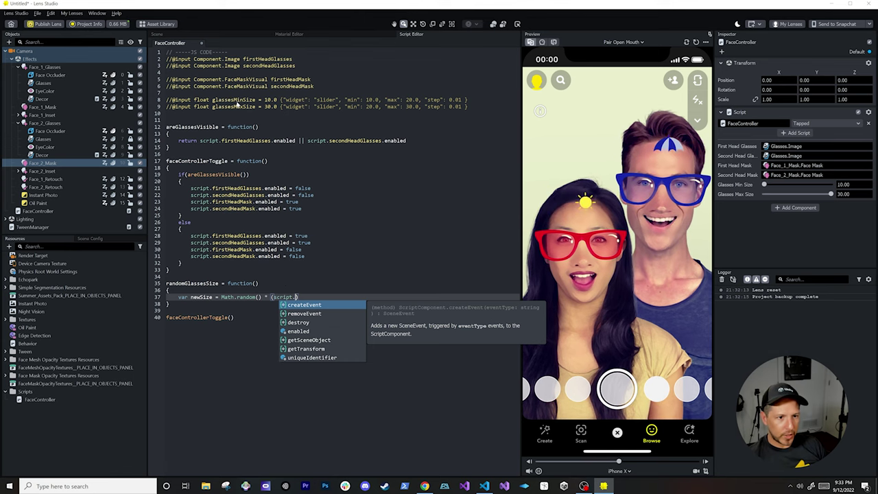
# Write the range (script.glassesMaxSize - script.glassesMinSize) into the newSize expression on line 37
pyautogui.doubleClick(237, 100)
pyautogui.click(298, 300)
pyautogui.press('BackSpace')
pyautogui.write('.')
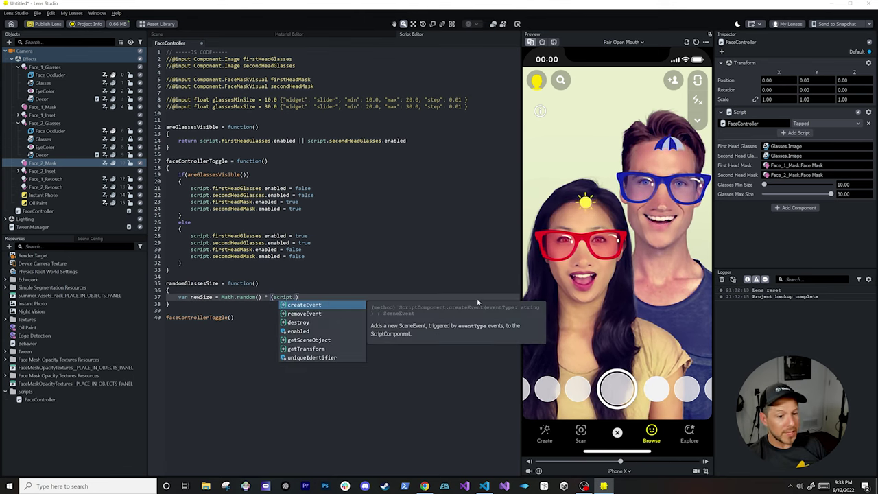
pyautogui.write('glassesMaxSize)')
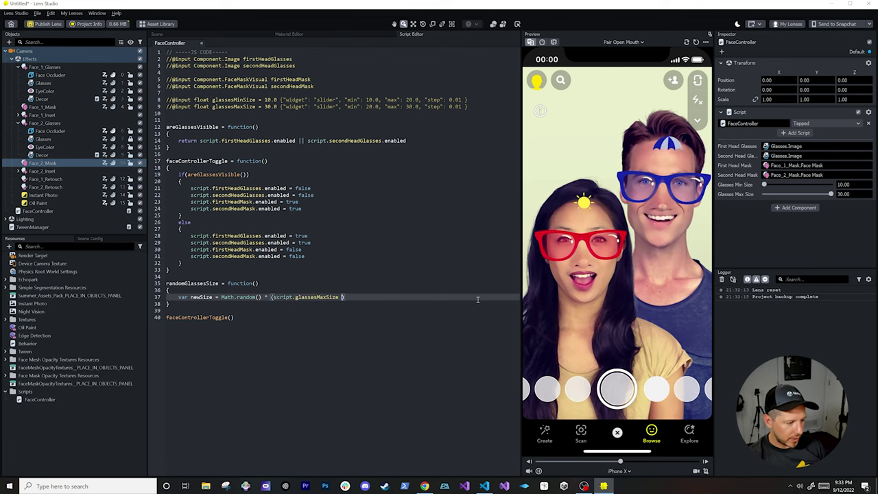
pyautogui.write('glassesMinSize')
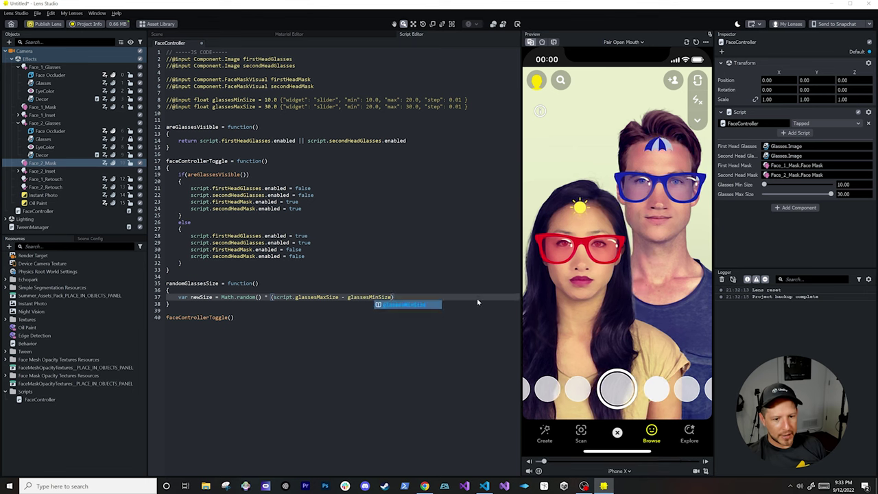
pyautogui.hotkey('ctrl', 'Left')
pyautogui.write('script.')
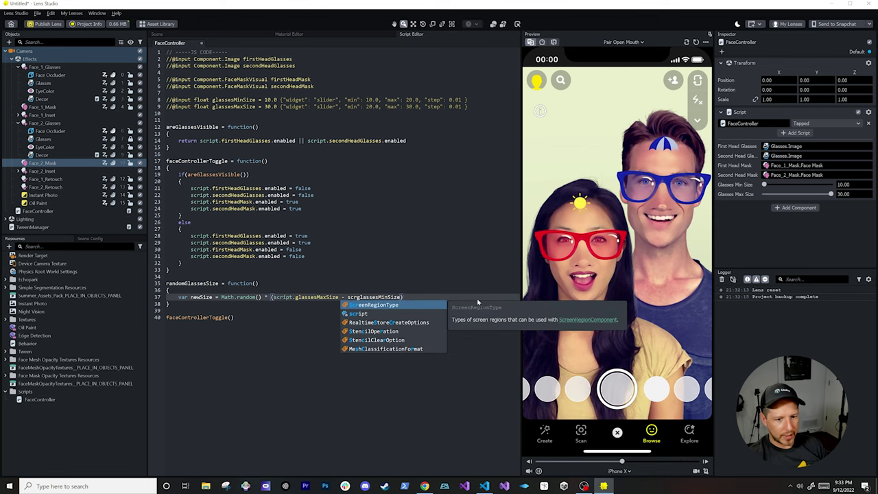
# Append + script.glassesMinSize to finish the newSize expression
pyautogui.click(479, 300)
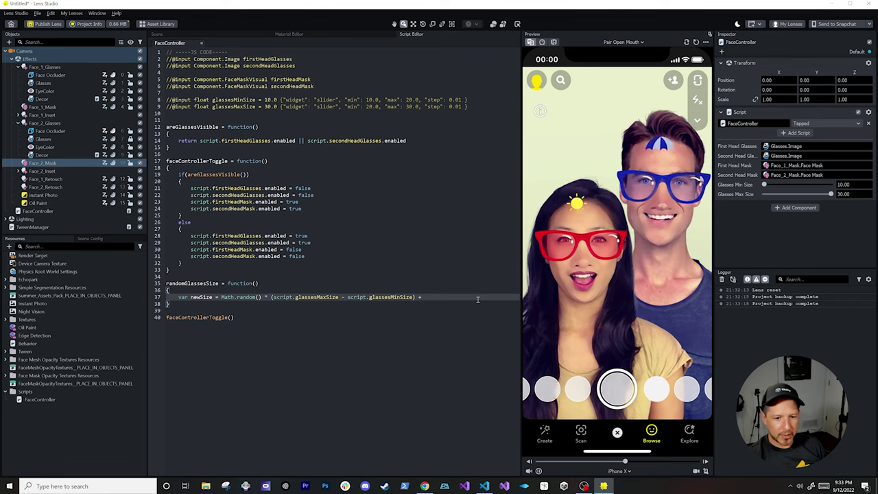
pyautogui.hotkey('ctrl', 'shift', 'Left')
pyautogui.hotkey('ctrl', 'shift', 'Left')
pyautogui.hotkey('ctrl', 'shift', 'Left')
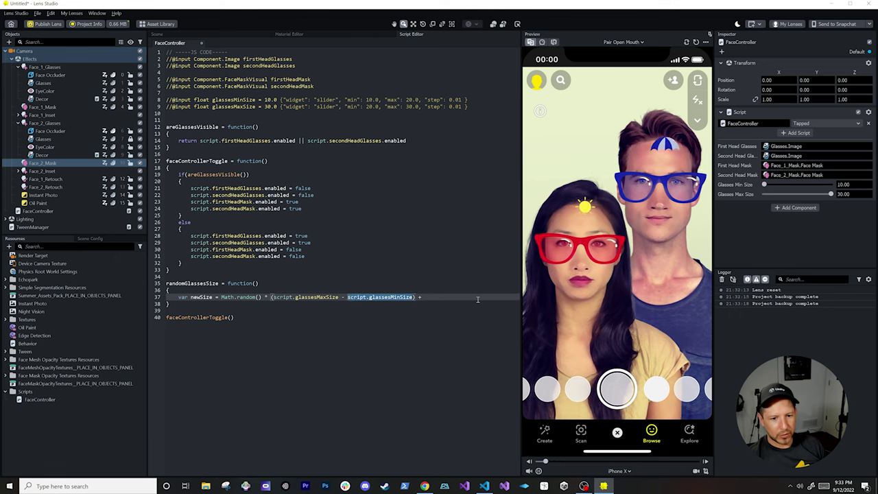
pyautogui.hotkey('ctrl', 'c')
pyautogui.press('End')
pyautogui.hotkey('ctrl', 'v')
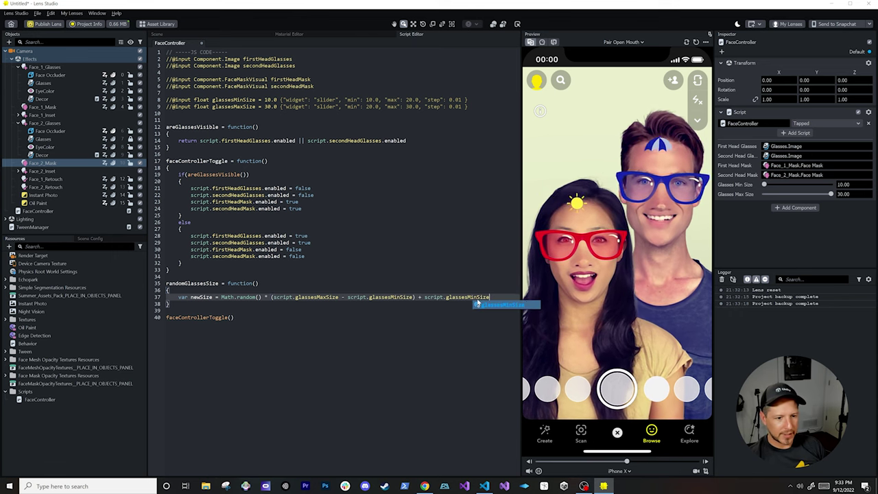
pyautogui.click(414, 320)
pyautogui.click(499, 296)
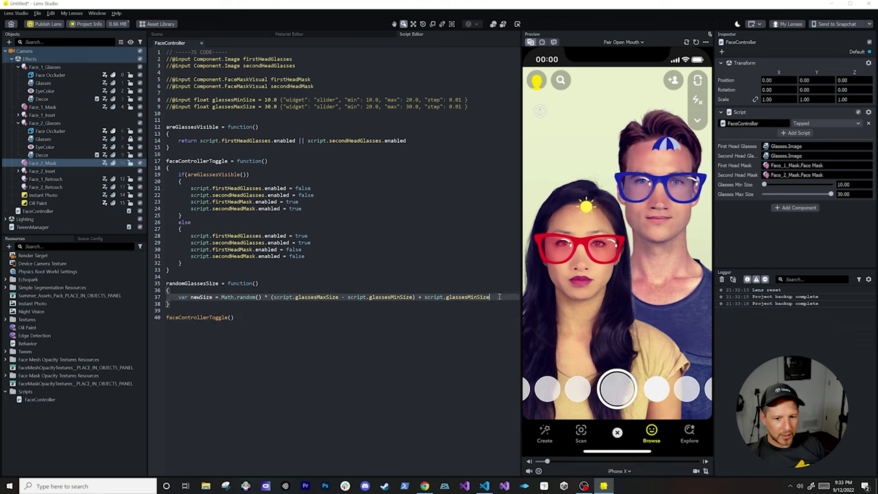
# Add print(newSize) on a new line after the newSize calculation
pyautogui.press('Return')
pyautogui.write('print')
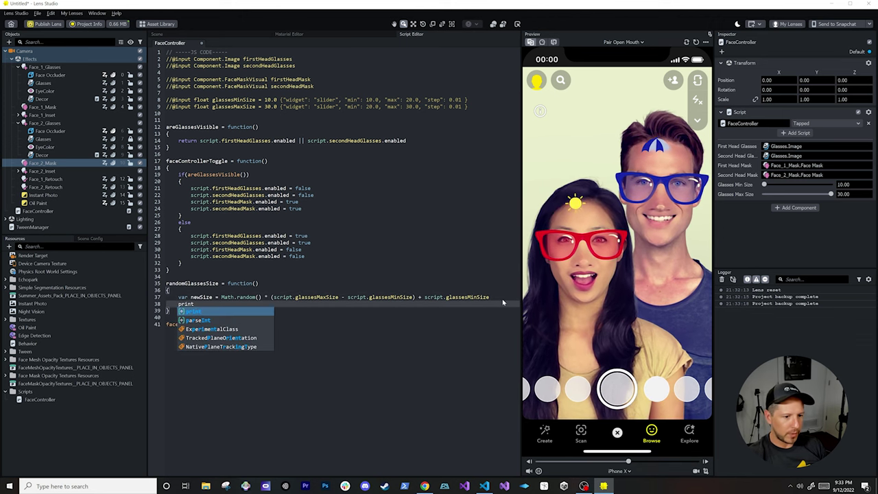
pyautogui.write('(newSize)')
pyautogui.press('Down')
pyautogui.press('Up')
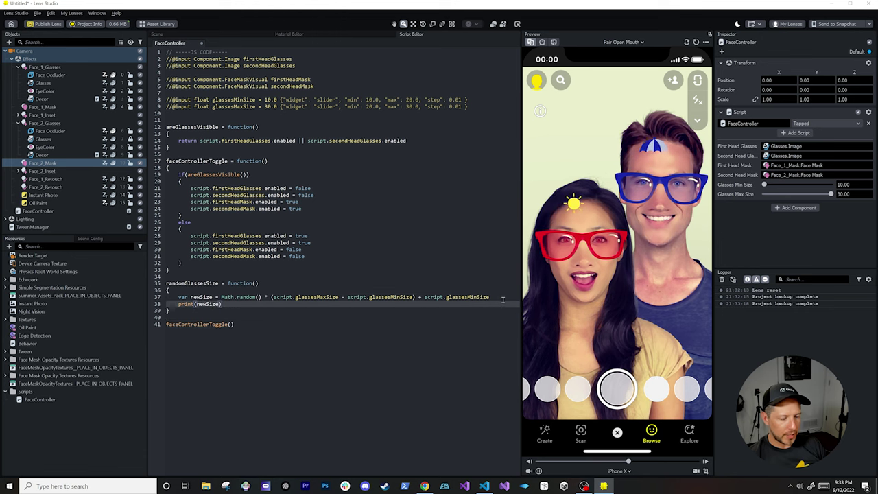
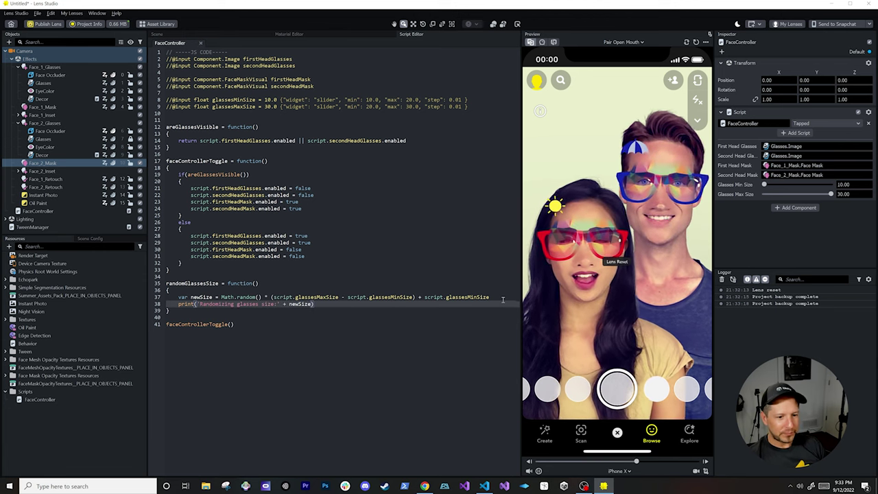
# Insert a randomGlassesSize() call on a new line above faceControllerToggle()
pyautogui.click(474, 347)
pyautogui.click(193, 283)
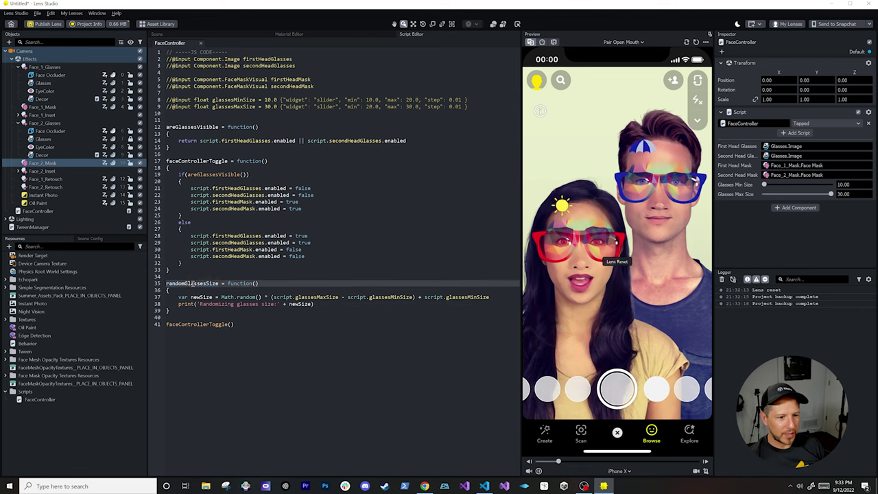
pyautogui.click(184, 314)
pyautogui.press('Return')
pyautogui.write('randomGlassesSize')
pyautogui.write('()')
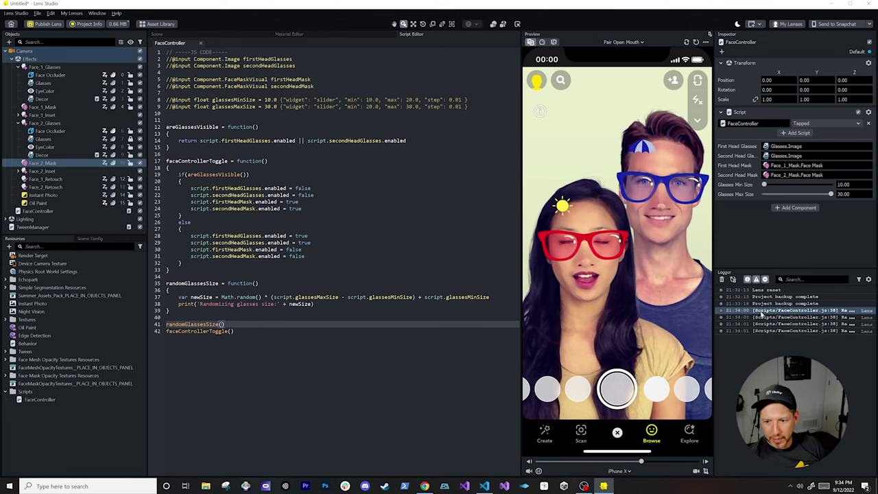
# Expand the Logger messages to read the random glasses sizes, such as 29.47 and 12.41
pyautogui.click(844, 316)
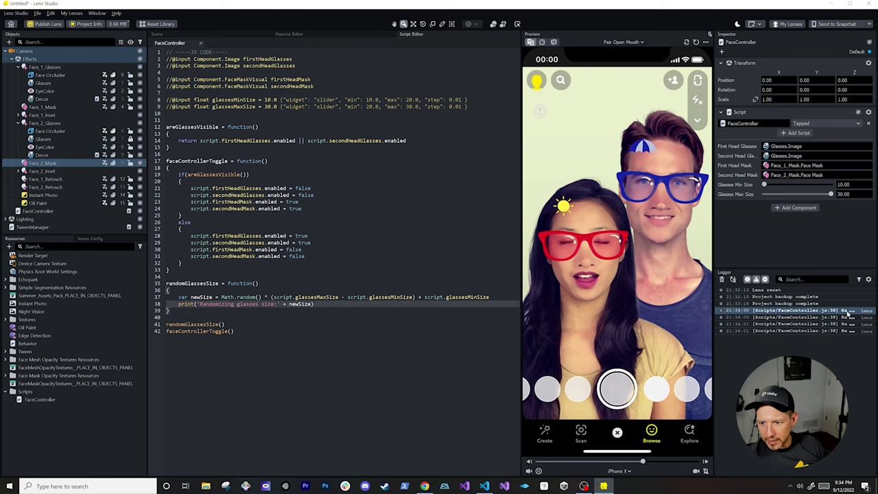
pyautogui.click(849, 313)
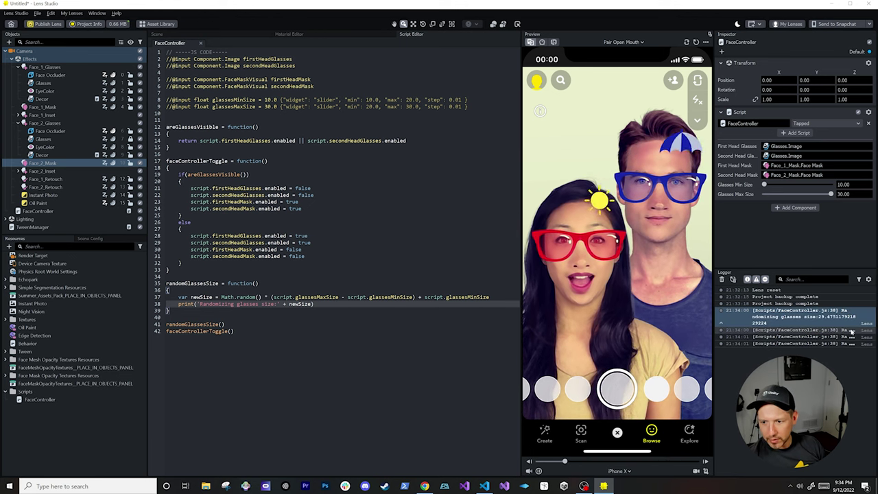
pyautogui.click(851, 331)
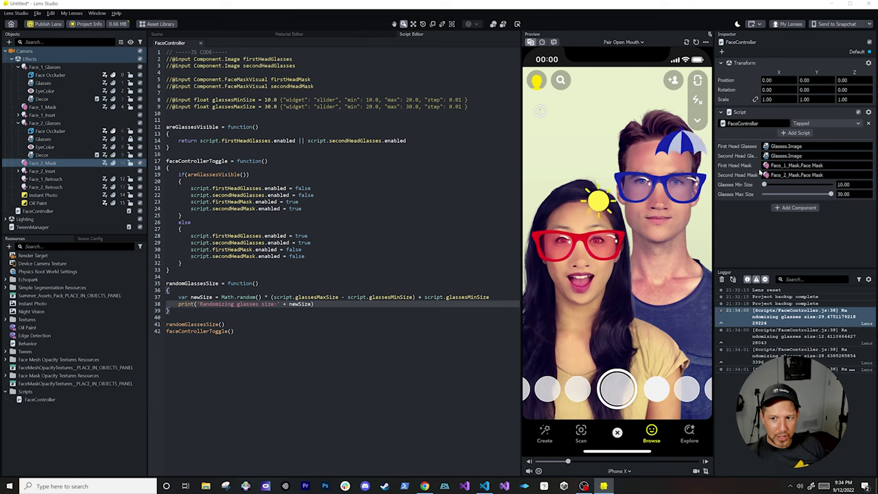
# Start a new empty line after the print statement in randomGlassesSize
pyautogui.click(351, 316)
pyautogui.click(354, 305)
pyautogui.press('Return')
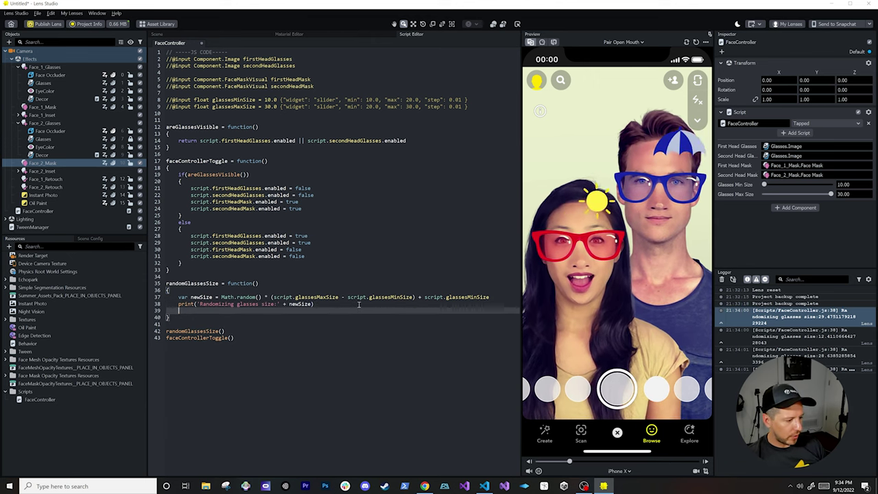
# Type script.firstHeadGlasses.getTransform().setLocalScale on the new line with autocomplete
pyautogui.write('scr')
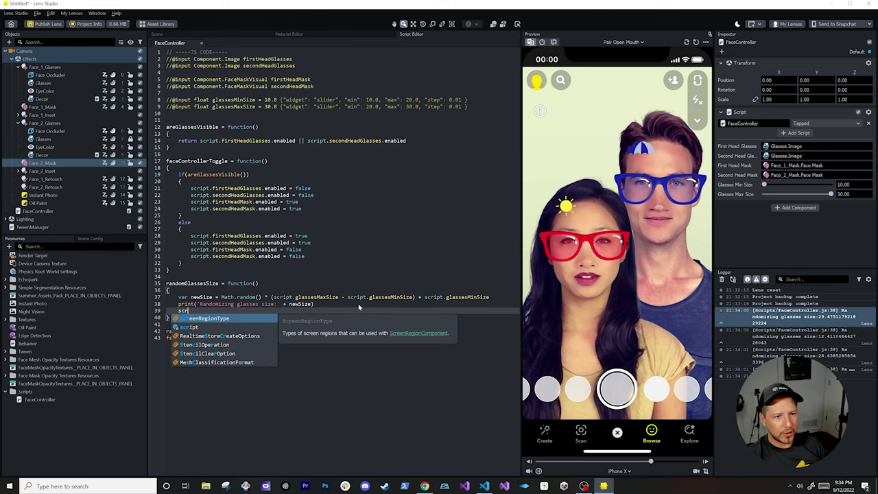
pyautogui.doubleClick(281, 60)
pyautogui.hotkey('ctrl', 'c')
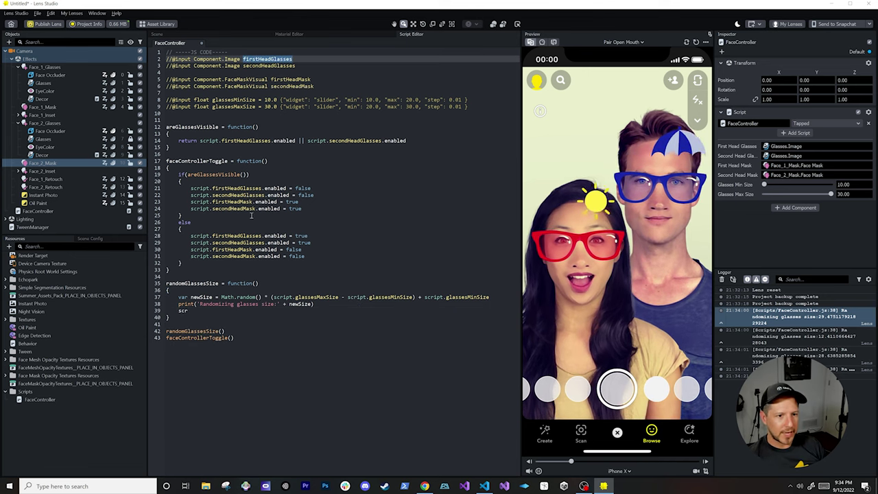
pyautogui.click(202, 313)
pyautogui.write('ipt.')
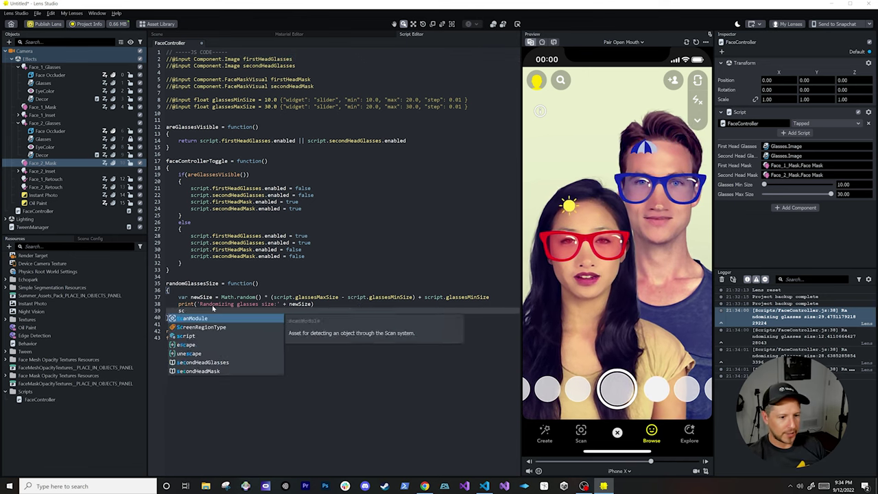
pyautogui.hotkey('ctrl', 'v')
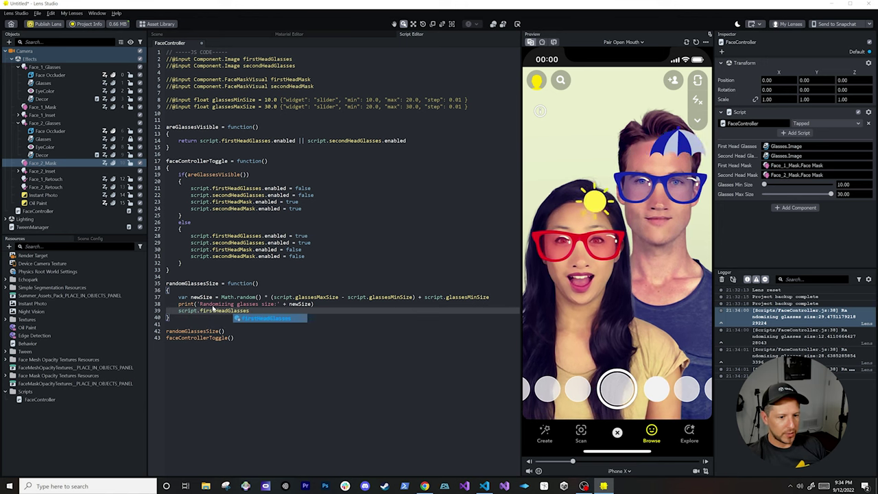
pyautogui.write('.get')
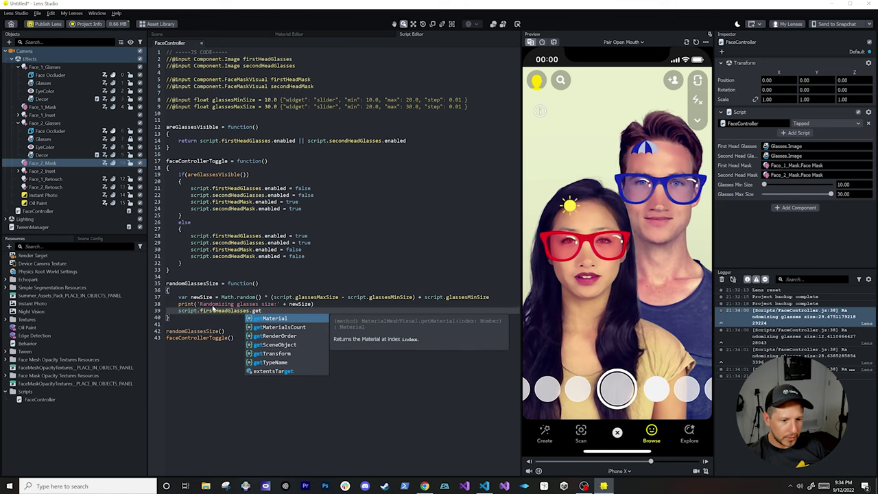
pyautogui.write('Transform()')
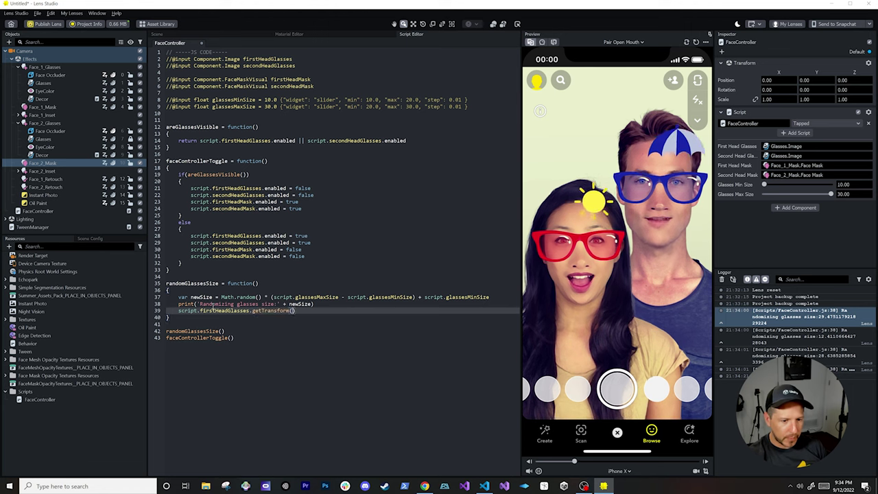
pyautogui.write('.set')
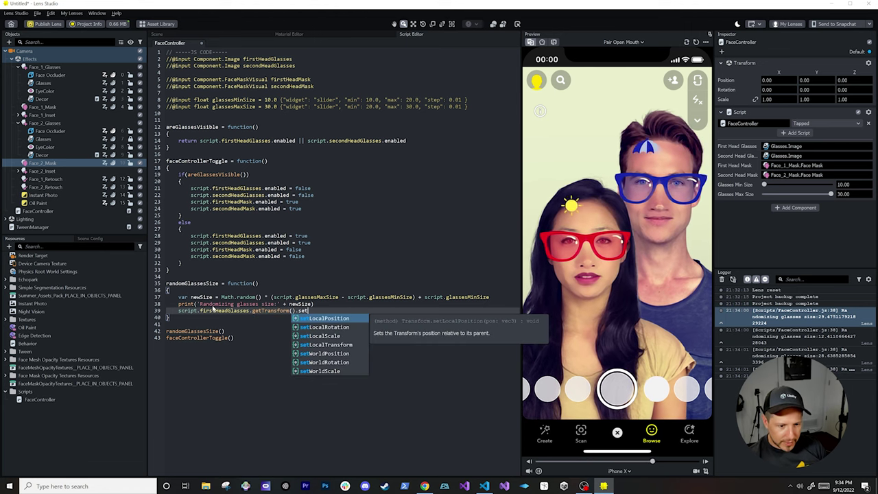
pyautogui.press('Up')
pyautogui.press('Down')
pyautogui.press('Return')
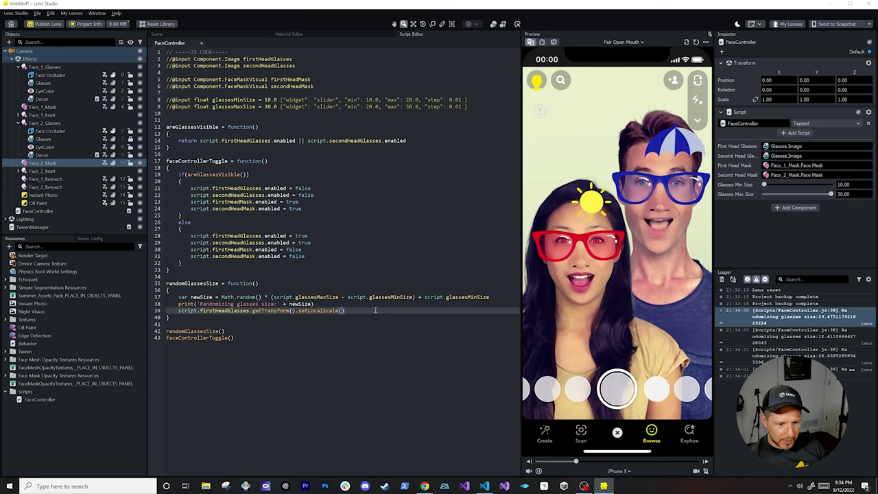
# Pass new vec3(newSize, newSize, …) as the setLocalScale argument
pyautogui.press('BackSpace')
pyautogui.press('BackSpace')
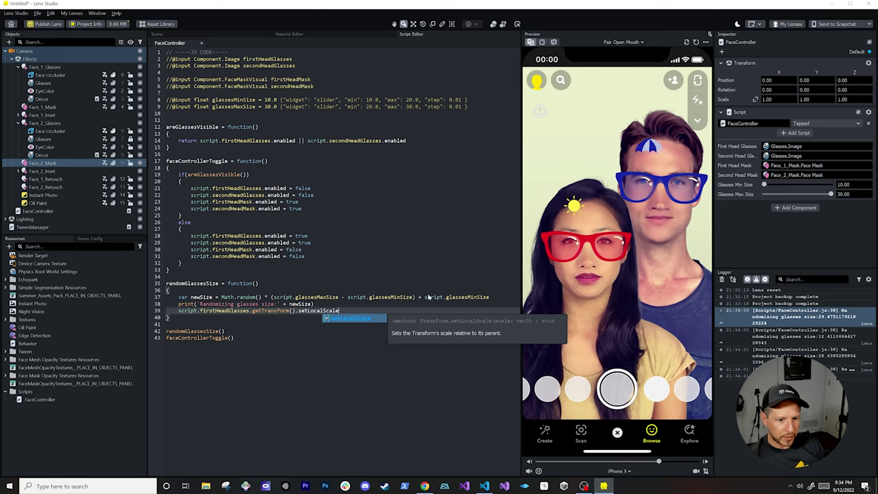
pyautogui.press('Escape')
pyautogui.write('new vec')
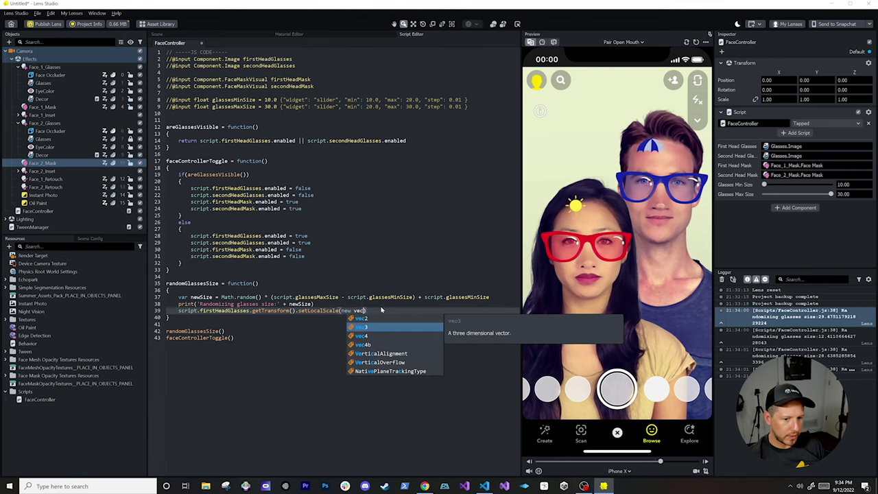
pyautogui.press('Return')
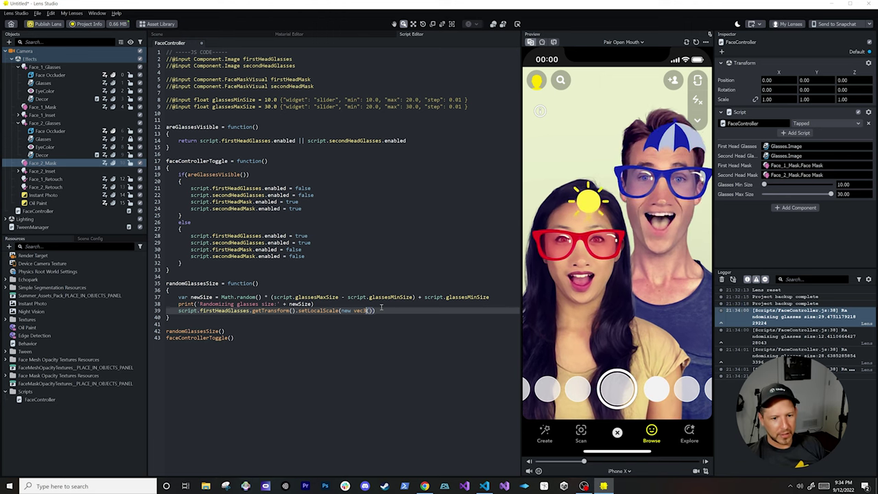
pyautogui.write('newSize, ')
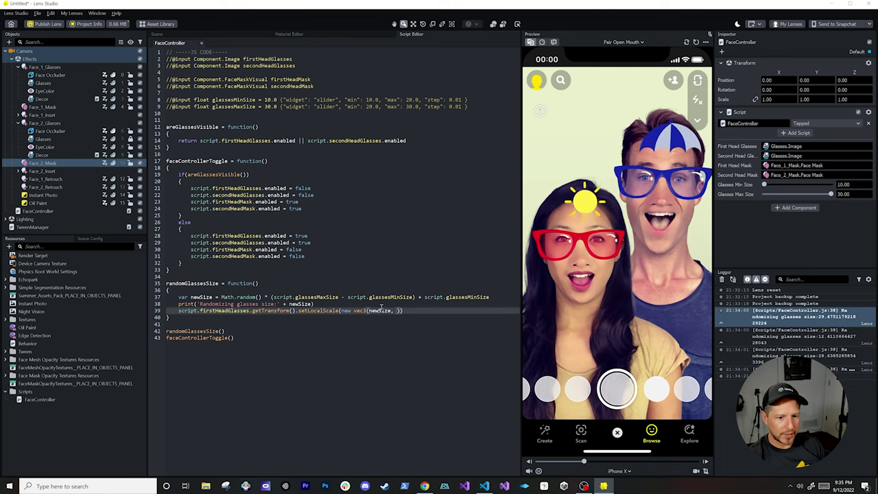
pyautogui.write('new')
pyautogui.press('Return')
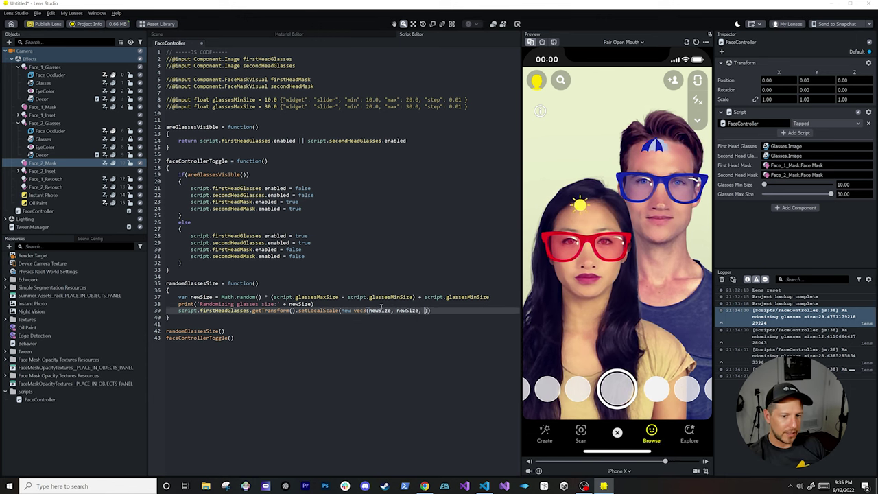
pyautogui.write('newSize')
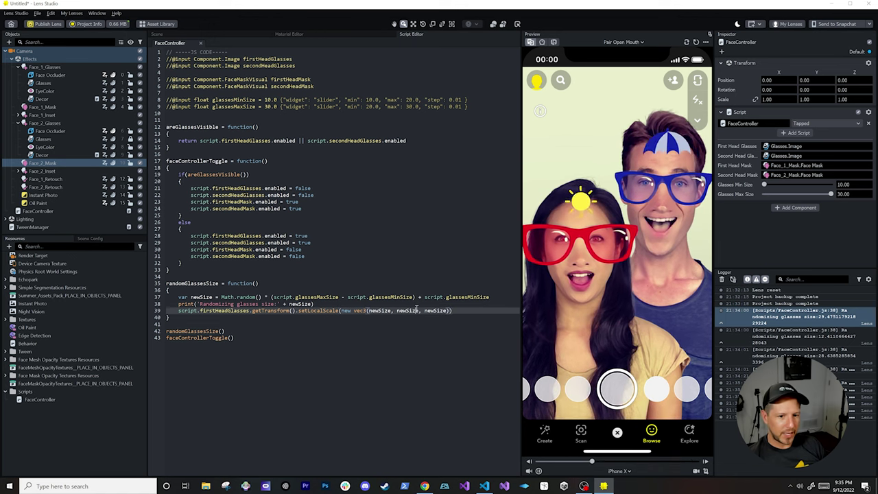
pyautogui.write('script.firstHeadGlasses.getTransform().setLocalScale(new vec3(newSize, newSize, newSize))')
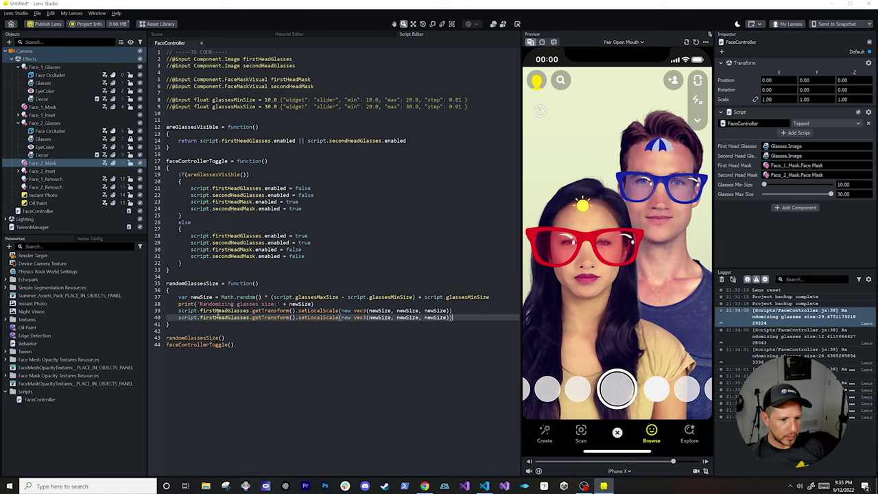
pyautogui.click(213, 317)
pyautogui.press('BackSpace')
pyautogui.press('BackSpace')
pyautogui.press('BackSpace')
pyautogui.press('BackSpace')
pyautogui.press('BackSpace')
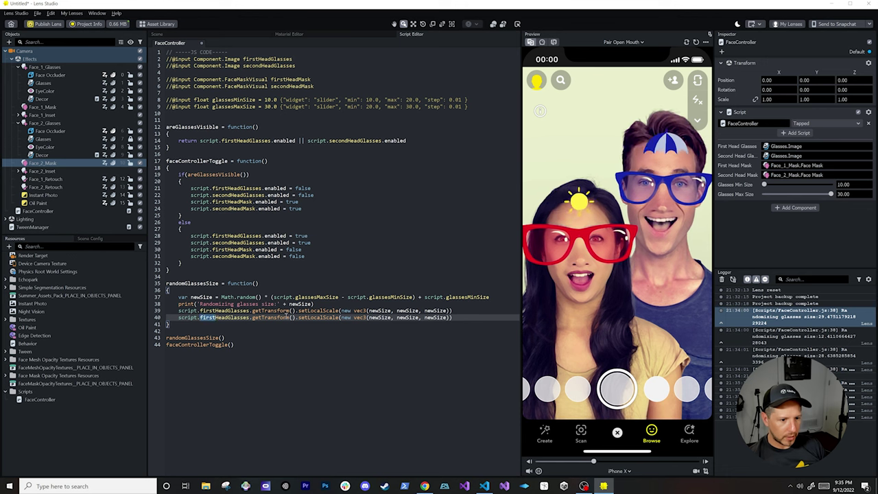
pyautogui.write('second')
pyautogui.press('Return')
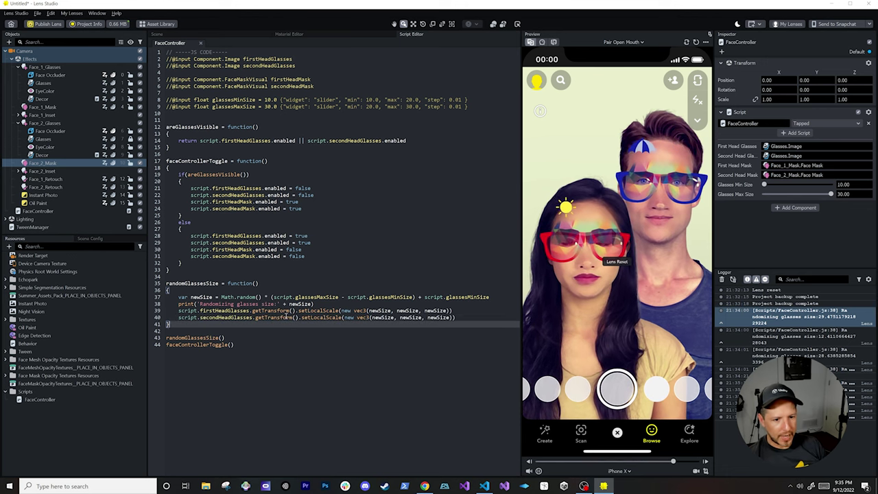
pyautogui.click(617, 294)
pyautogui.click(618, 294)
pyautogui.click(619, 292)
pyautogui.click(621, 288)
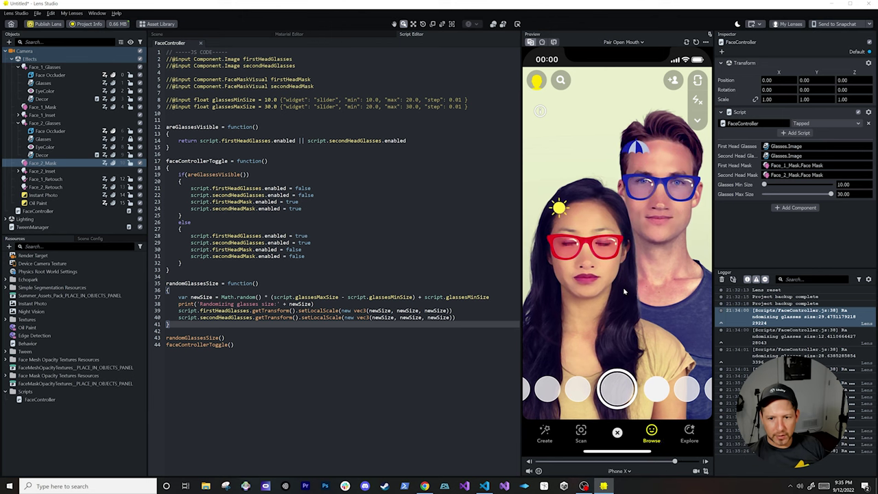
pyautogui.click(624, 287)
pyautogui.click(625, 281)
pyautogui.click(630, 269)
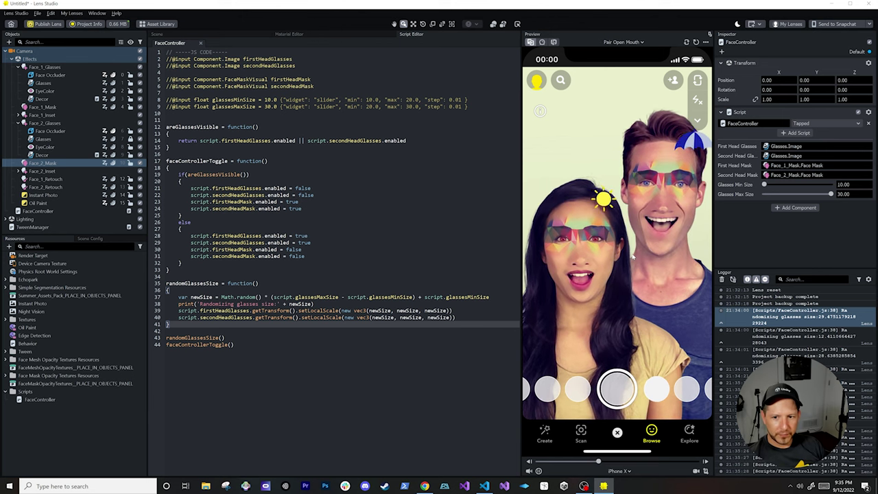
pyautogui.click(634, 256)
pyautogui.click(634, 247)
pyautogui.click(633, 238)
pyautogui.click(631, 229)
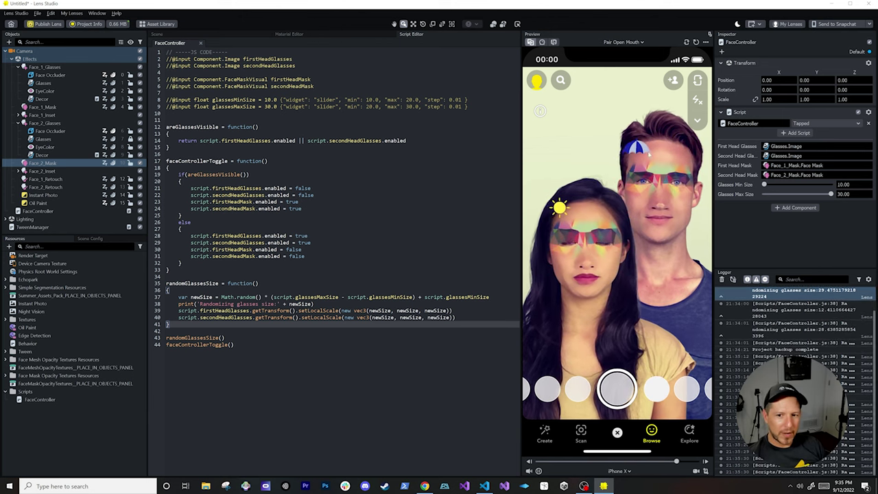
pyautogui.click(630, 220)
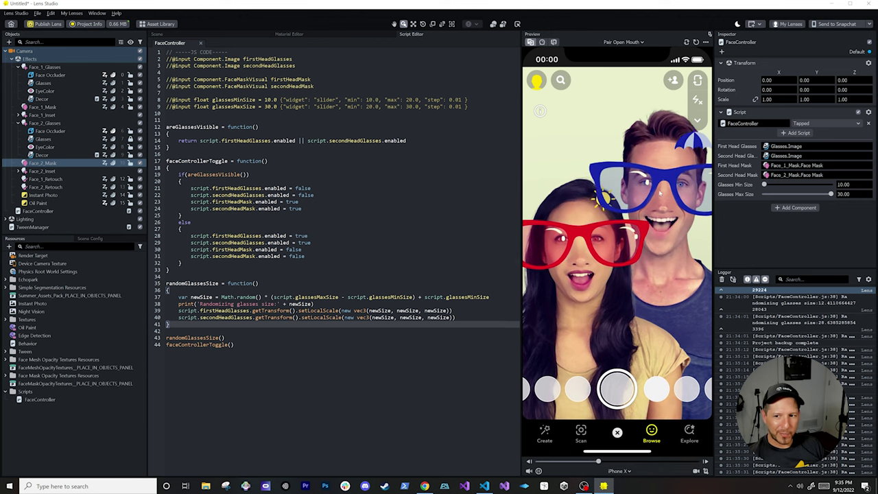
pyautogui.click(221, 298)
pyautogui.click(200, 297)
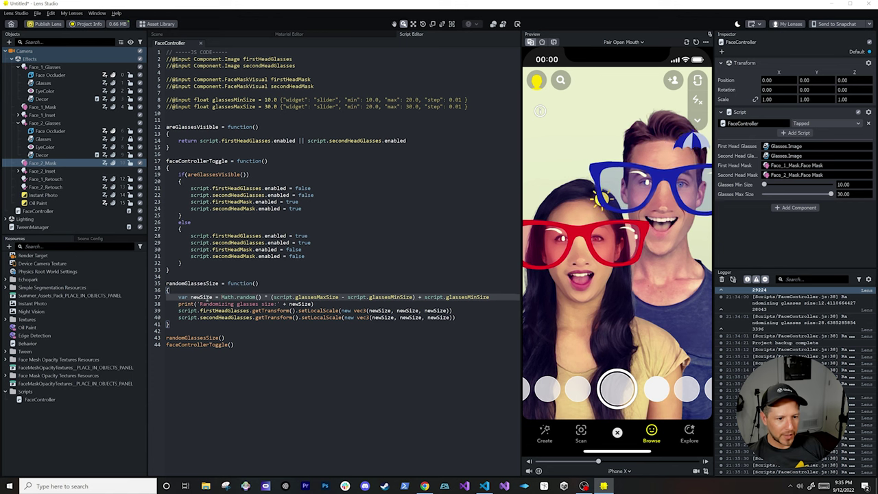
# Rename newSize to newFirstSize and duplicate that line as newSecondSize
pyautogui.press('Right')
pyautogui.press('Right')
pyautogui.press('Right')
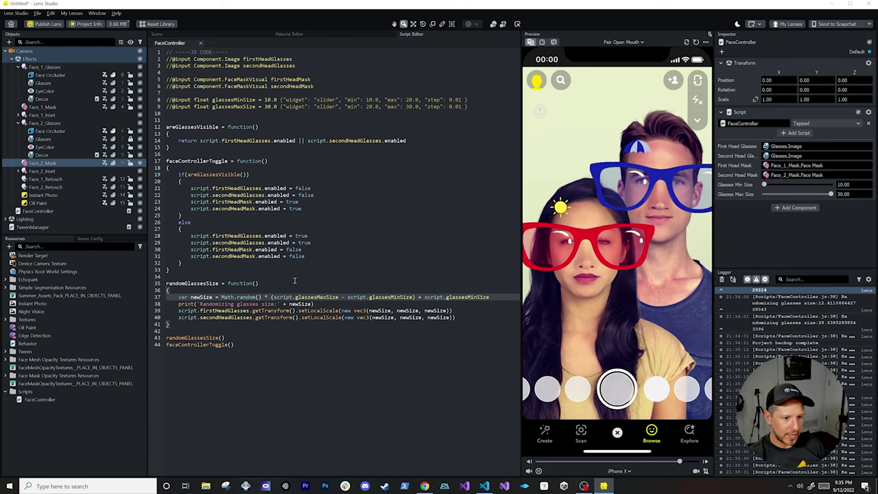
pyautogui.press('Left')
pyautogui.press('Left')
pyautogui.press('Left')
pyautogui.press('Left')
pyautogui.write('First')
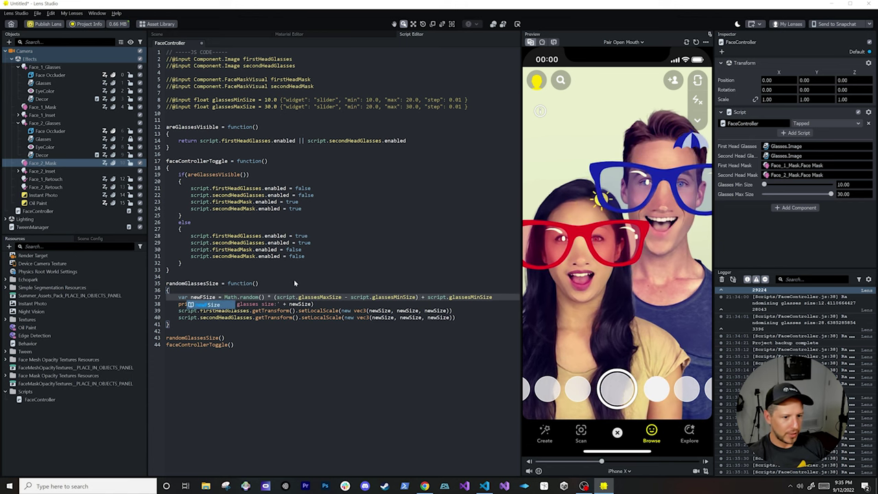
pyautogui.press('End')
pyautogui.hotkey('shift', 'Home')
pyautogui.hotkey('ctrl', 'c')
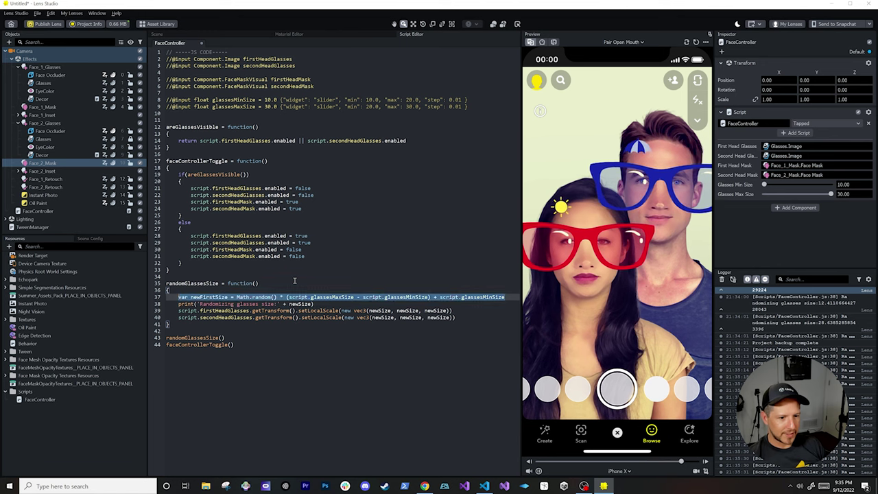
pyautogui.press('End')
pyautogui.press('Return')
pyautogui.hotkey('ctrl', 'v')
pyautogui.press('Home')
pyautogui.press('Right')
pyautogui.press('Right')
pyautogui.press('Right')
pyautogui.press('Right')
pyautogui.press('Right')
pyautogui.press('Right')
pyautogui.press('Right')
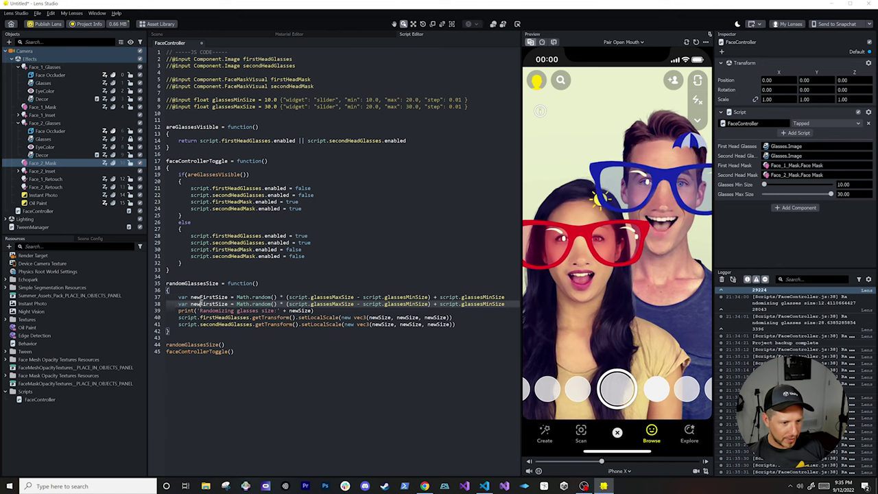
pyautogui.hotkey('shift', 'Right')
pyautogui.hotkey('shift', 'Right')
pyautogui.hotkey('shift', 'Right')
pyautogui.hotkey('shift', 'Right')
pyautogui.hotkey('shift', 'Right')
pyautogui.write('Second')
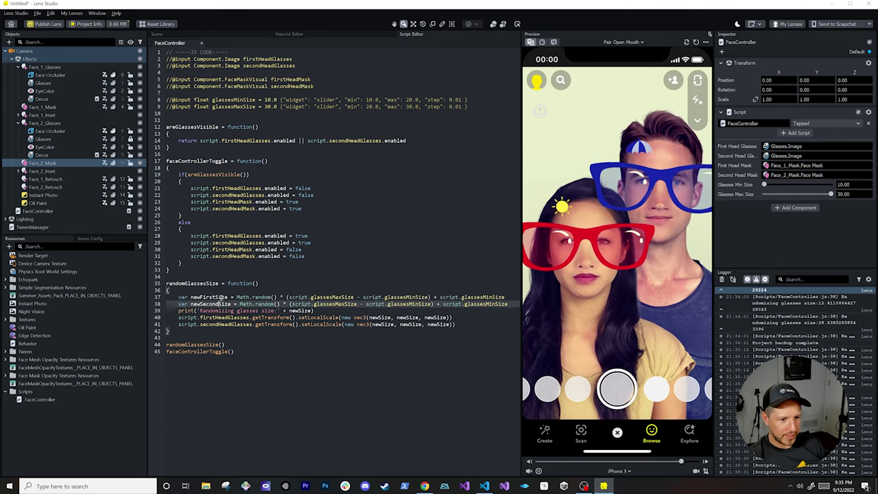
# Change all three vec3 arguments on line 41 to newSecondSize and rerun the preview
pyautogui.click(387, 324)
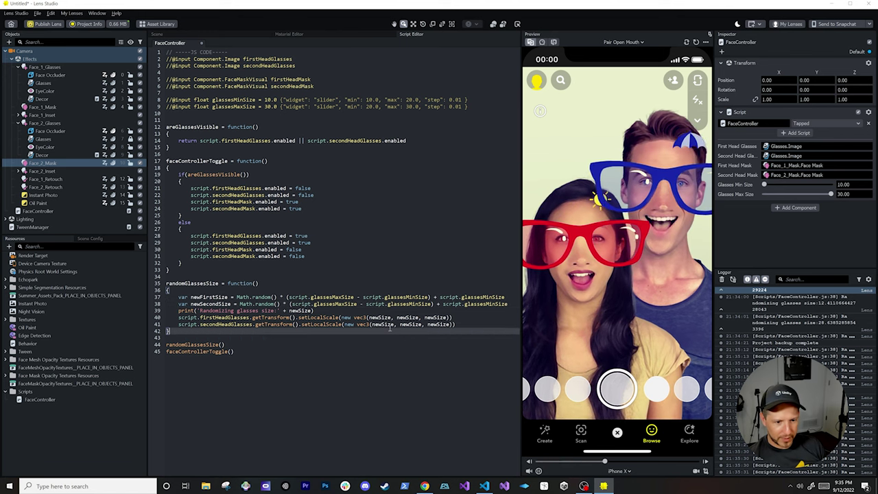
pyautogui.doubleClick(388, 324)
pyautogui.write('newSecondSize')
pyautogui.doubleClick(430, 325)
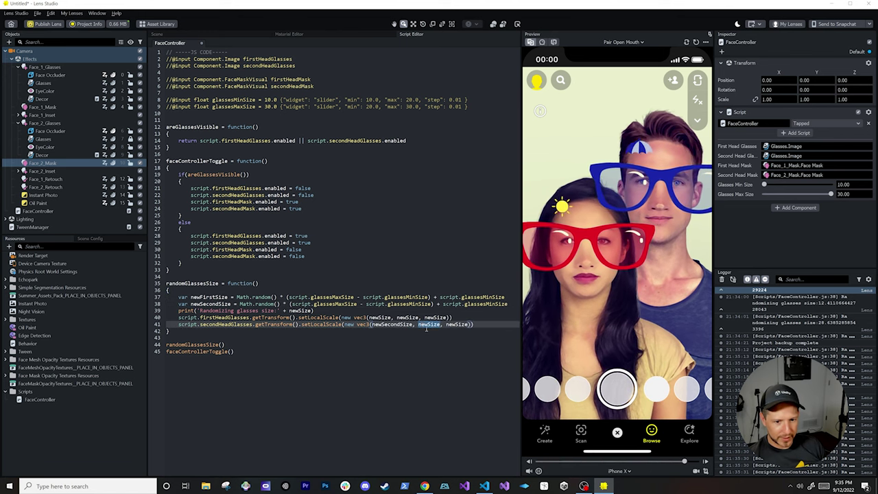
pyautogui.write('newSecondSize')
pyautogui.doubleClick(475, 325)
pyautogui.write('newSecondSize')
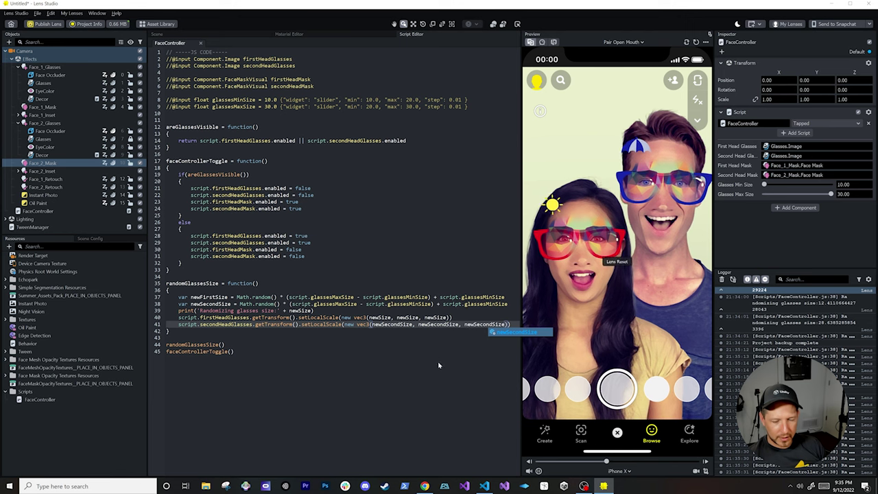
pyautogui.click(439, 363)
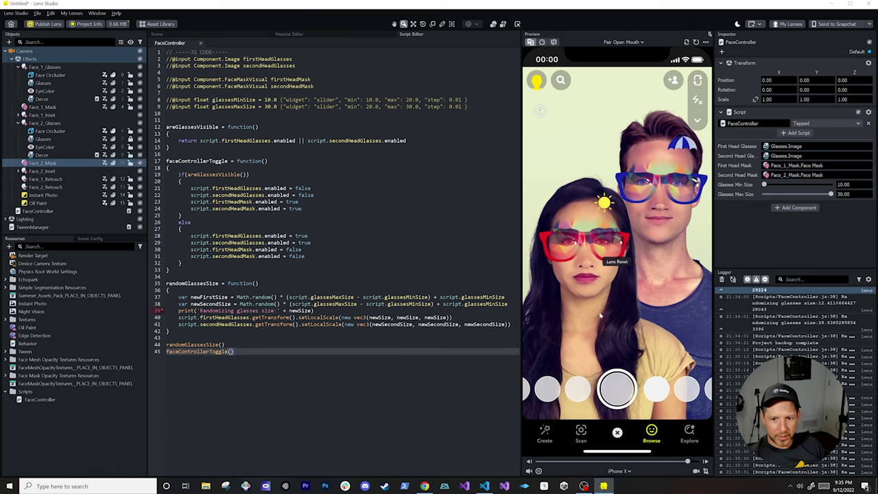
pyautogui.click(645, 313)
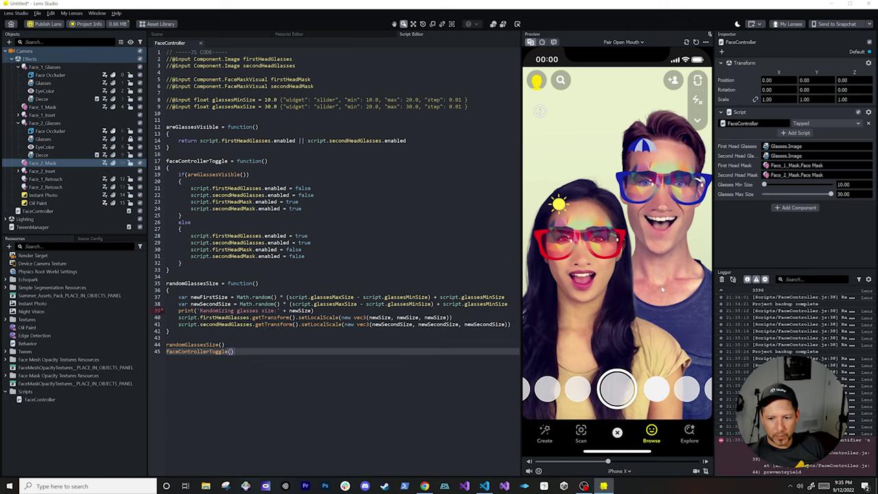
# Delete the leftover newSize print line and rerun the preview
pyautogui.click(233, 331)
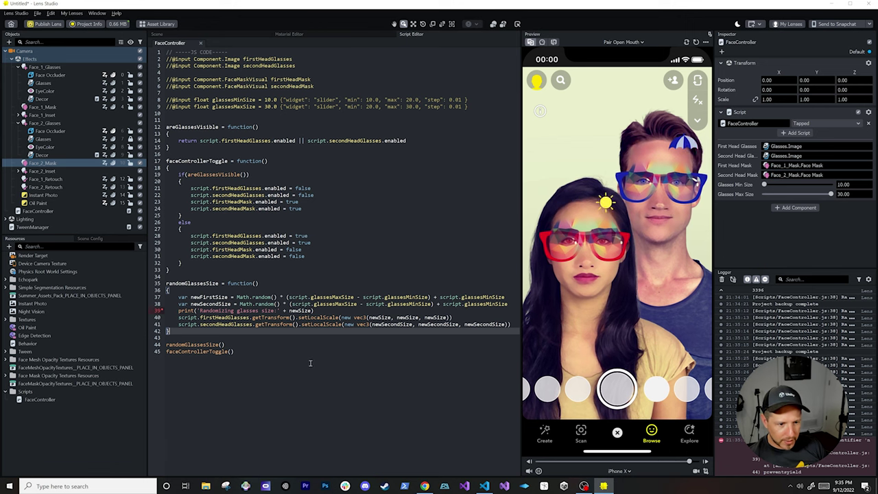
pyautogui.doubleClick(208, 297)
pyautogui.doubleClick(301, 311)
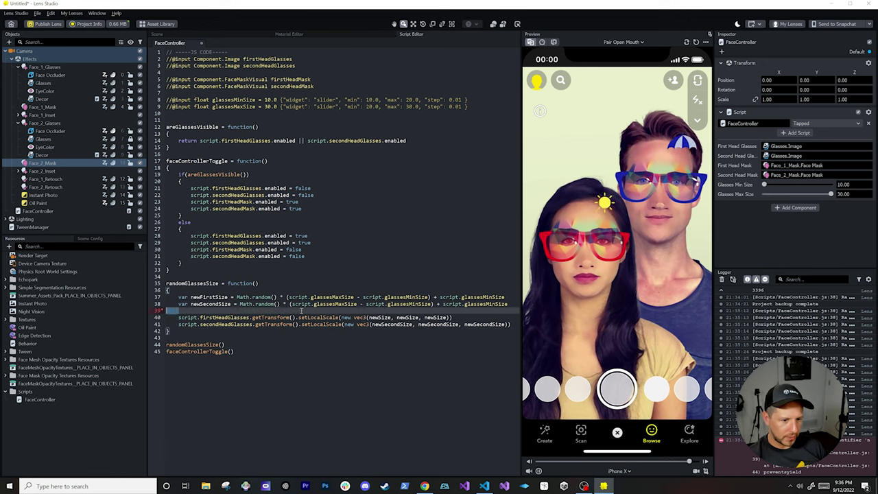
pyautogui.hotkey('ctrl', 'shift', 'k')
pyautogui.click(322, 344)
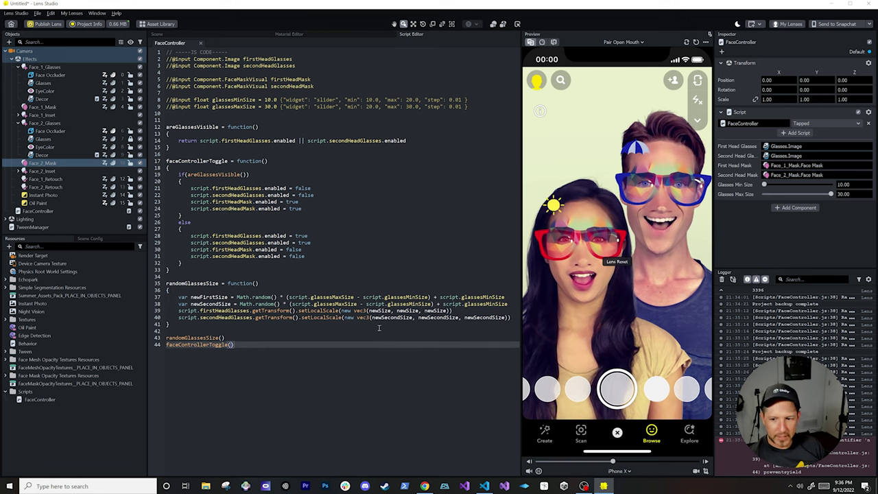
pyautogui.click(648, 259)
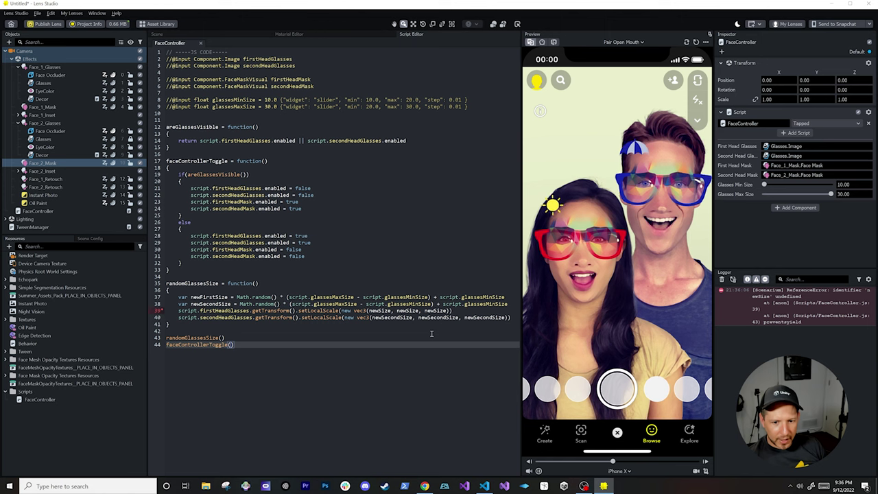
# Use newFirstSize for line 39's vec3 and newSecondSize for line 40's, then save
pyautogui.click(384, 302)
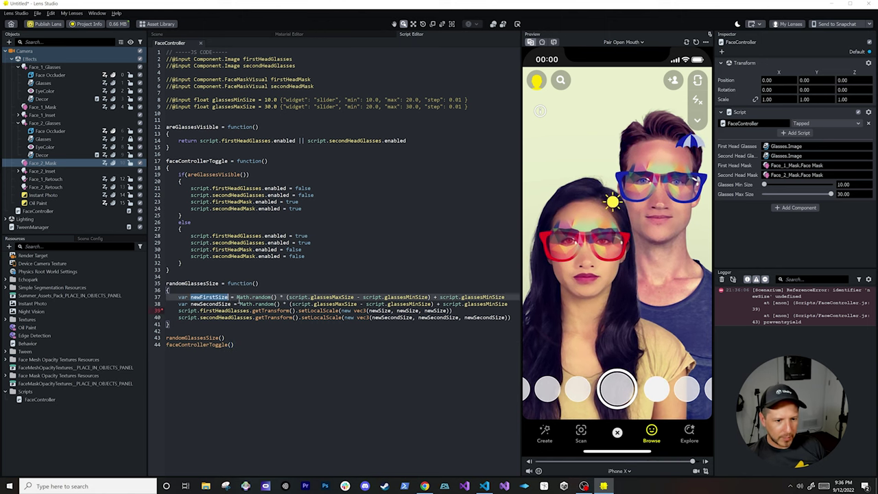
pyautogui.doubleClick(380, 311)
pyautogui.write('newFirstSize')
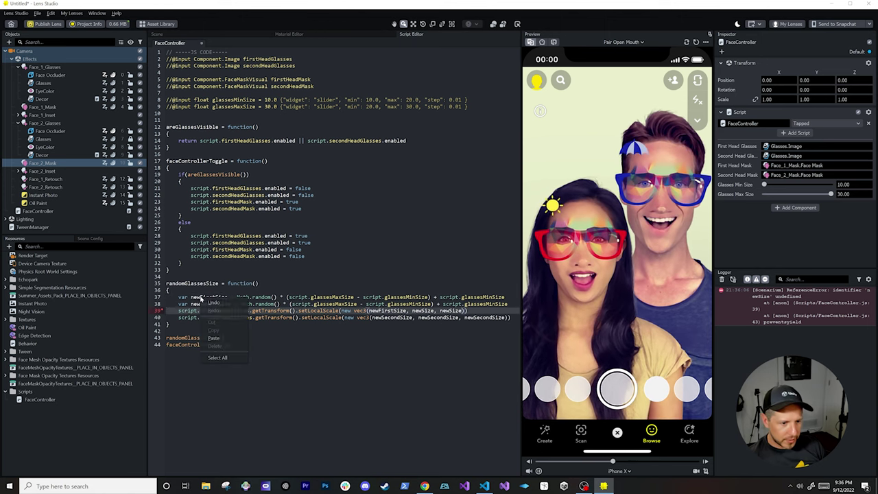
pyautogui.doubleClick(431, 311)
pyautogui.write('newFirstSize')
pyautogui.doubleClick(467, 311)
pyautogui.write('newFirstSize')
pyautogui.doubleClick(433, 318)
pyautogui.write('newSecondSize')
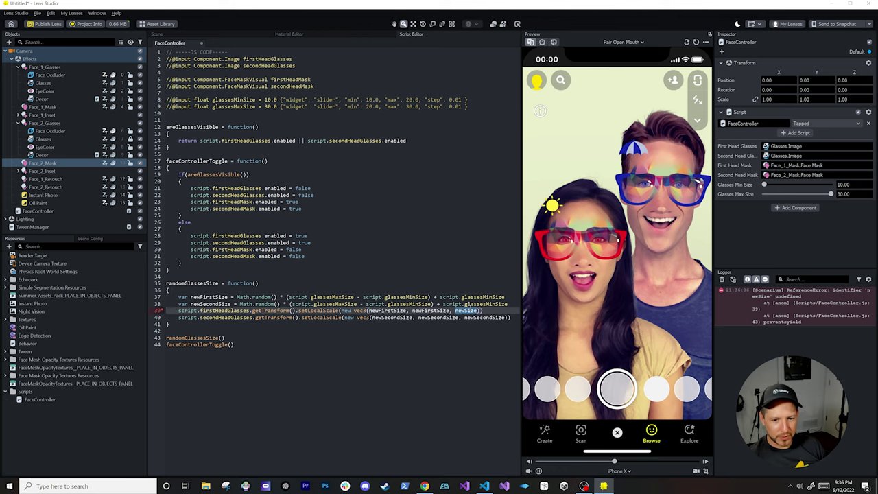
pyautogui.doubleClick(480, 317)
pyautogui.write('newSecondSize')
pyautogui.click(333, 330)
pyautogui.hotkey('ctrl', 's')
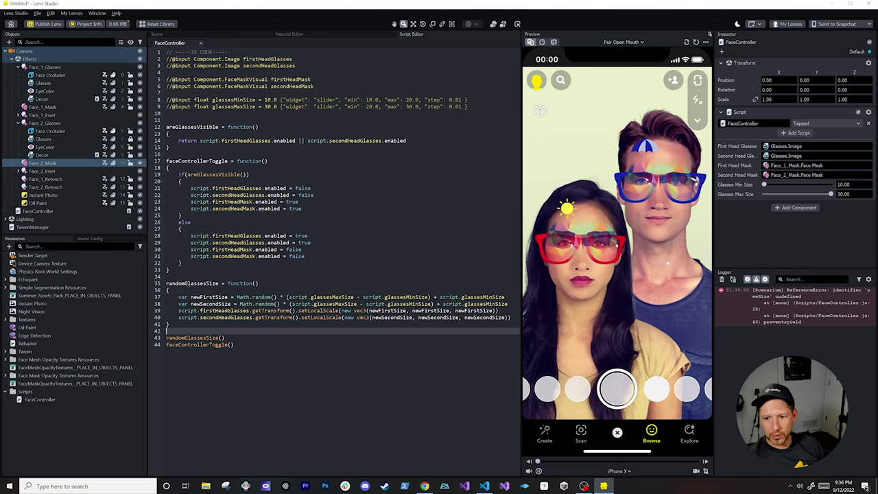
# Clear the Logger errors and tap the preview to swap glasses to masks and back
pyautogui.click(721, 280)
pyautogui.click(309, 235)
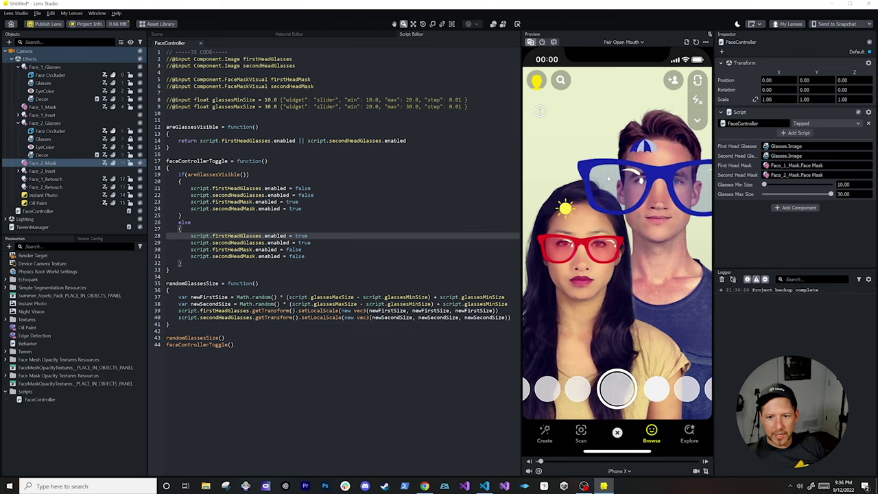
pyautogui.click(639, 260)
pyautogui.click(639, 259)
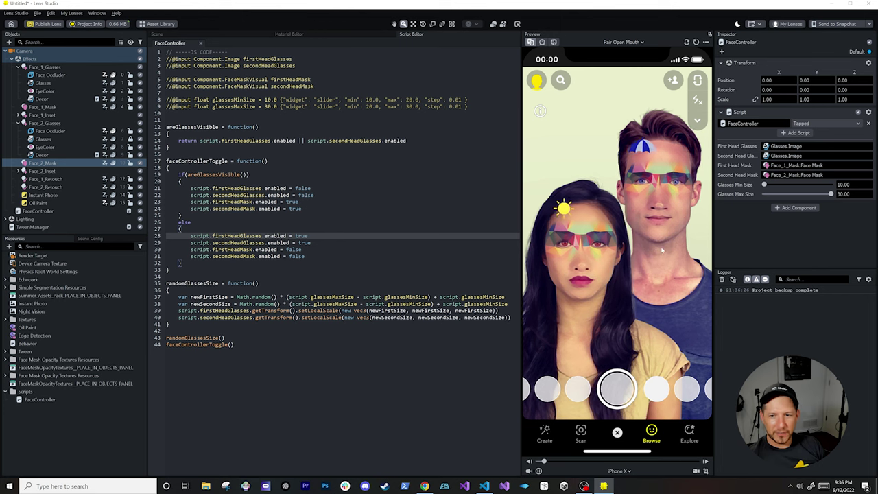
# Drag Glasses Min Size to about 14, then reset Min and Max Size to 10.00 and 30.00
pyautogui.moveTo(766, 186); pyautogui.dragTo(821, 195)
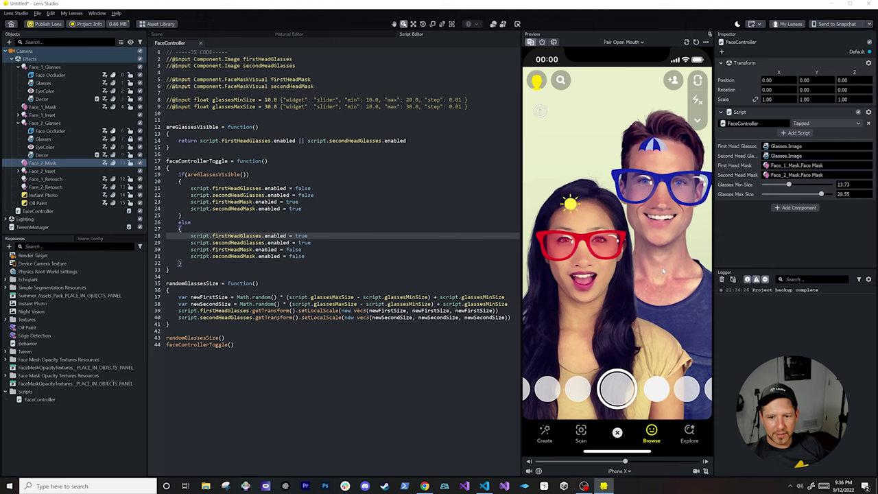
pyautogui.moveTo(789, 186); pyautogui.dragTo(764, 185)
pyautogui.moveTo(821, 194); pyautogui.dragTo(834, 194)
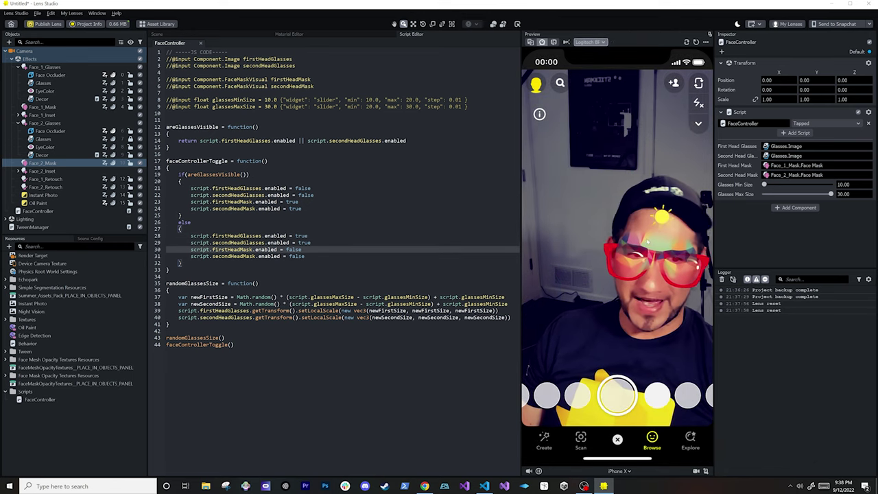
# Tap the webcam face to hide the glasses, then switch the preview to Pair Open Mouth
pyautogui.click(632, 302)
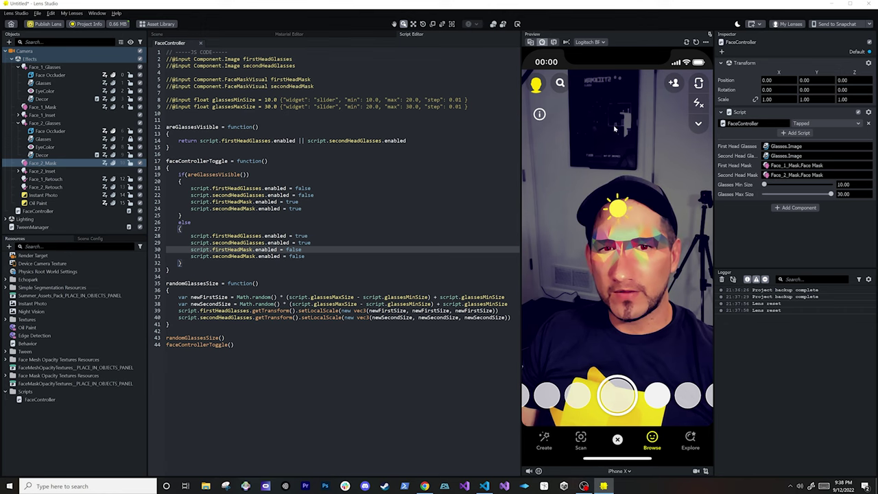
pyautogui.click(542, 41)
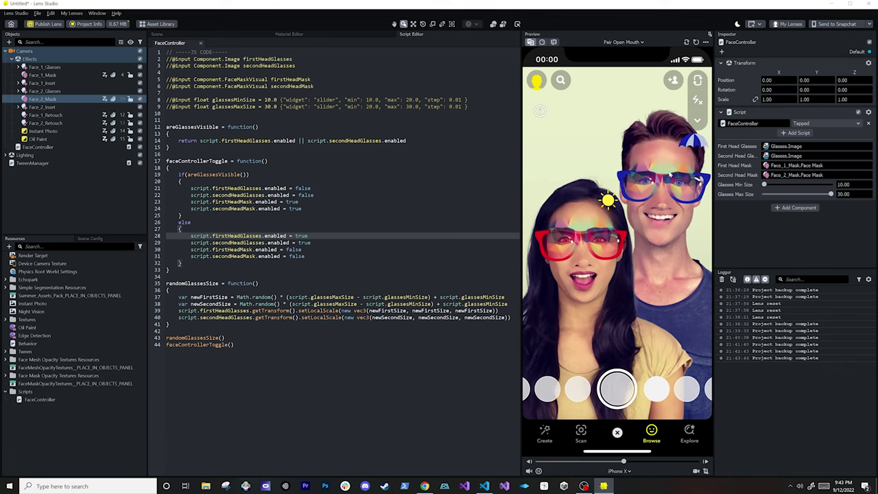
# Add a Script component to FaceController holding the Behavior script
pyautogui.click(787, 208)
pyautogui.write('script')
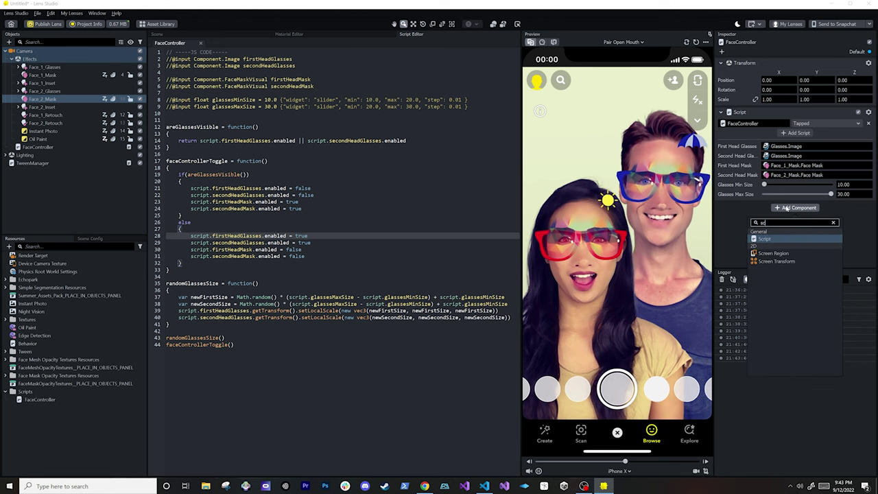
pyautogui.press('Return')
pyautogui.click(793, 218)
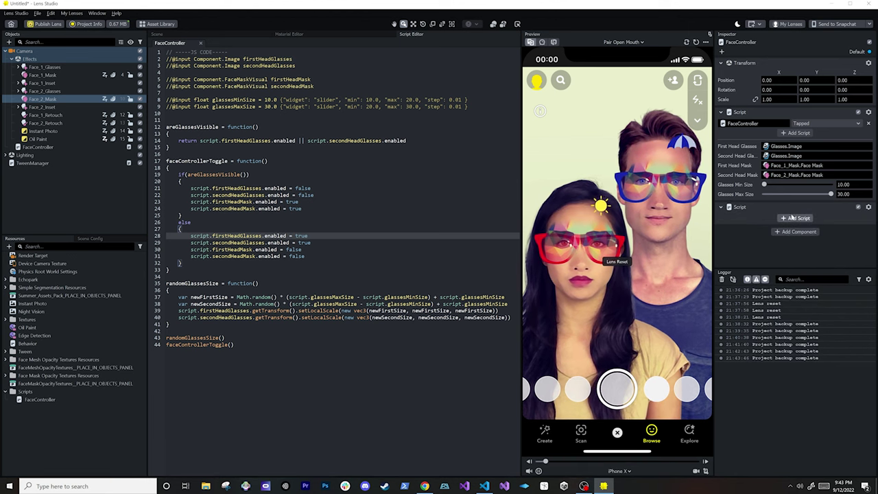
pyautogui.click(793, 218)
pyautogui.click(404, 166)
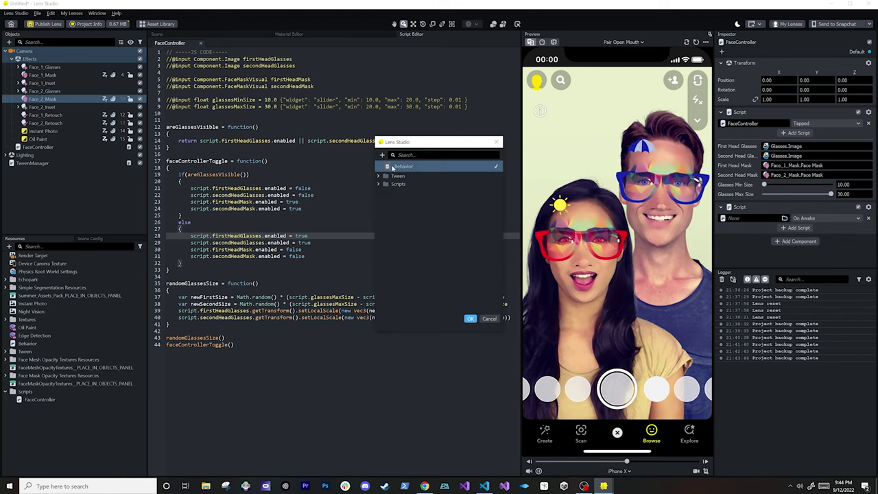
pyautogui.click(471, 318)
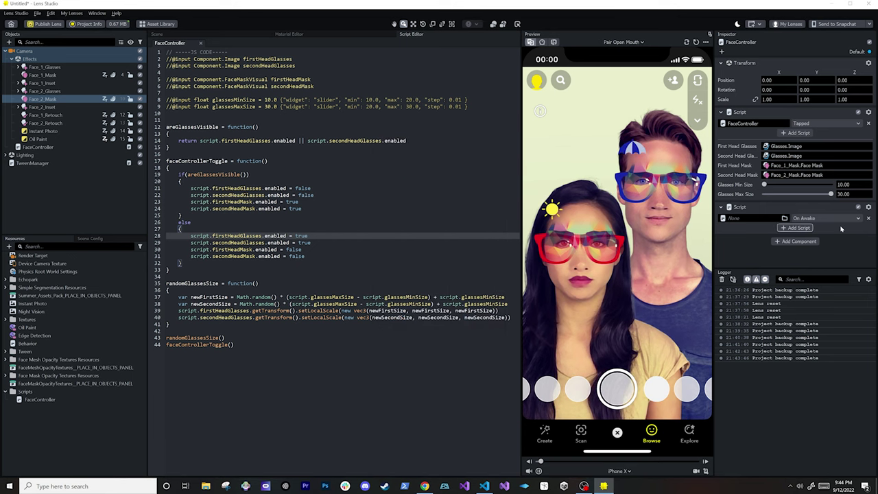
# Set the Behavior's Trigger to On Start and Response Type to Set Enabled for a Component
pyautogui.scroll(-1, 832, 210)
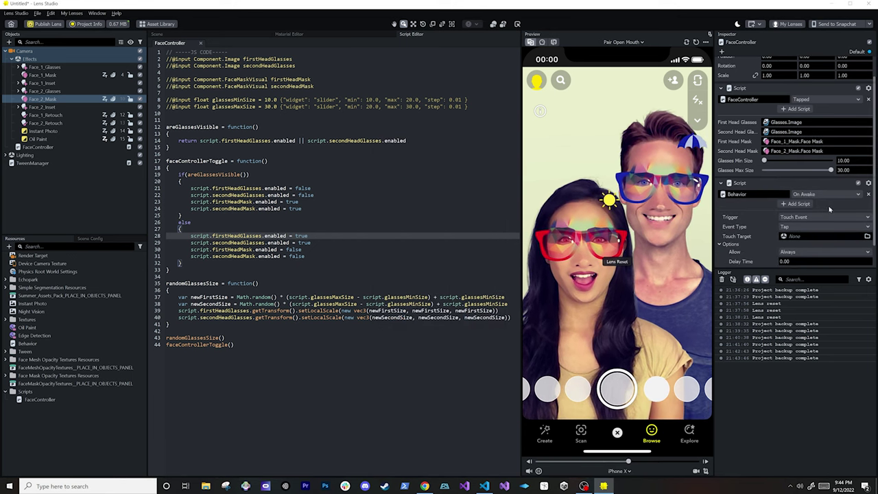
pyautogui.scroll(-1, 823, 195)
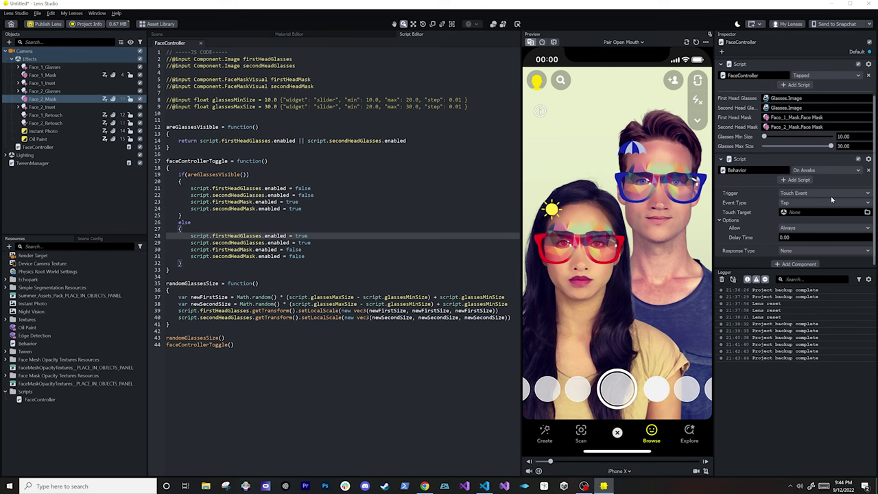
pyautogui.click(801, 193)
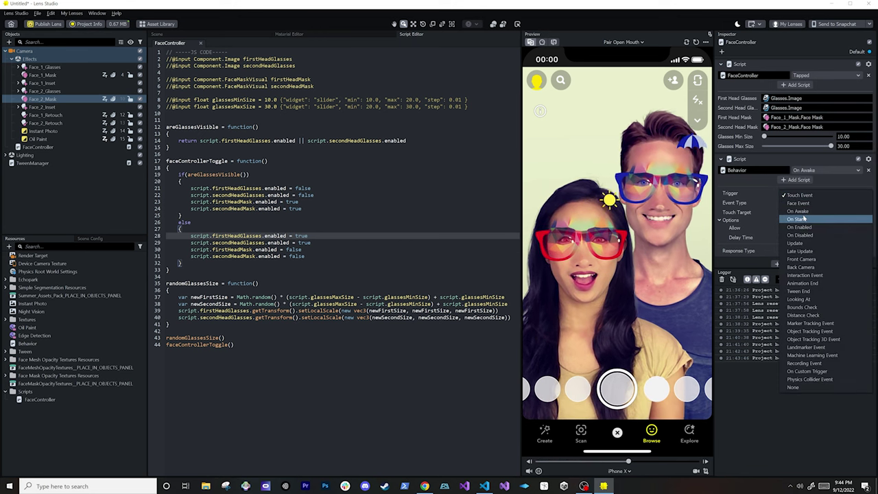
pyautogui.click(806, 219)
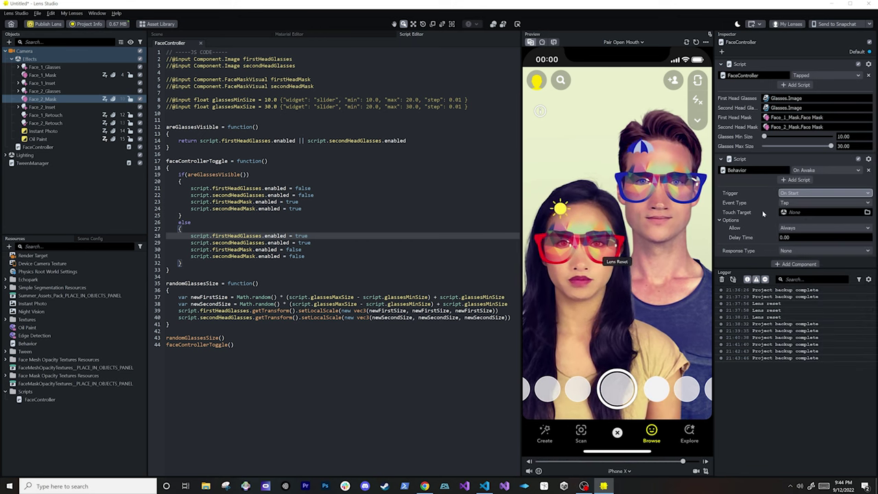
pyautogui.scroll(1, 763, 214)
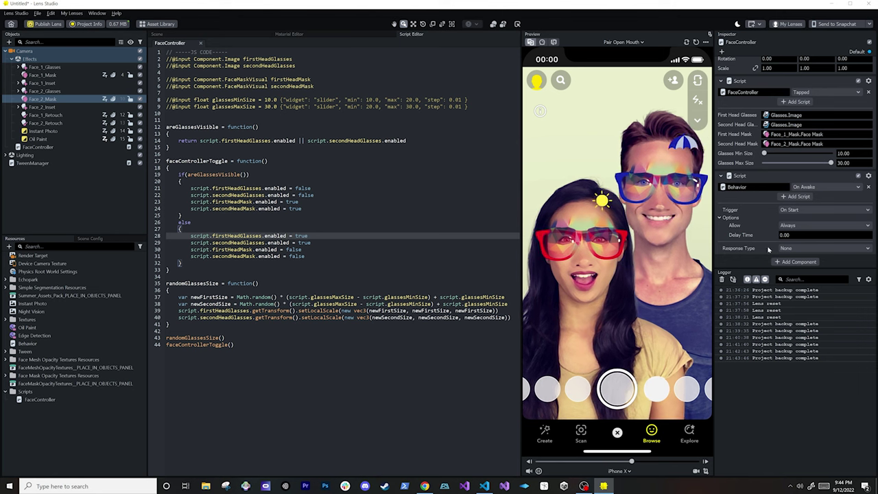
pyautogui.click(790, 249)
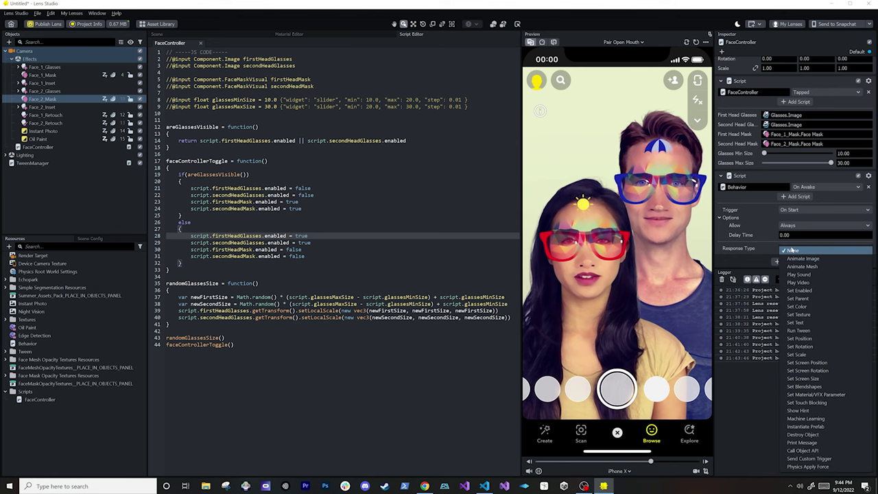
pyautogui.click(814, 291)
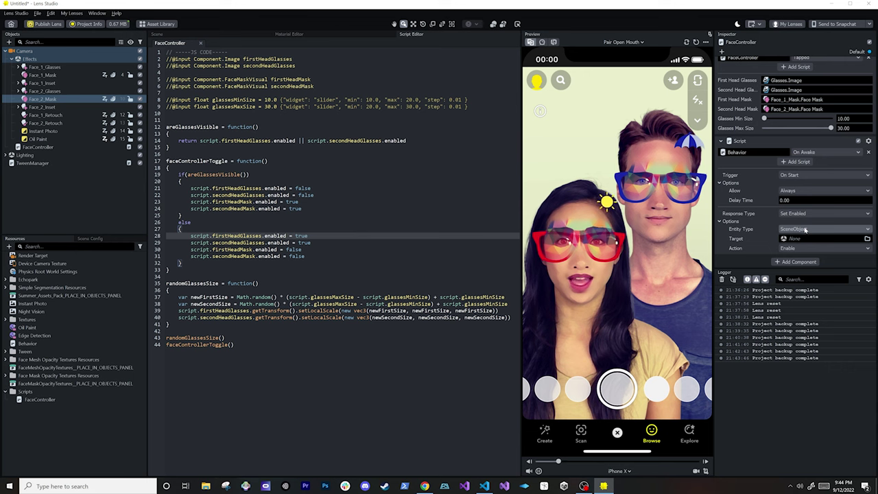
pyautogui.scroll(-2, 810, 232)
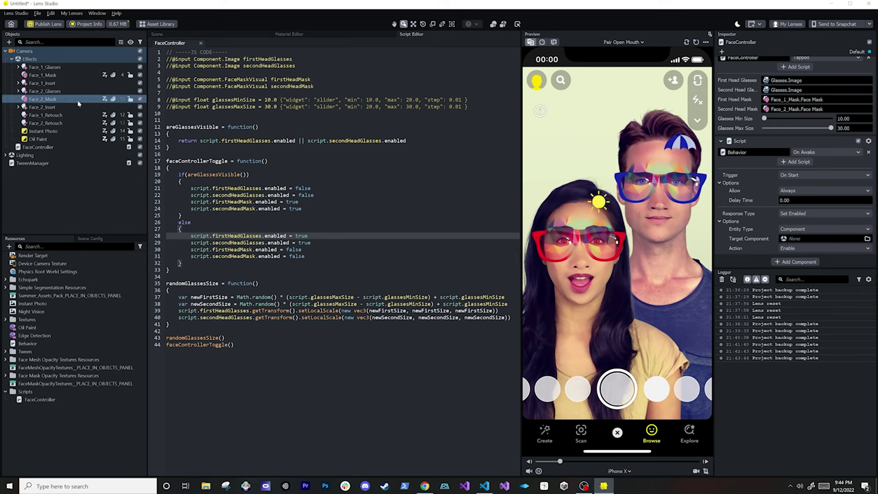
# Drop Face_1_Mask into the Behavior's Target Component and set Action to Disable
pyautogui.moveTo(50, 80); pyautogui.dragTo(802, 239)
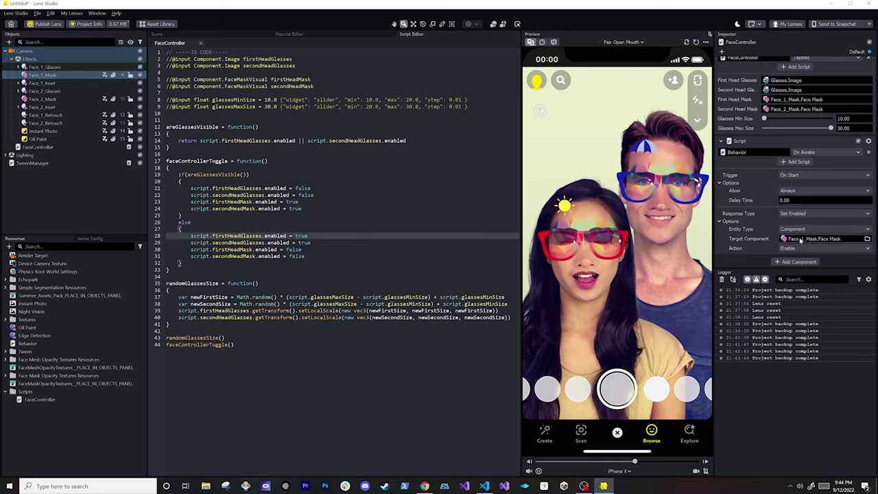
pyautogui.click(824, 248)
pyautogui.click(810, 258)
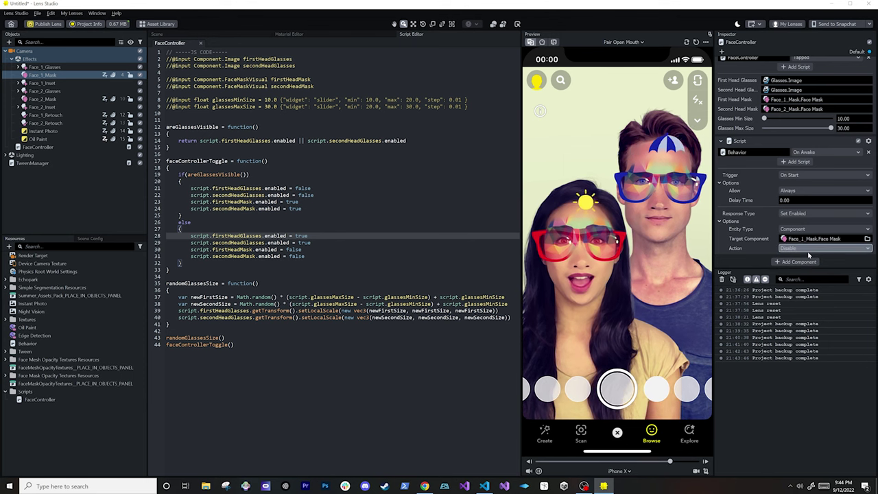
pyautogui.click(456, 243)
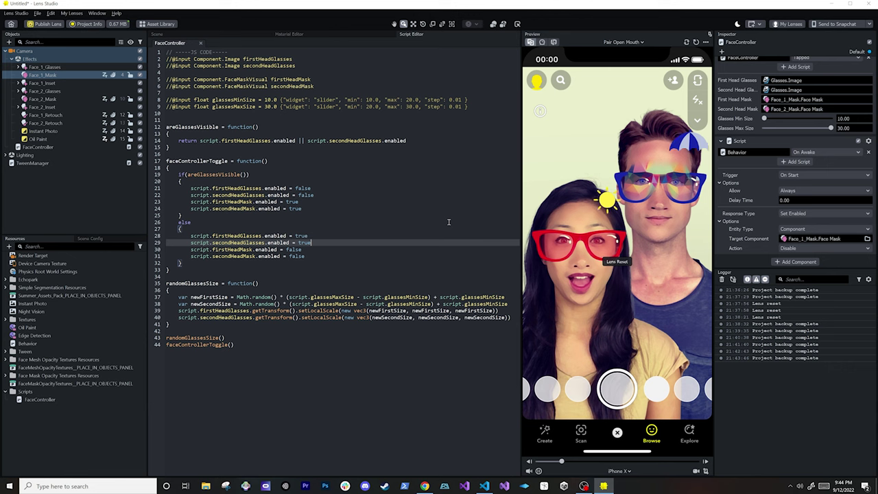
pyautogui.click(281, 203)
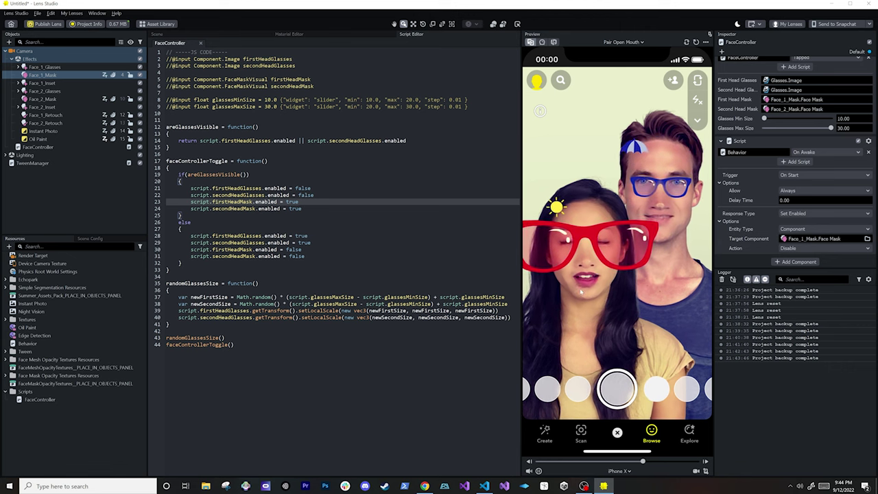
pyautogui.click(373, 249)
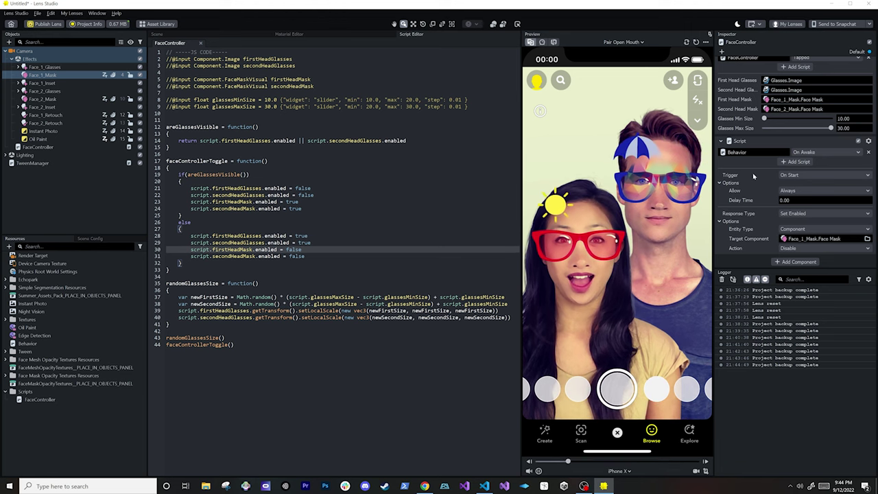
pyautogui.click(869, 141)
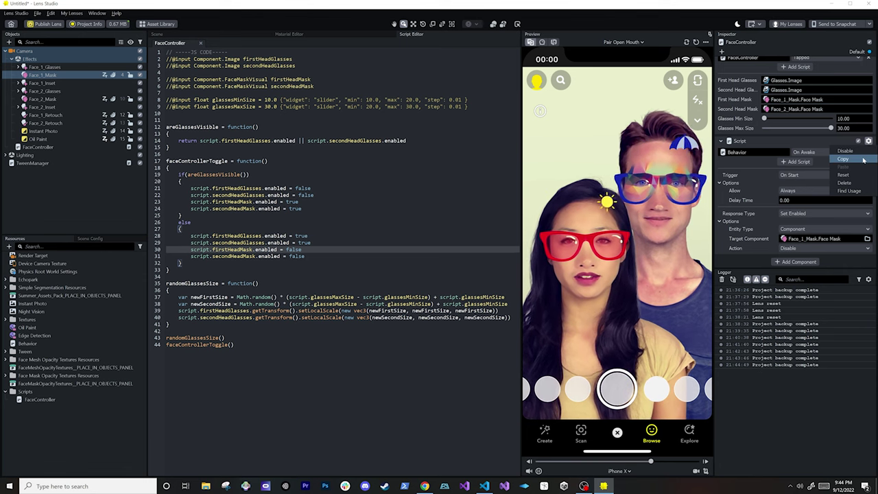
# Copy and paste the Behavior script, pointing the copy's Target Component at Face_2_Mask
pyautogui.click(864, 160)
pyautogui.click(869, 142)
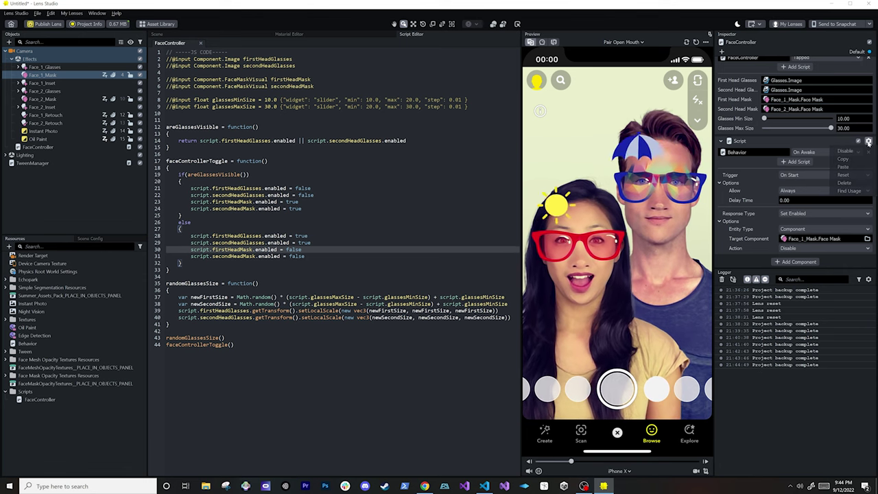
pyautogui.click(840, 175)
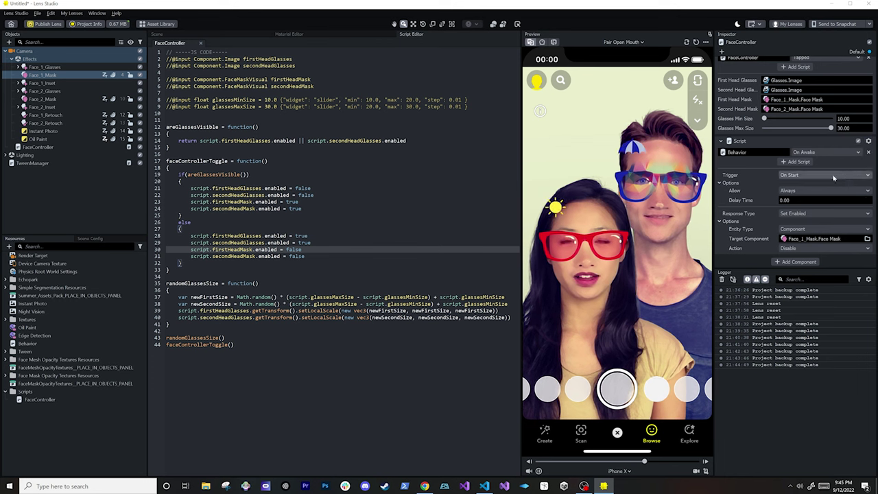
pyautogui.scroll(3, 760, 140)
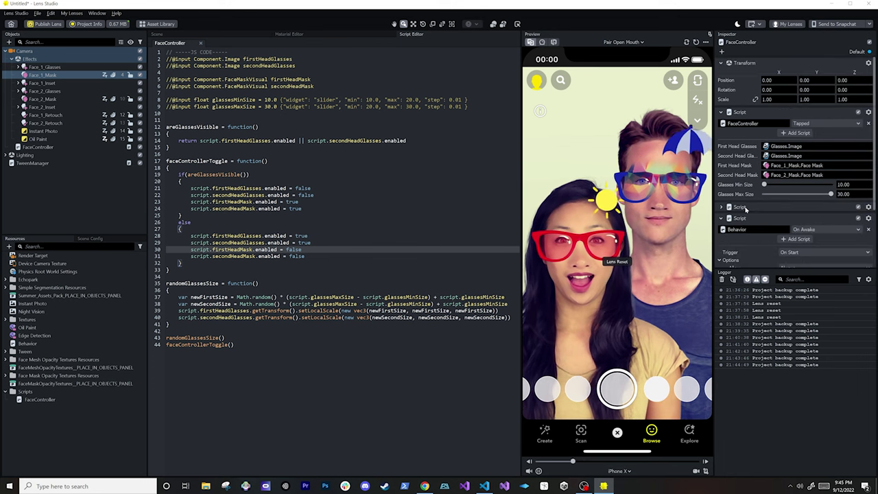
pyautogui.scroll(-6, 747, 208)
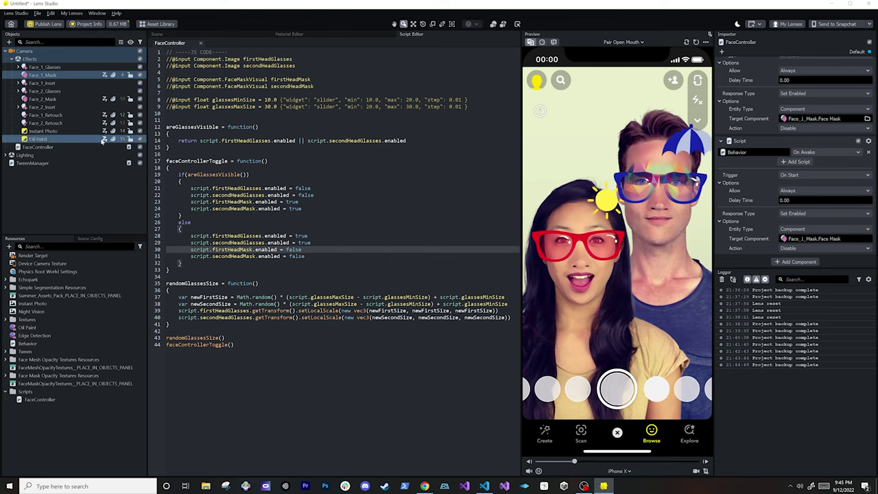
pyautogui.moveTo(53, 101); pyautogui.dragTo(834, 242)
pyautogui.click(377, 215)
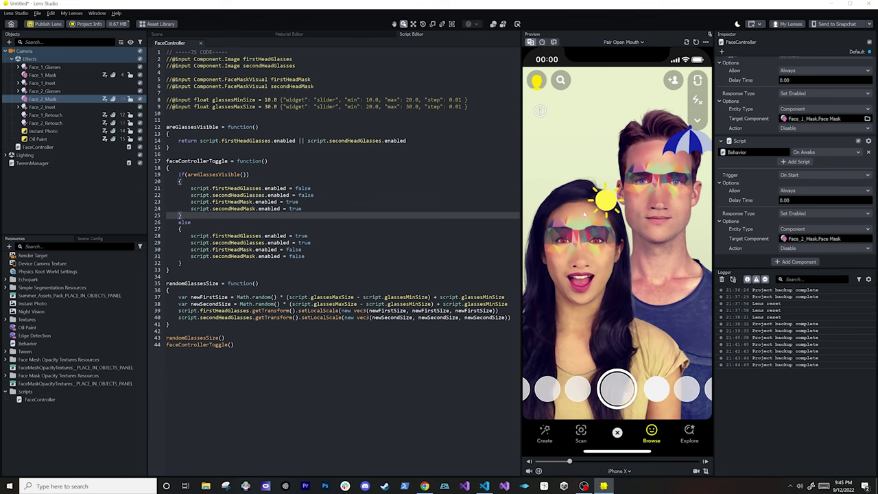
# Switch the preview to the webcam and tap repeatedly to alternate red glasses and face mask
pyautogui.click(380, 265)
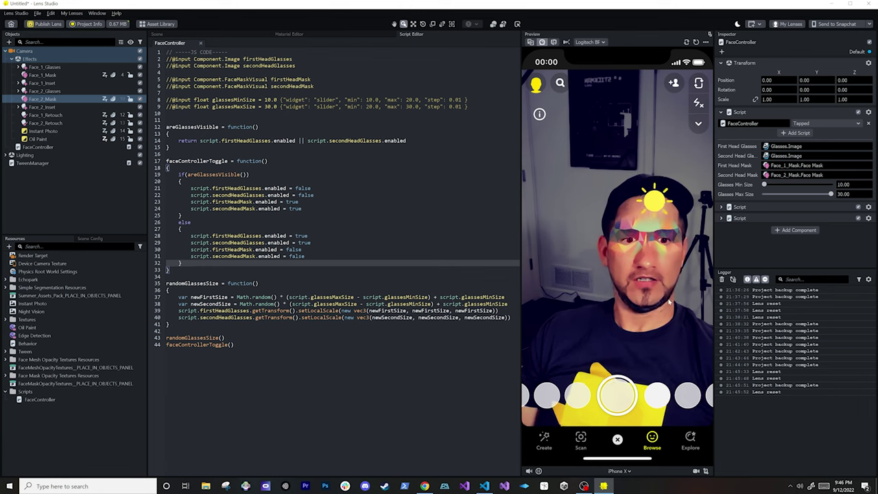
pyautogui.click(677, 309)
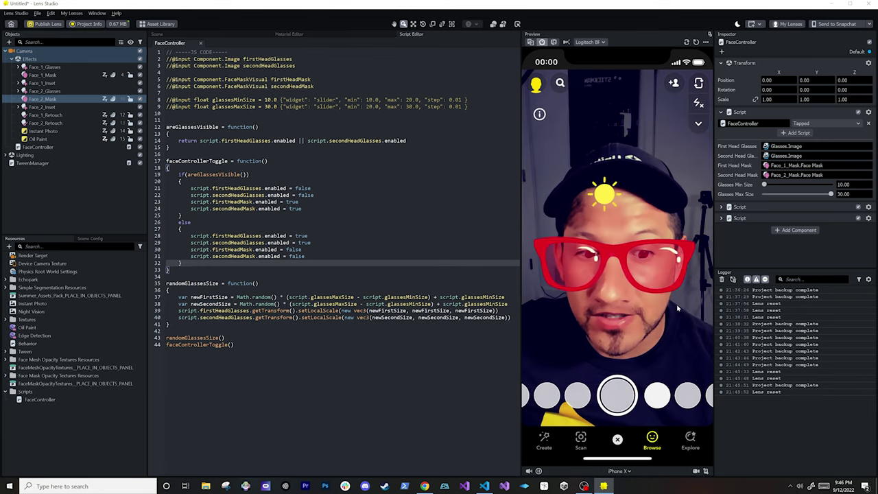
pyautogui.click(677, 308)
pyautogui.click(677, 308)
pyautogui.click(677, 308)
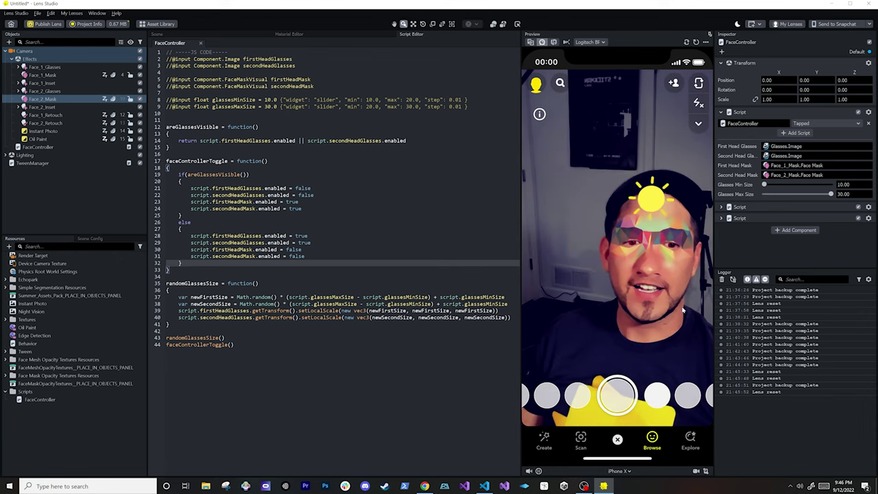
pyautogui.click(678, 310)
pyautogui.click(677, 310)
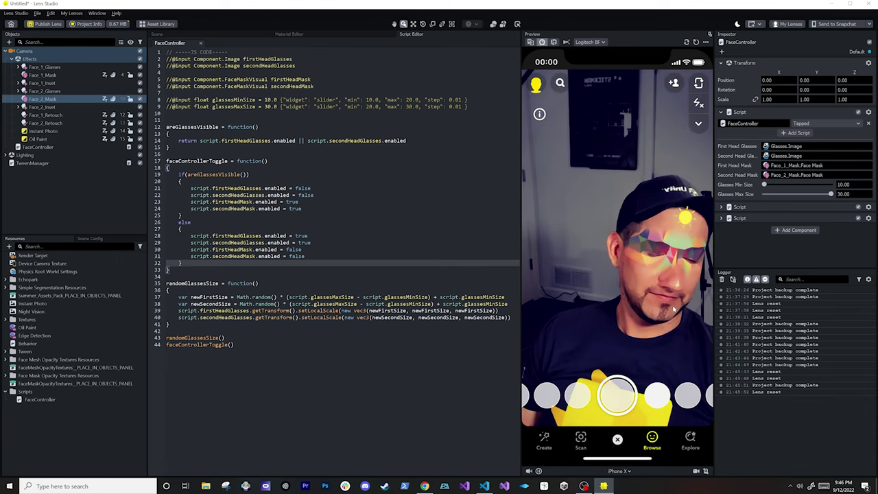